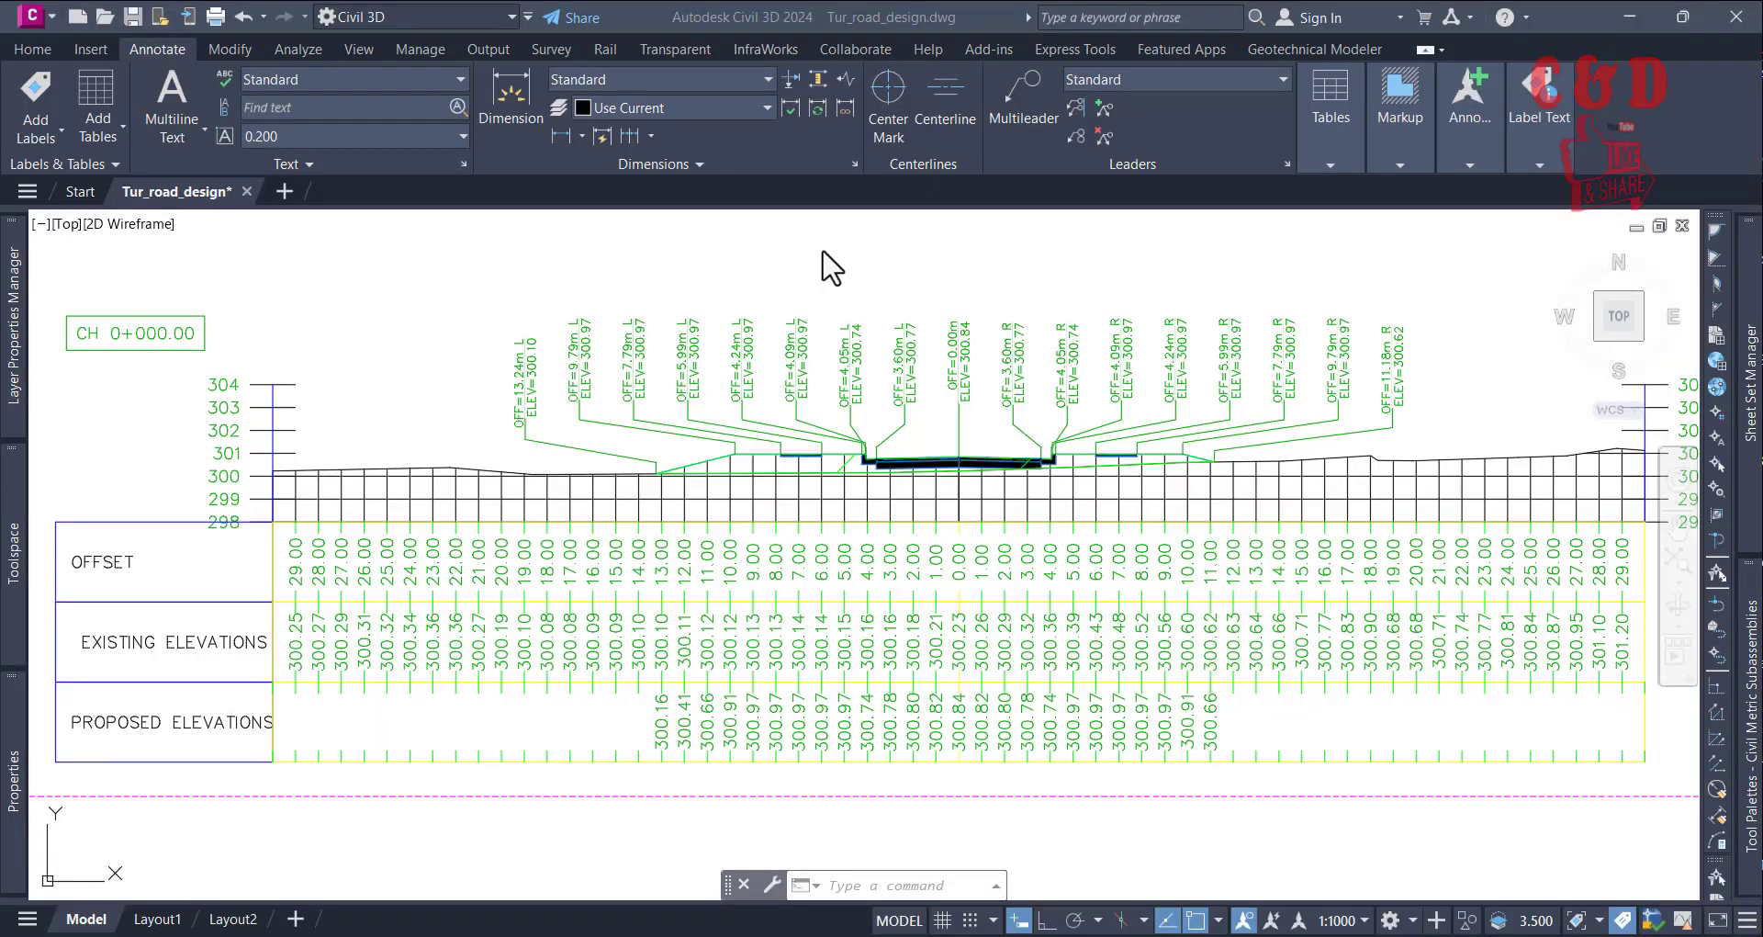
Examine the offset and elevation labels and the raised strip beside the left kerb on the CH 0+000.00 cross section
left_click(771, 276)
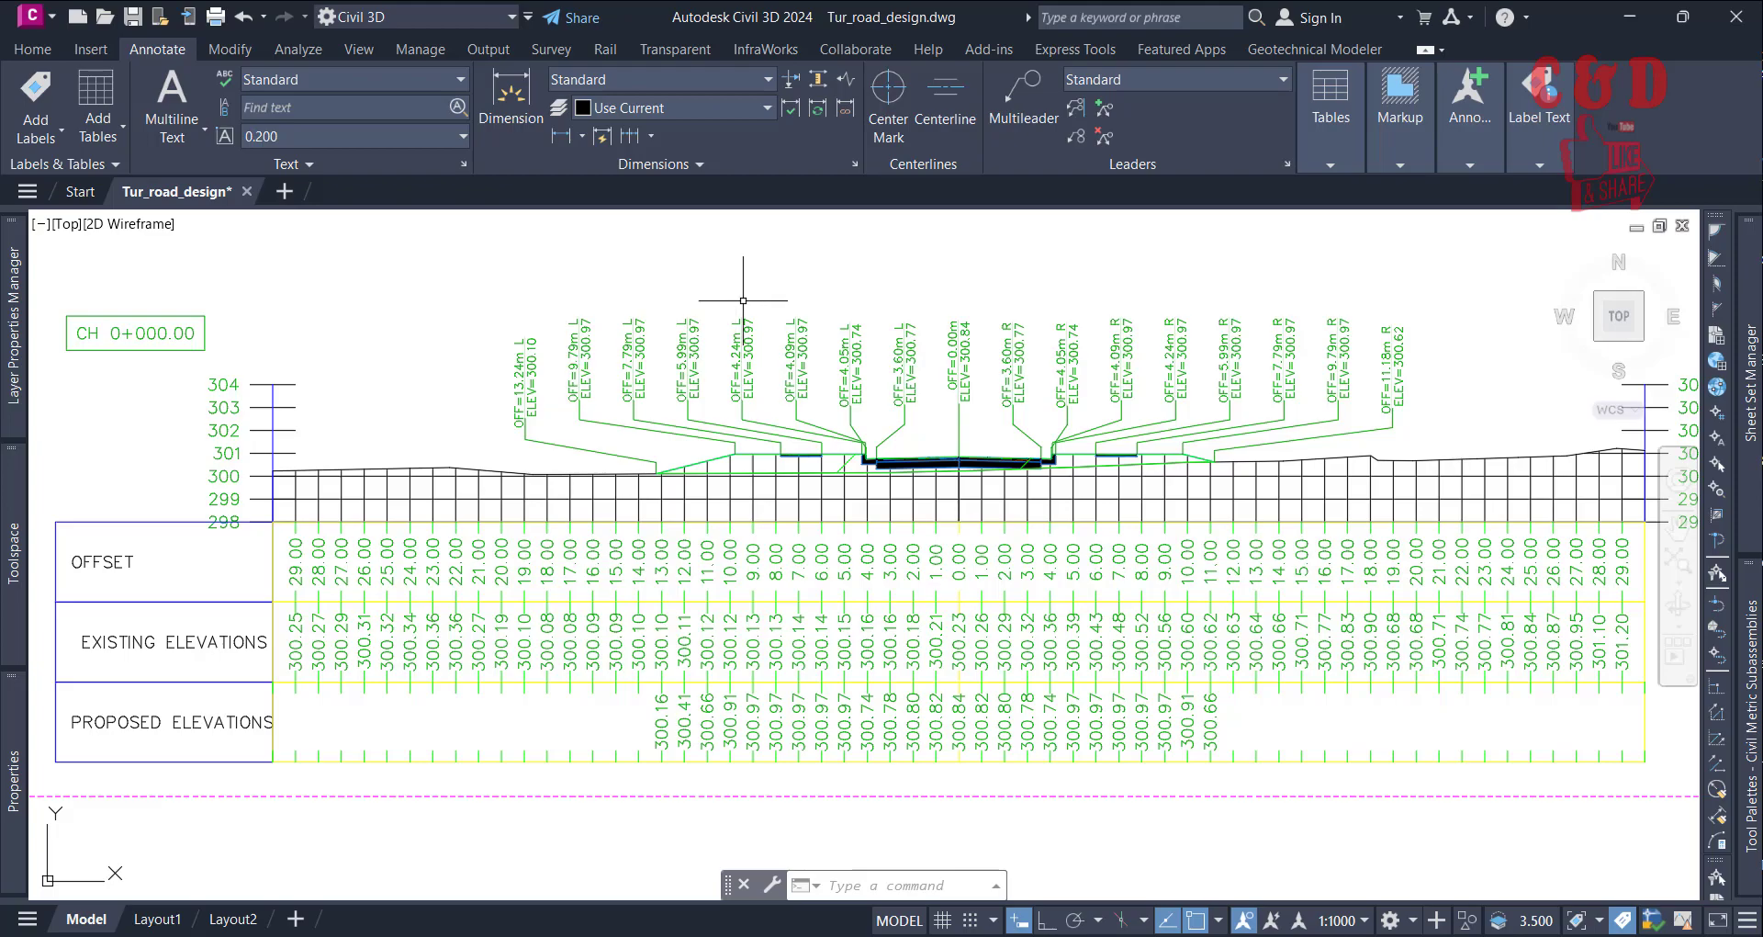
scroll(838, 463, "up", 4)
middle_click_drag(831, 464, 982, 713)
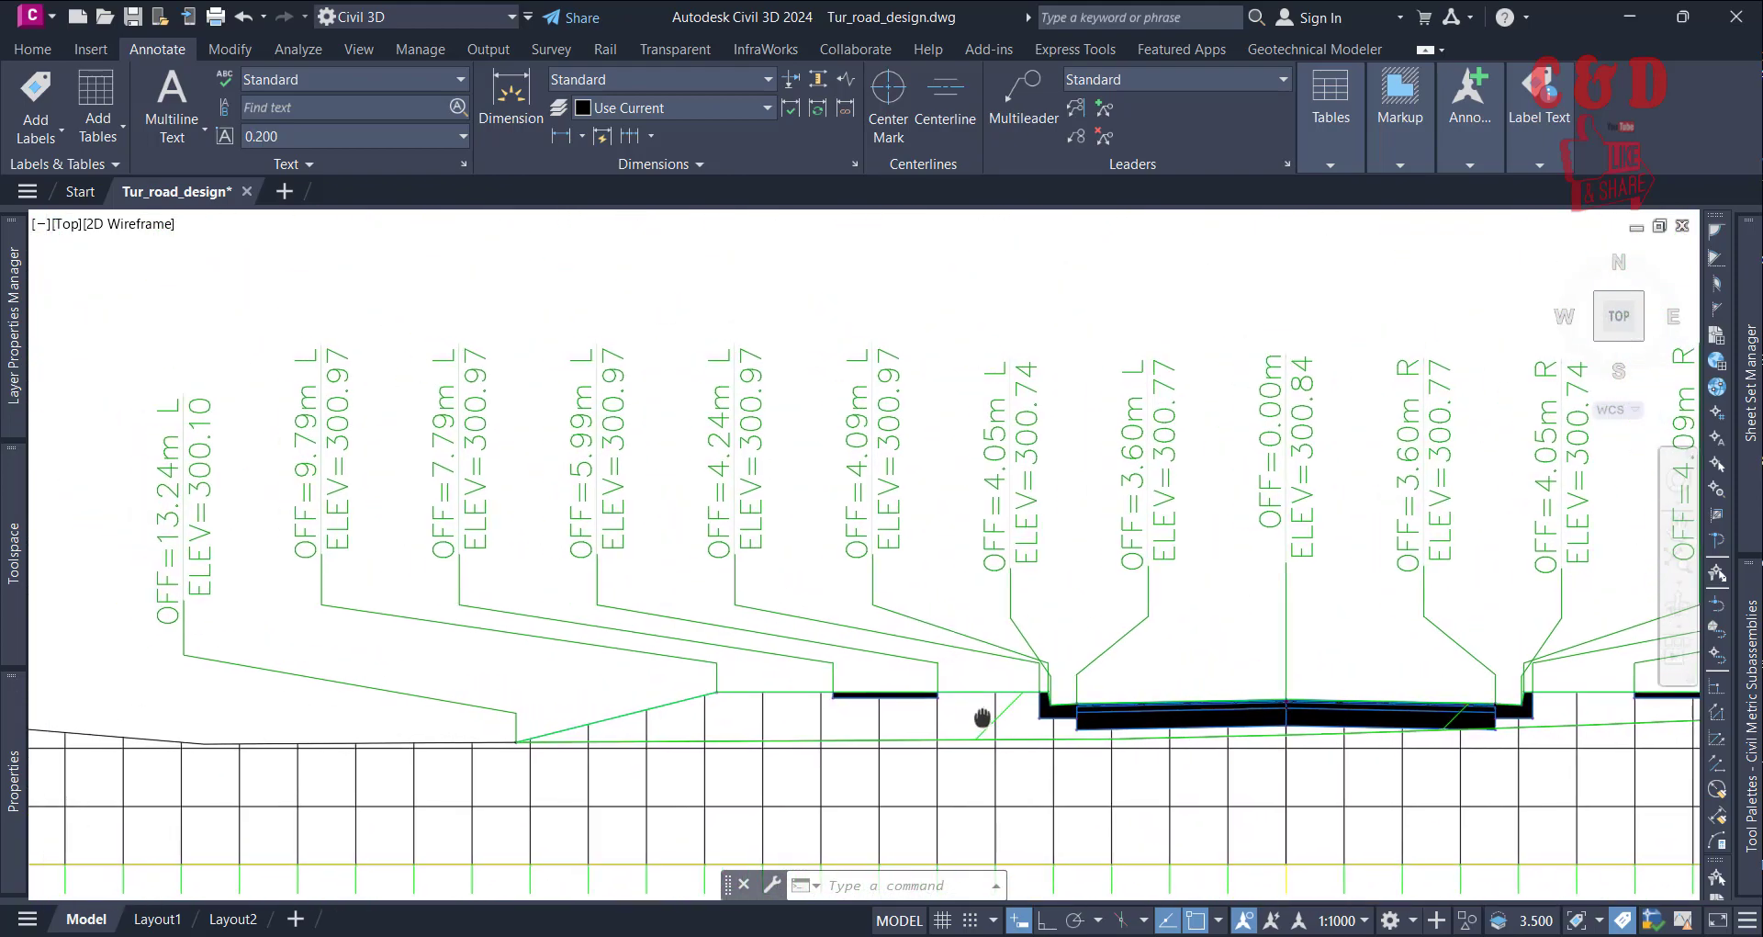
middle_click_drag(905, 602, 928, 532)
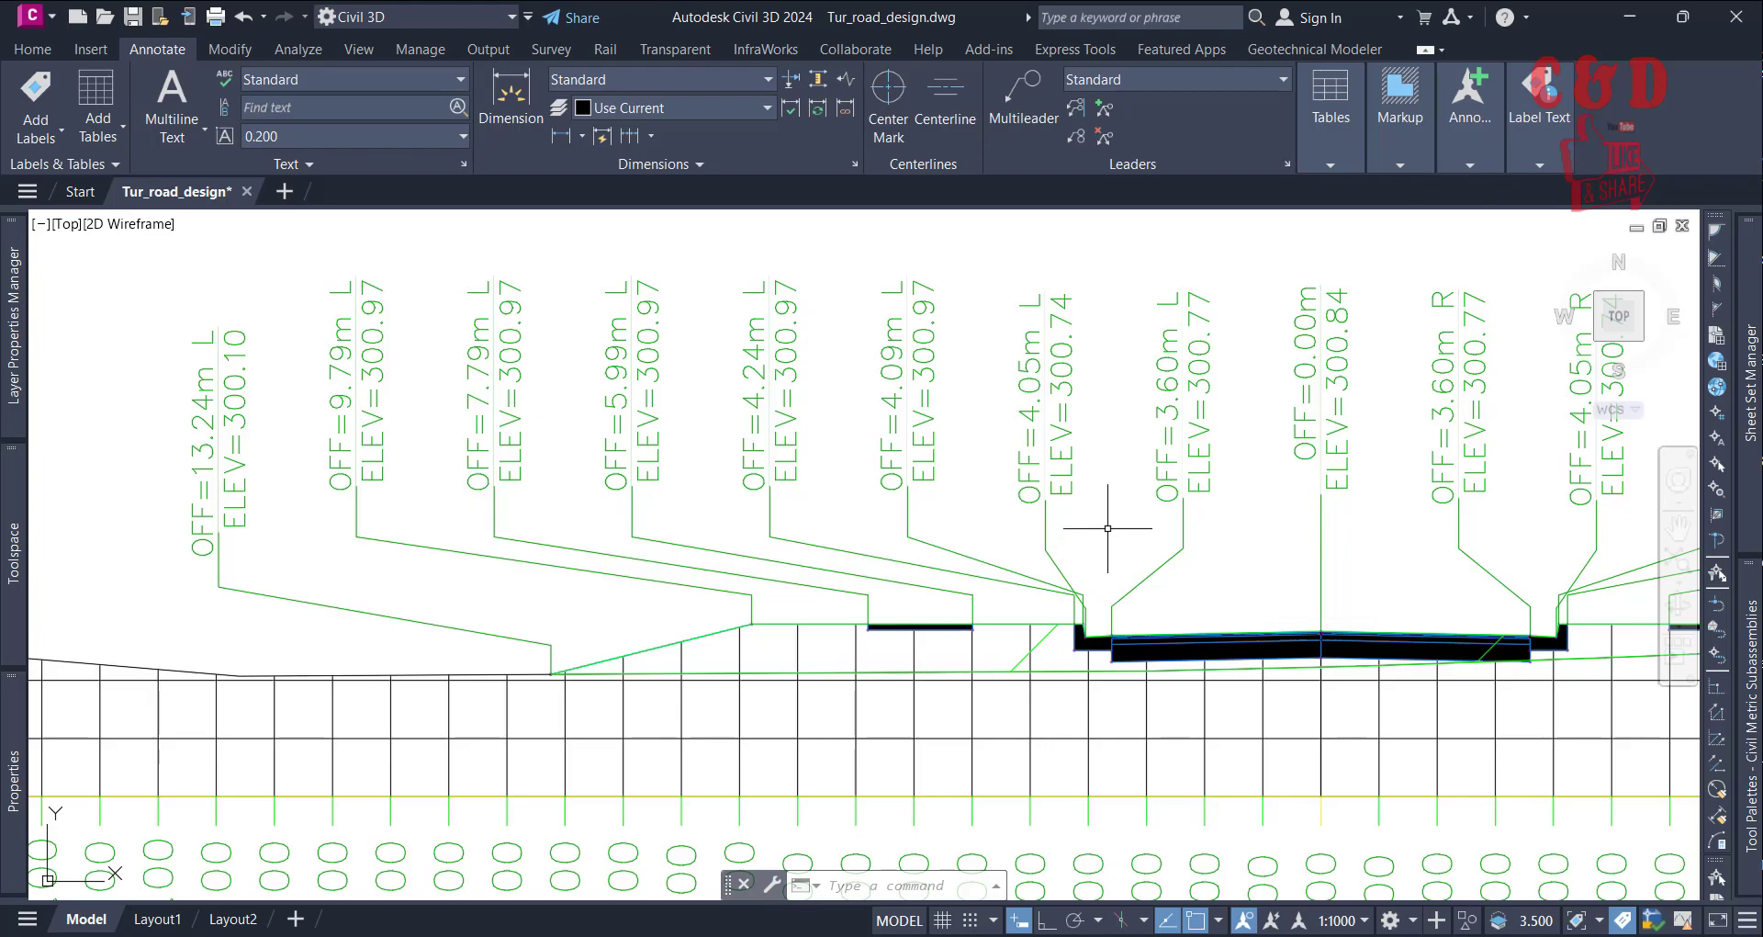
scroll(1111, 515, "down", 8)
scroll(1104, 528, "up", 5)
middle_click_drag(1100, 528, 908, 495)
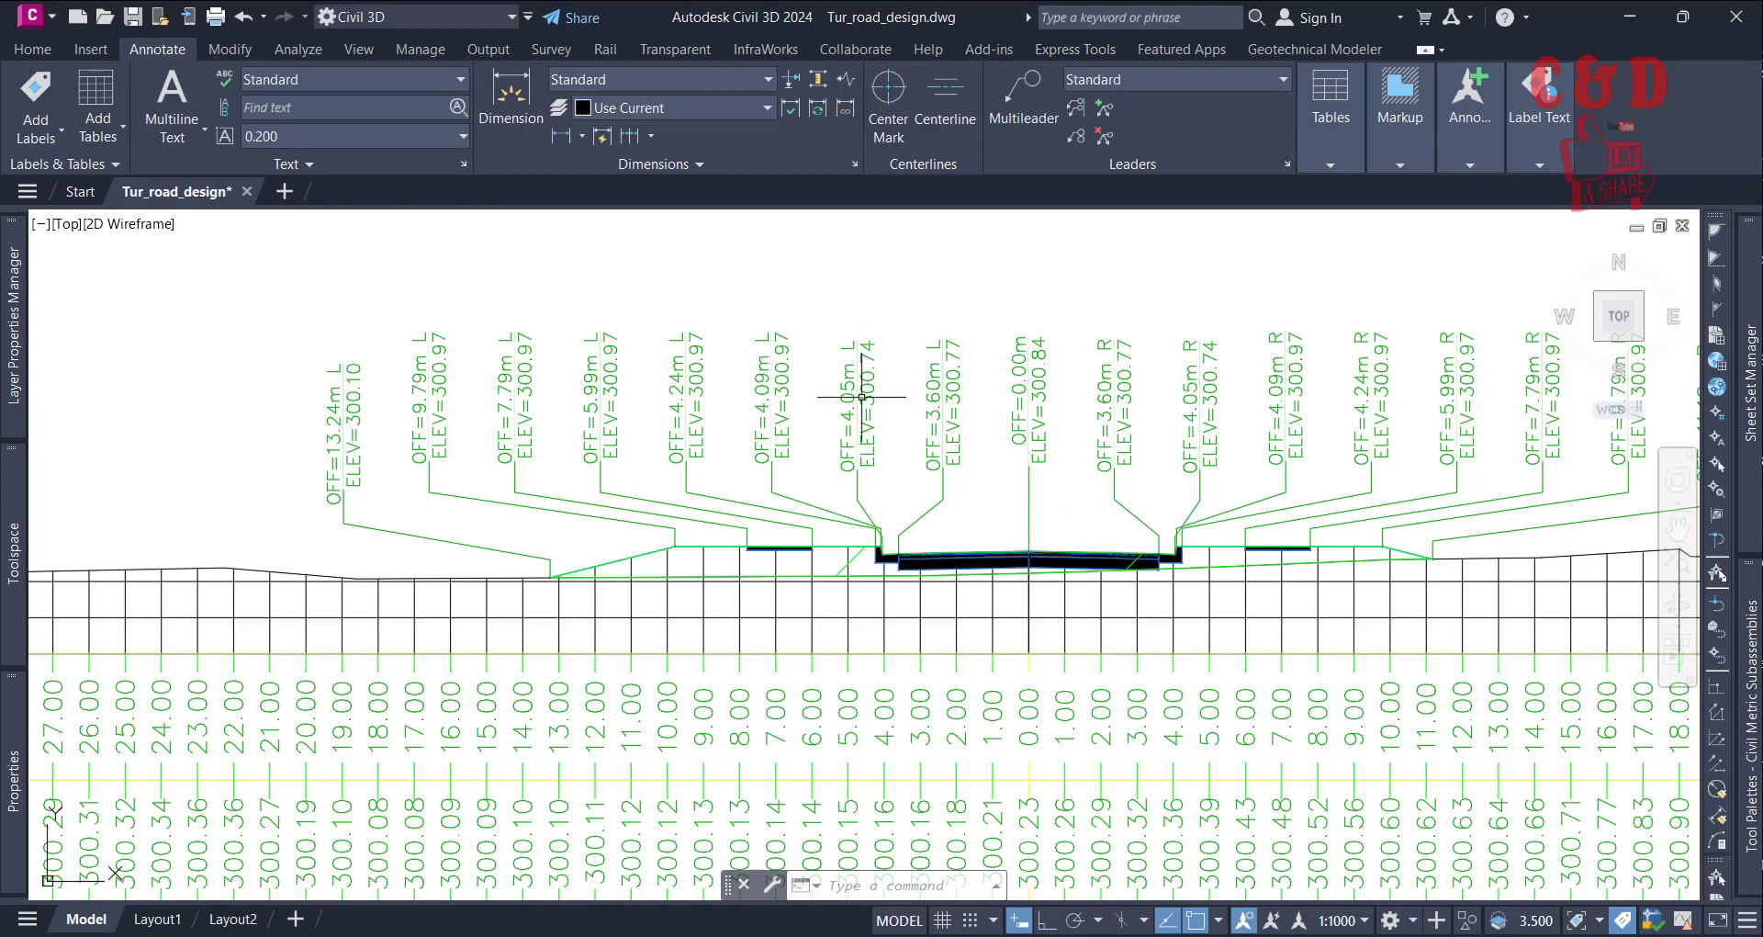
scroll(877, 551, "up", 4)
middle_click_drag(698, 546, 857, 670)
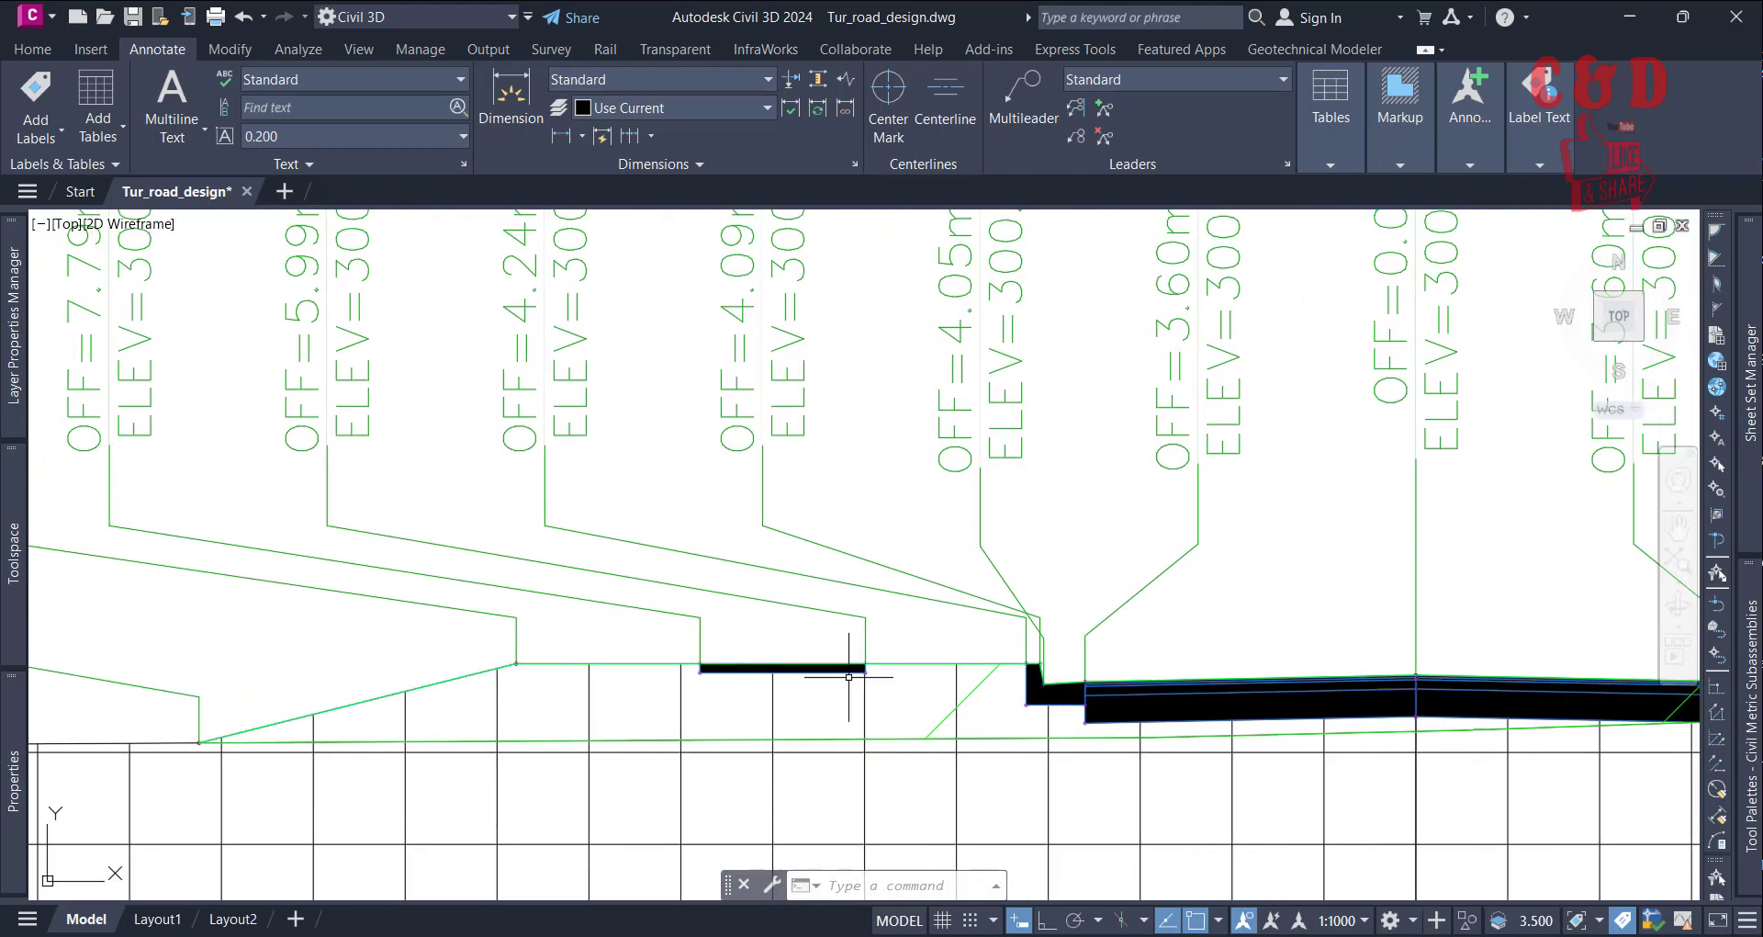
middle_click_drag(579, 425, 649, 508)
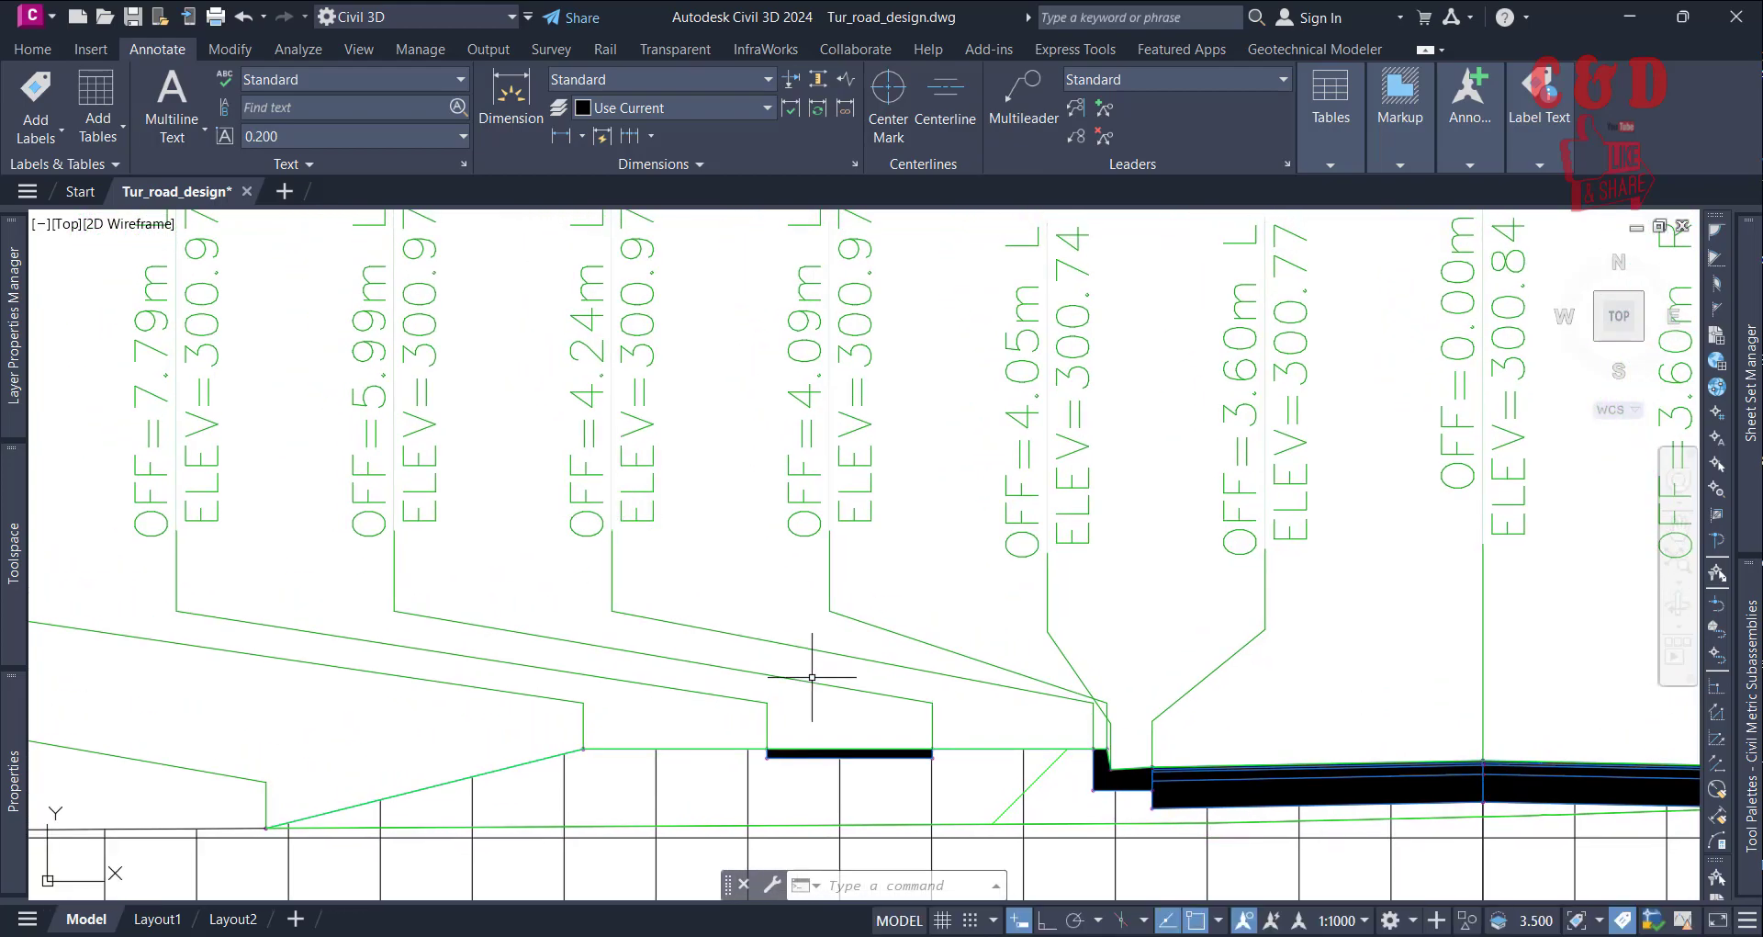
scroll(933, 755, "up", 7)
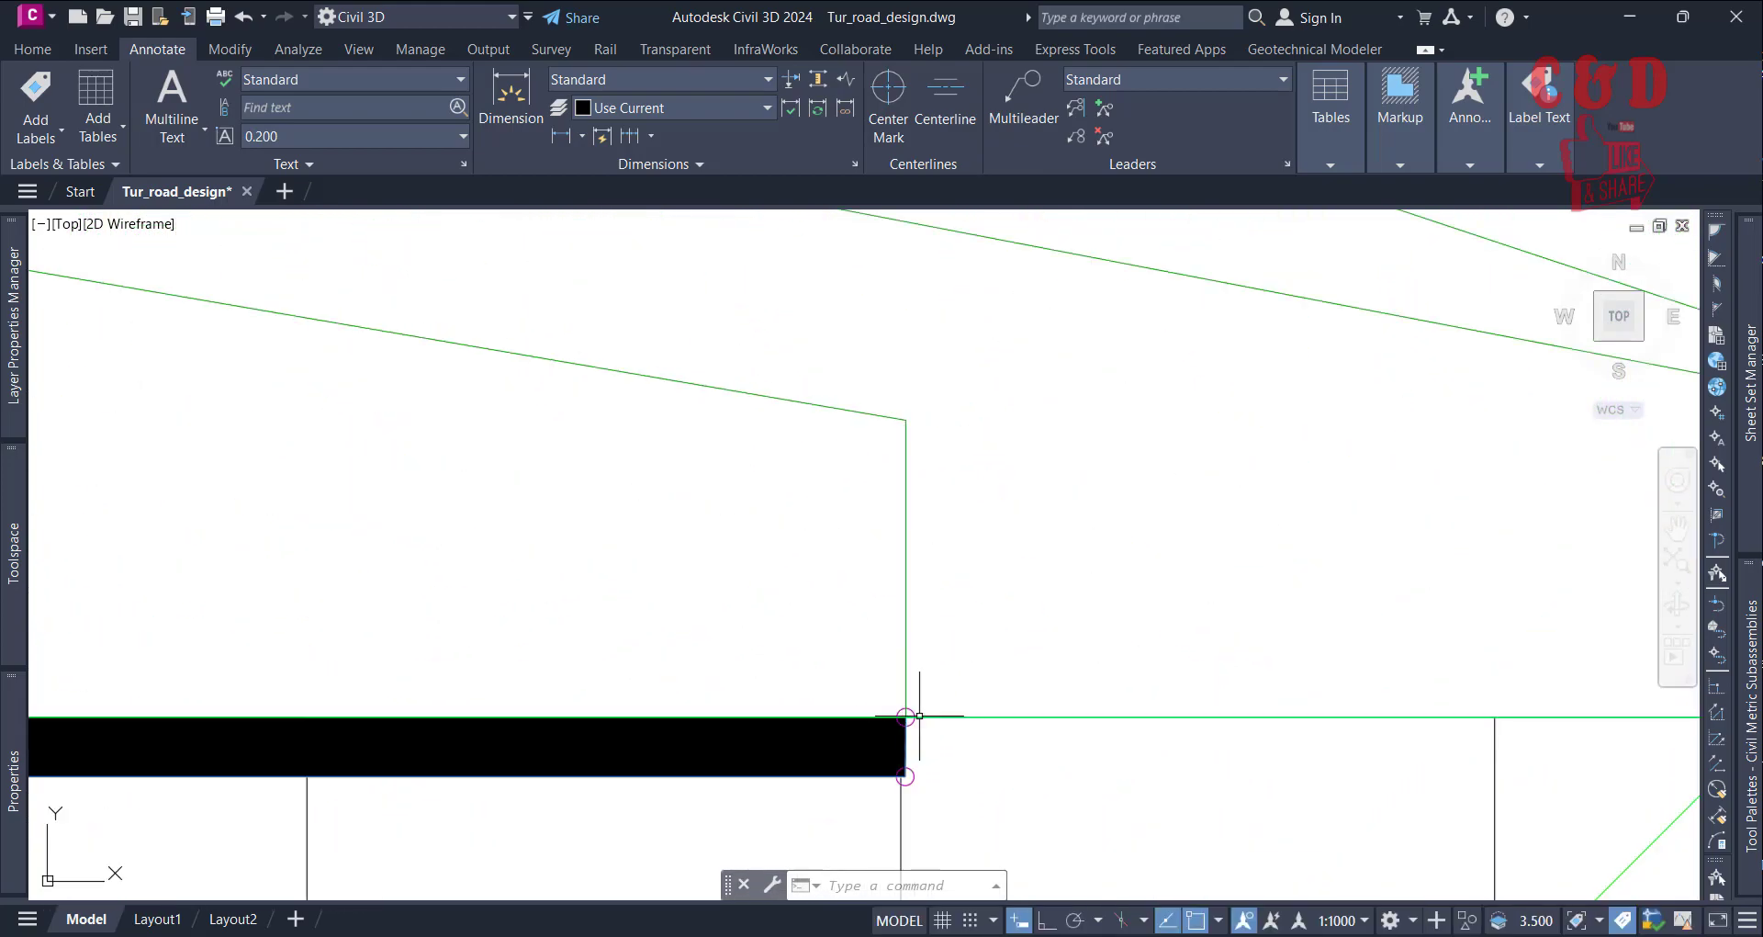
scroll(1065, 657, "down", 5)
scroll(1065, 657, "up", 6)
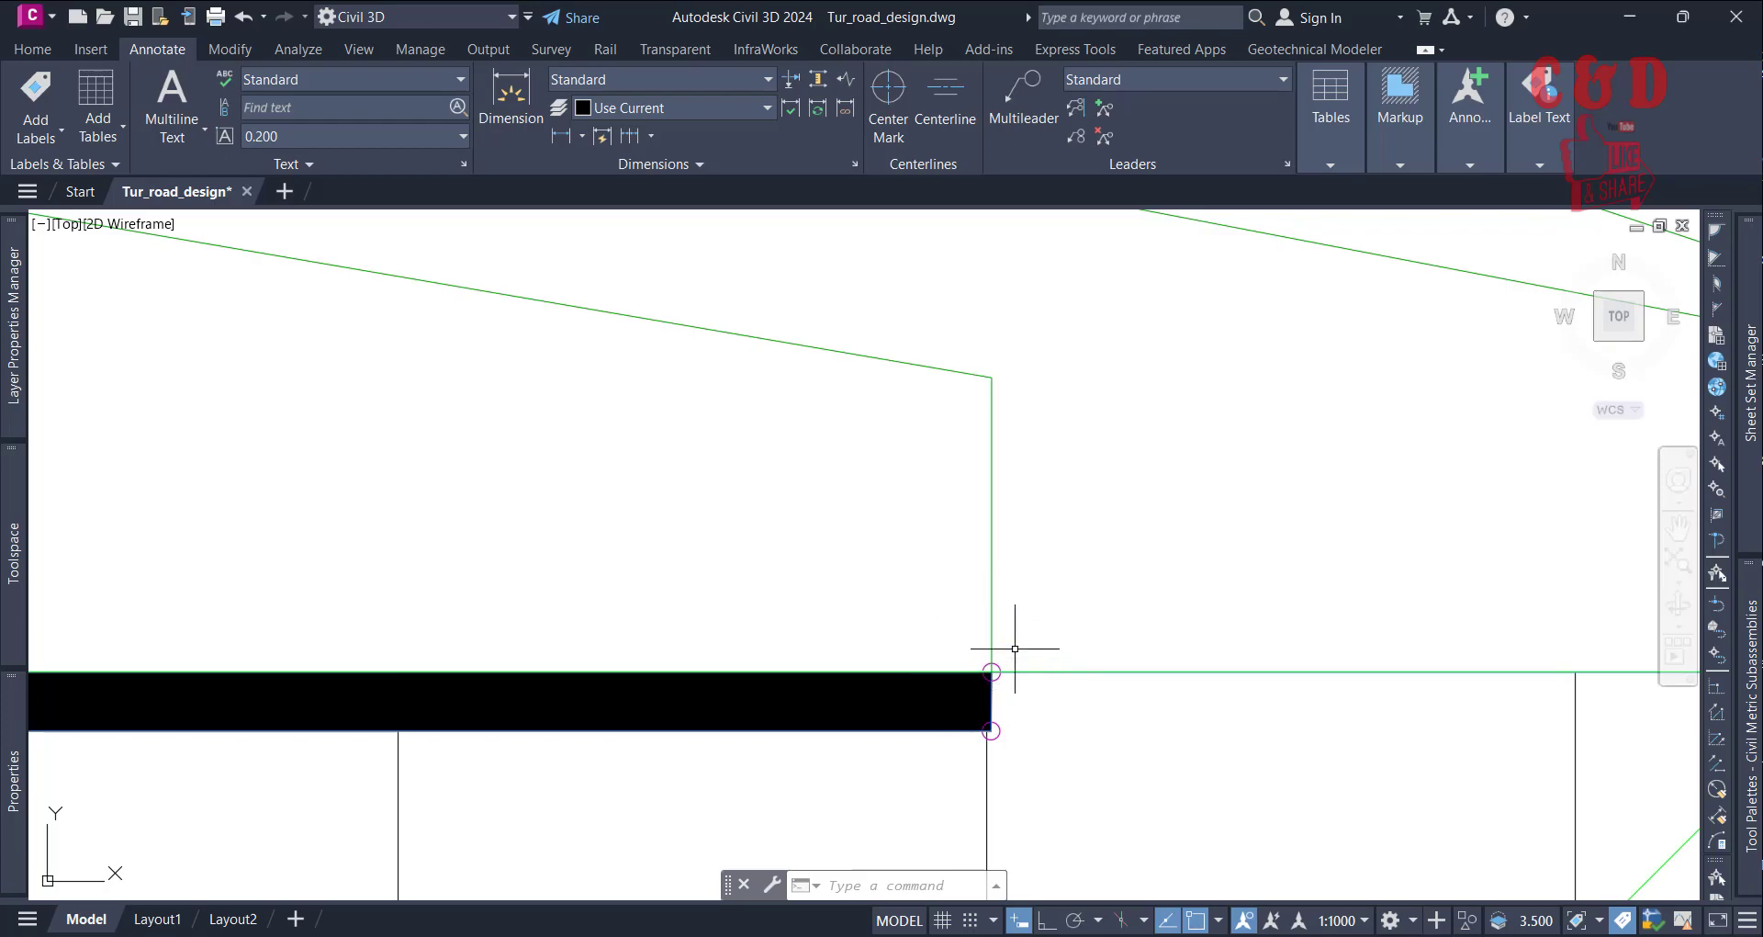
scroll(1016, 635, "down", 6)
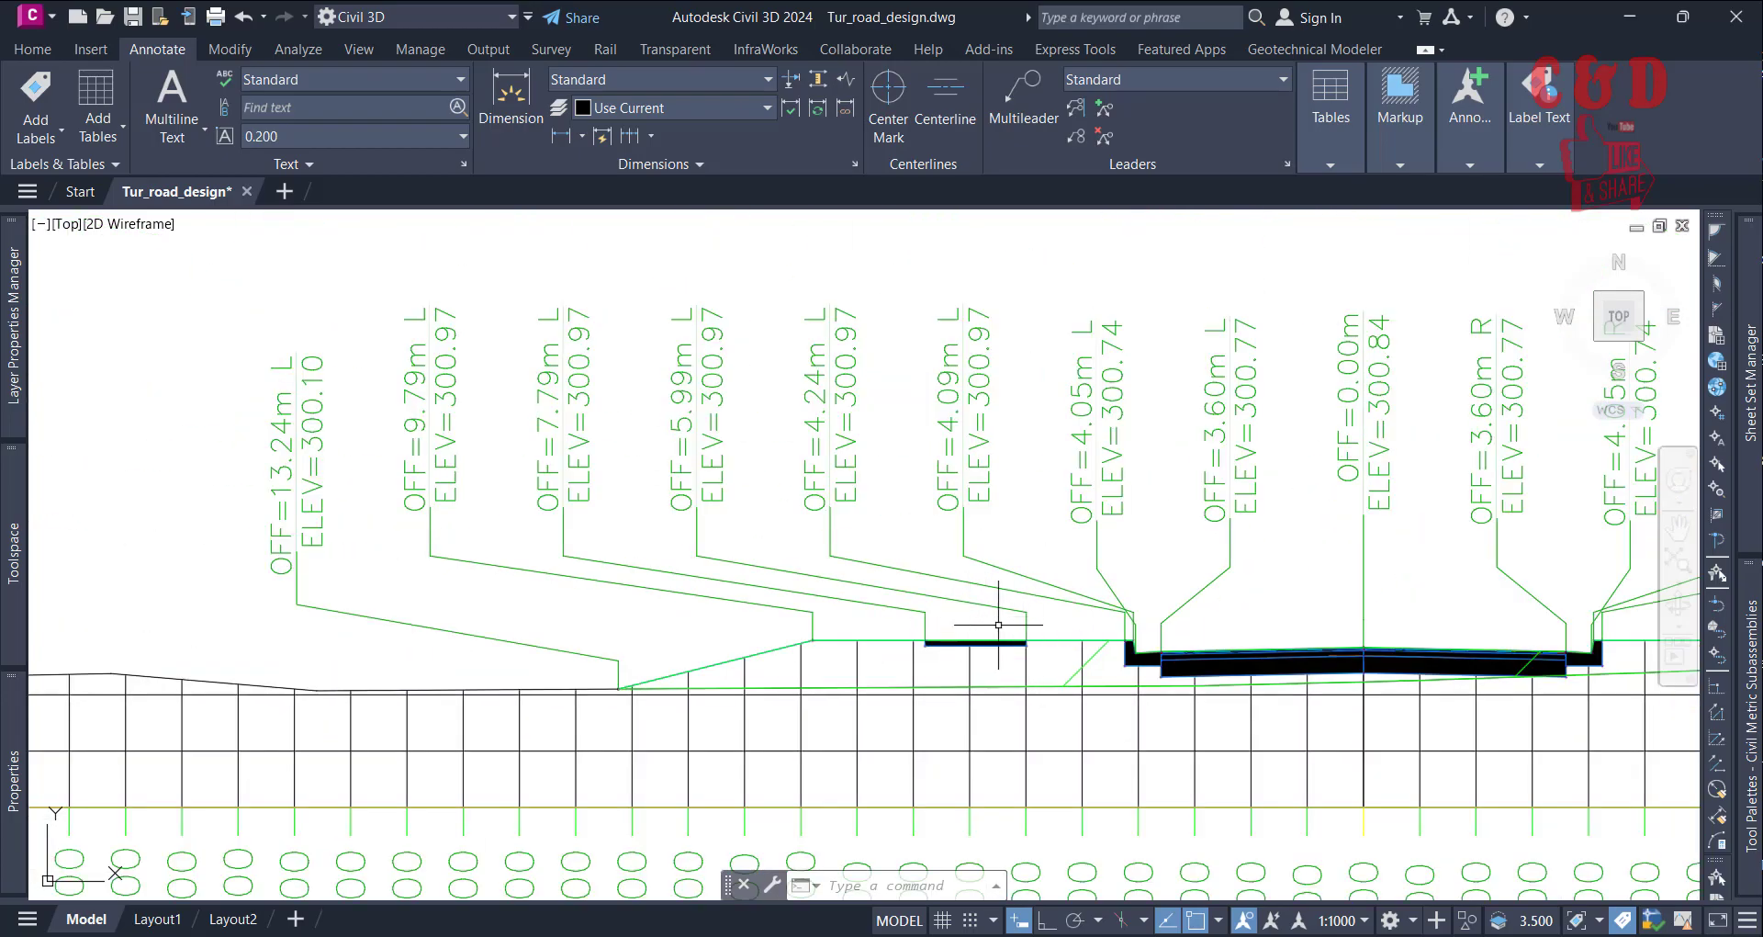
Examine the carriageway between the two kerbs and its pavement layers on the CH 0+000.00 cross section
middle_click_drag(1271, 623, 937, 504)
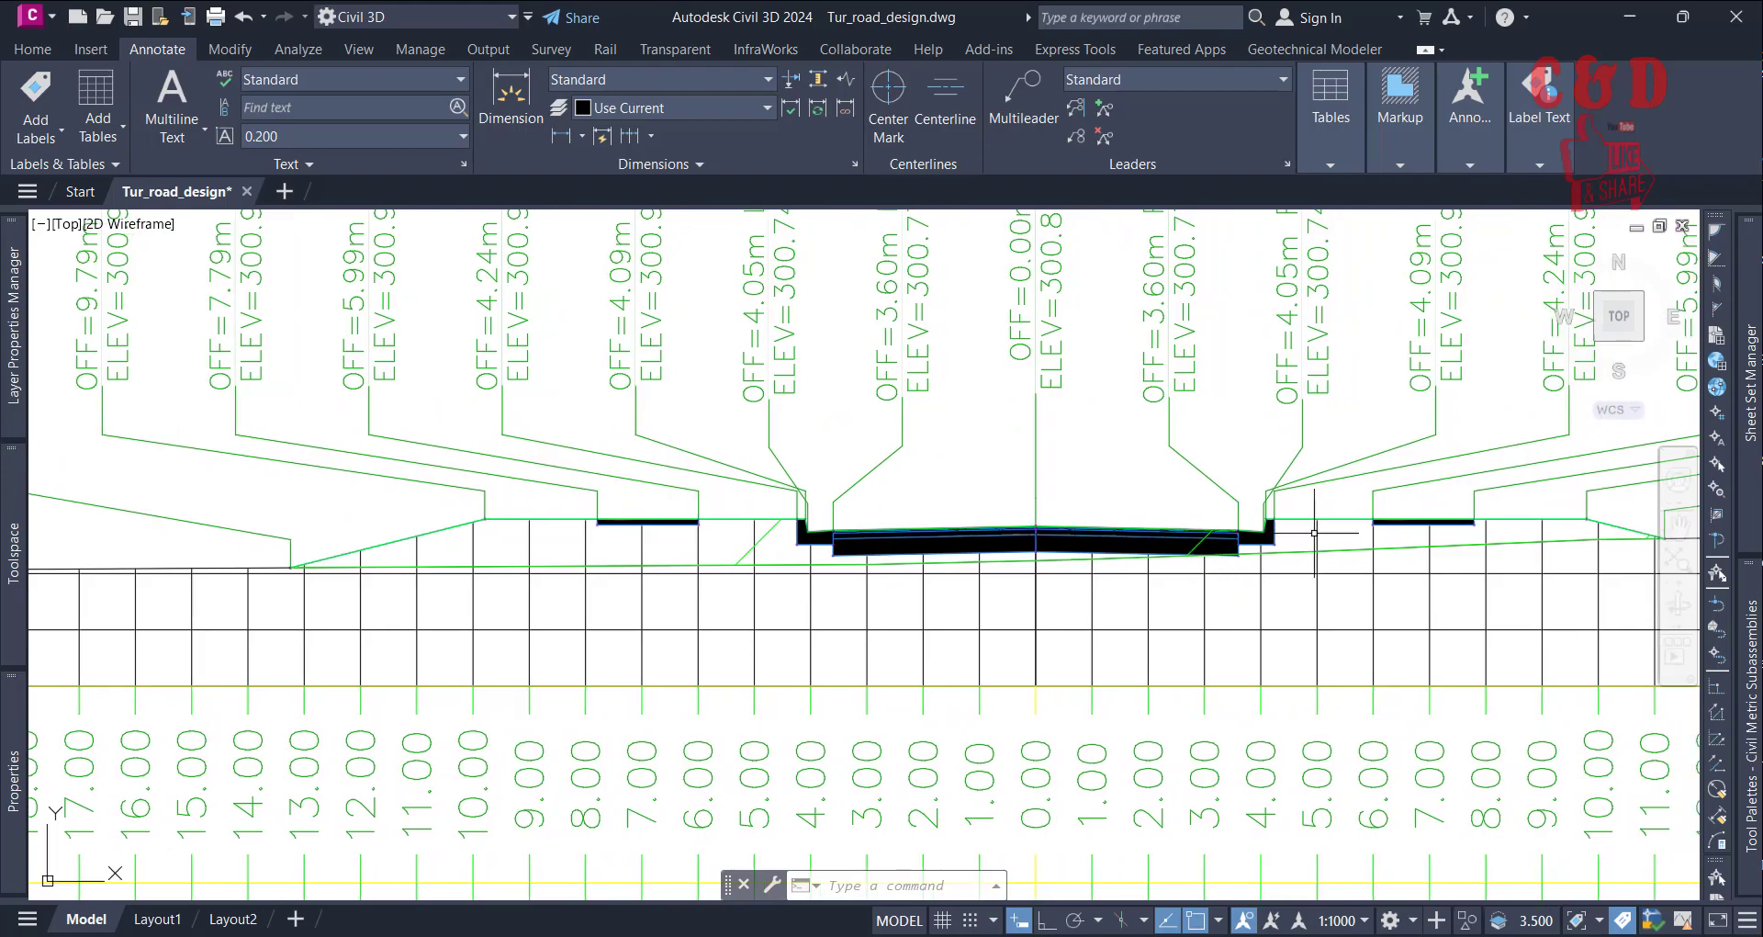
scroll(1068, 549, "up", 5)
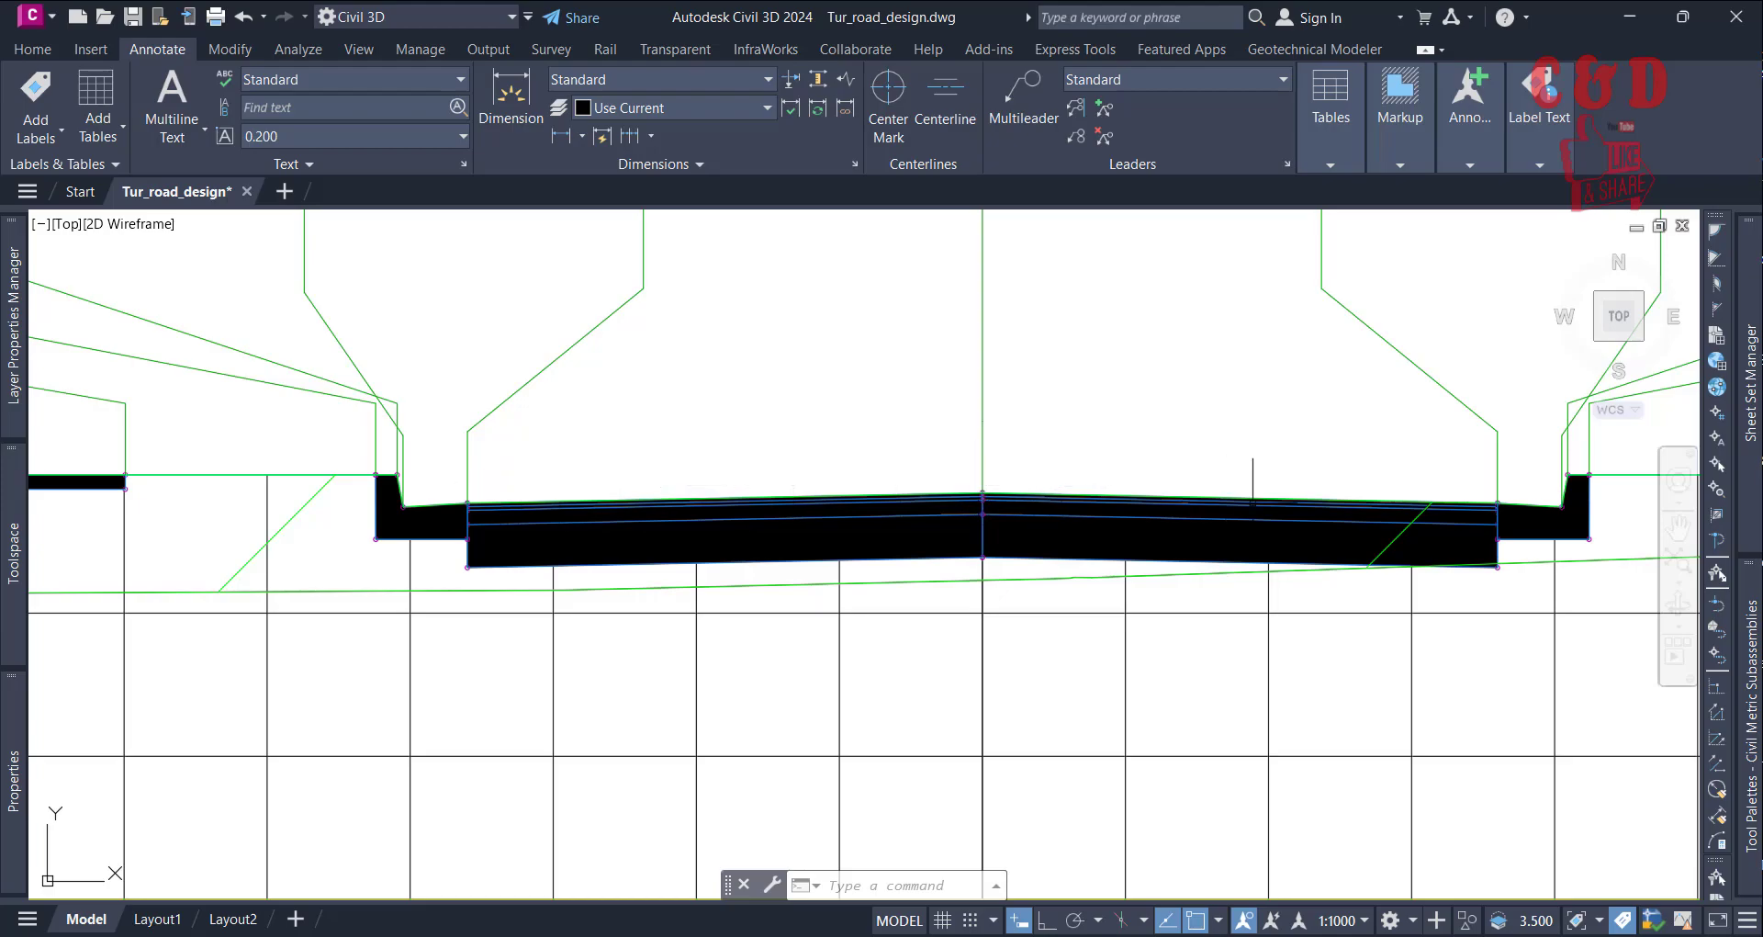
scroll(1072, 579, "down", 5)
scroll(1110, 605, "up", 4)
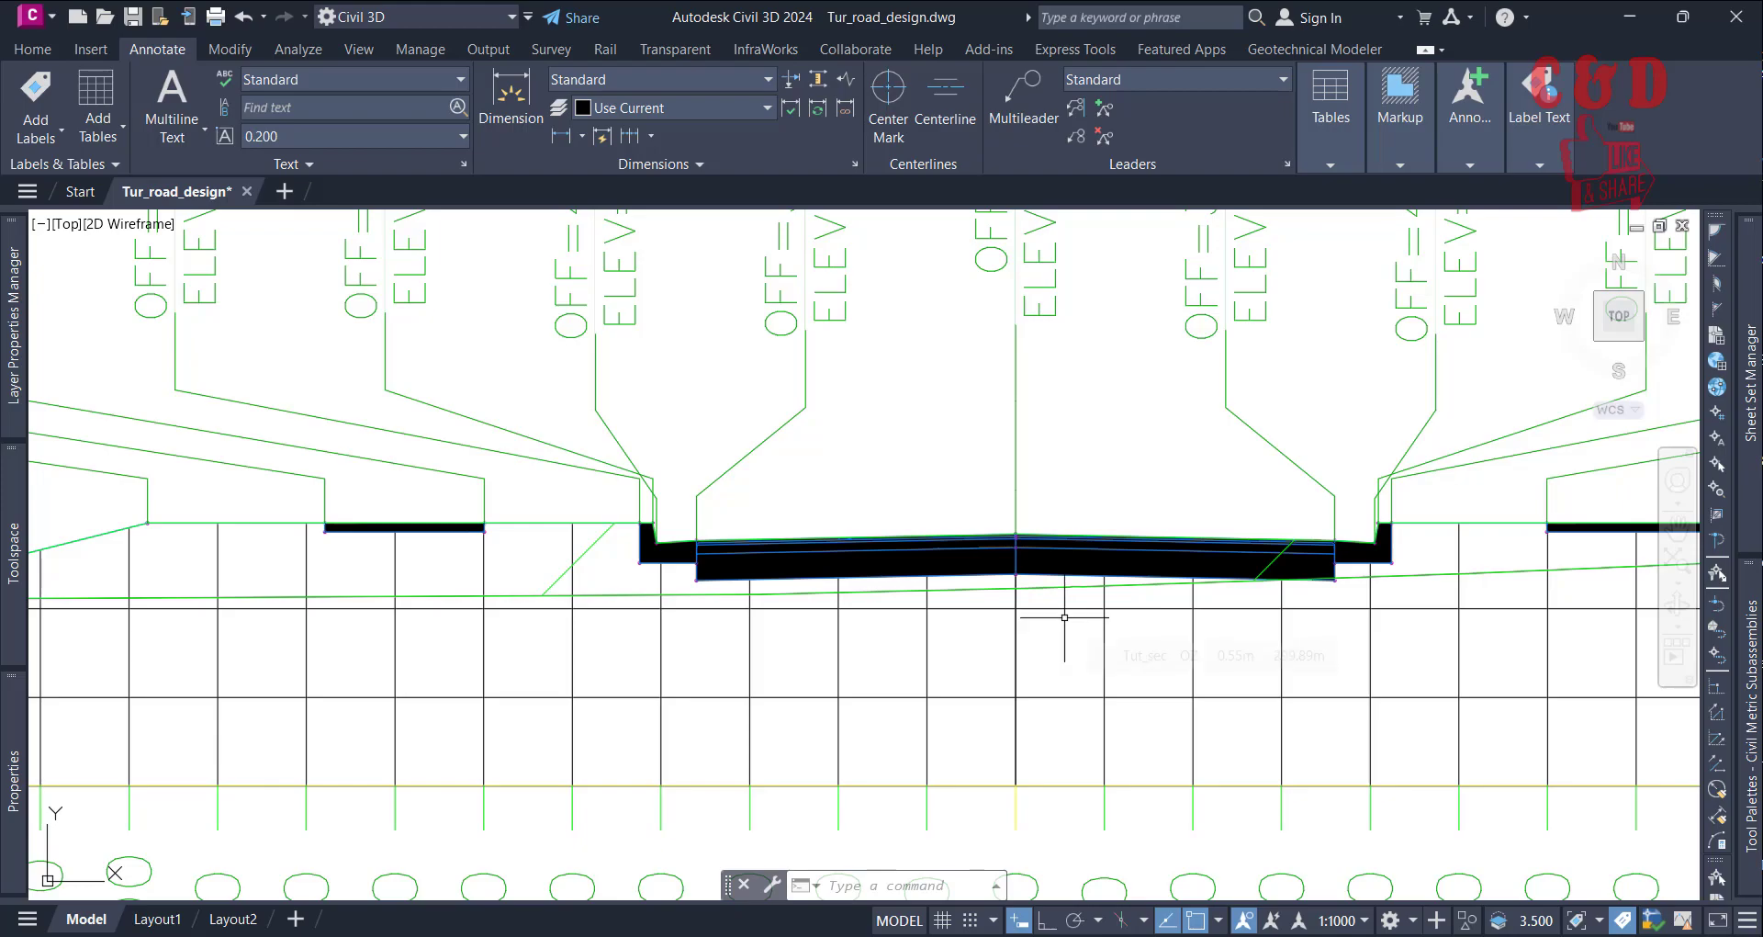
scroll(1082, 502, "down", 2)
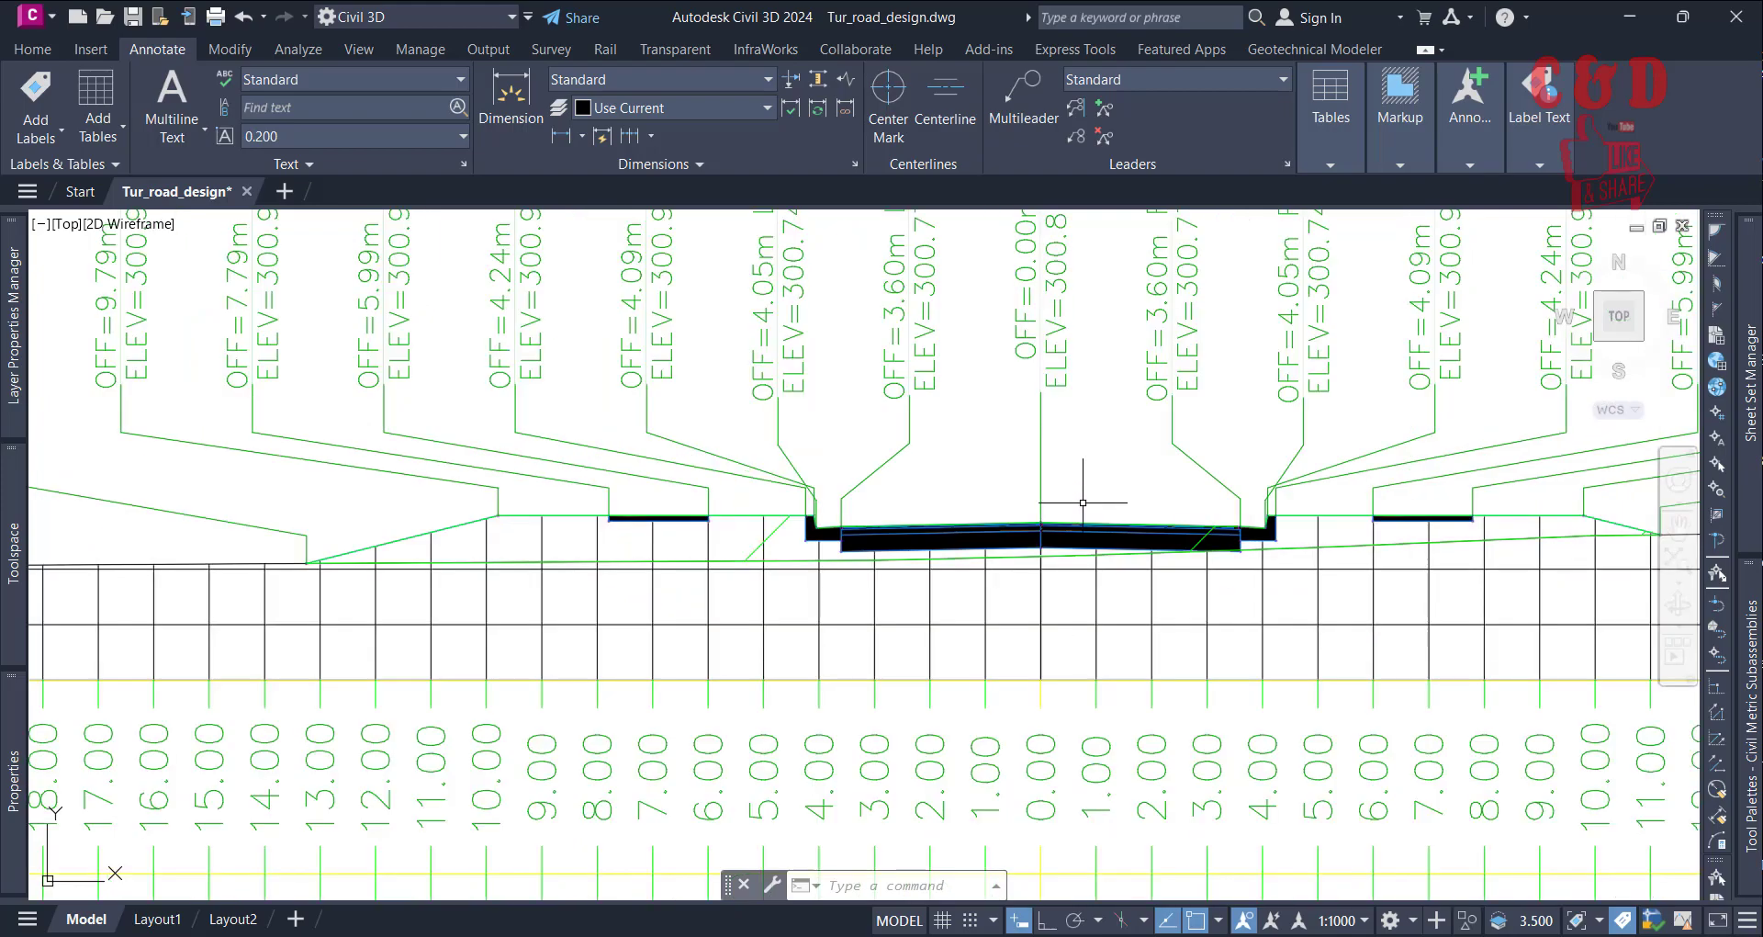
mouse_move(1071, 491)
middle_mouse_down()
mouse_move(1071, 472)
mouse_move(1083, 574)
middle_mouse_up()
scroll(1083, 574, "down", 2)
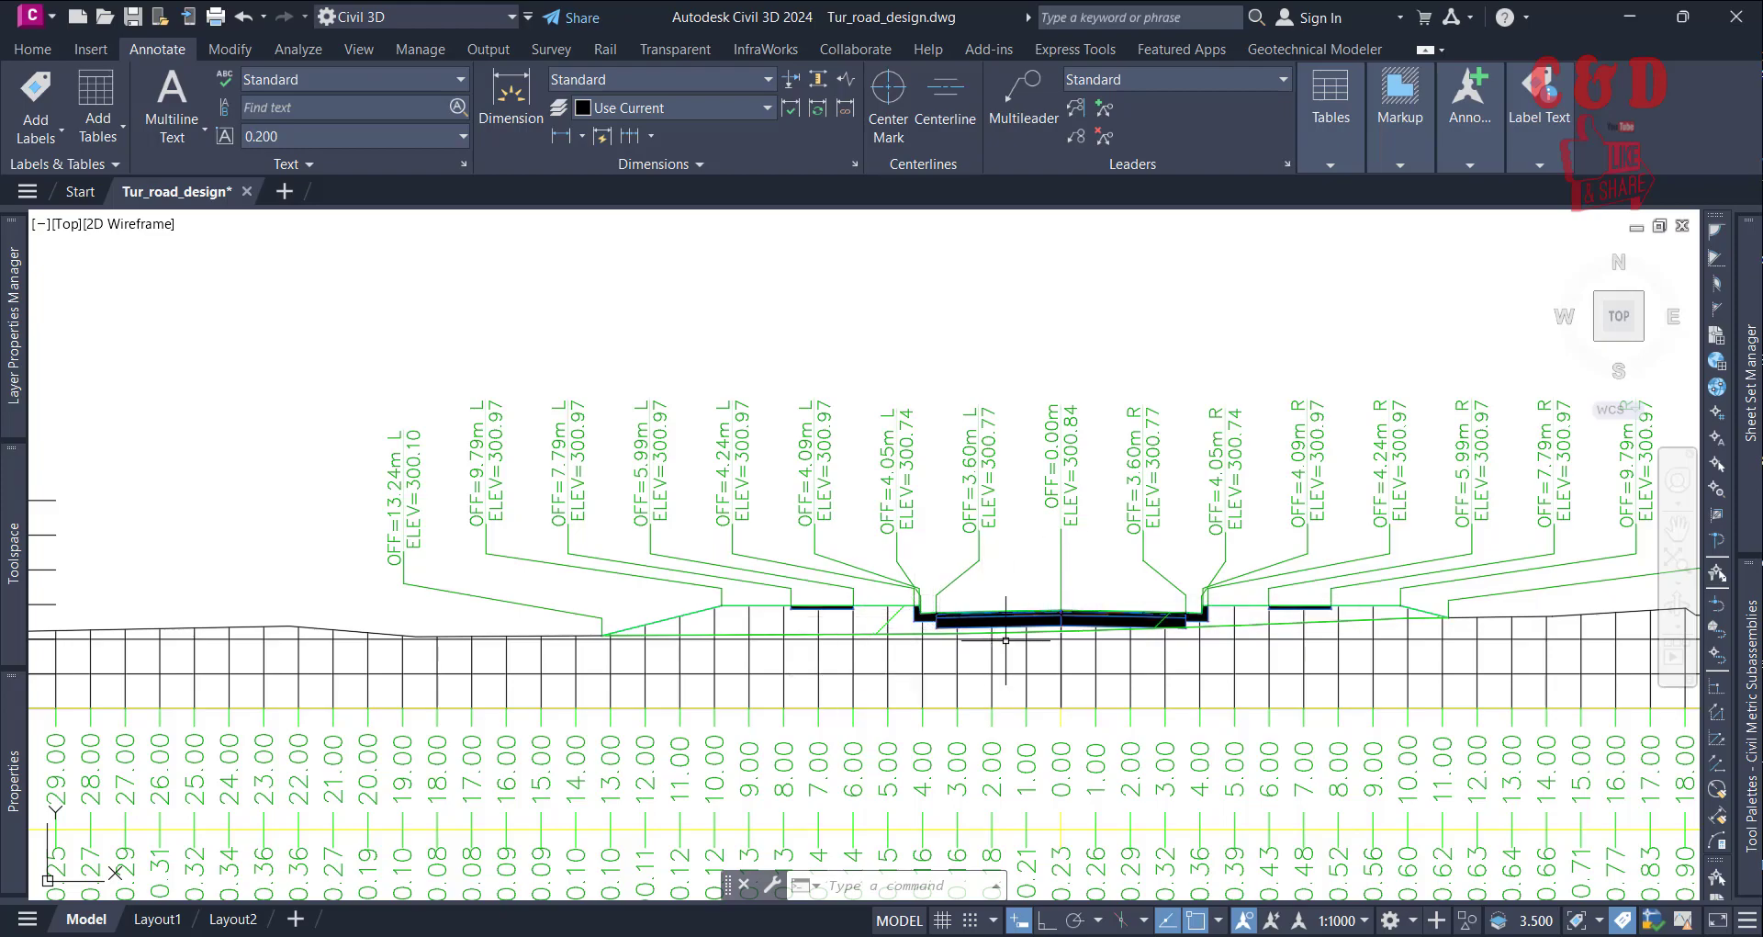
scroll(1007, 637, "up", 4)
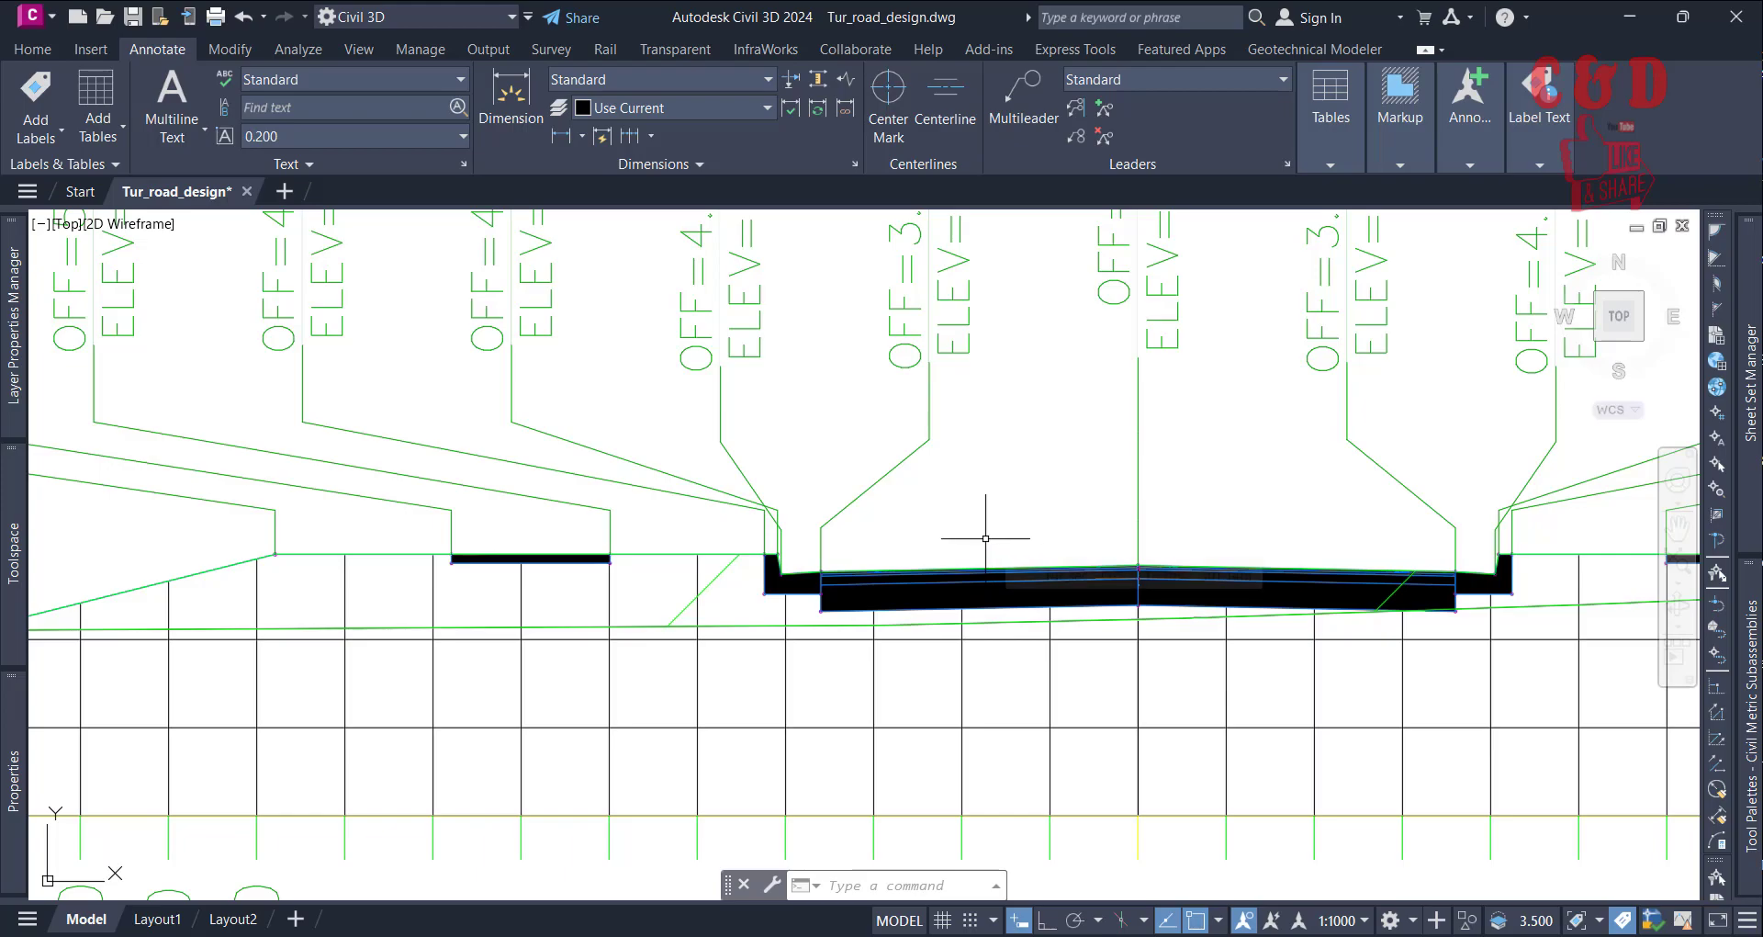
scroll(986, 538, "down", 2)
middle_click_drag(998, 488, 1027, 537)
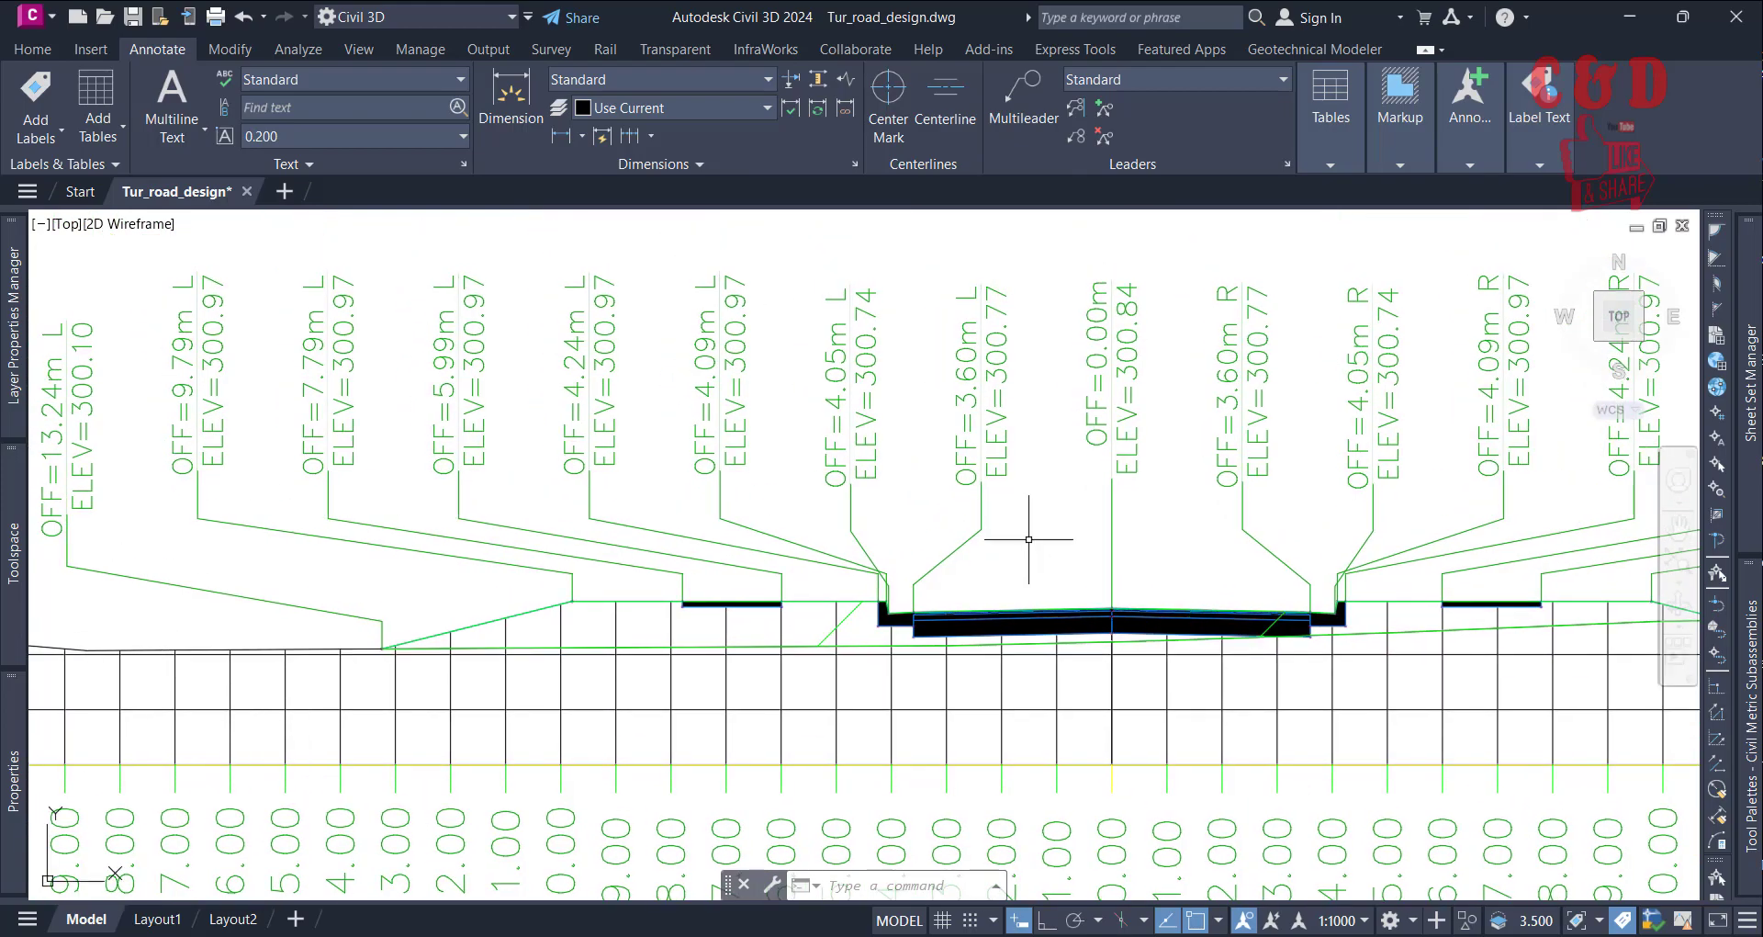
scroll(1031, 630, "down", 2)
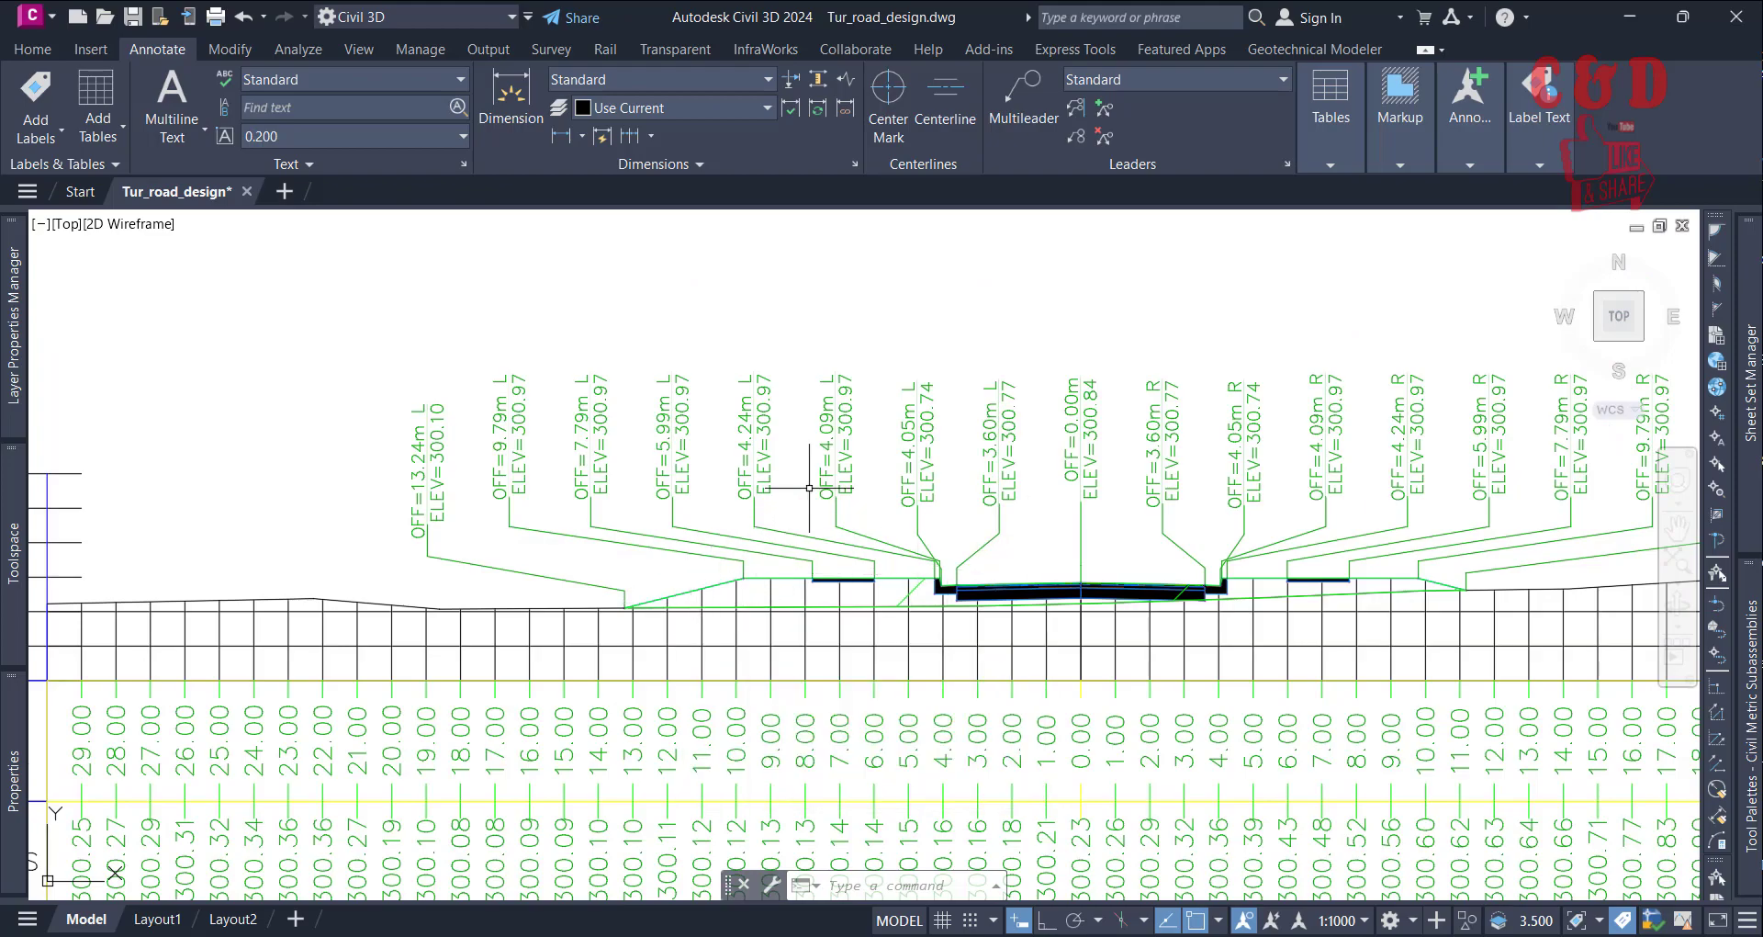
Open the label set of the corridor section's offset and elevation labels for editing
middle_click_drag(546, 551, 593, 550)
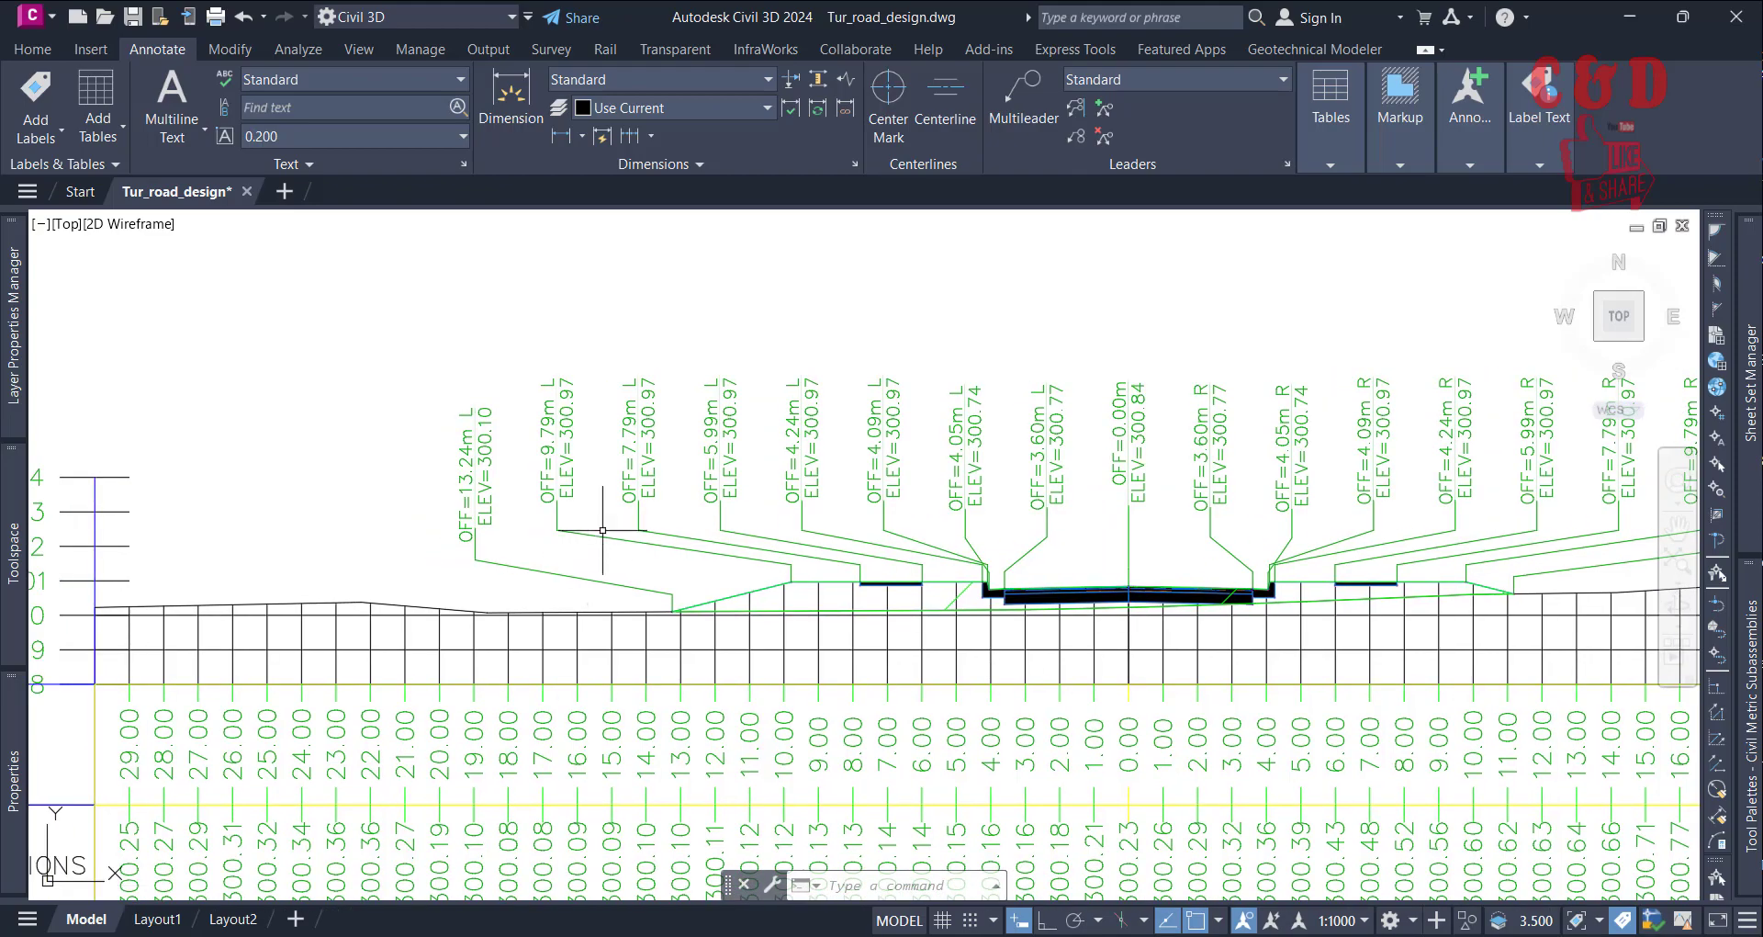
left_click(638, 455)
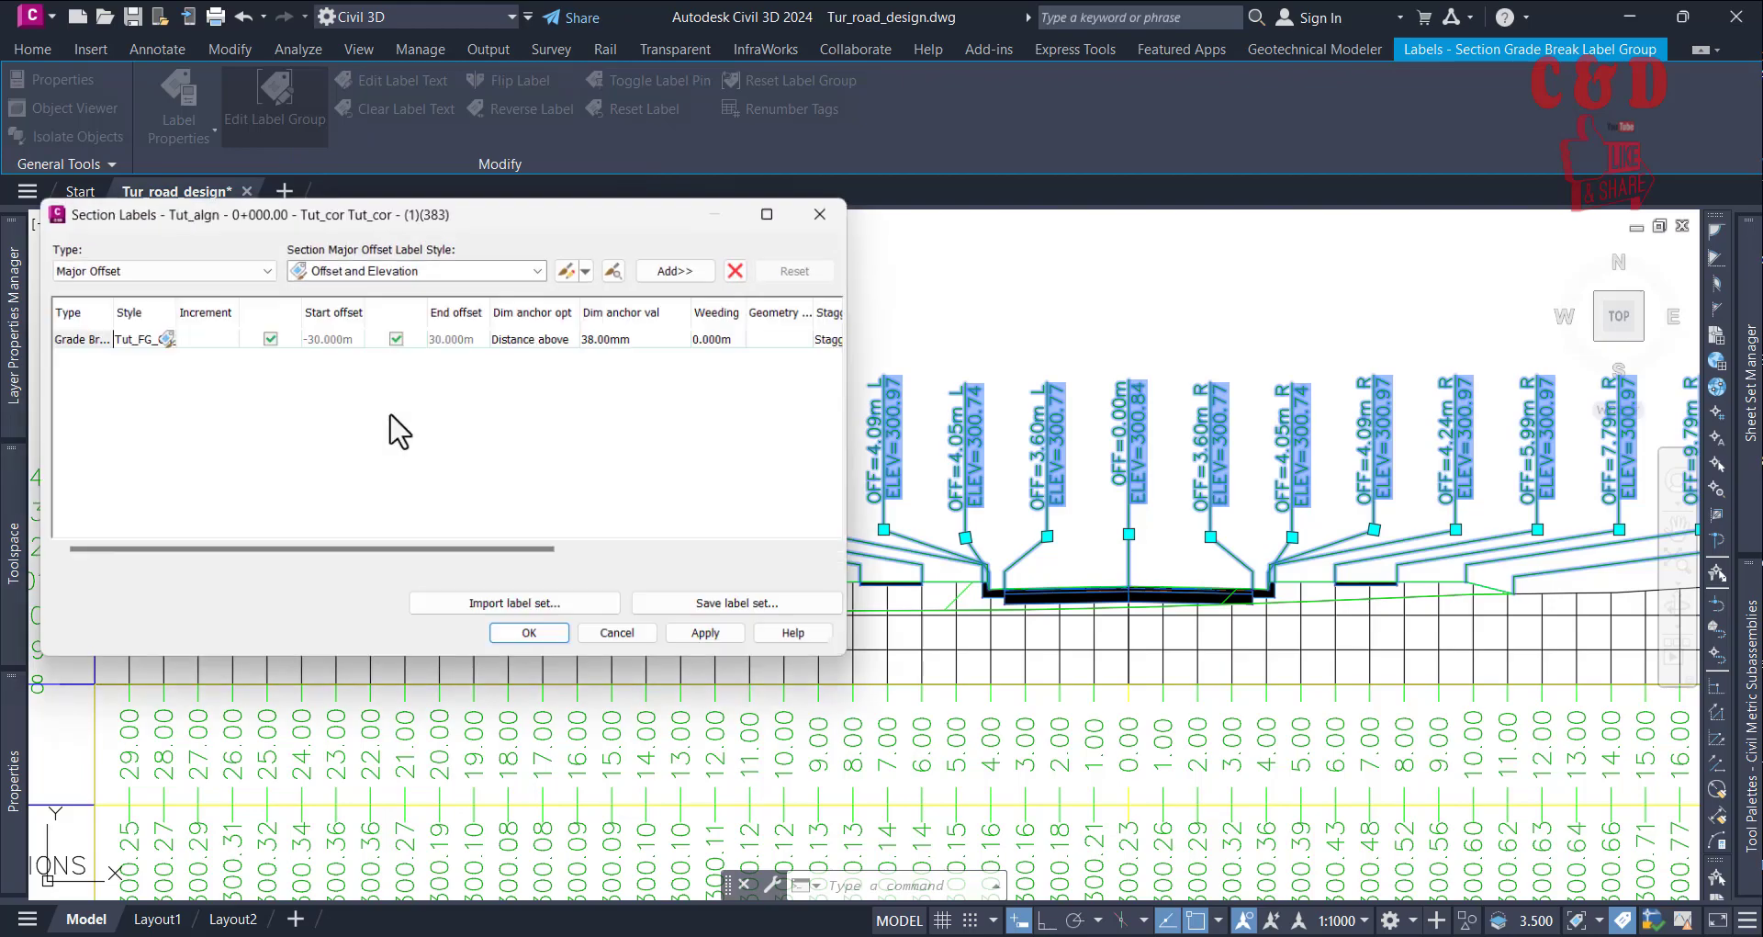
left_click_drag(514, 163, 509, 76)
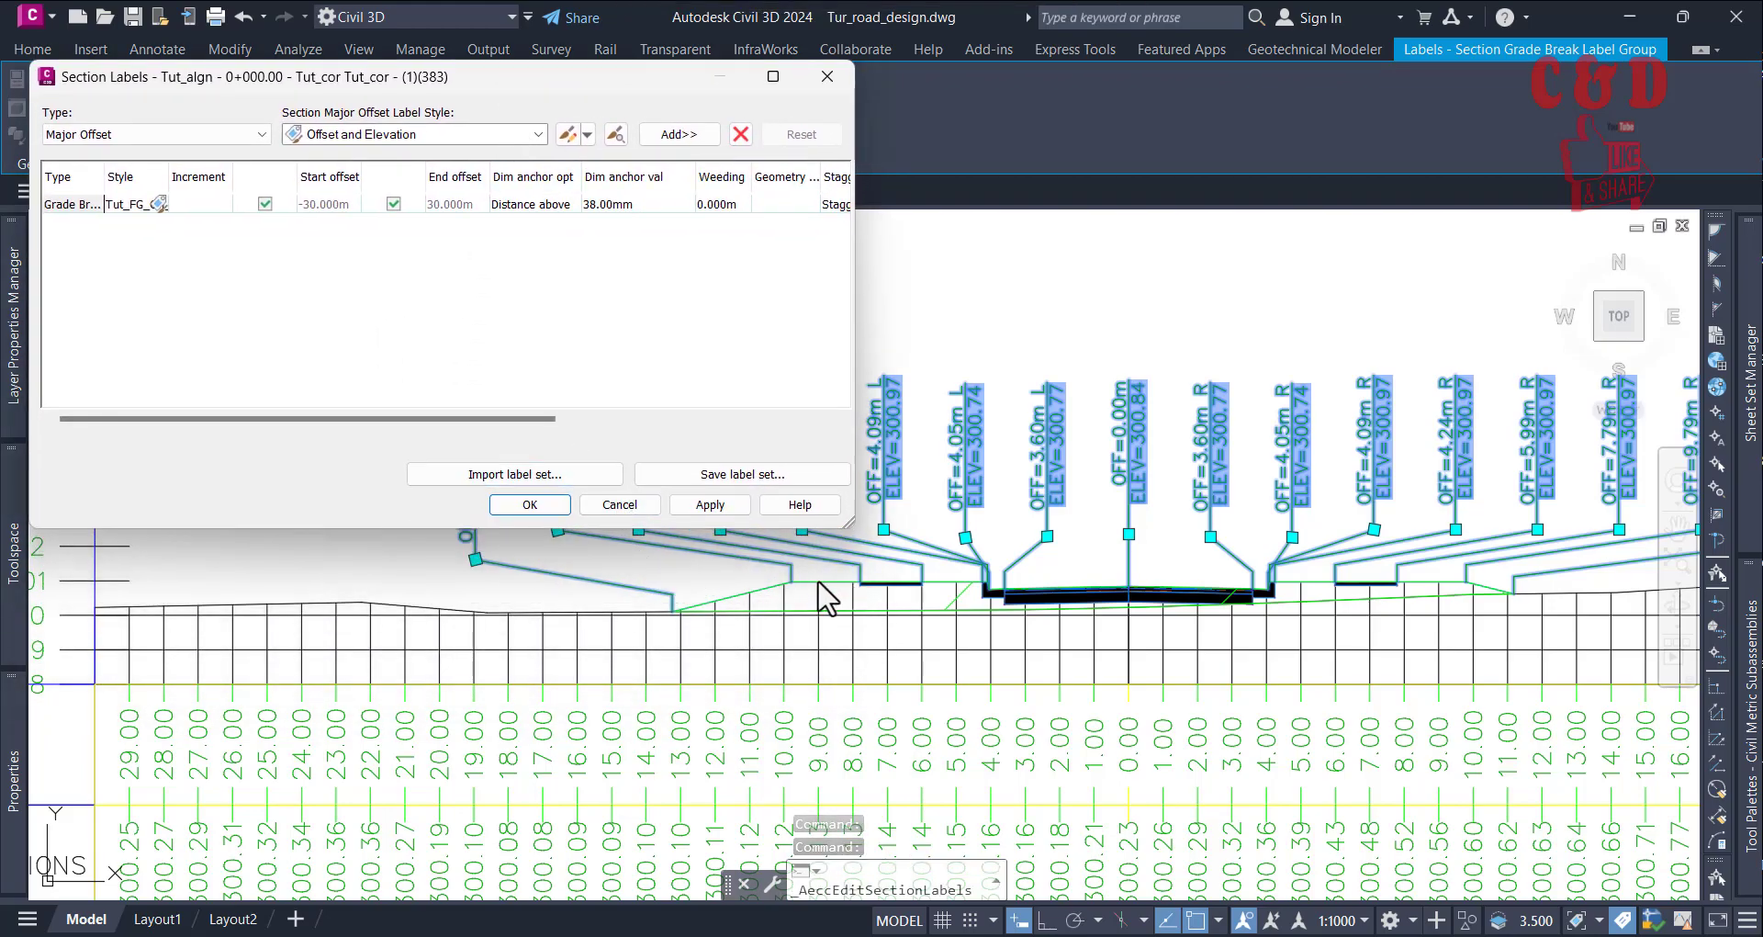
Add a Segments label with the Percent Grade style to the section's label set and apply it
left_click(162, 134)
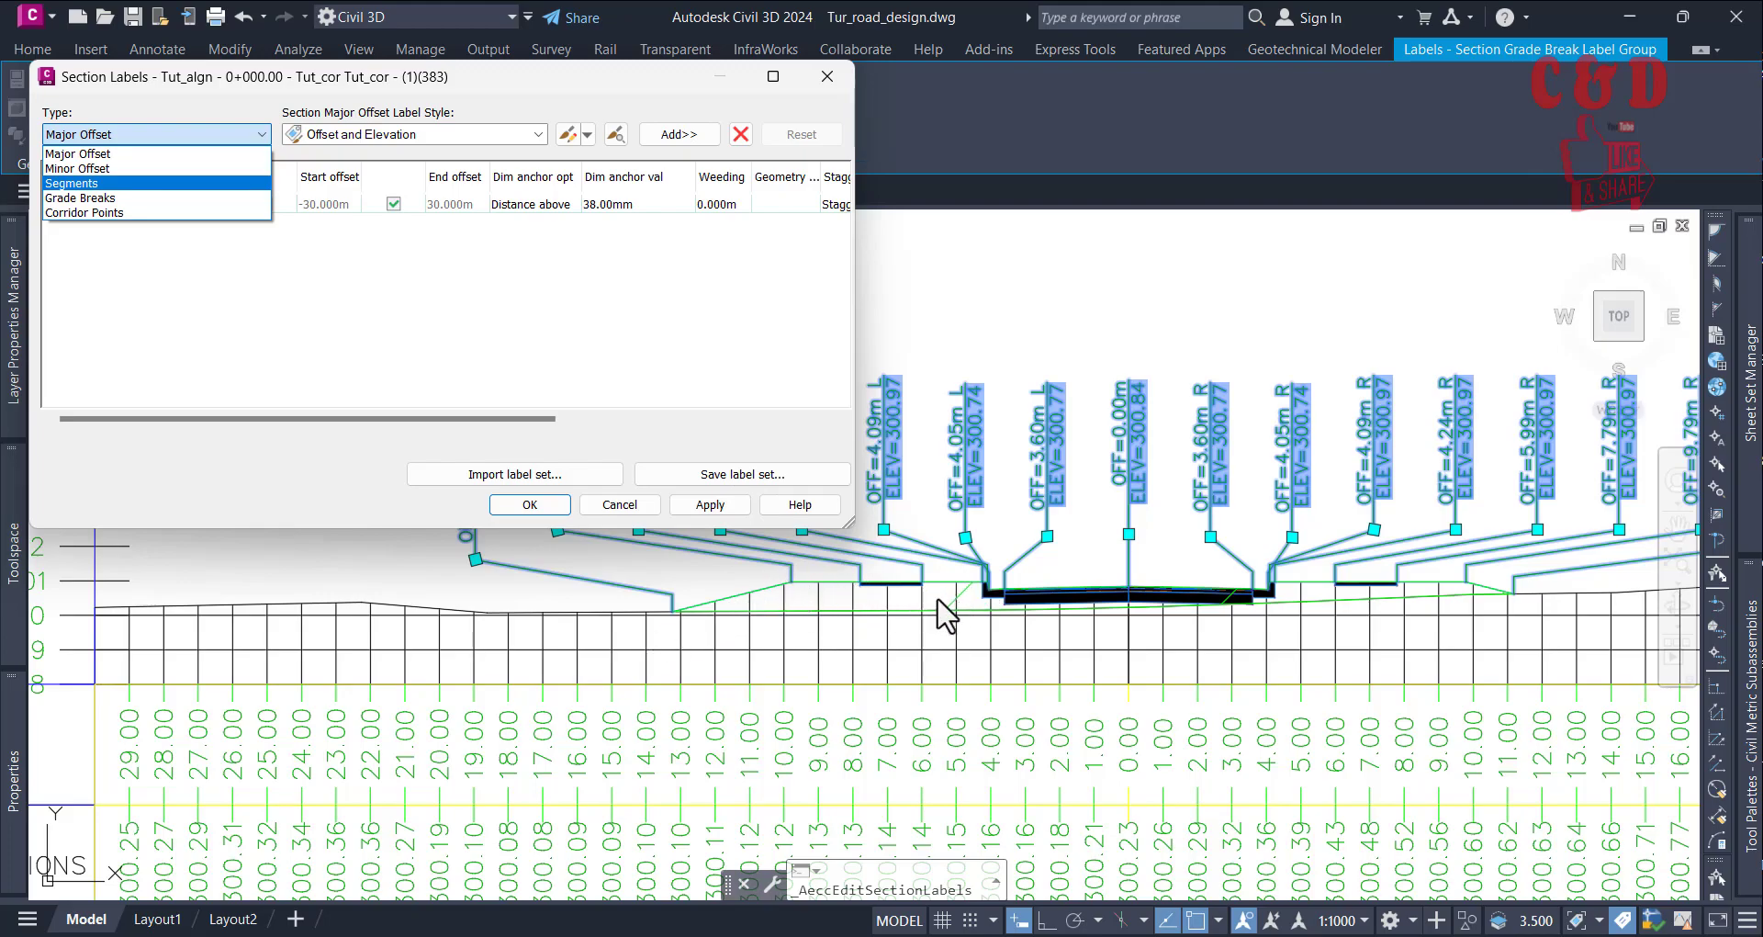
left_click(98, 187)
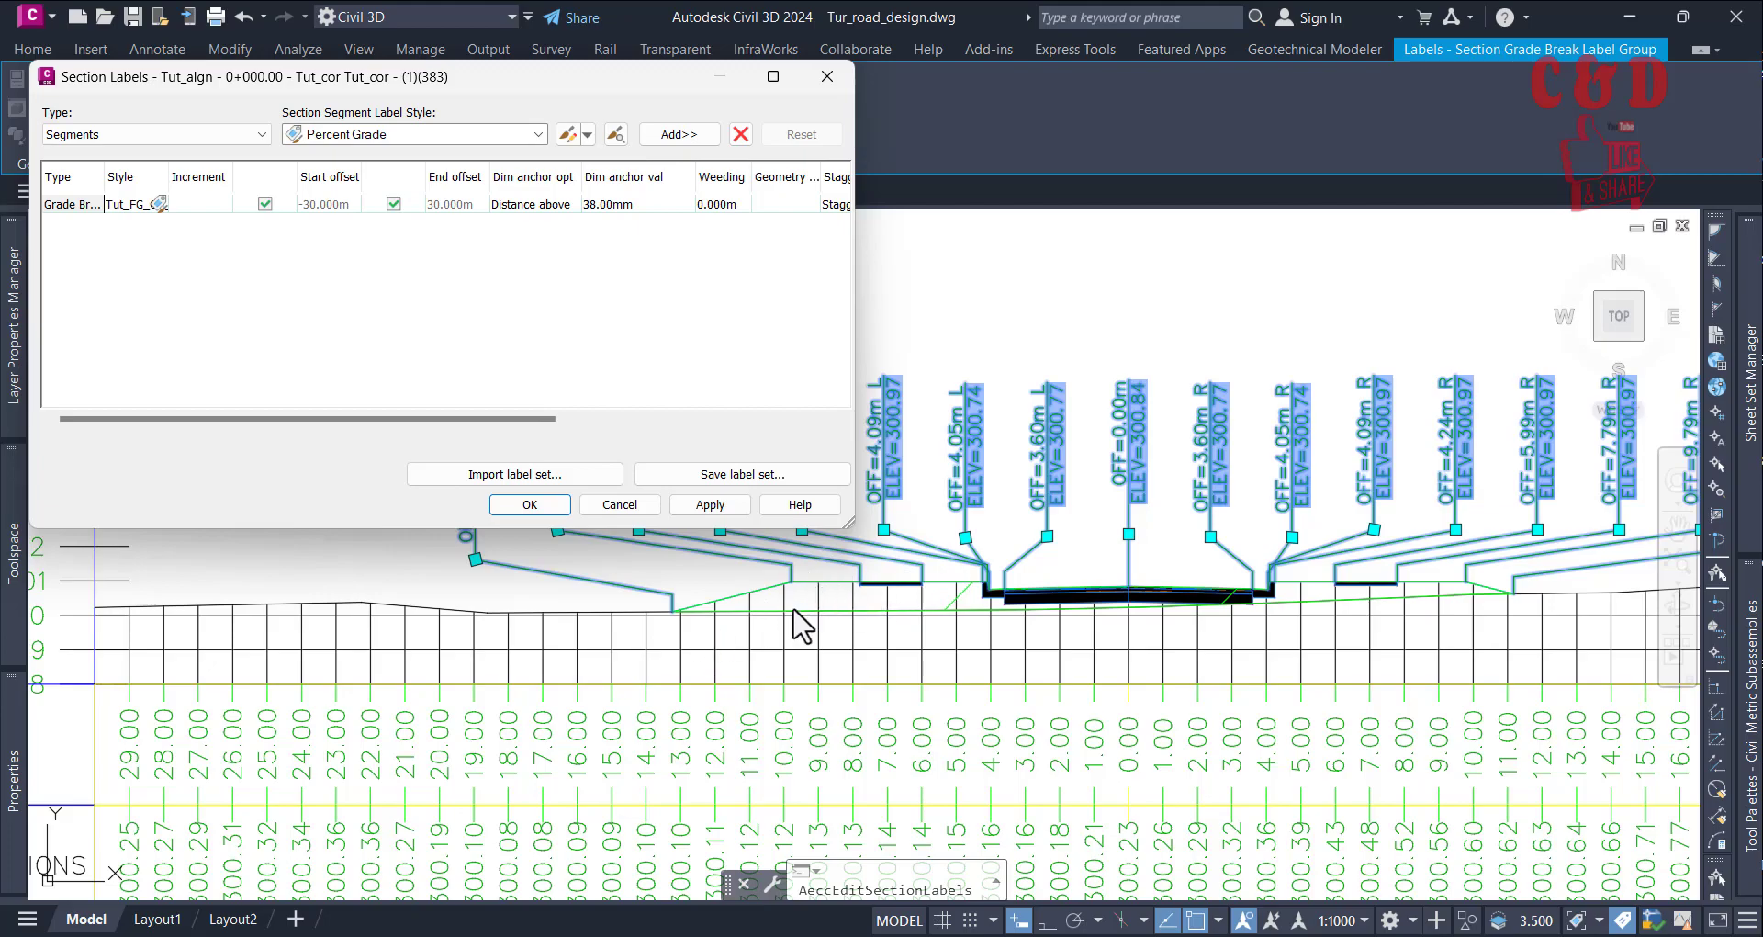
left_click(117, 135)
left_click(92, 183)
left_click(332, 137)
left_click(353, 162)
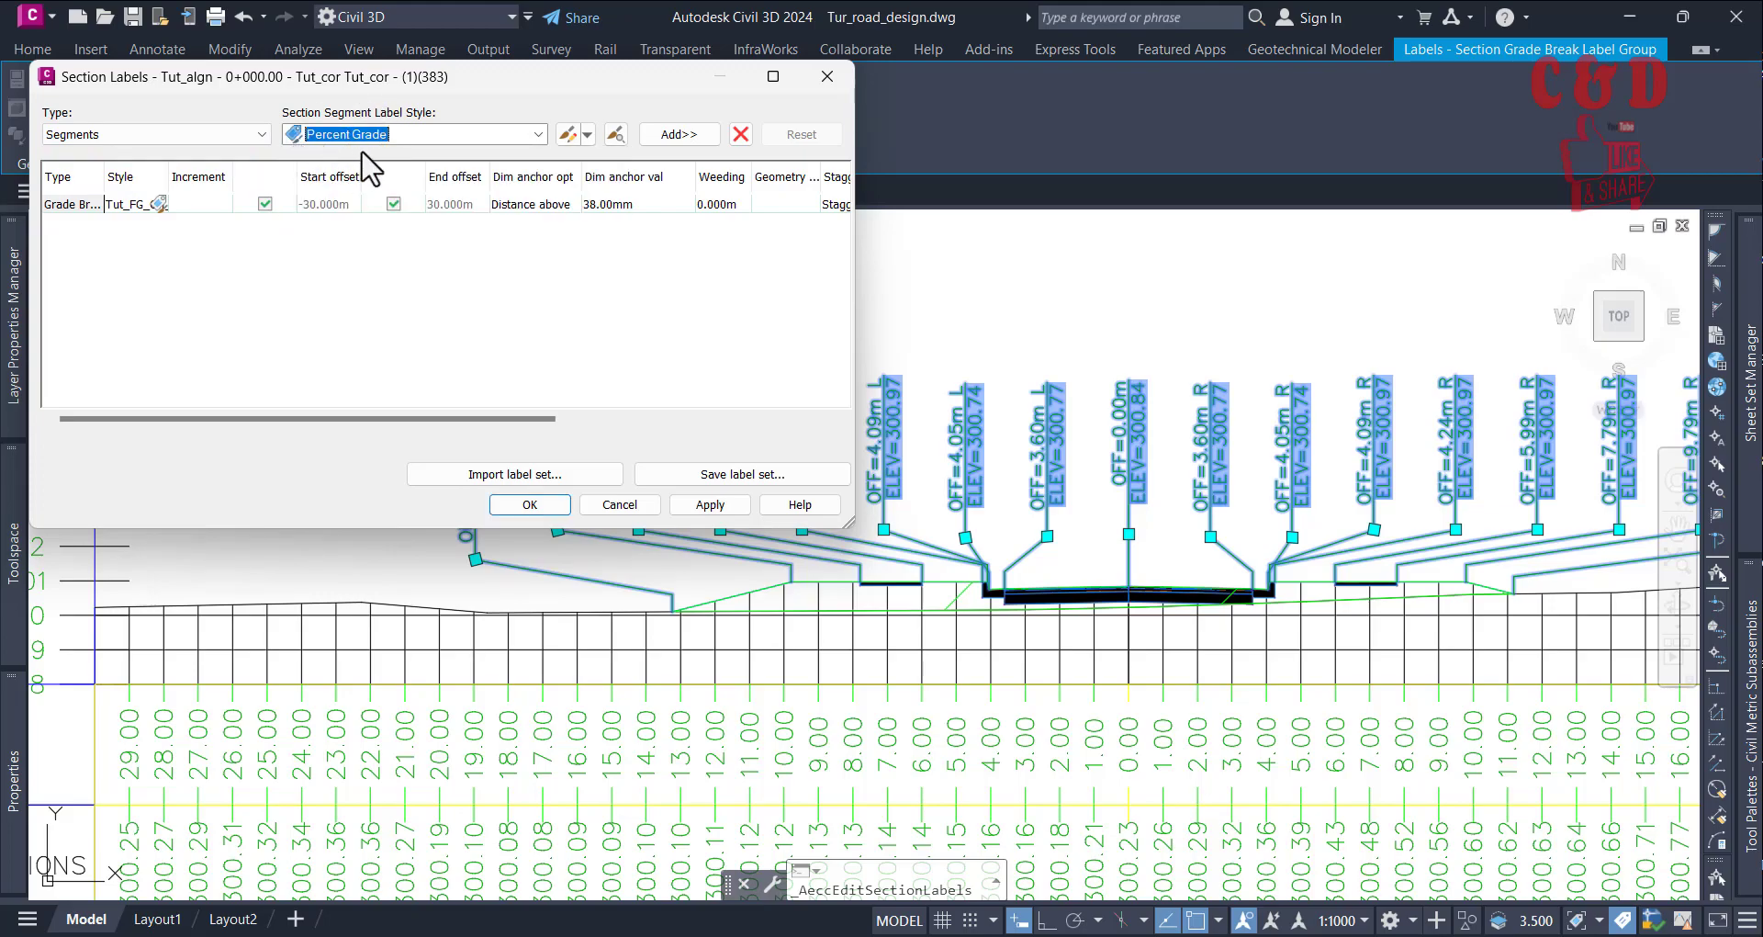
left_click(672, 138)
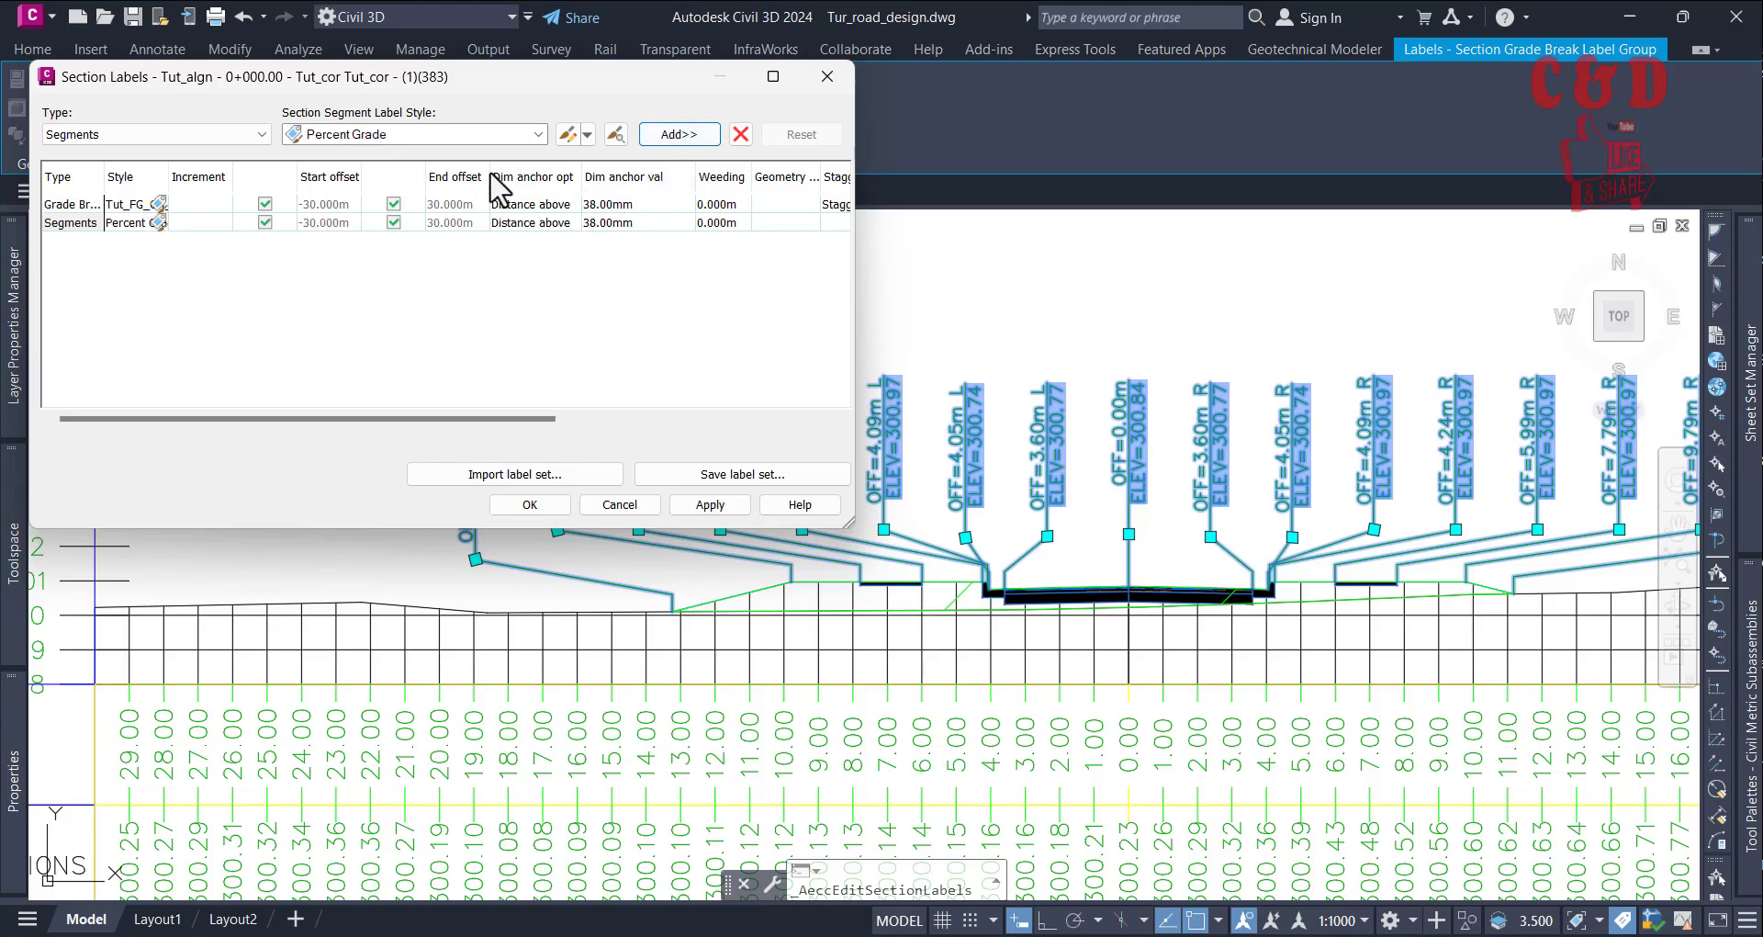
left_click(716, 506)
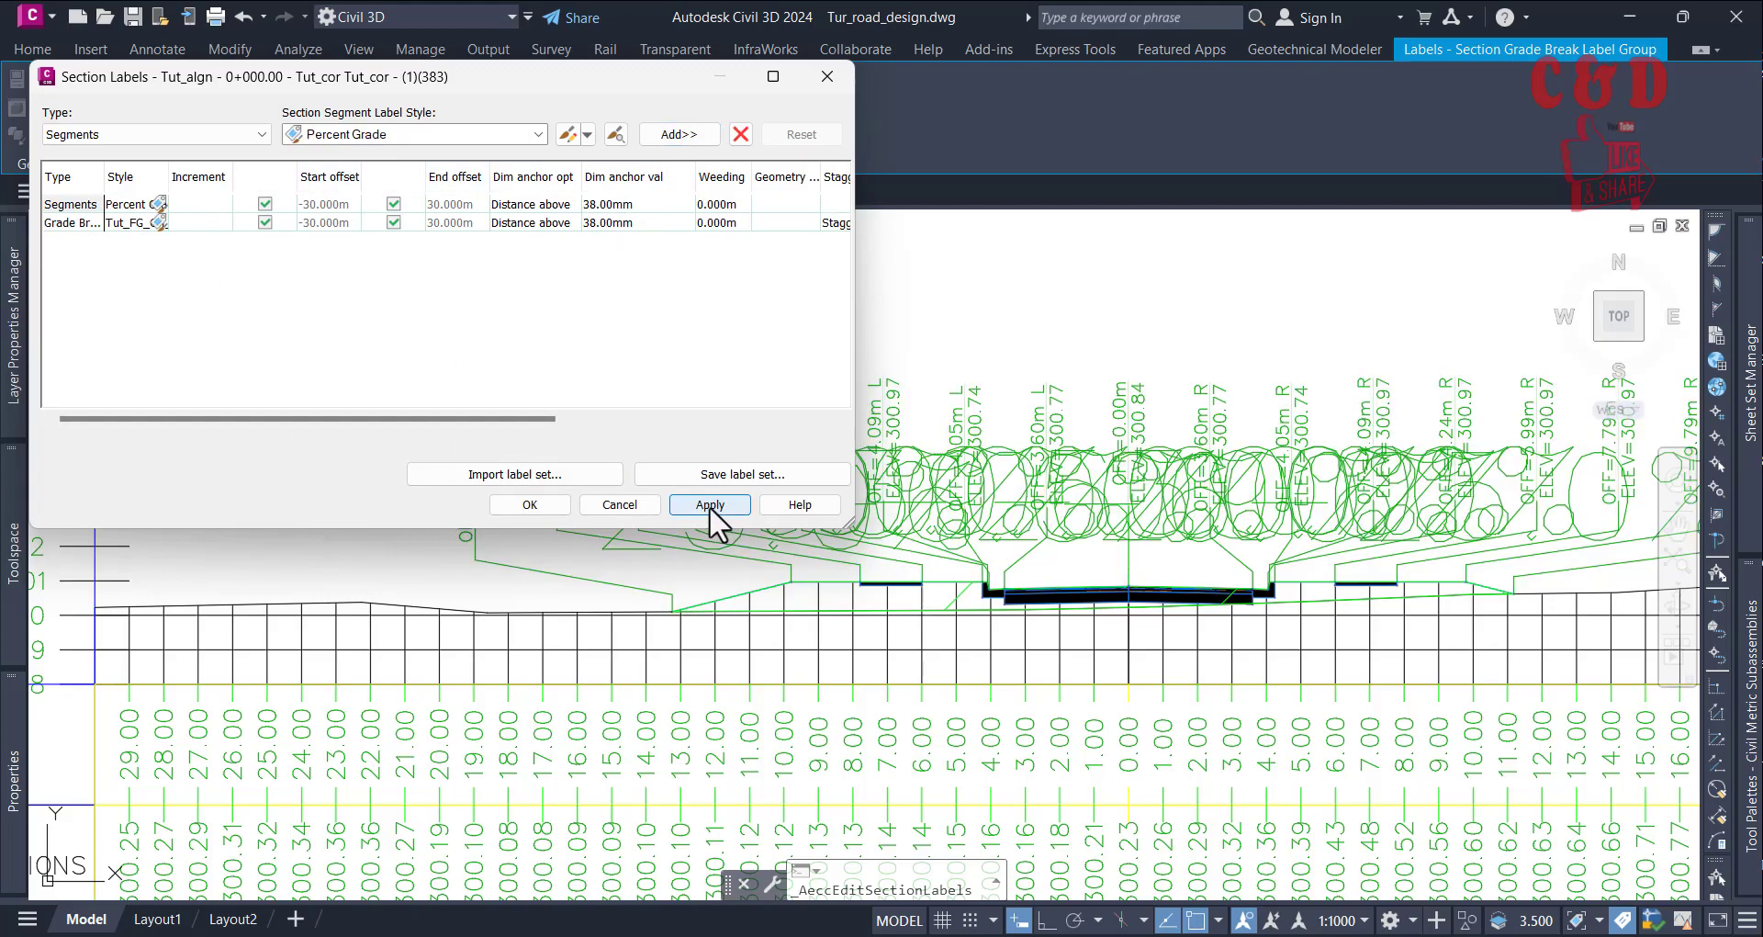
Copy the Segments label's Percent Grade style and name the copy Tut_Per
mouse_move(554, 81)
left_mouse_down()
mouse_move(797, 376)
mouse_move(945, 618)
mouse_move(897, 716)
mouse_move(912, 713)
mouse_move(720, 204)
mouse_move(584, 64)
left_mouse_up()
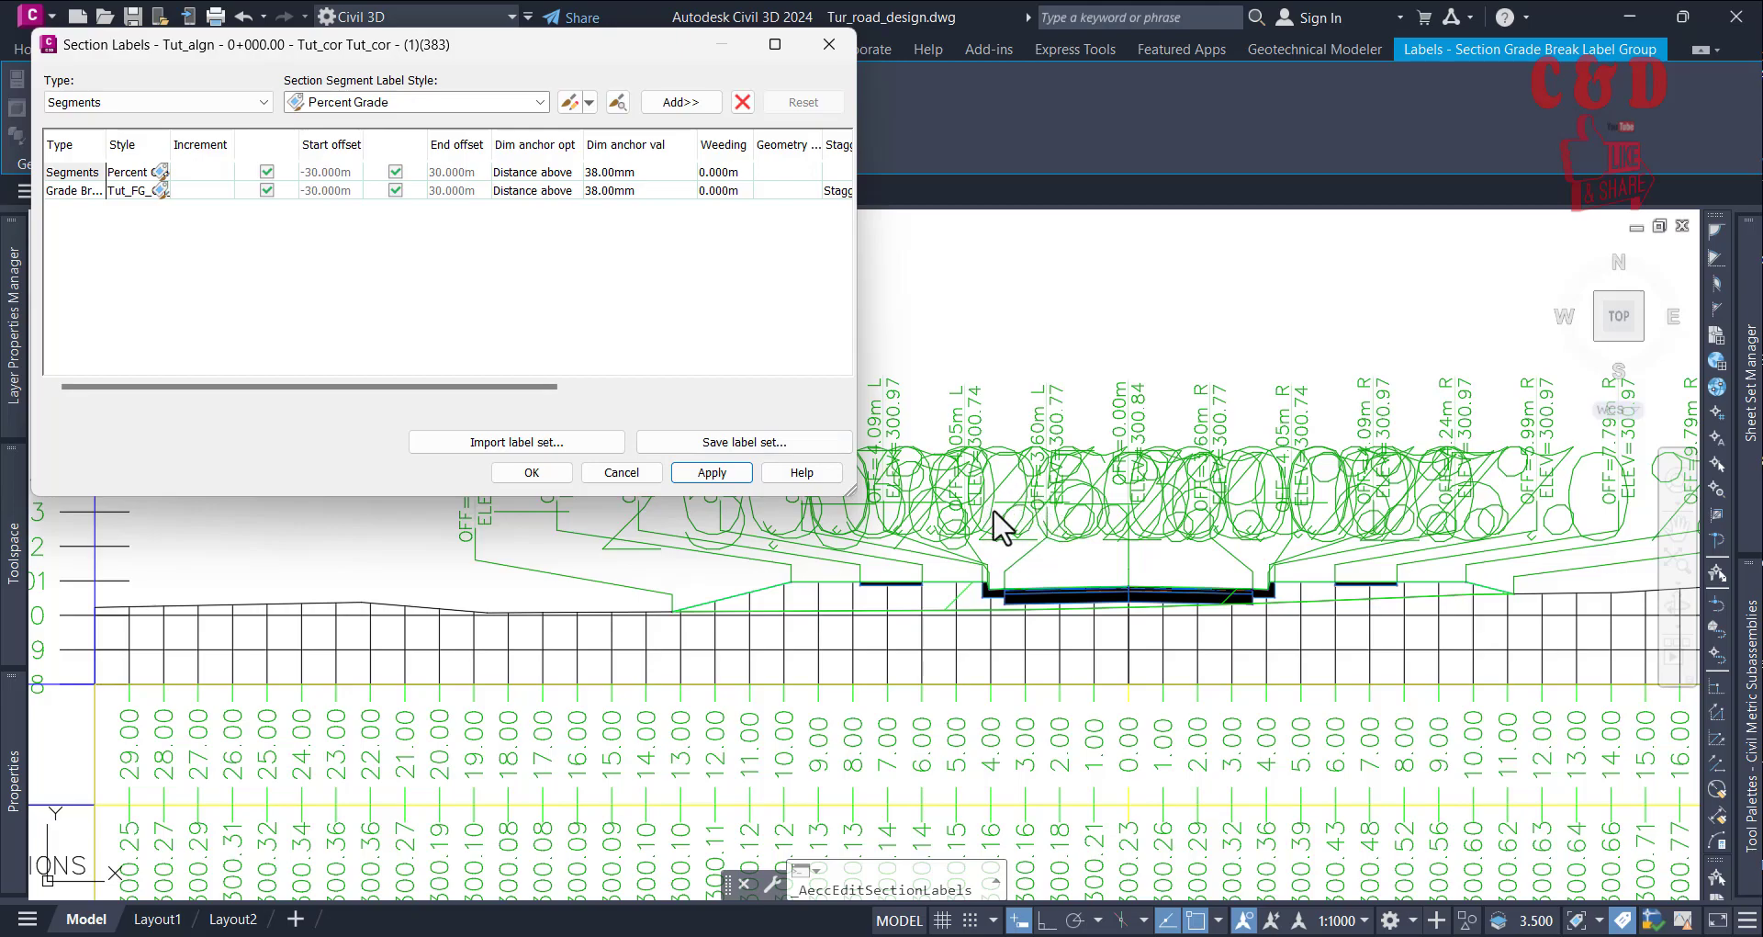
left_click(163, 171)
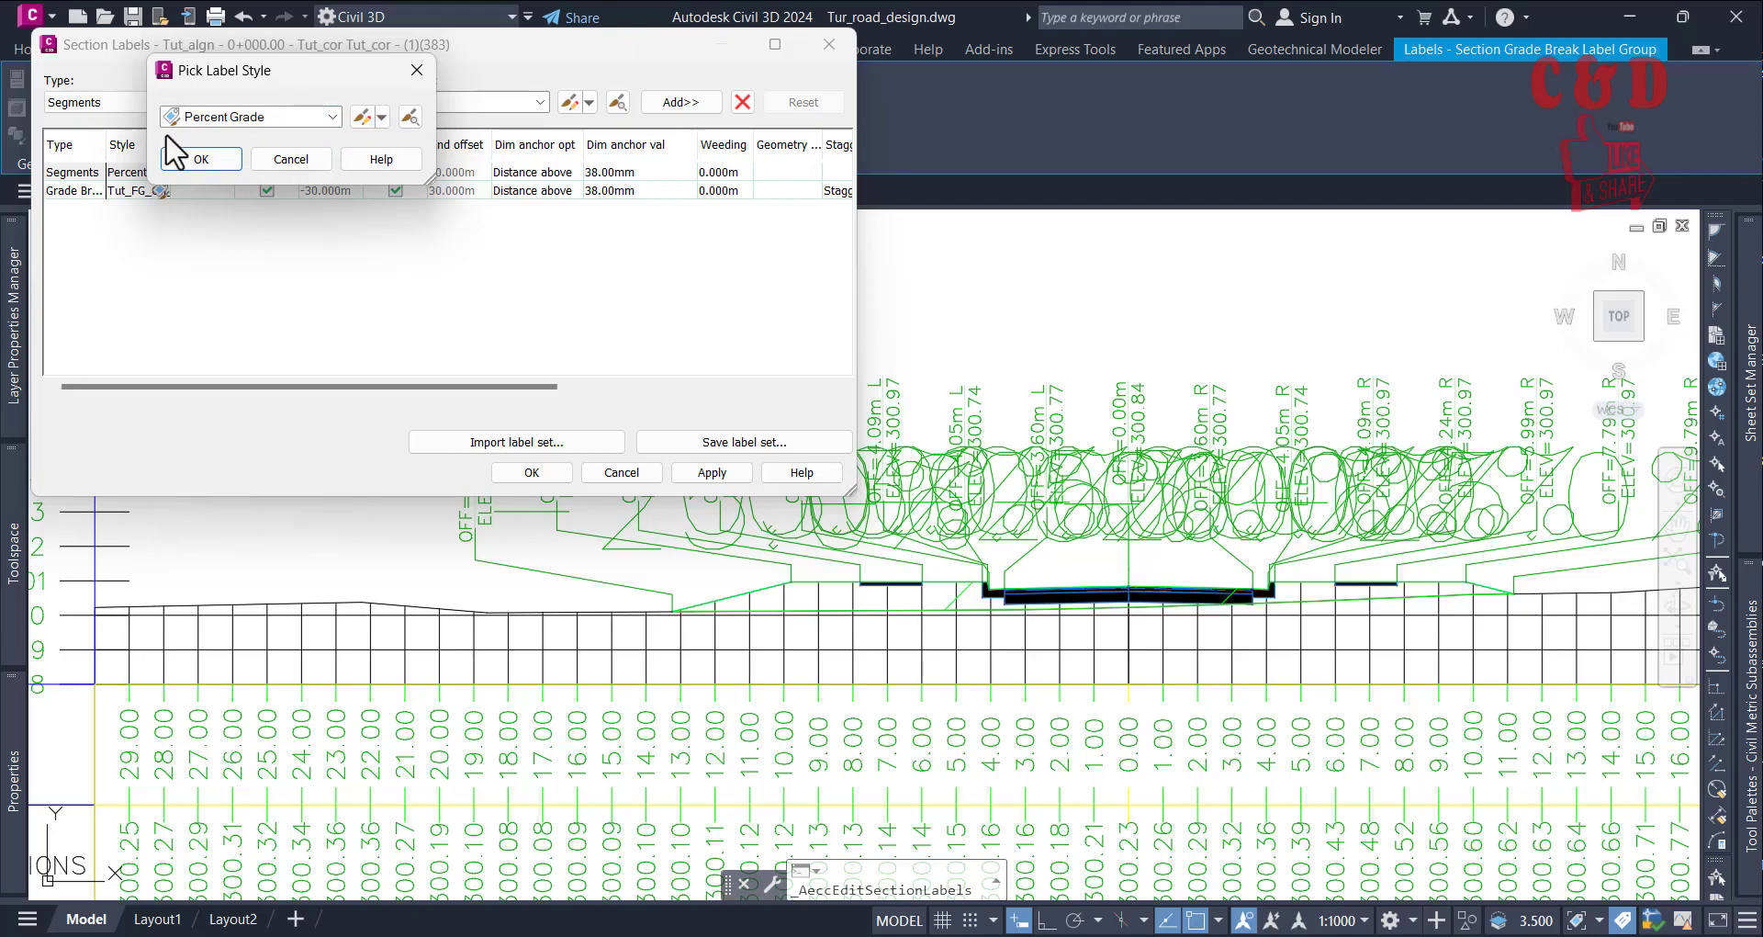
left_click(382, 118)
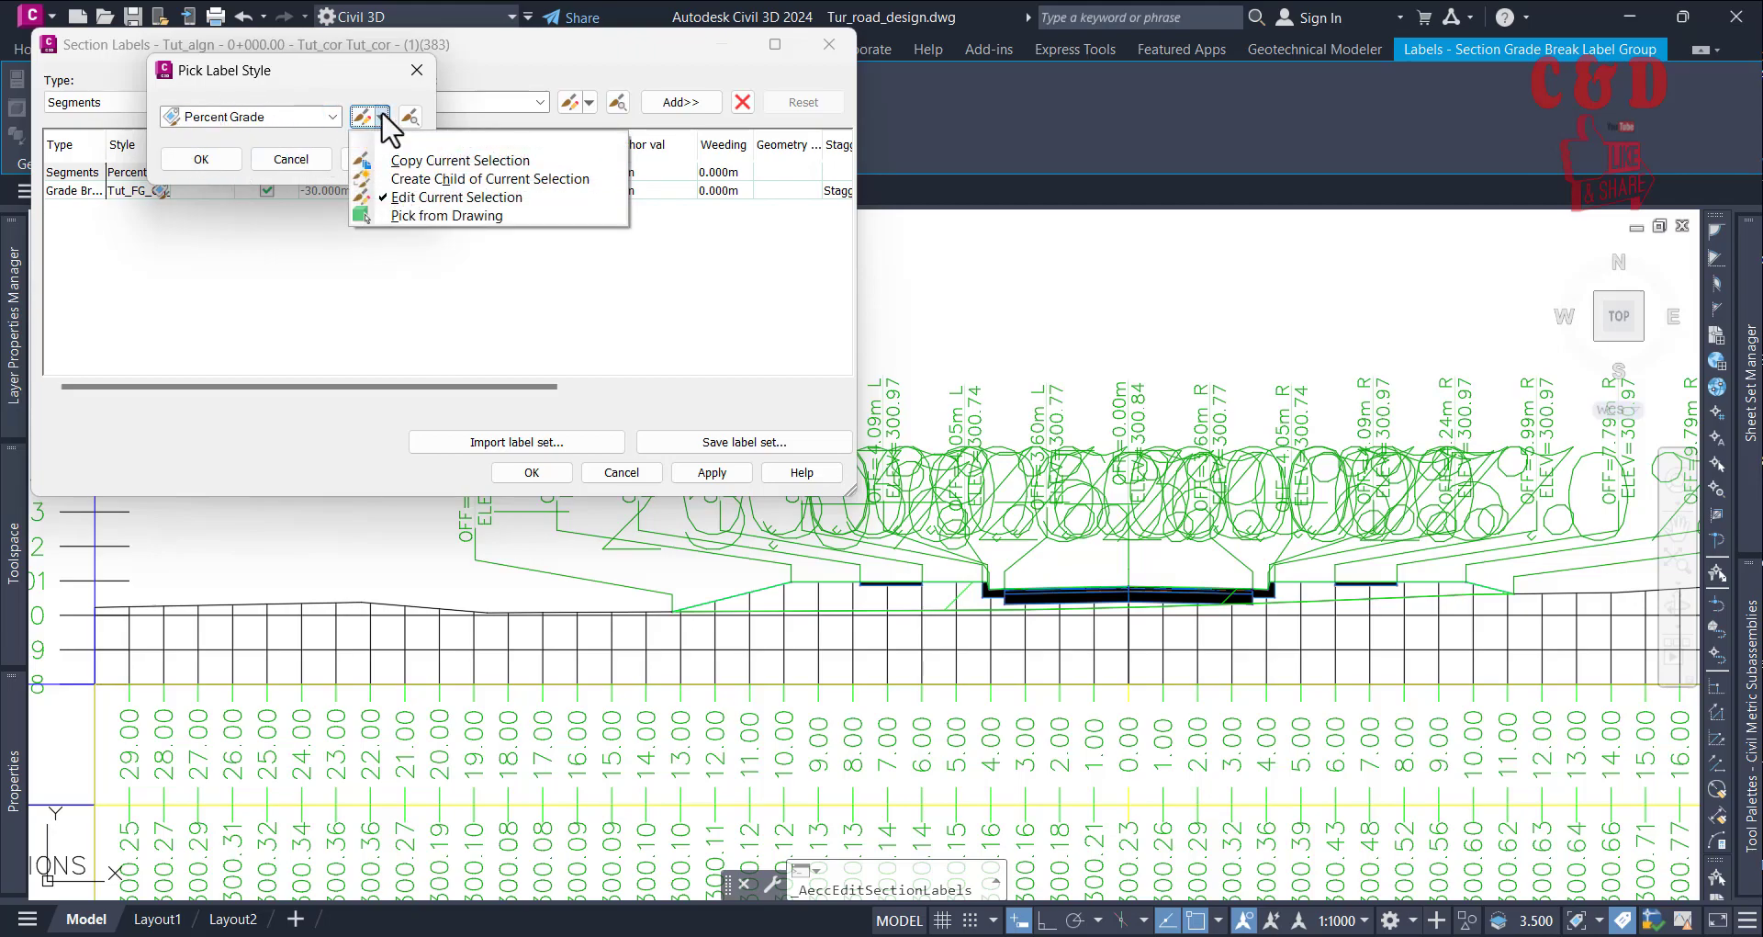
left_click(382, 118)
left_click(382, 118)
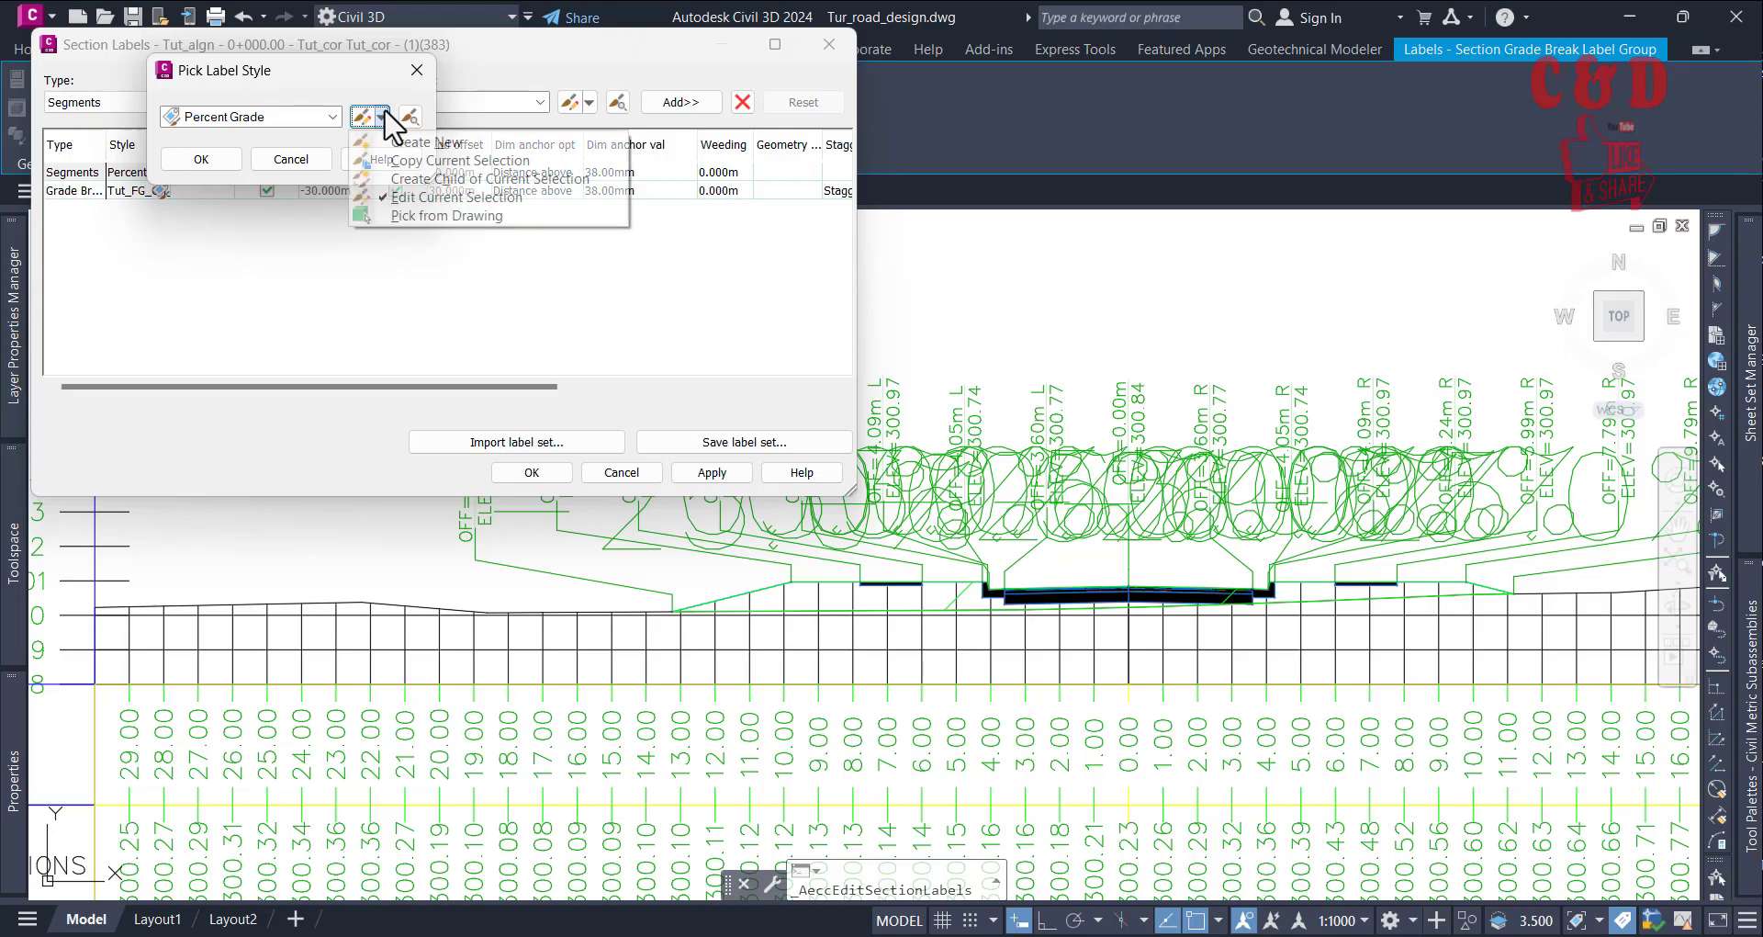
left_click(397, 157)
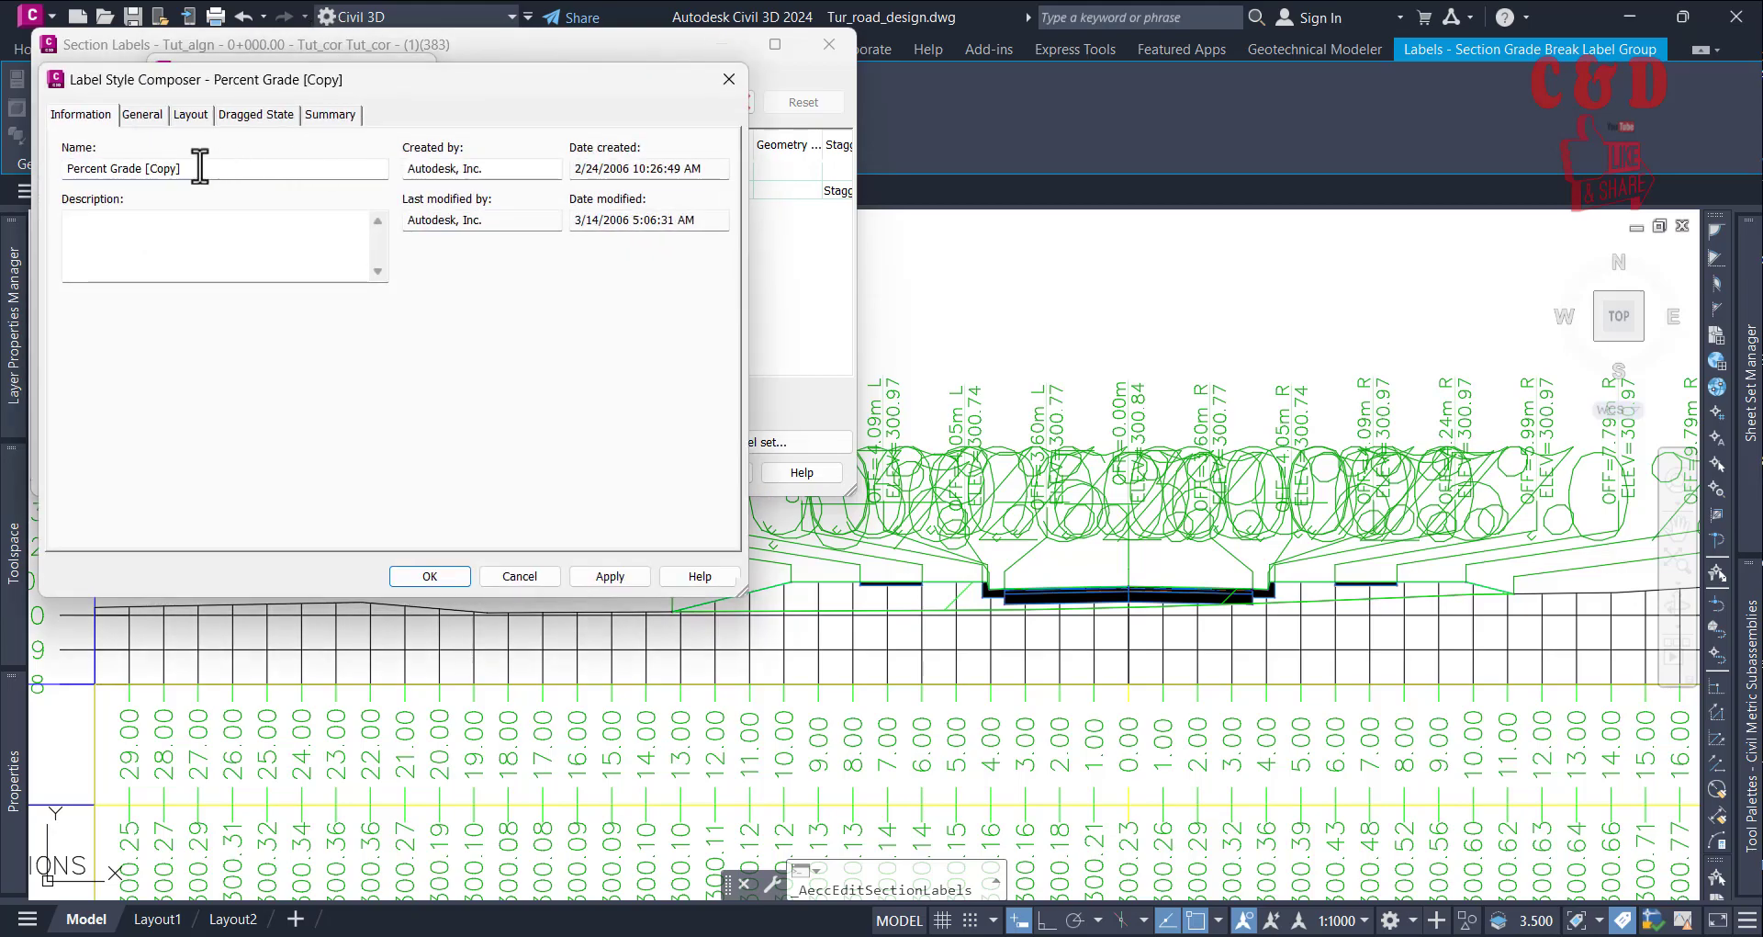
left_click(202, 166)
left_click_drag(202, 166, 54, 169)
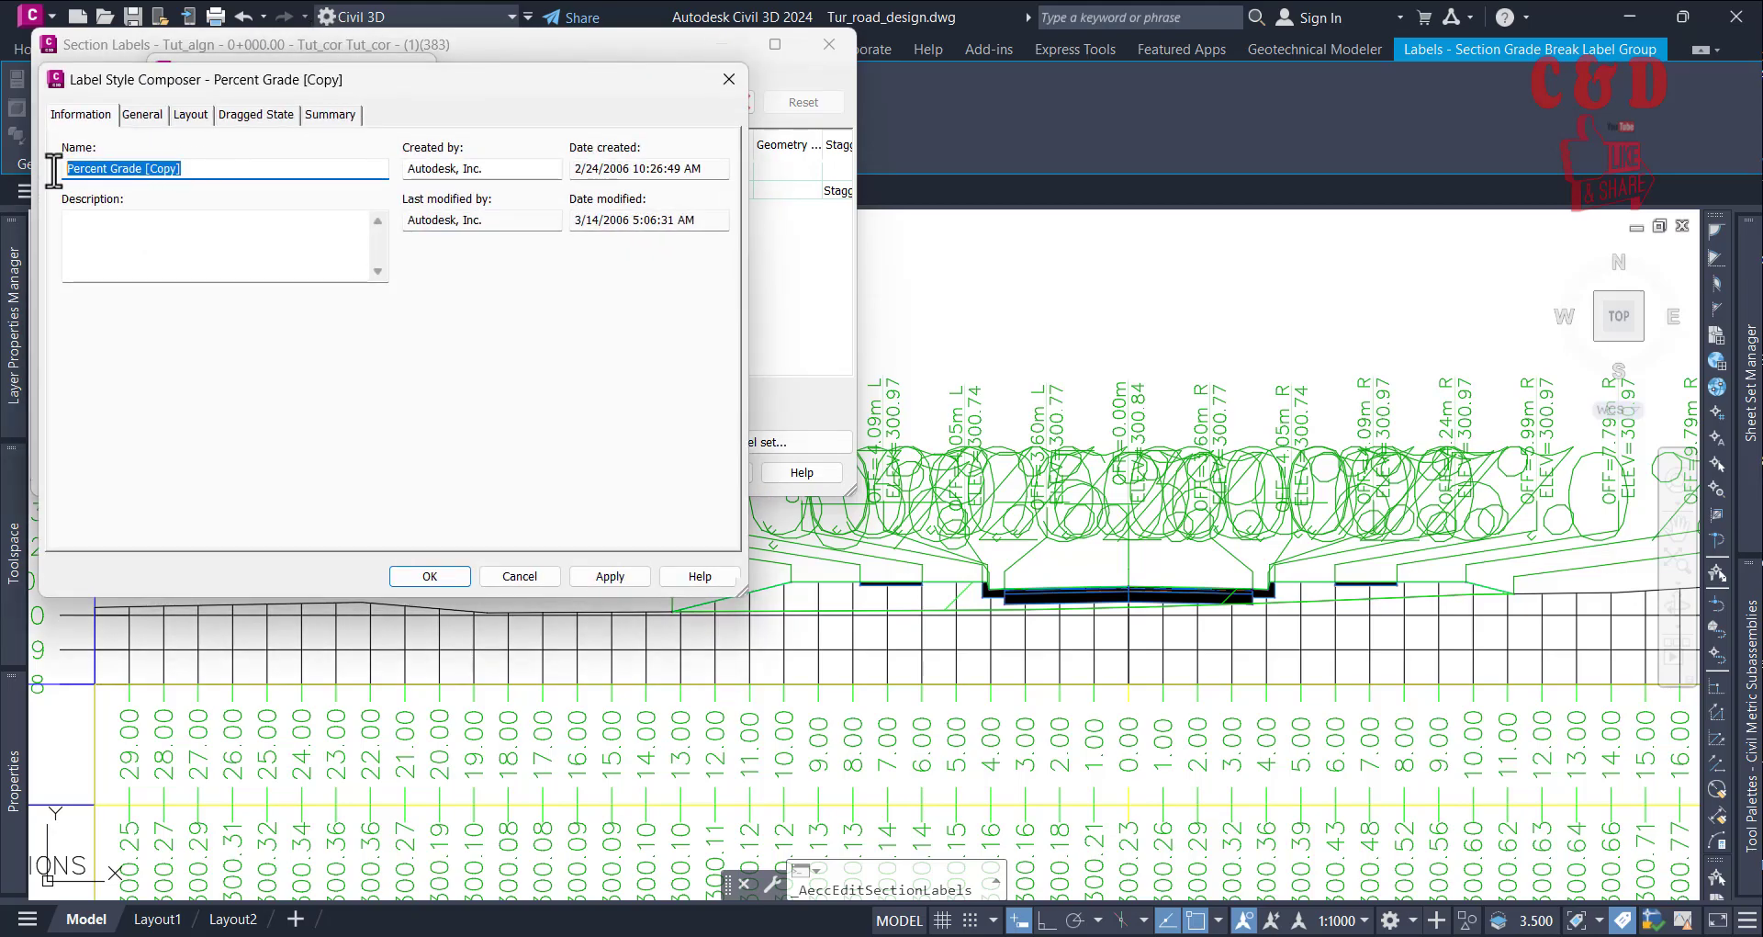
type("Tut_Per")
Set the Grade component's text height to 0.35 mm in the Tut_Per style and apply the style to the Segments label
left_click(142, 114)
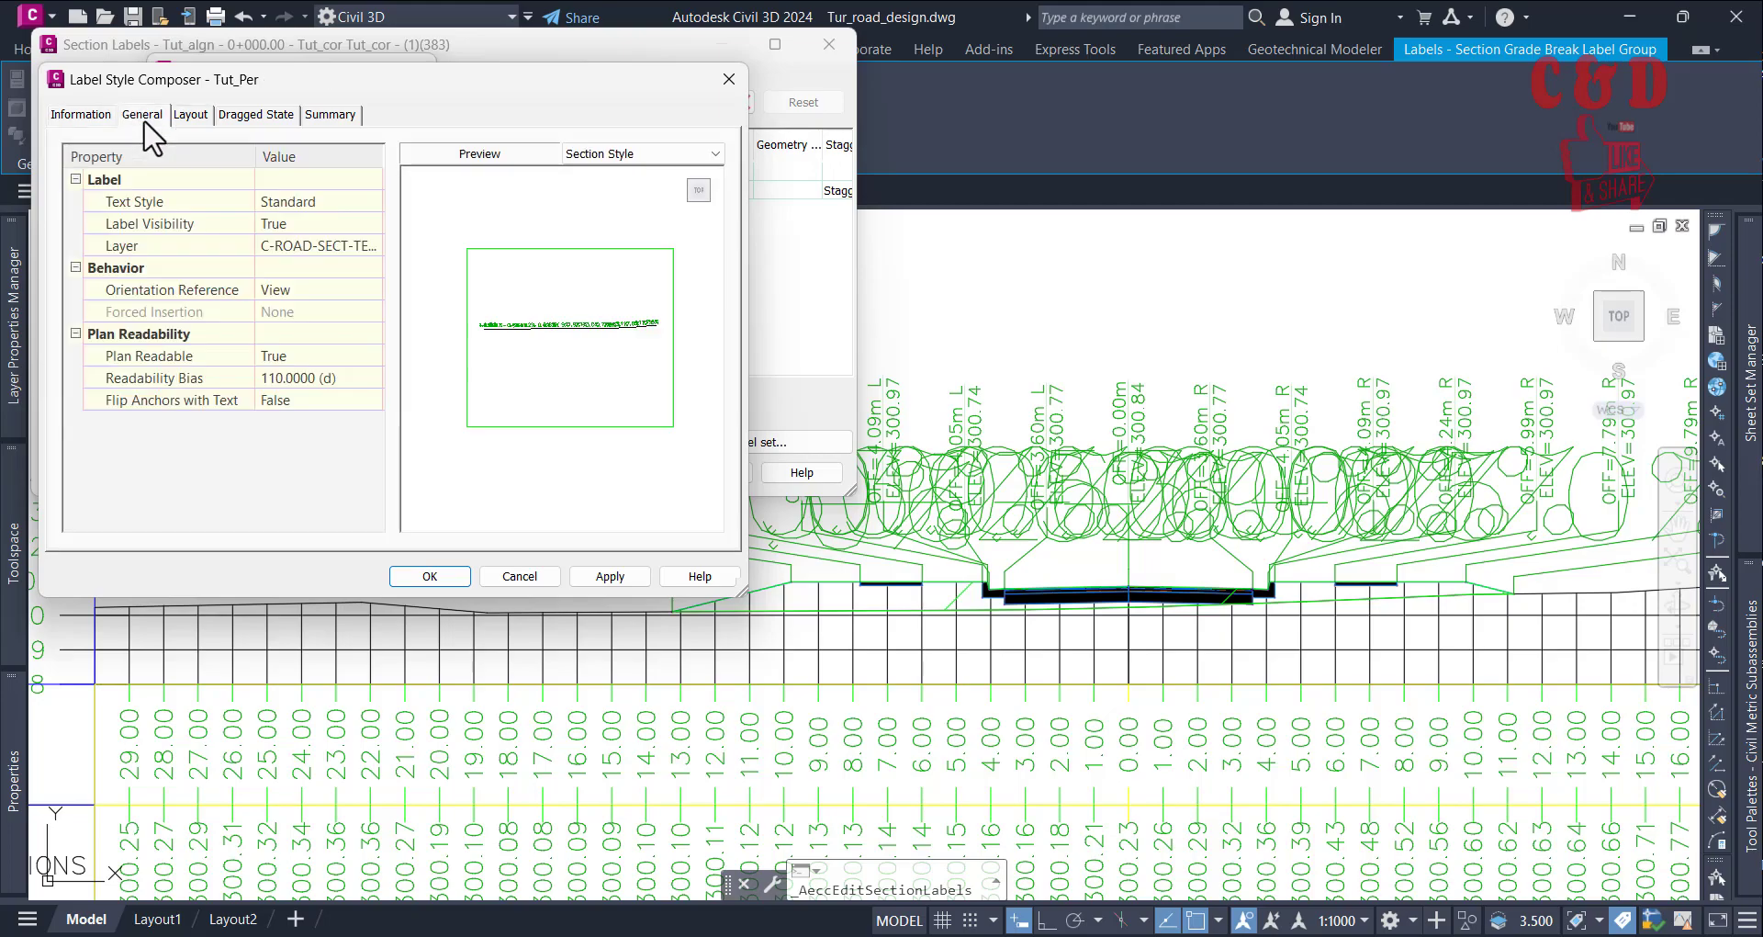
left_click(190, 115)
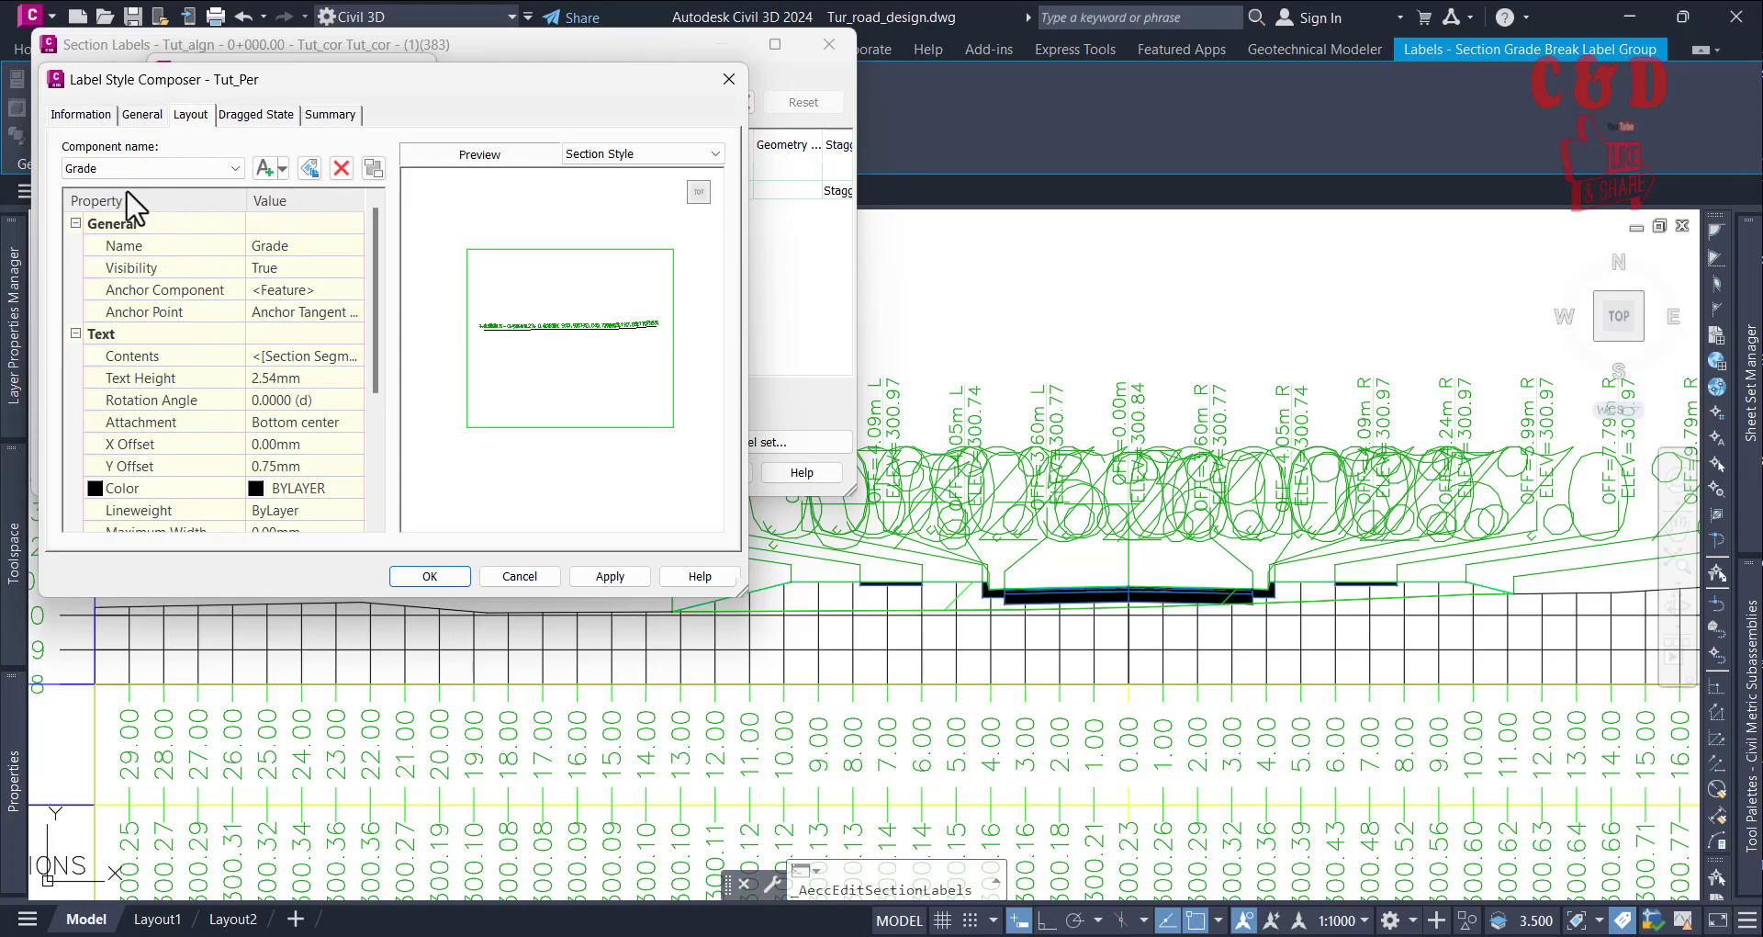
left_click(142, 168)
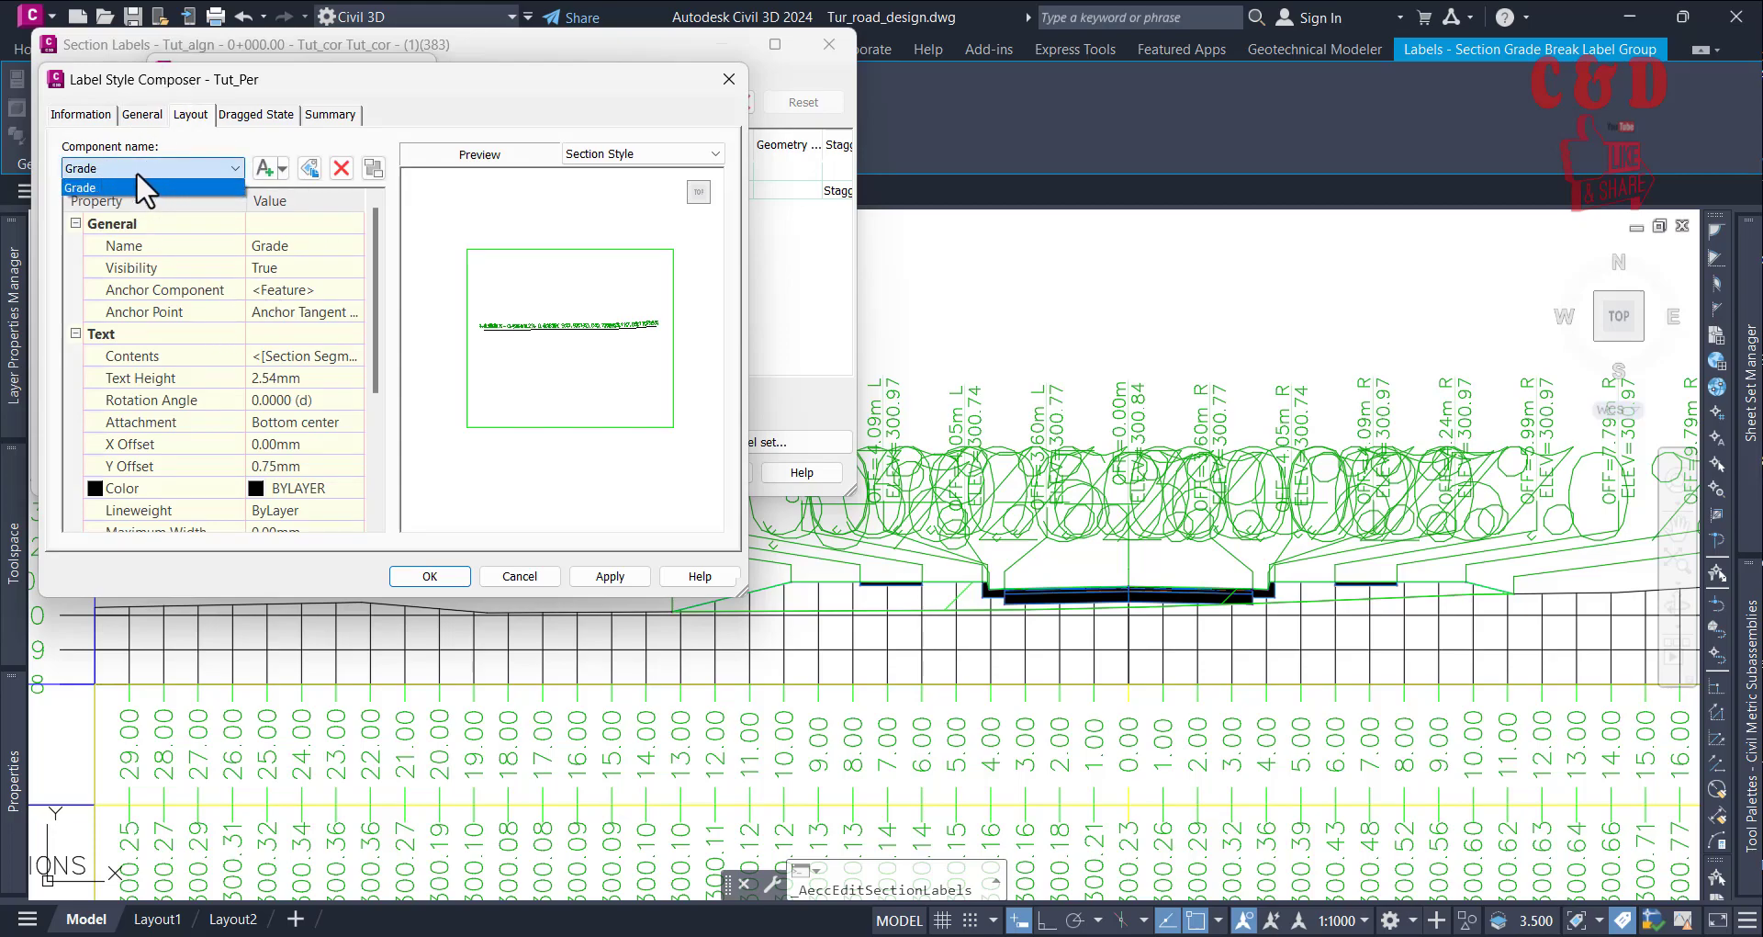
left_click(130, 169)
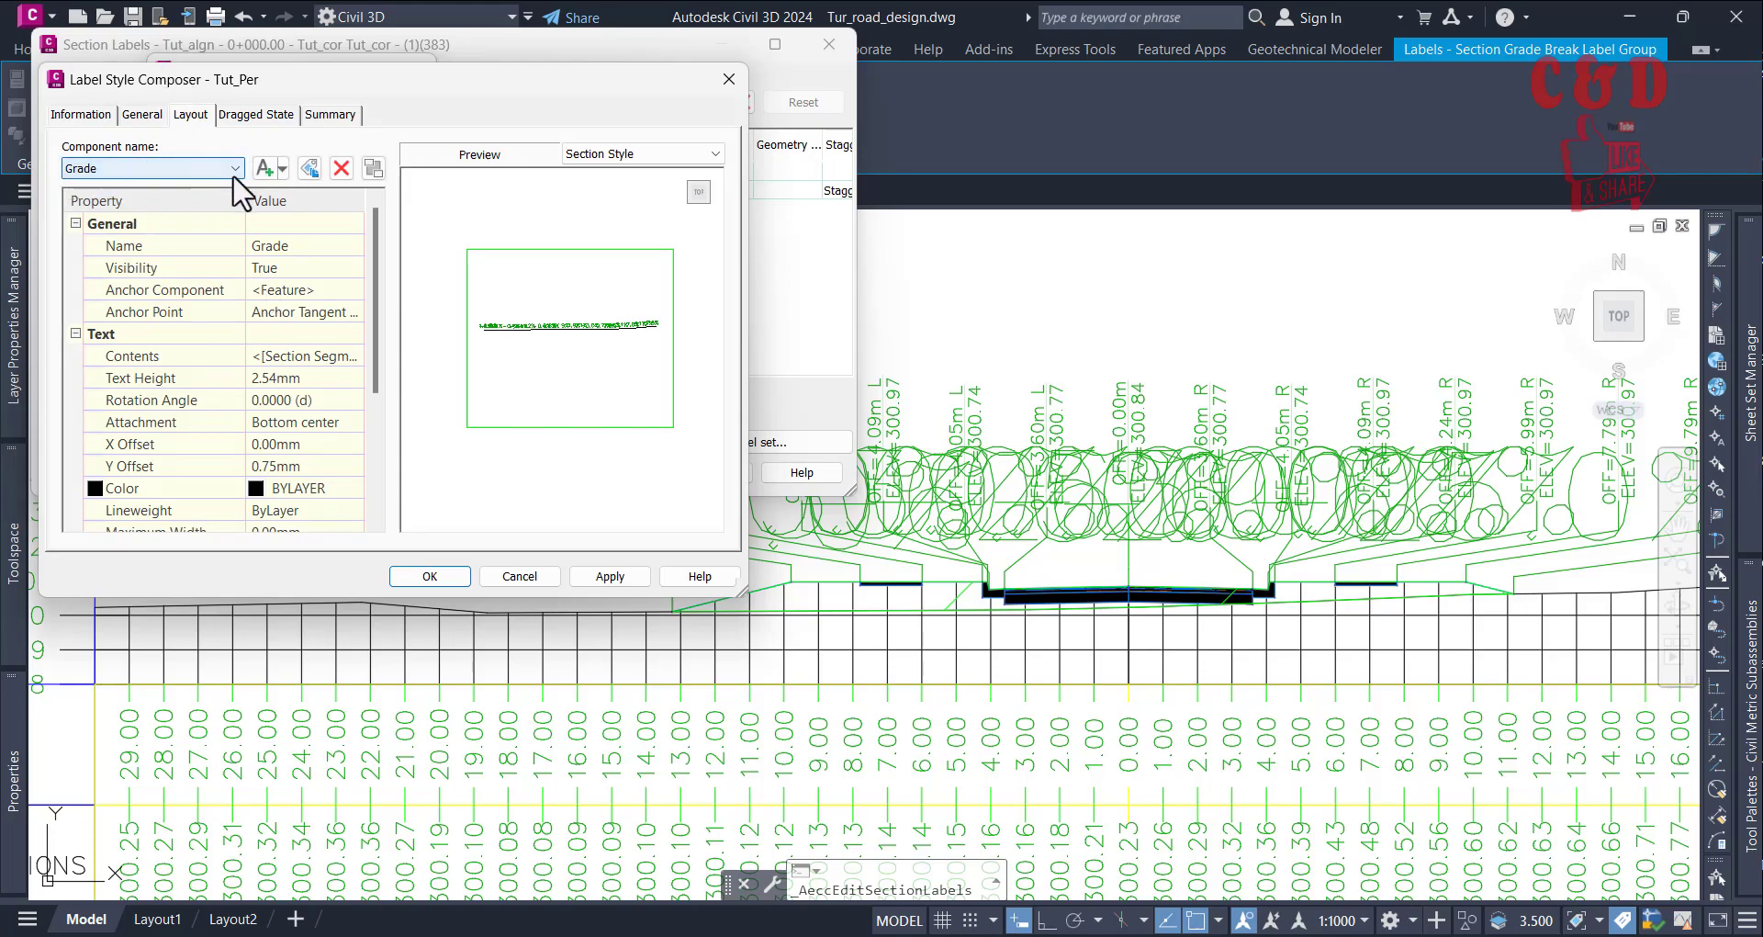
left_click(283, 169)
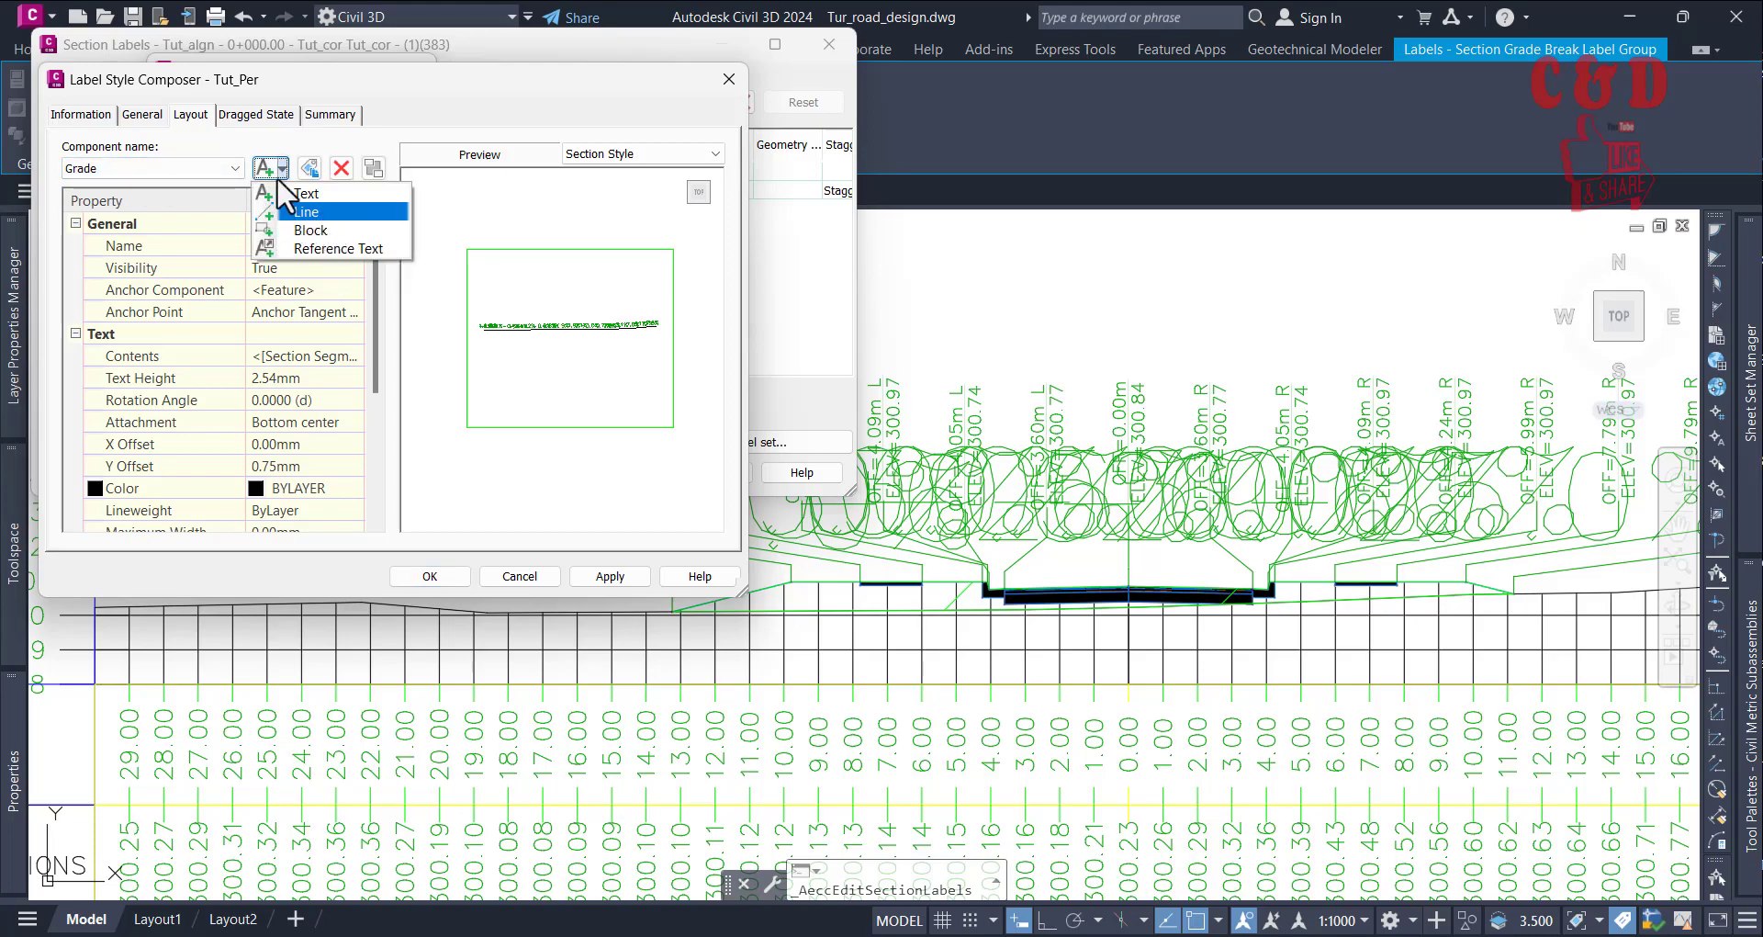
left_click(263, 138)
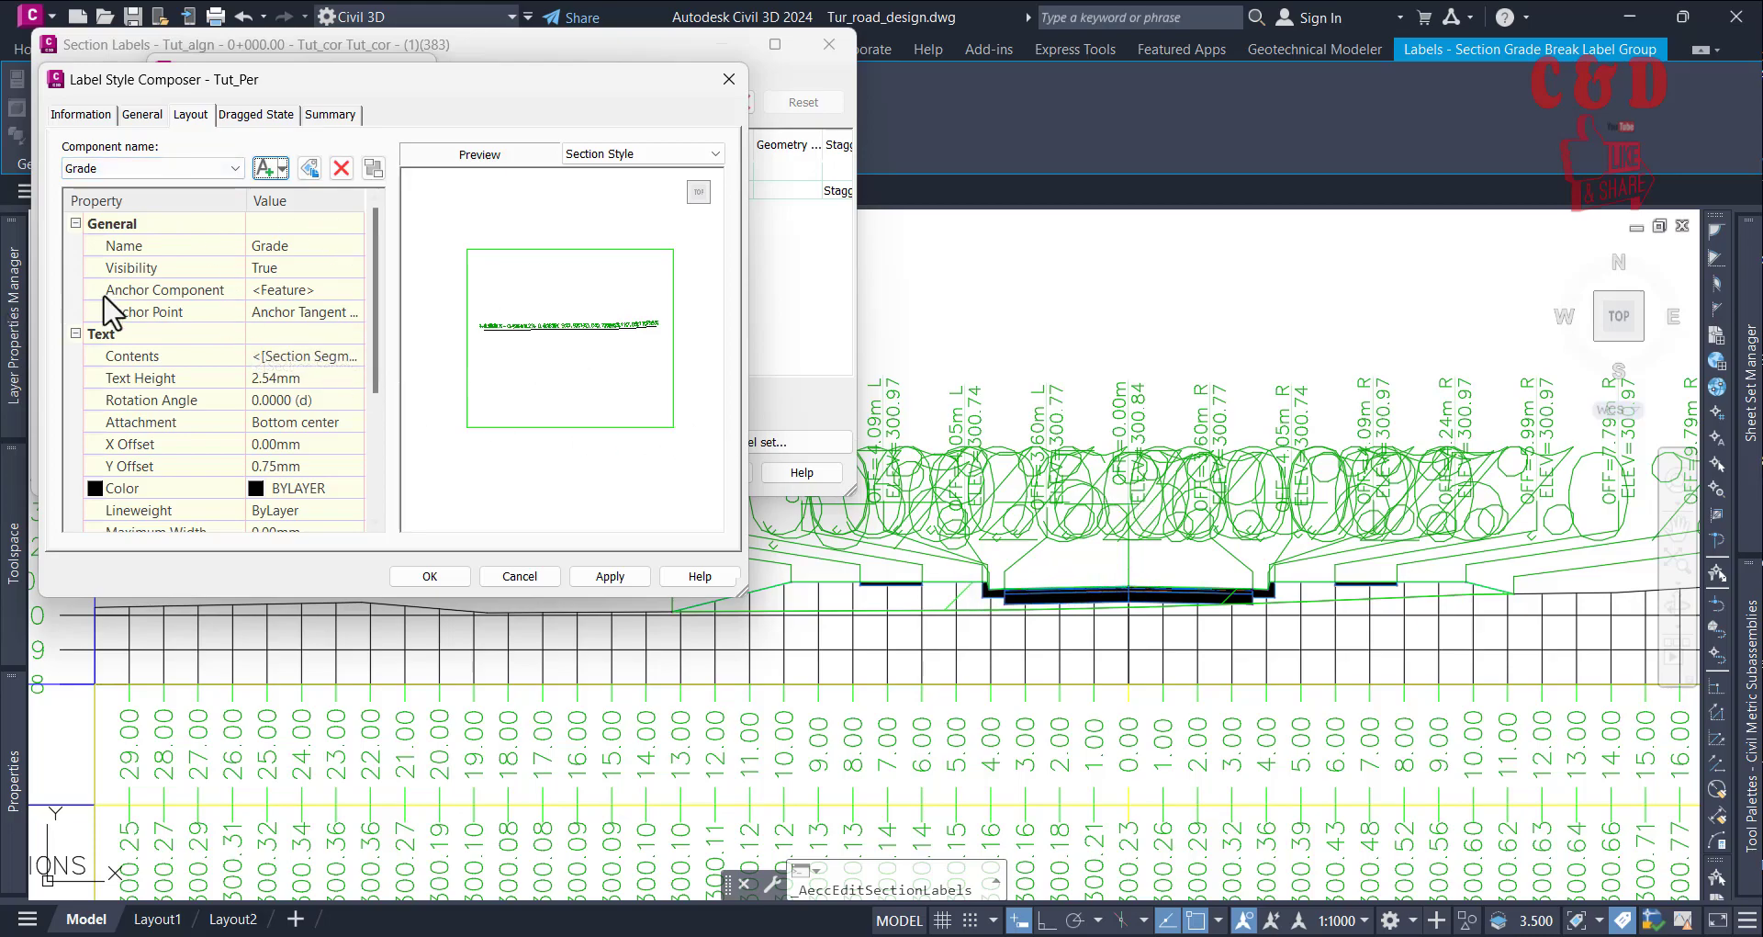
left_click(275, 382)
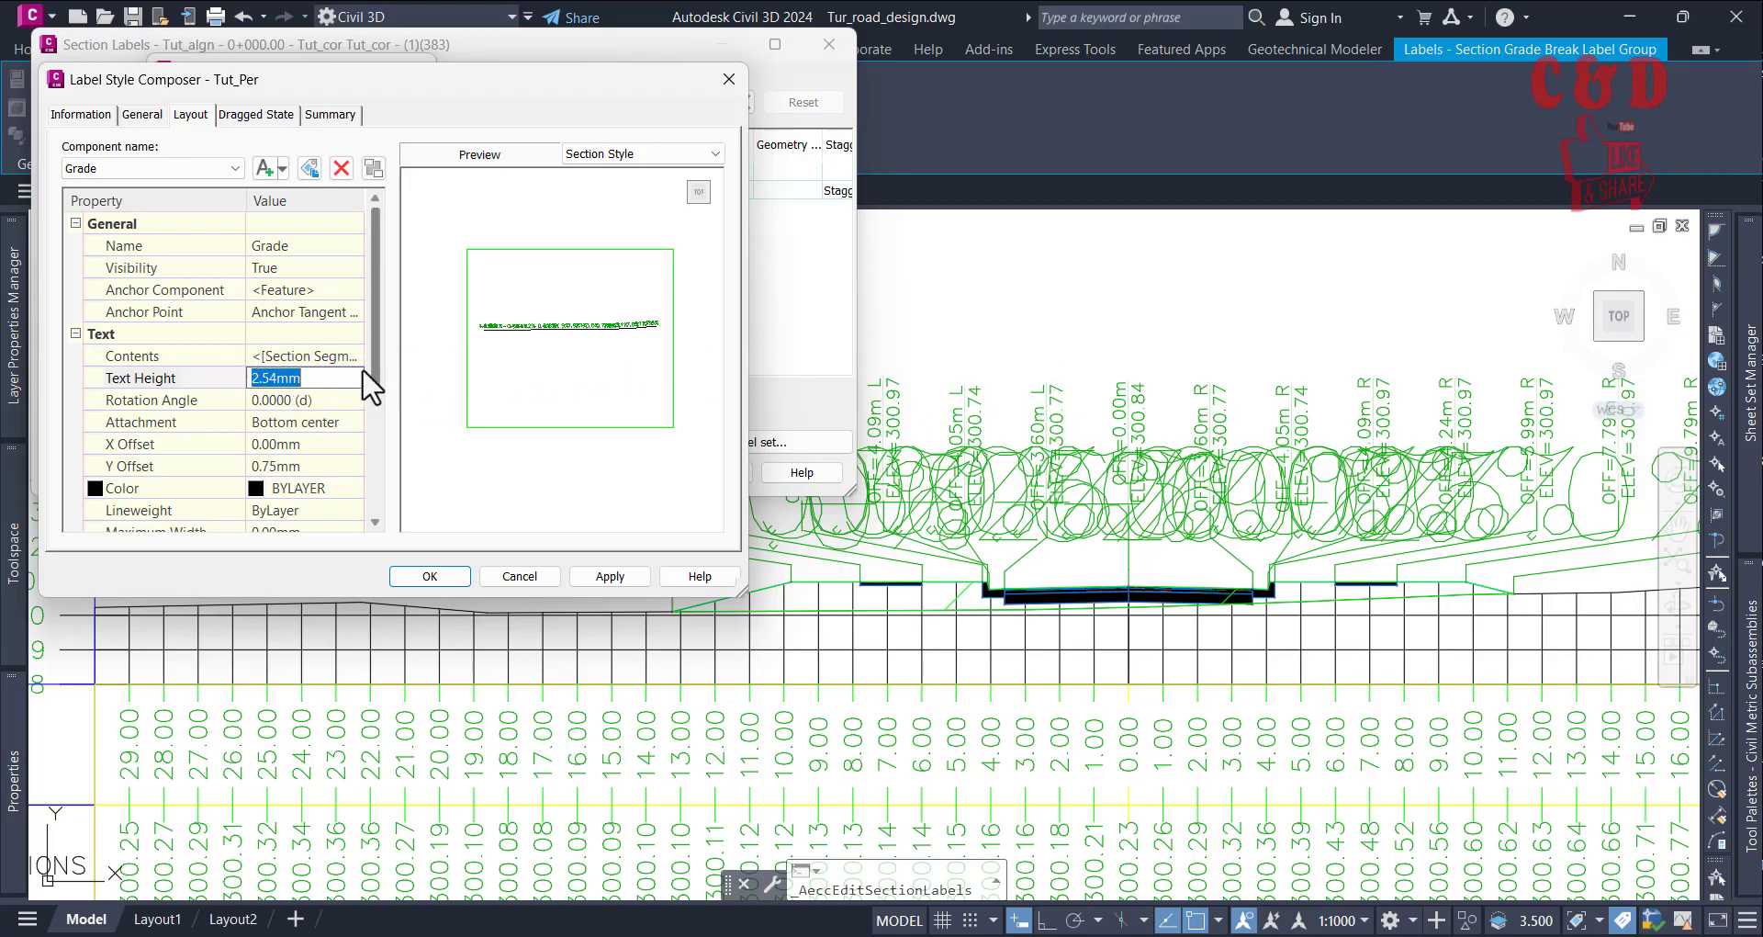
type("0.35")
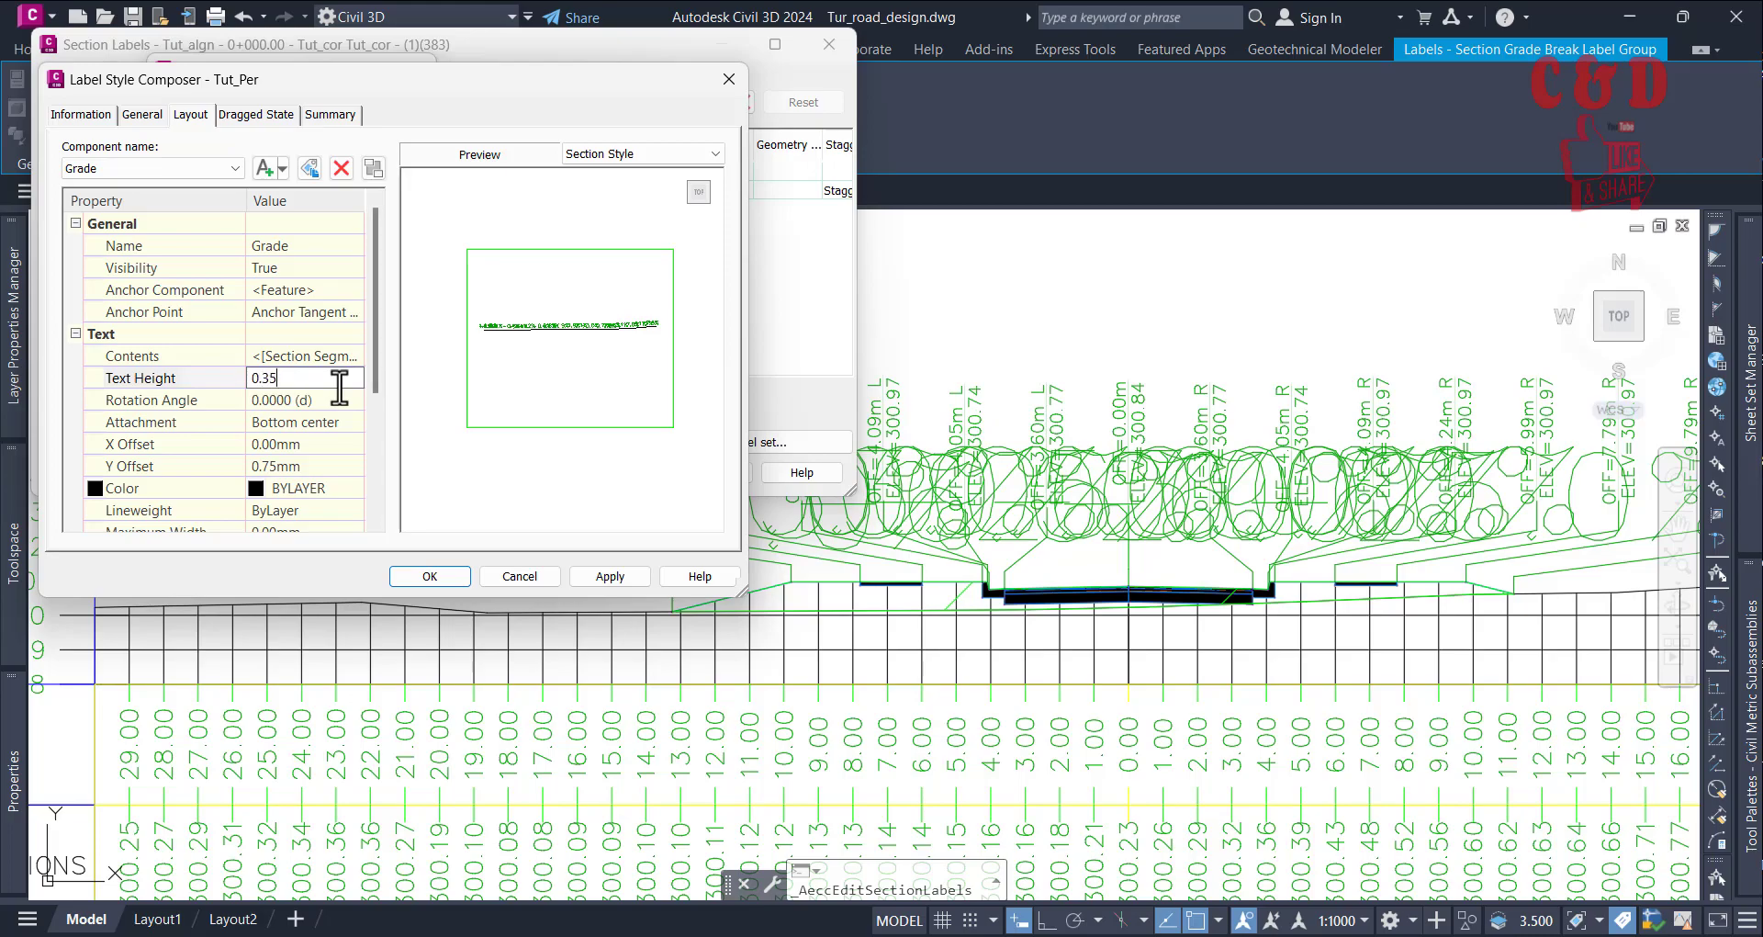
left_click(430, 576)
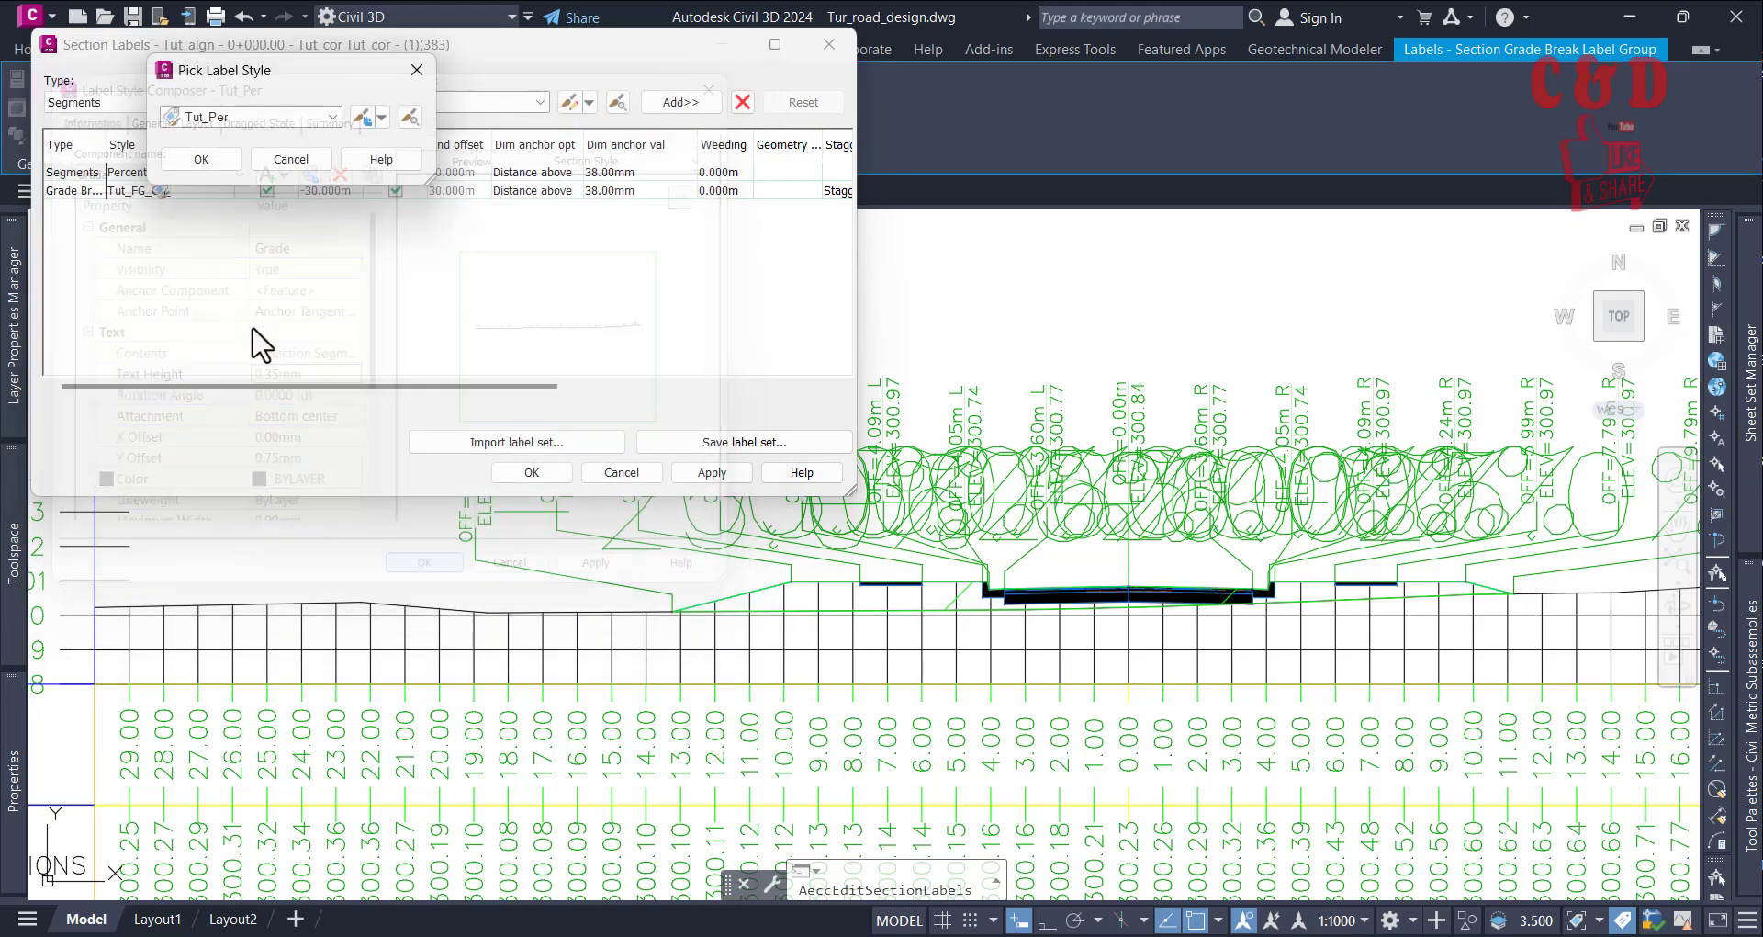
left_click(196, 158)
left_click(740, 468)
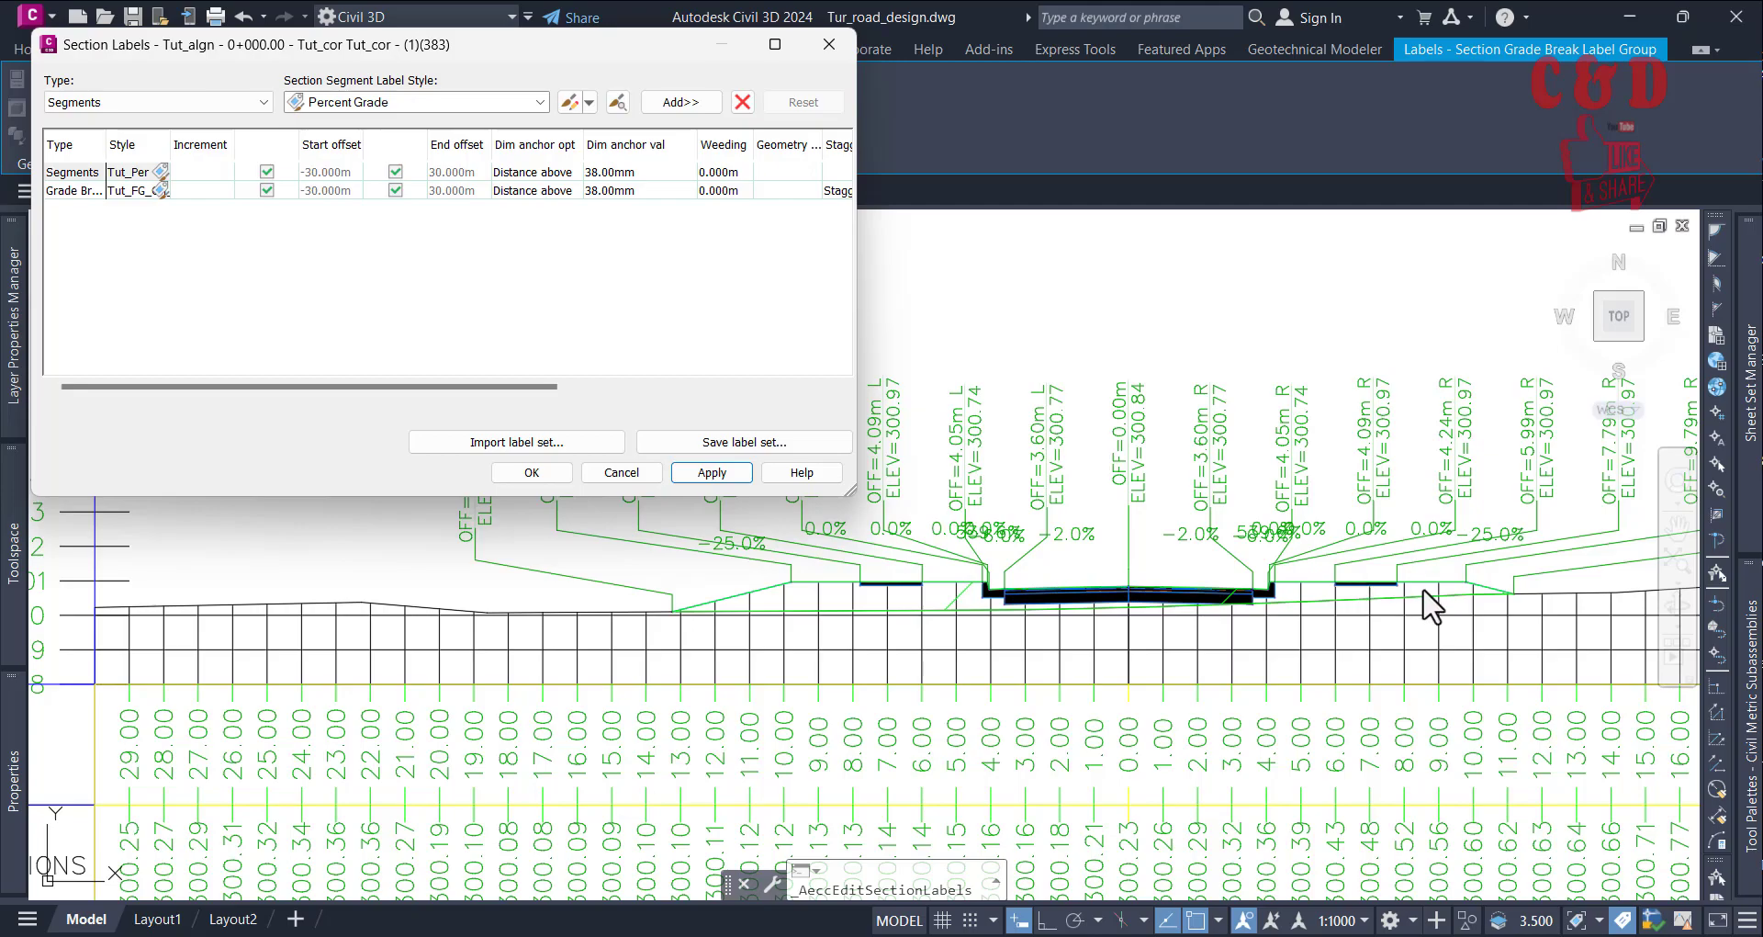
Reopen the Segments label's Tut_Per style and set the Grade component's text Y offset to 0.2 mm
left_click(161, 172)
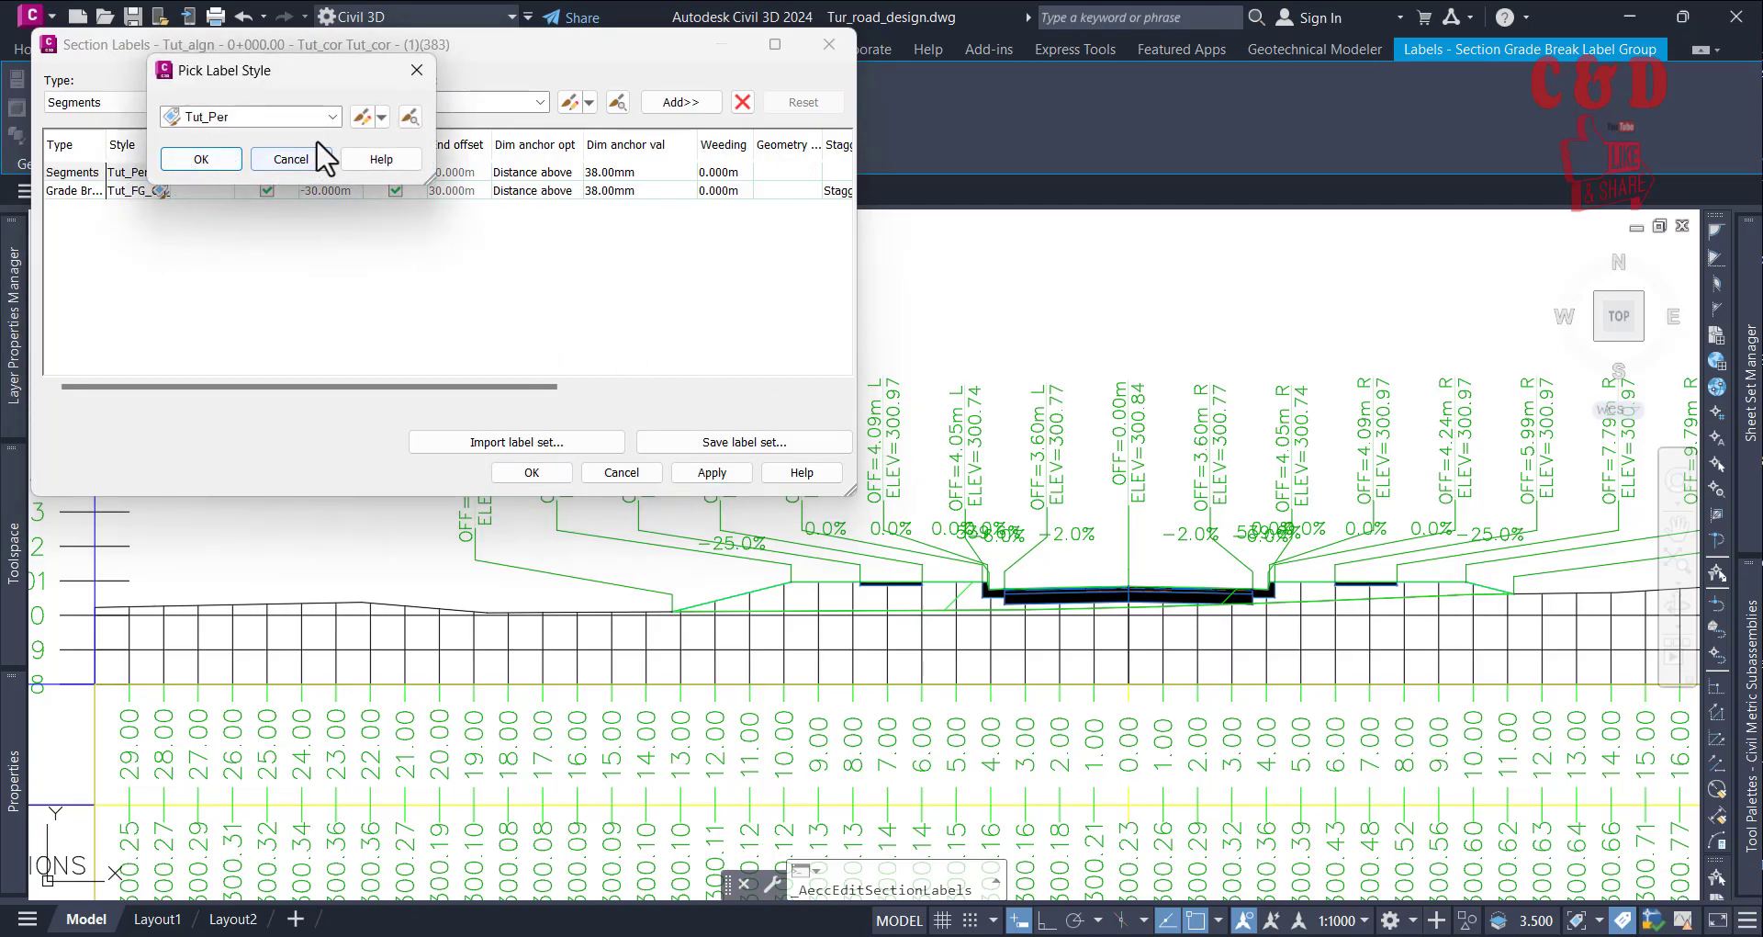
left_click(360, 117)
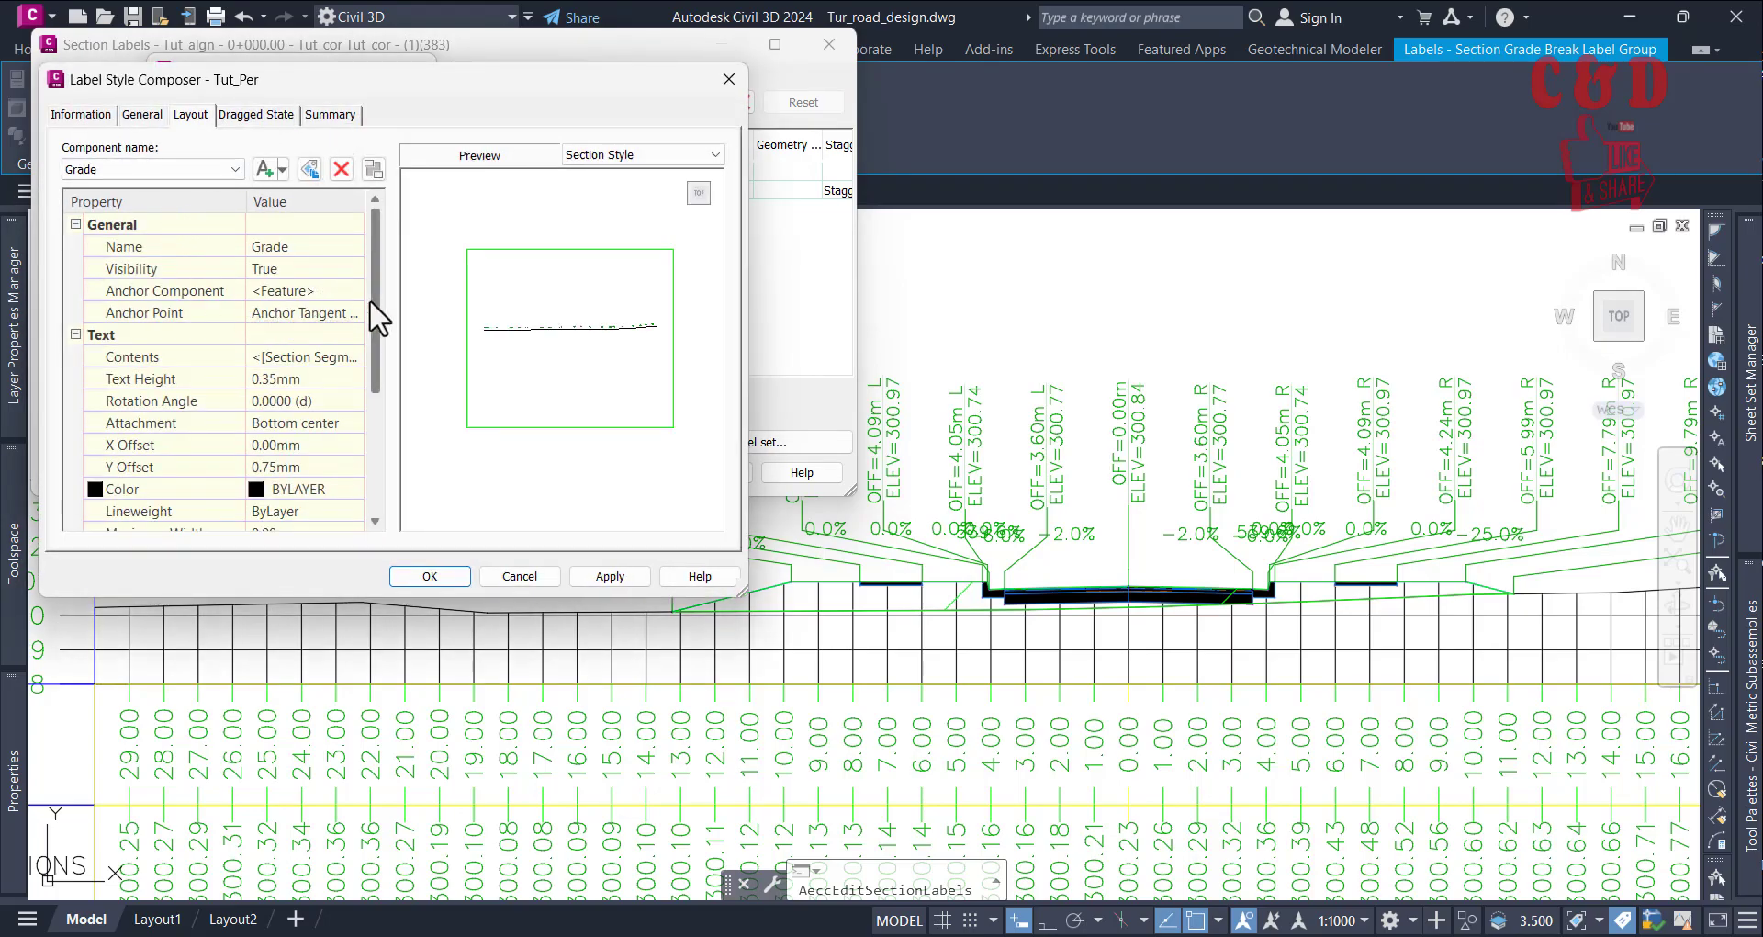
left_click(64, 116)
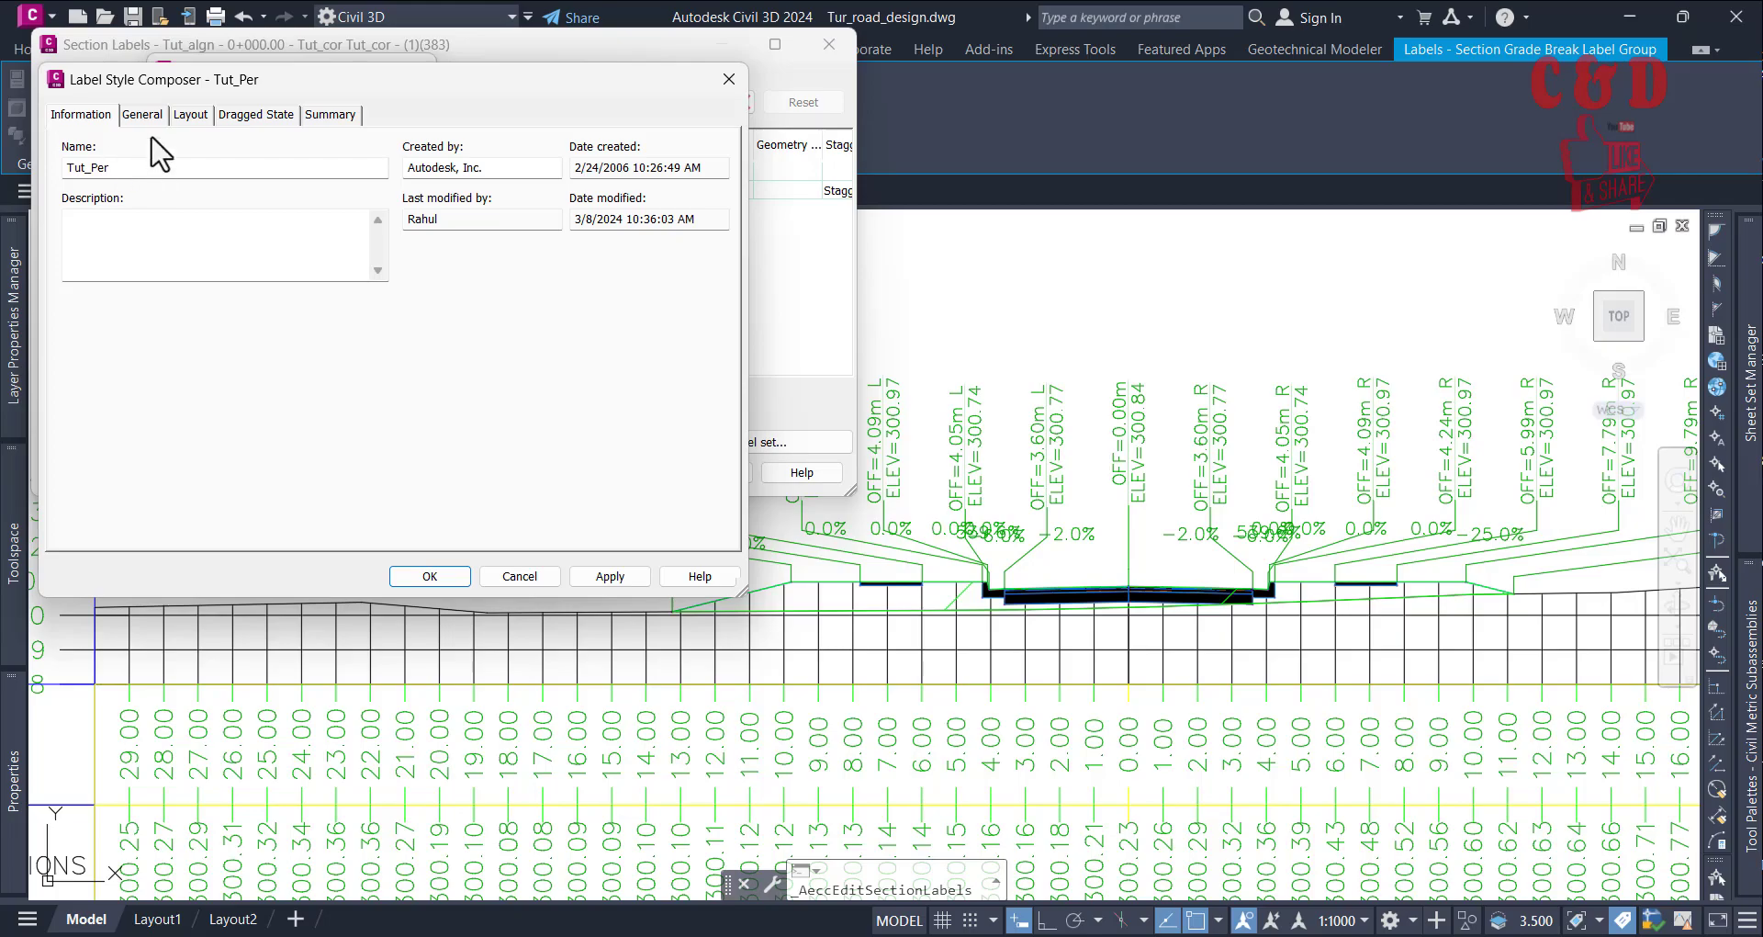
left_click(192, 117)
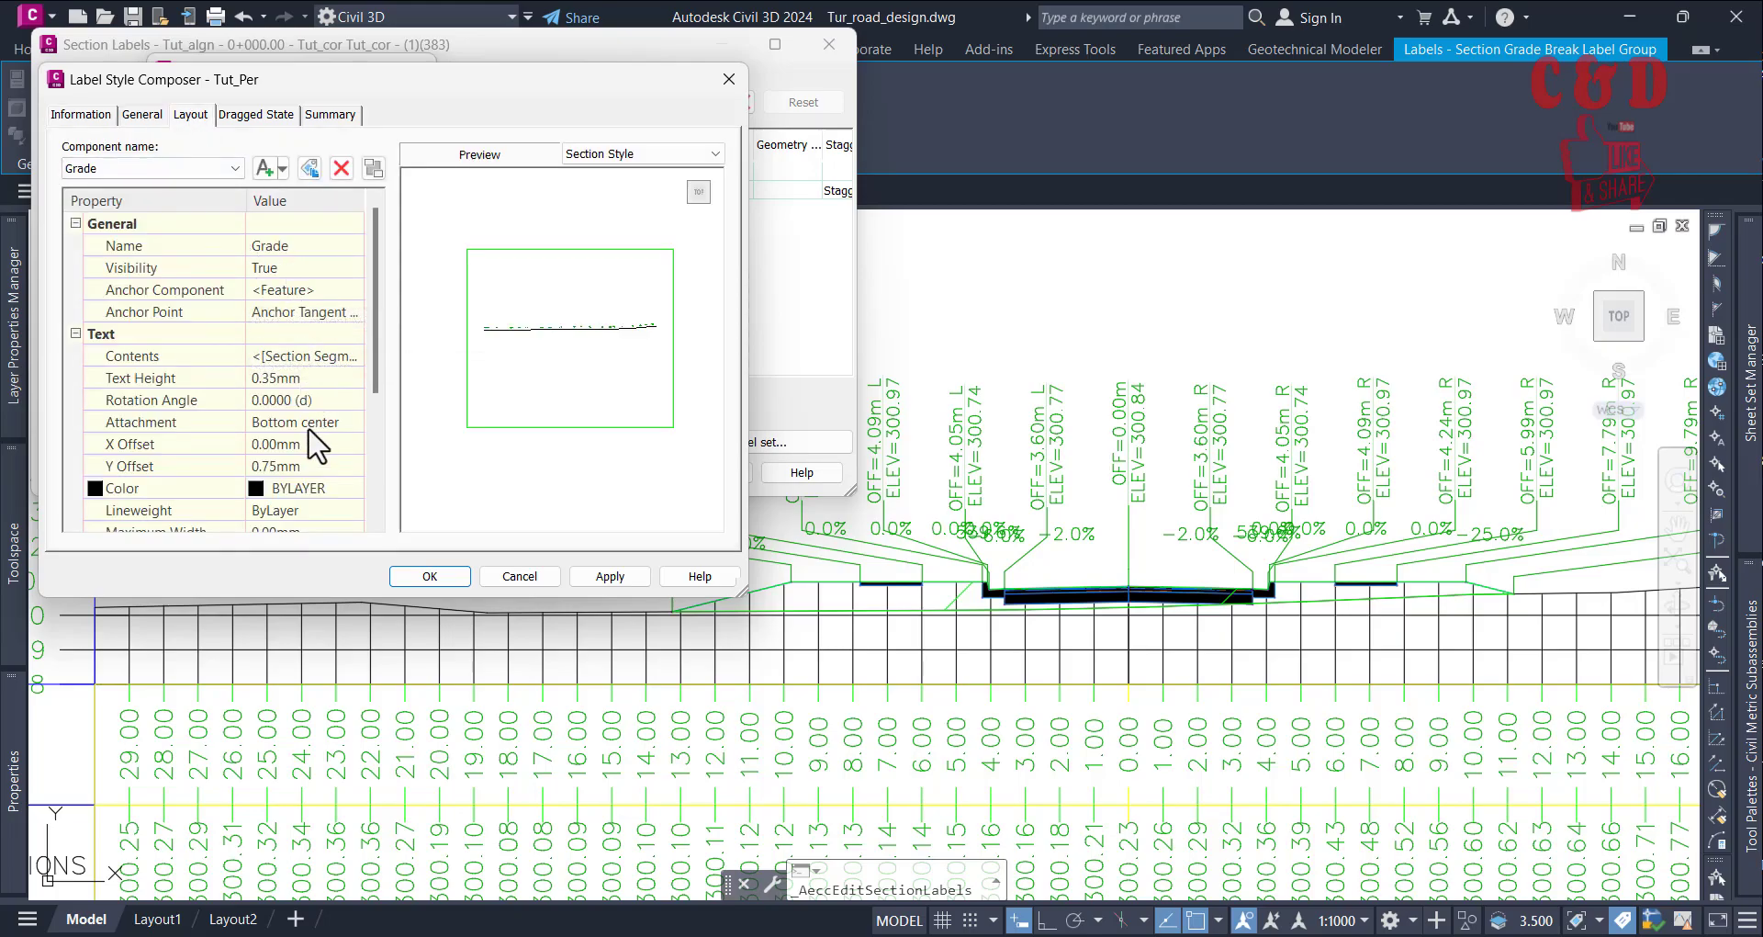
left_click_drag(372, 339, 376, 393)
left_click(269, 381)
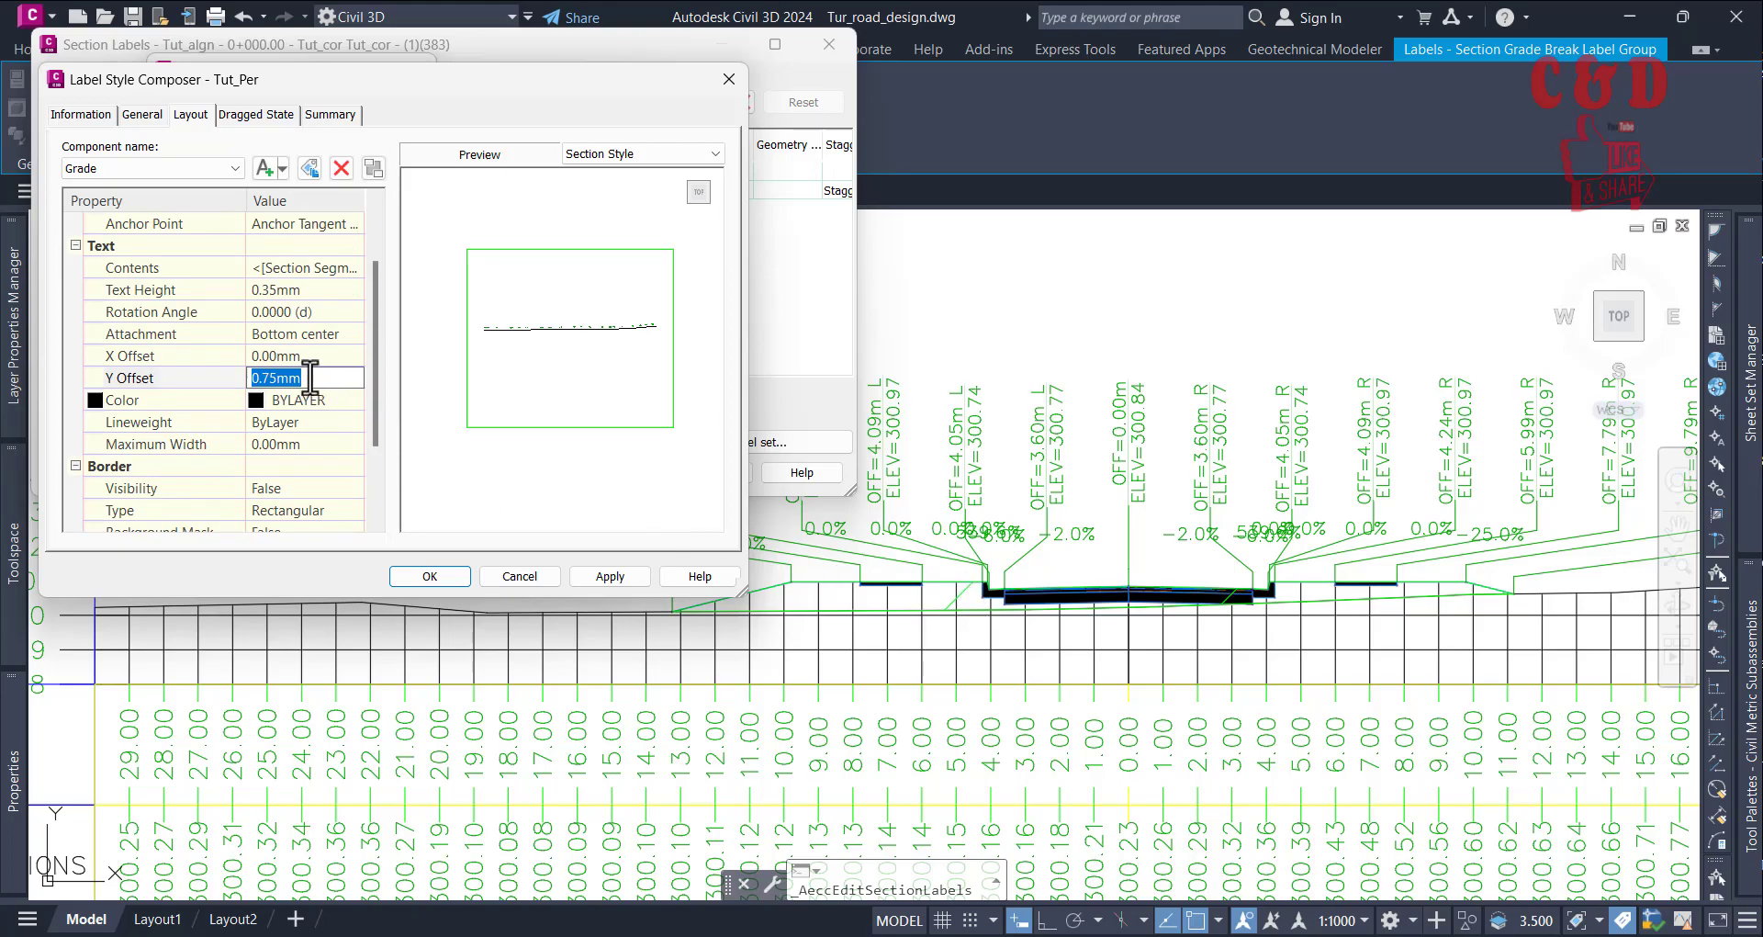
type("0.2")
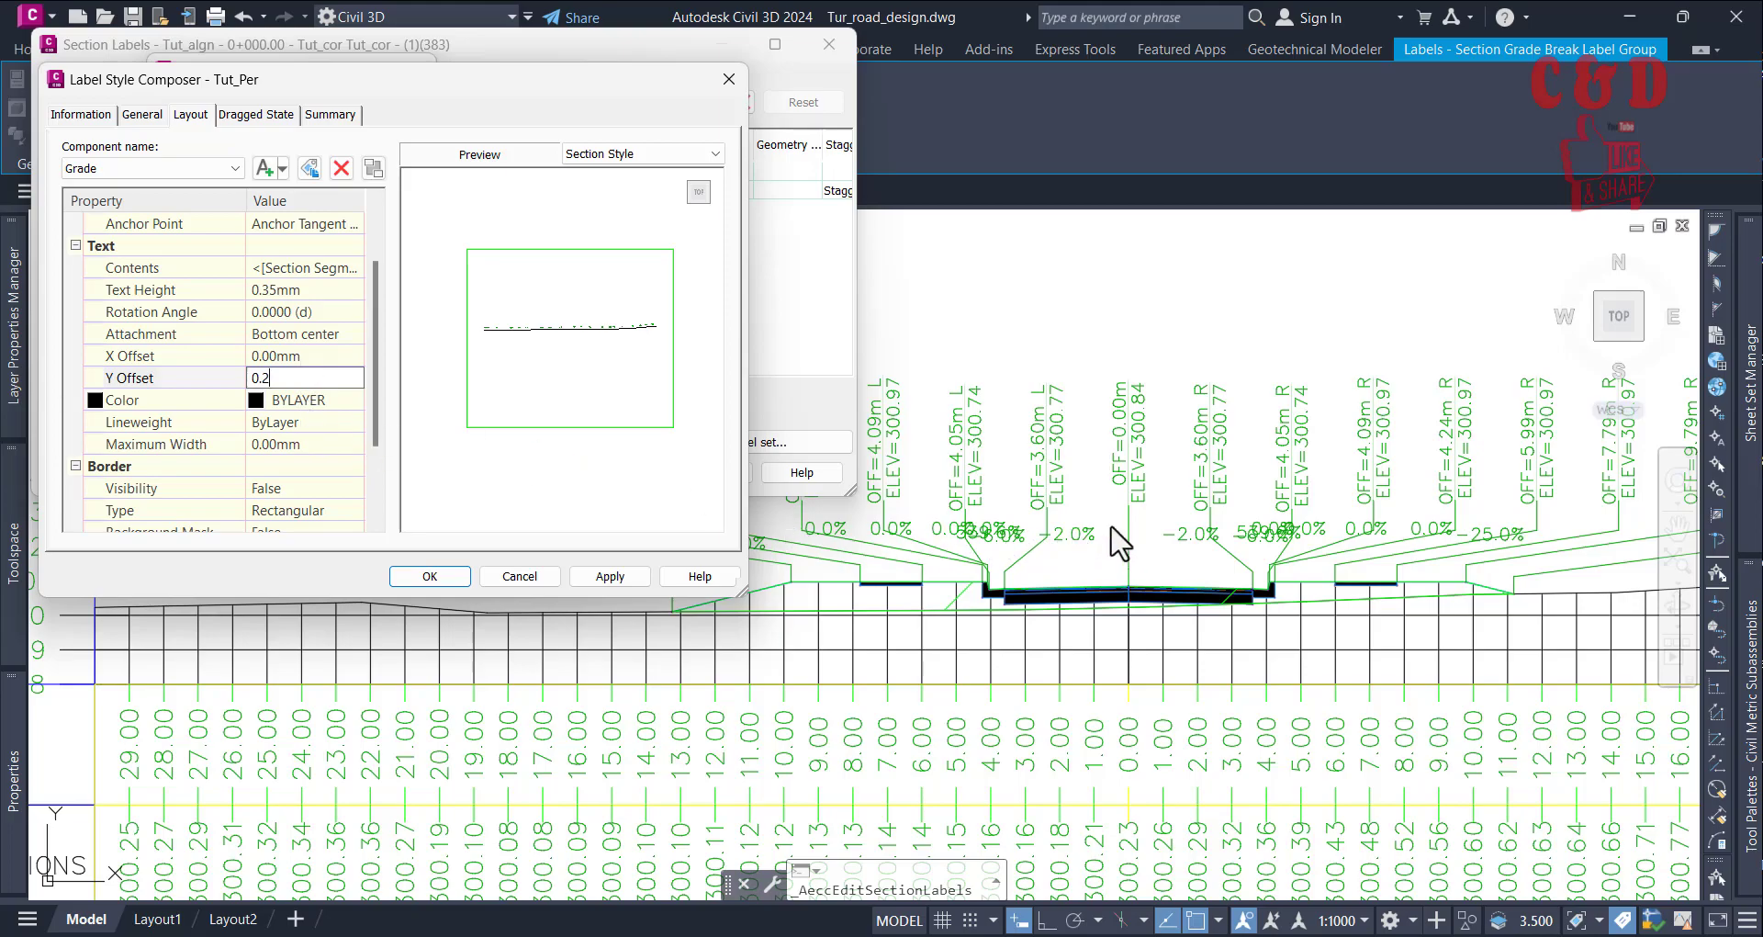
Set the Grade component's border gap to 0 and accept the Tut_Per style changes
left_click_drag(378, 367, 374, 504)
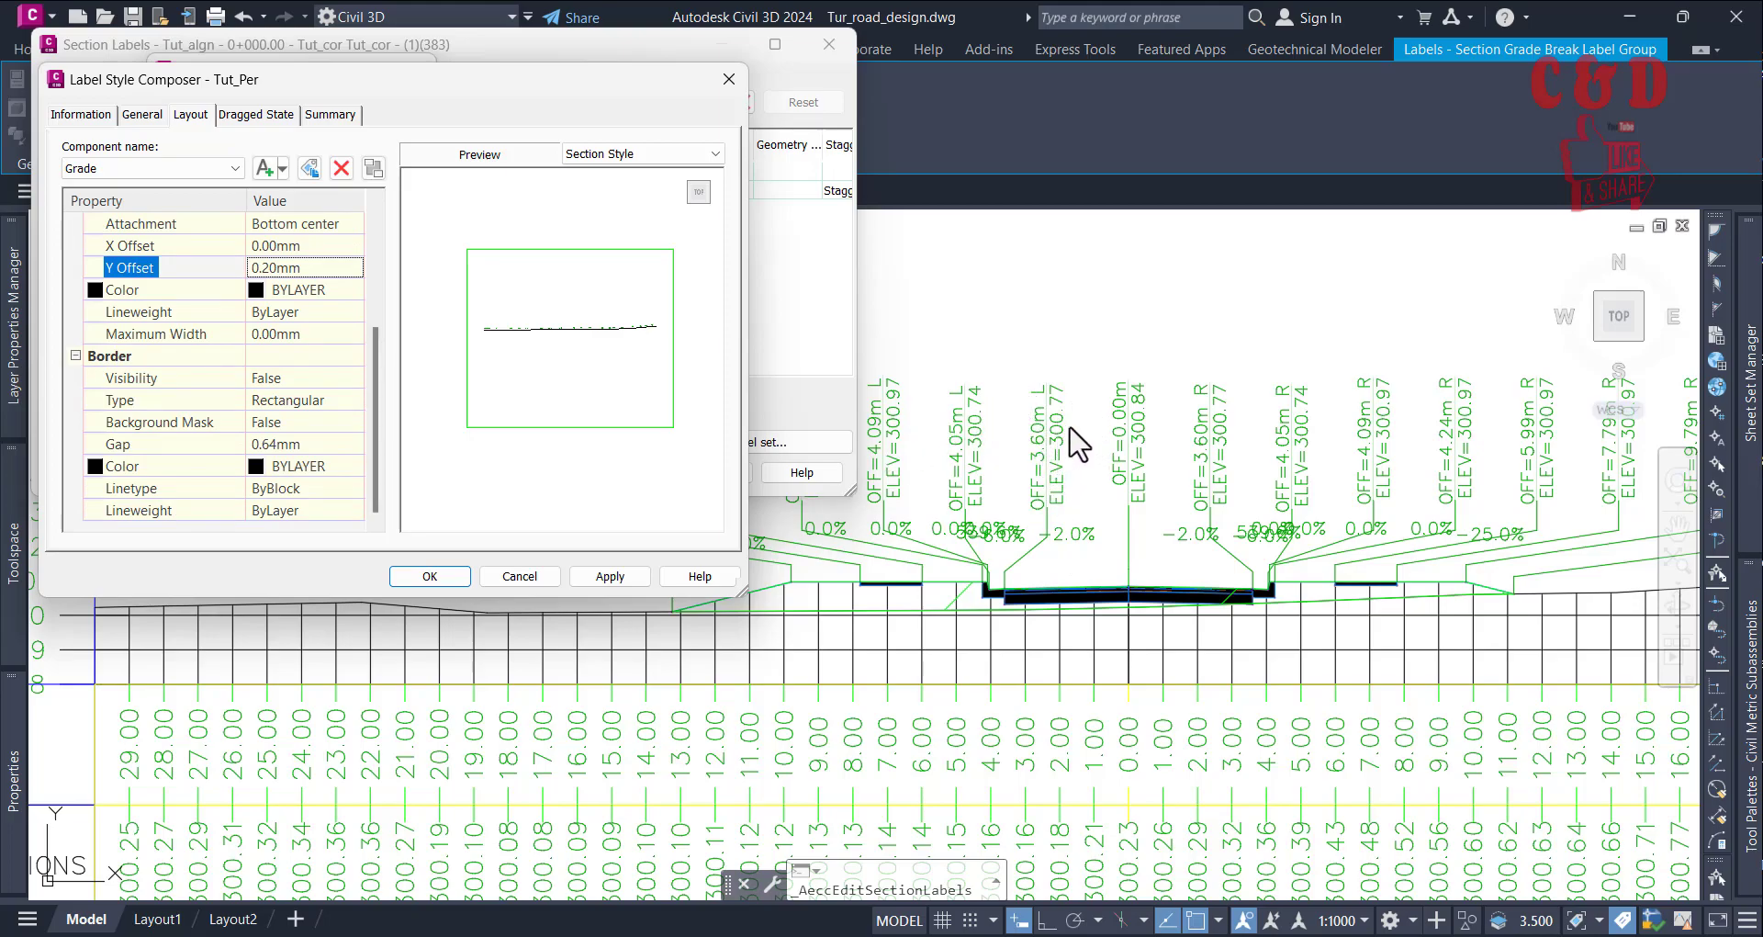
left_click(311, 444)
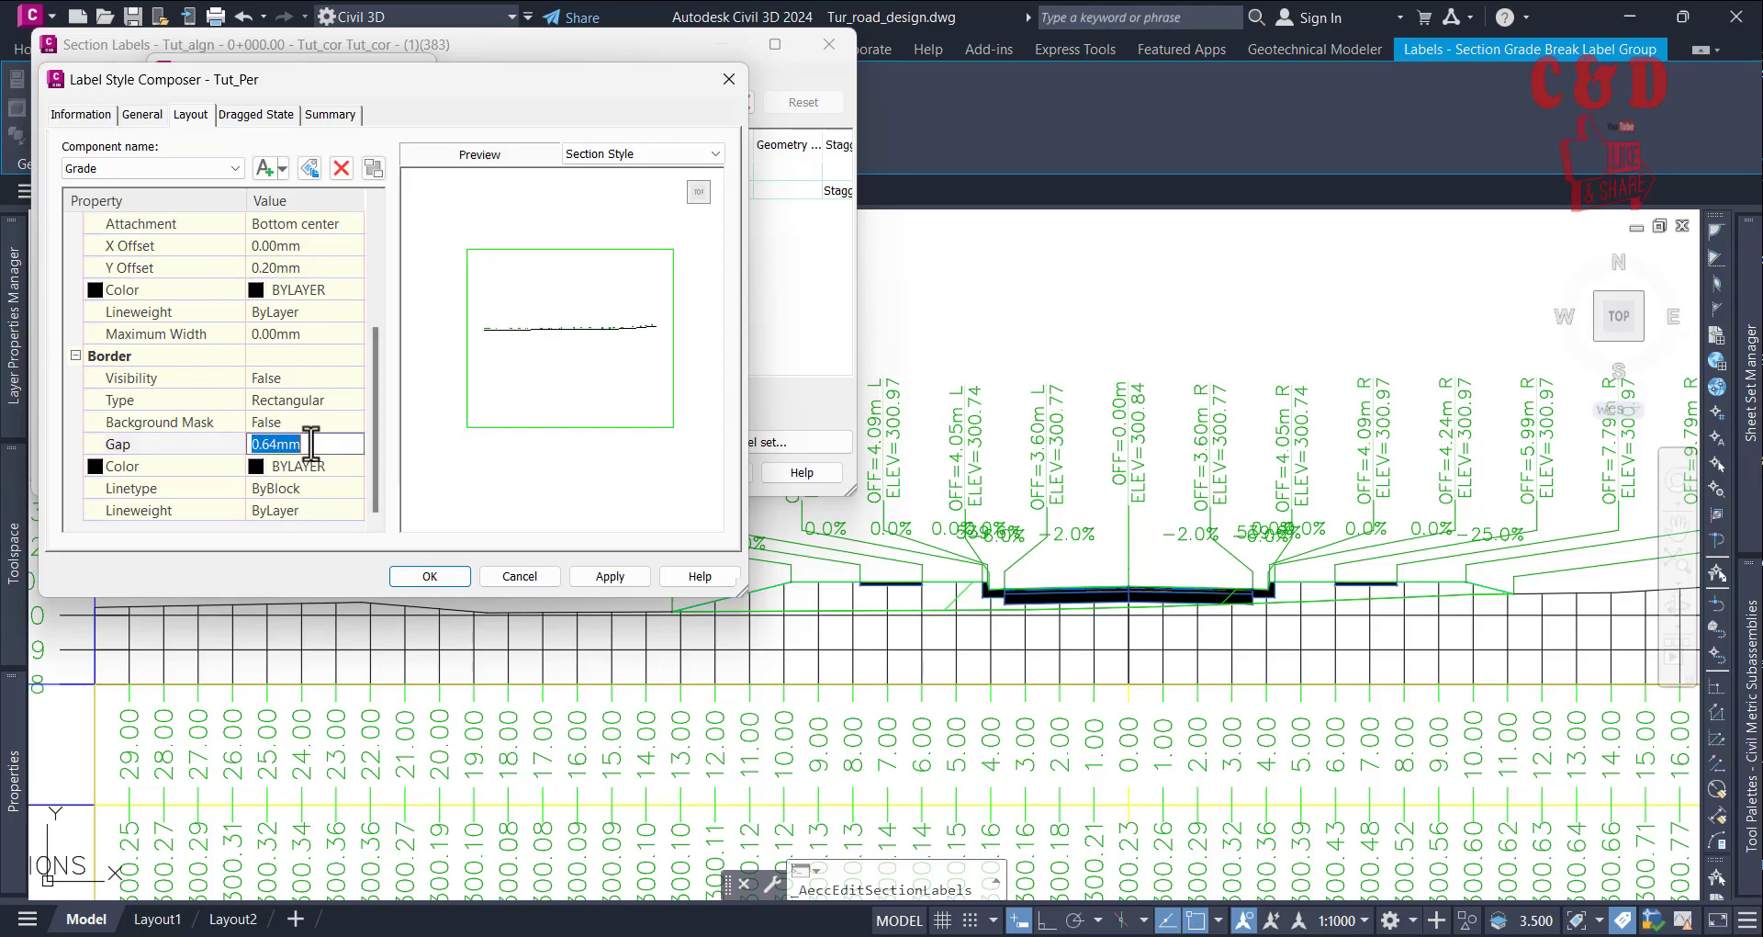
type("0")
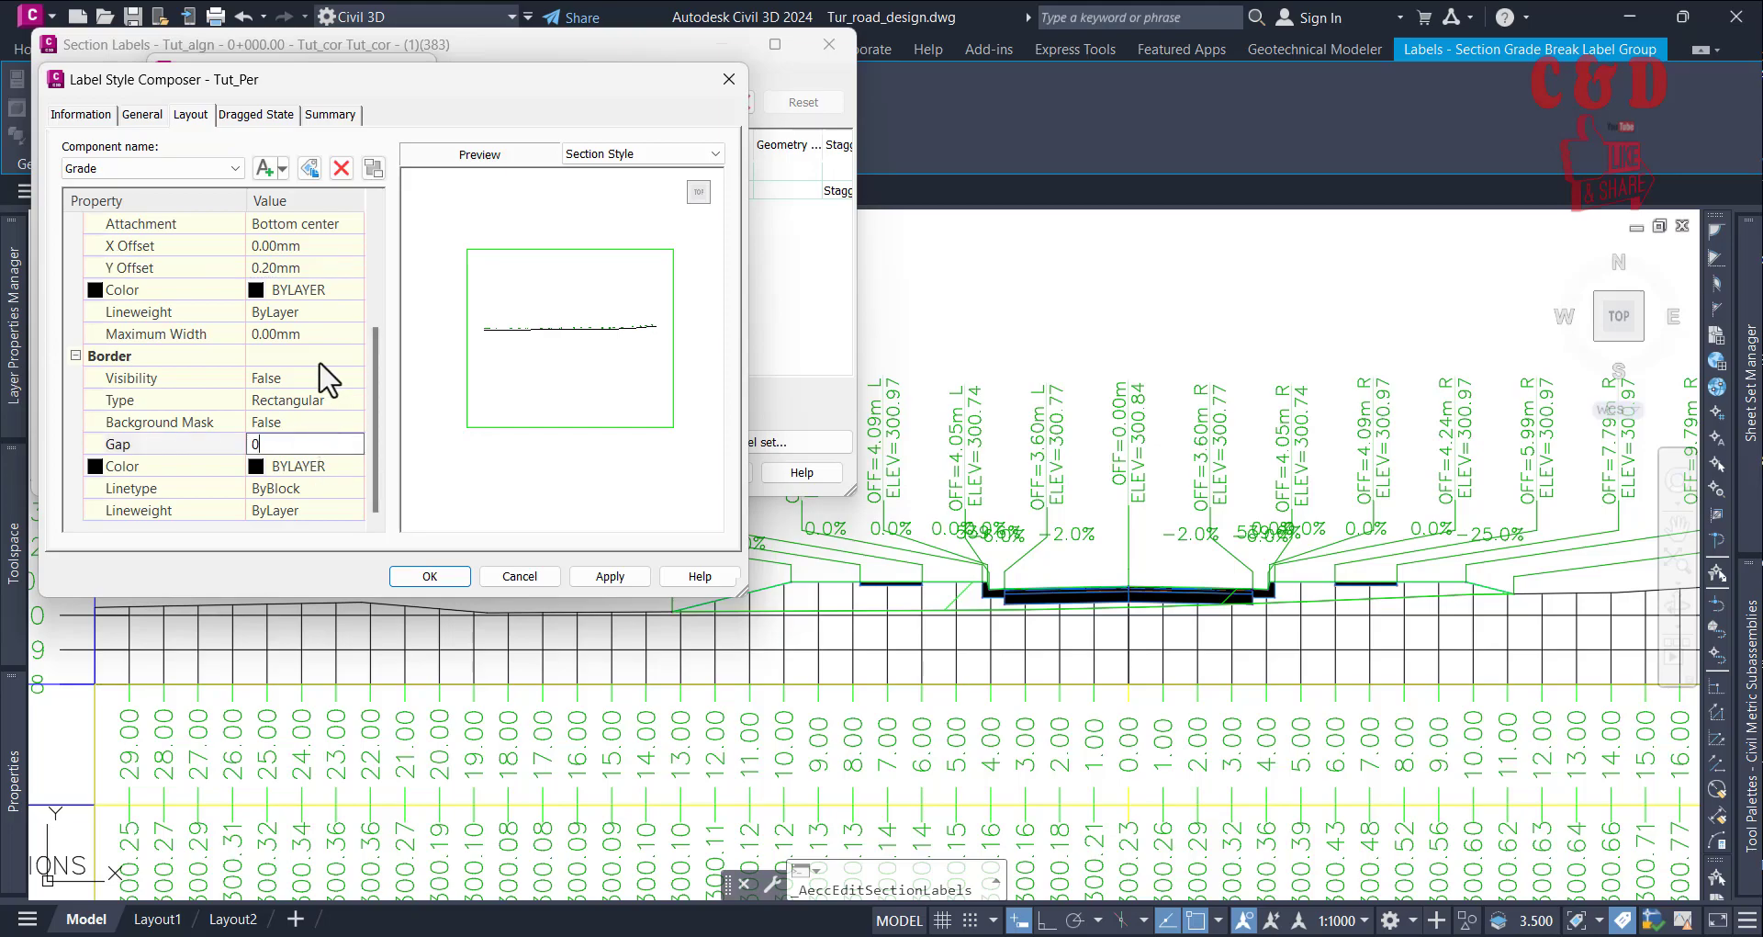
left_click(439, 582)
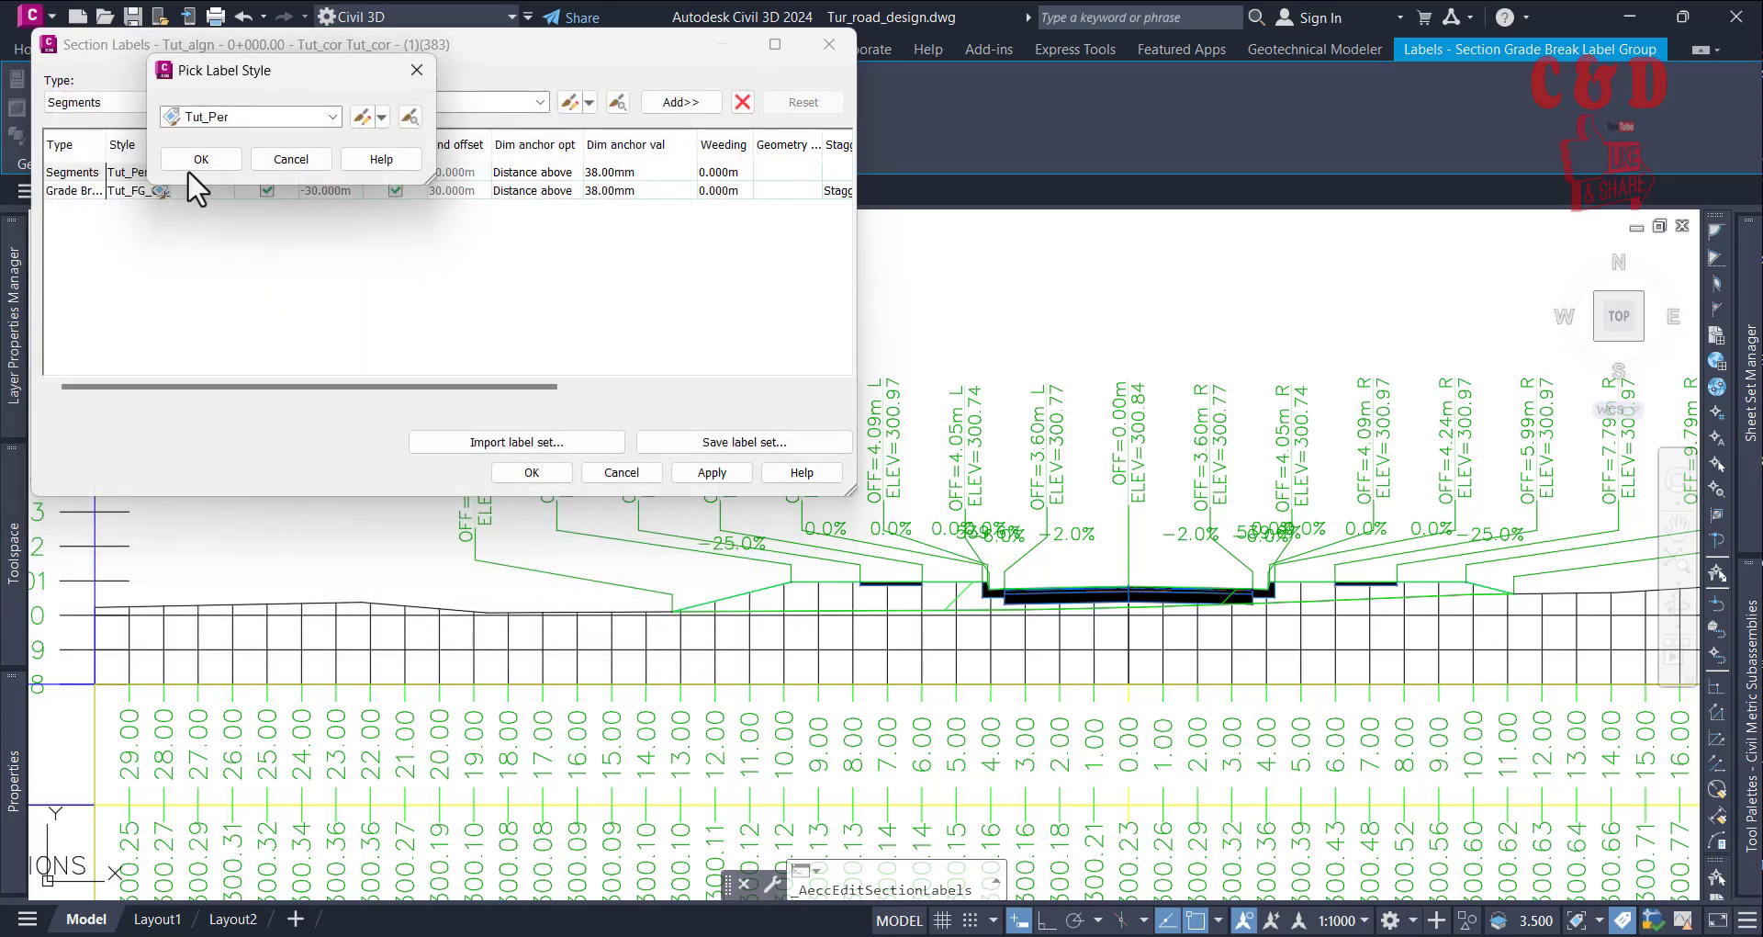
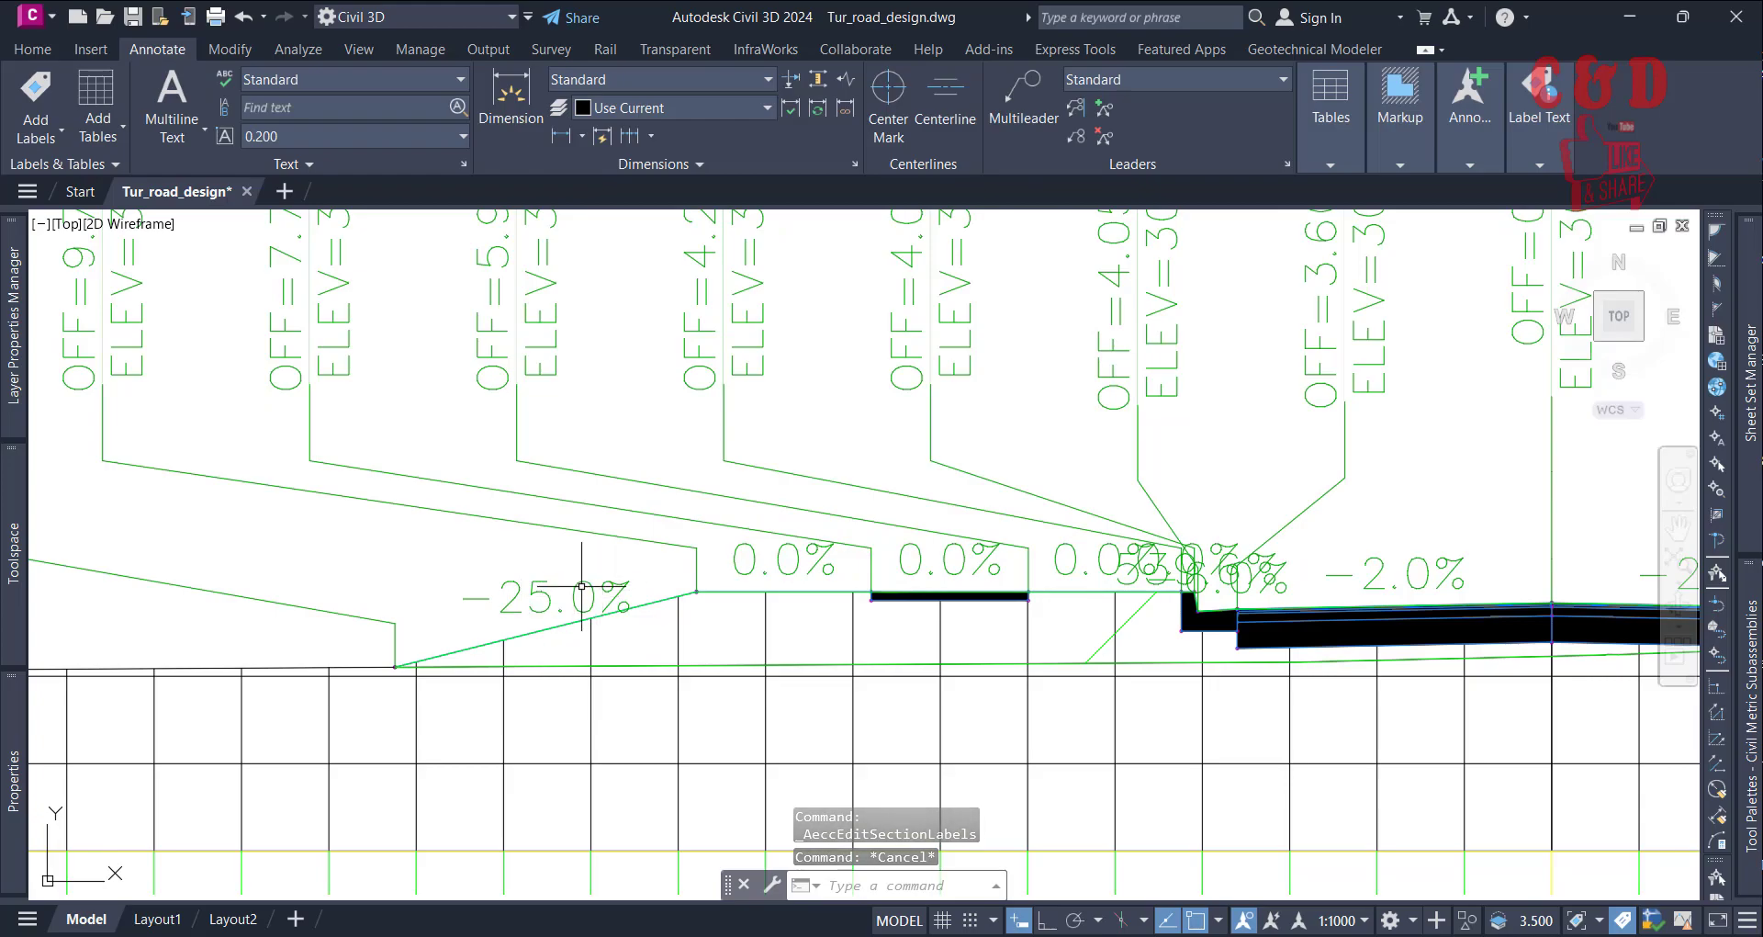
Examine the percent grade labels along the carriageway, kerbs and side slope of the cross section for overlaps
middle_click_drag(1025, 617, 447, 671)
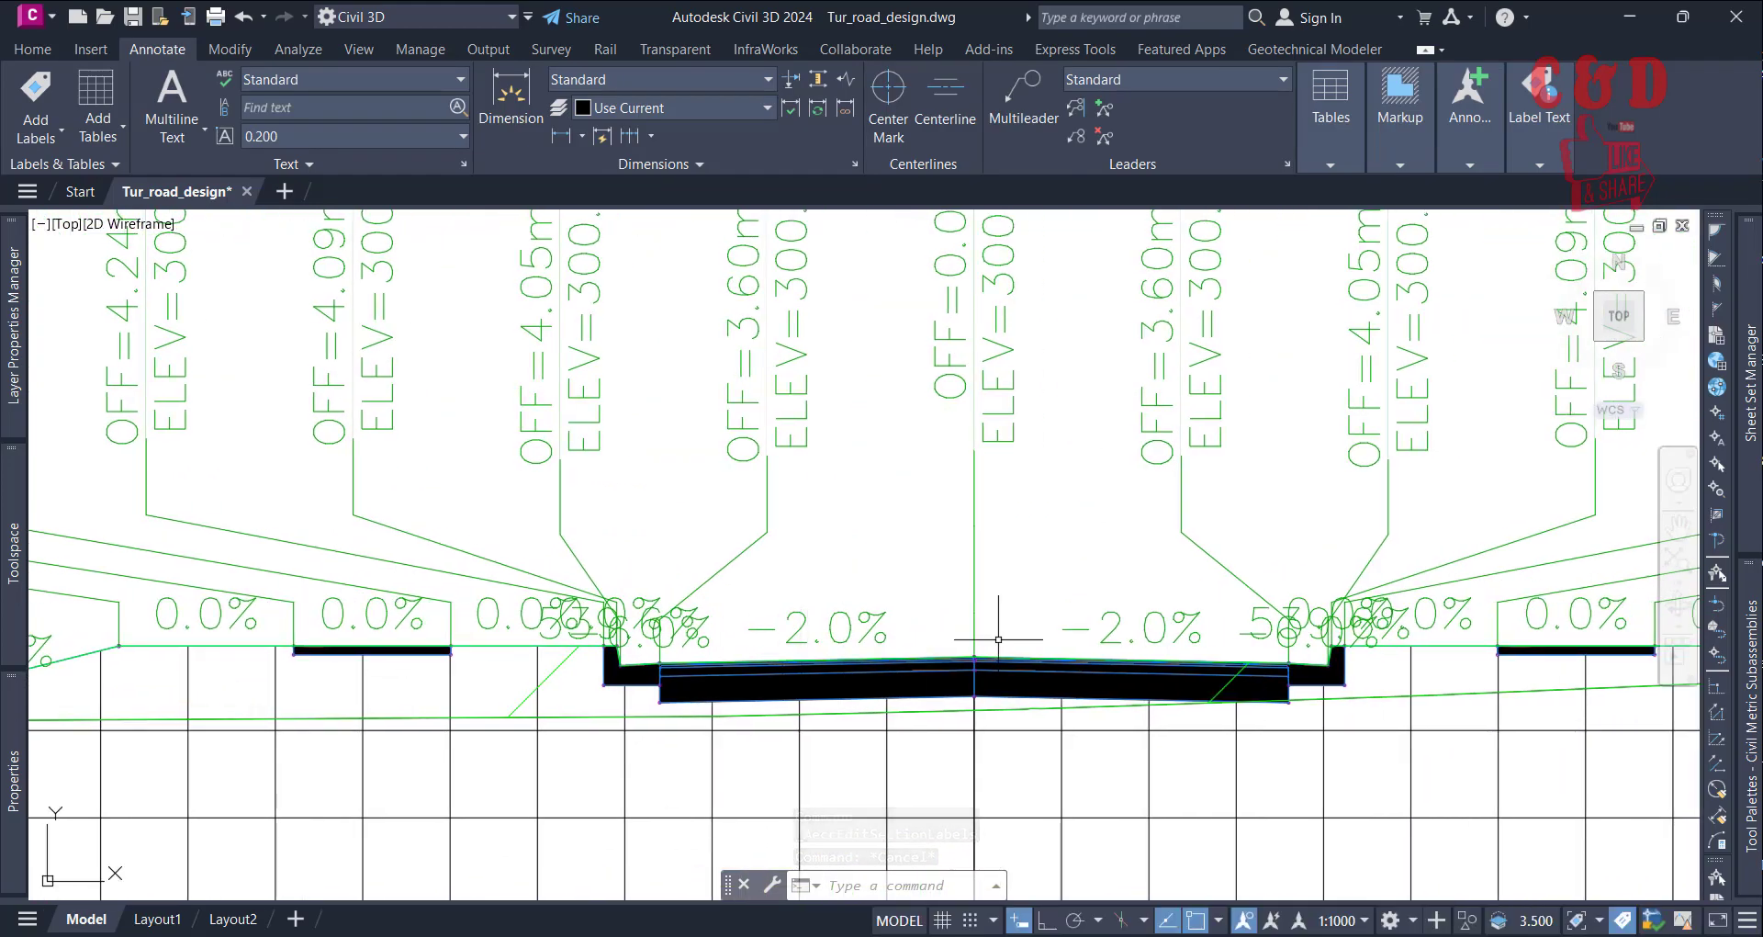
middle_click_drag(862, 657, 1067, 595)
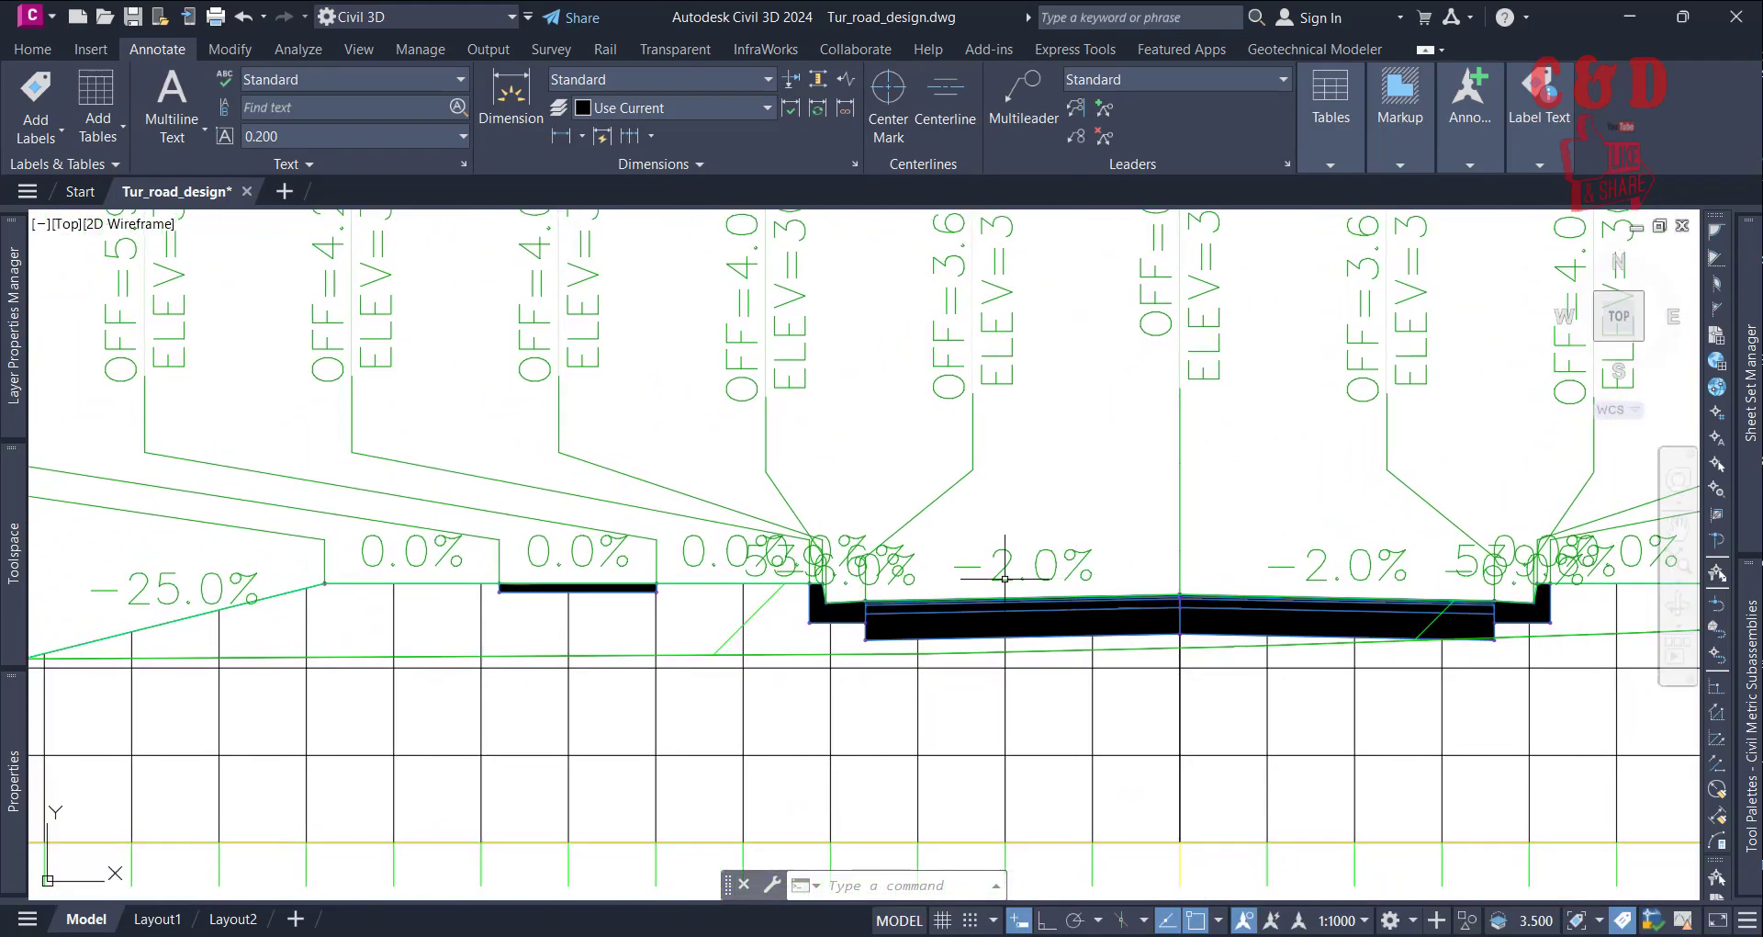
scroll(1194, 560, "down", 4)
scroll(1138, 523, "up", 3)
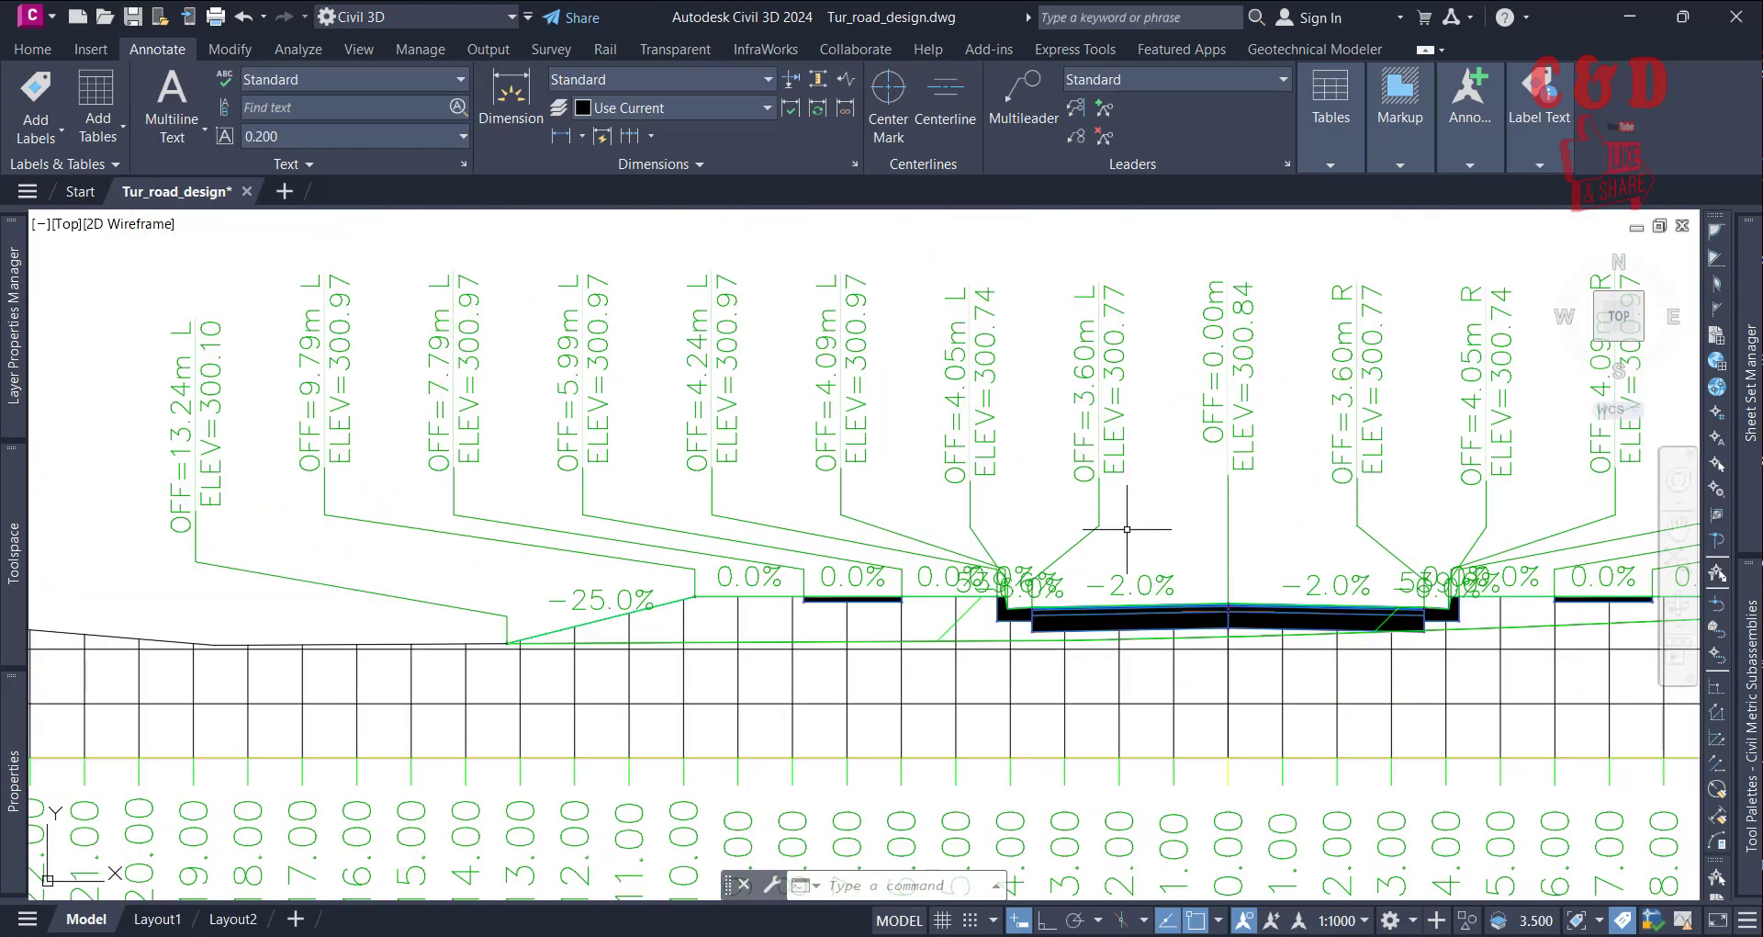
scroll(992, 606, "up", 4)
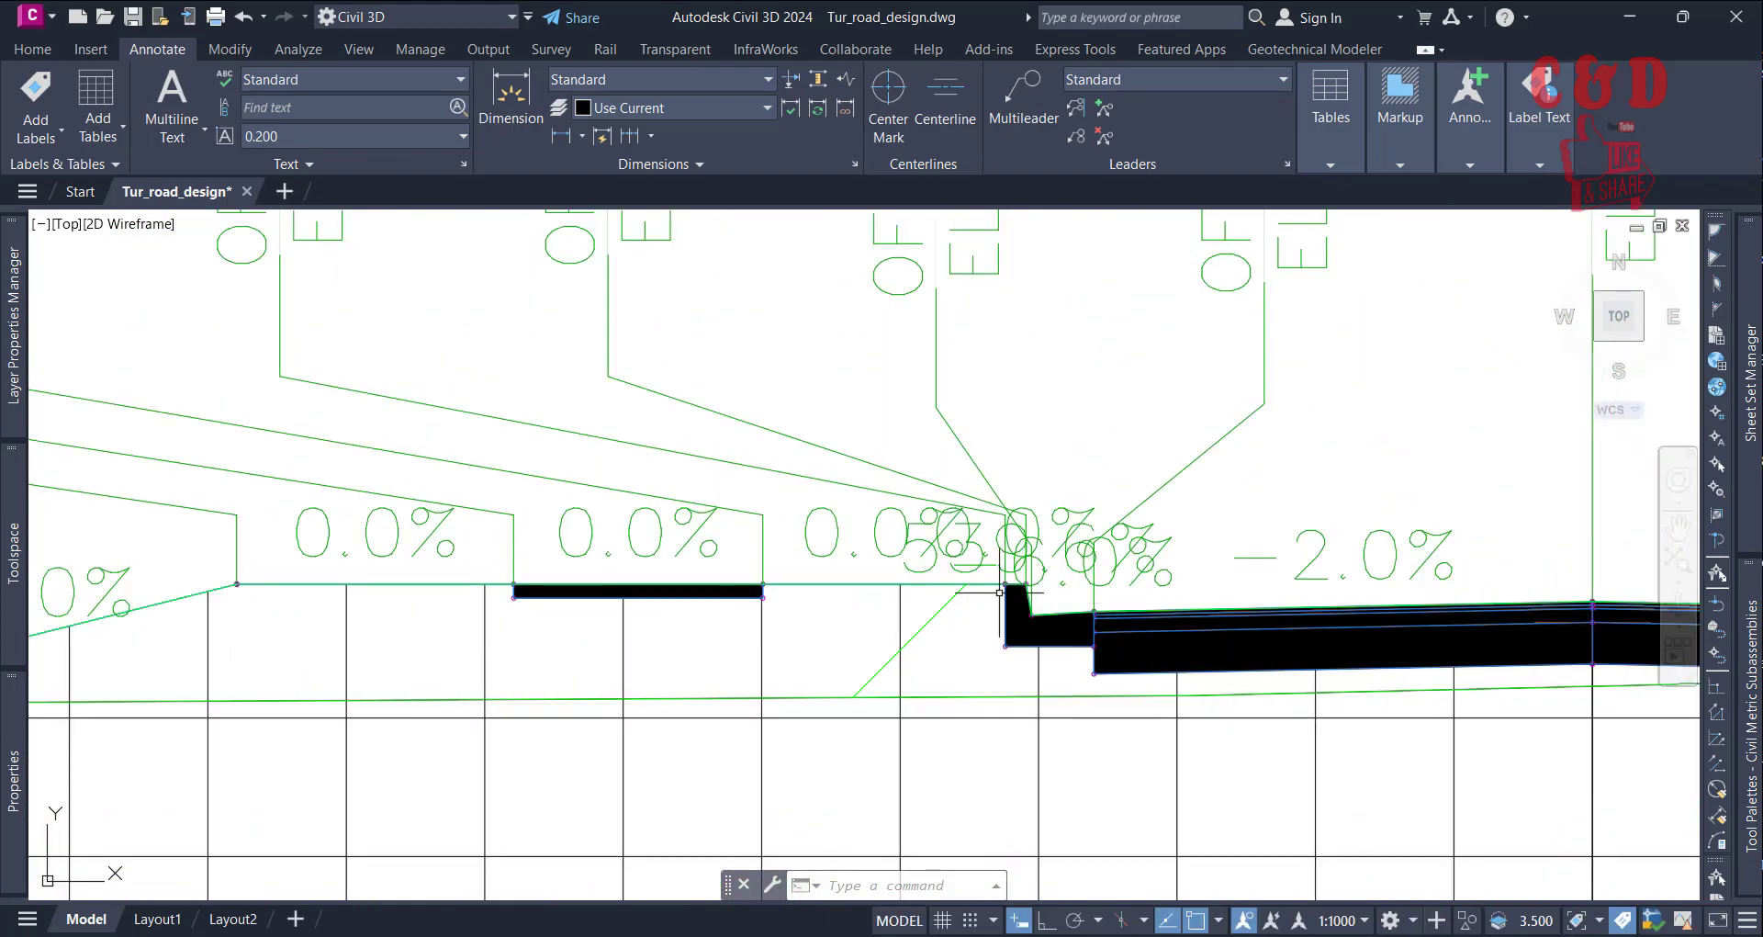
scroll(1077, 610, "up", 2)
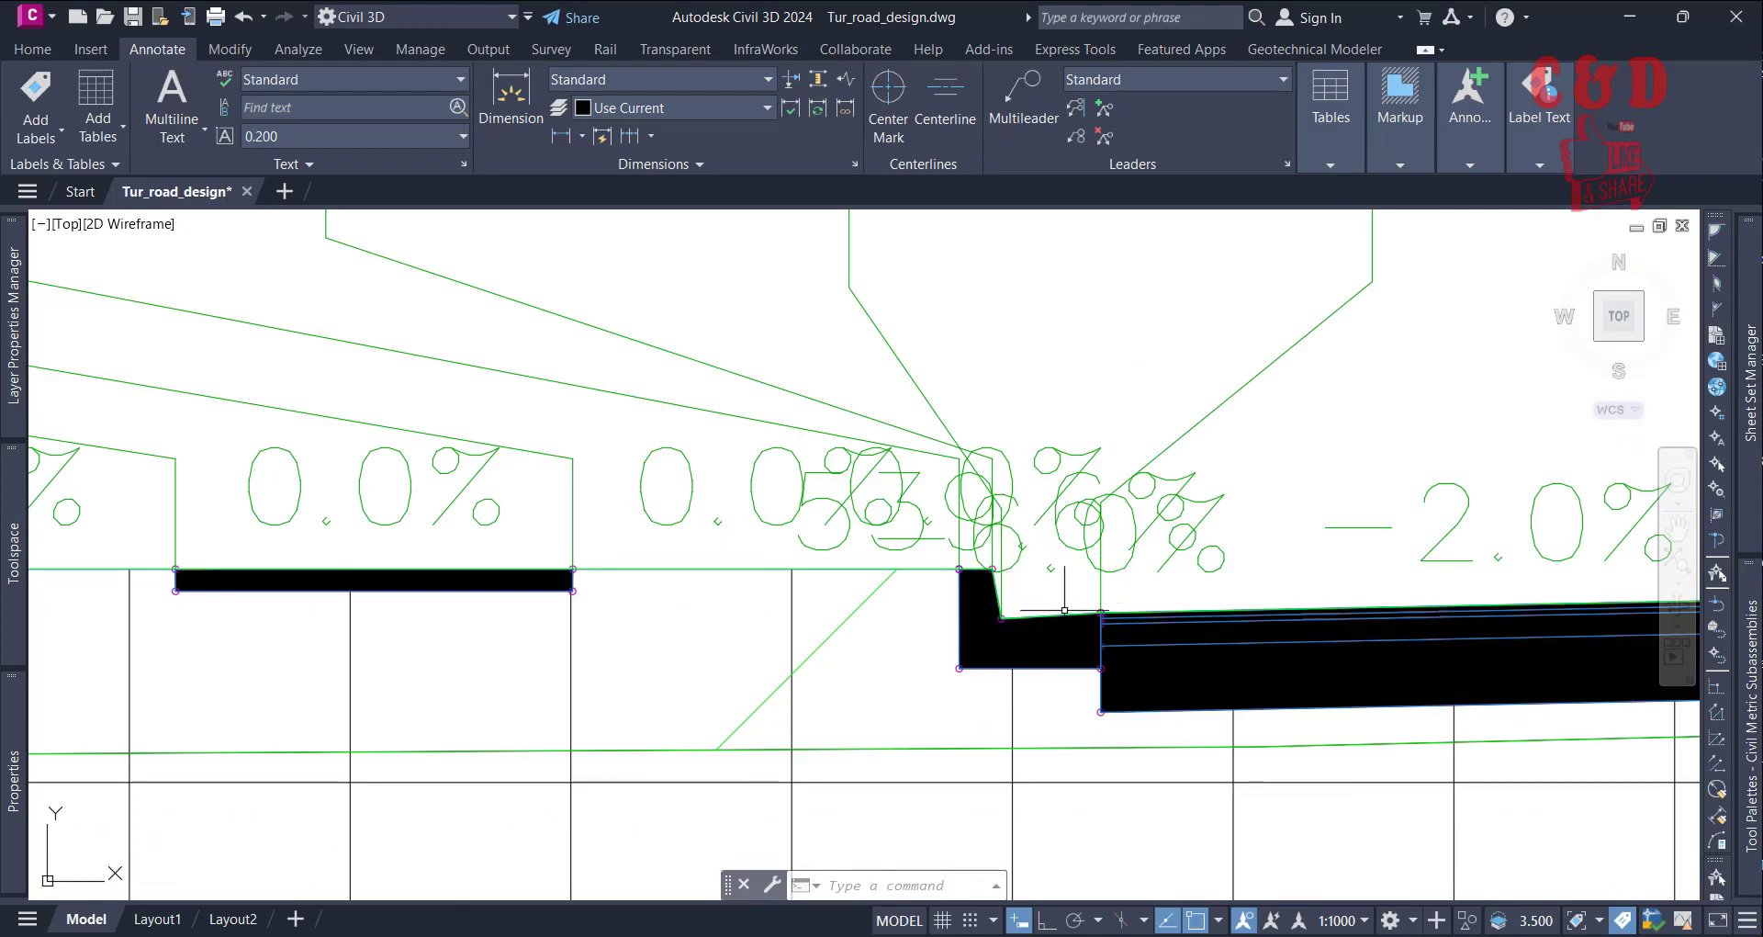
scroll(1055, 607, "down", 4)
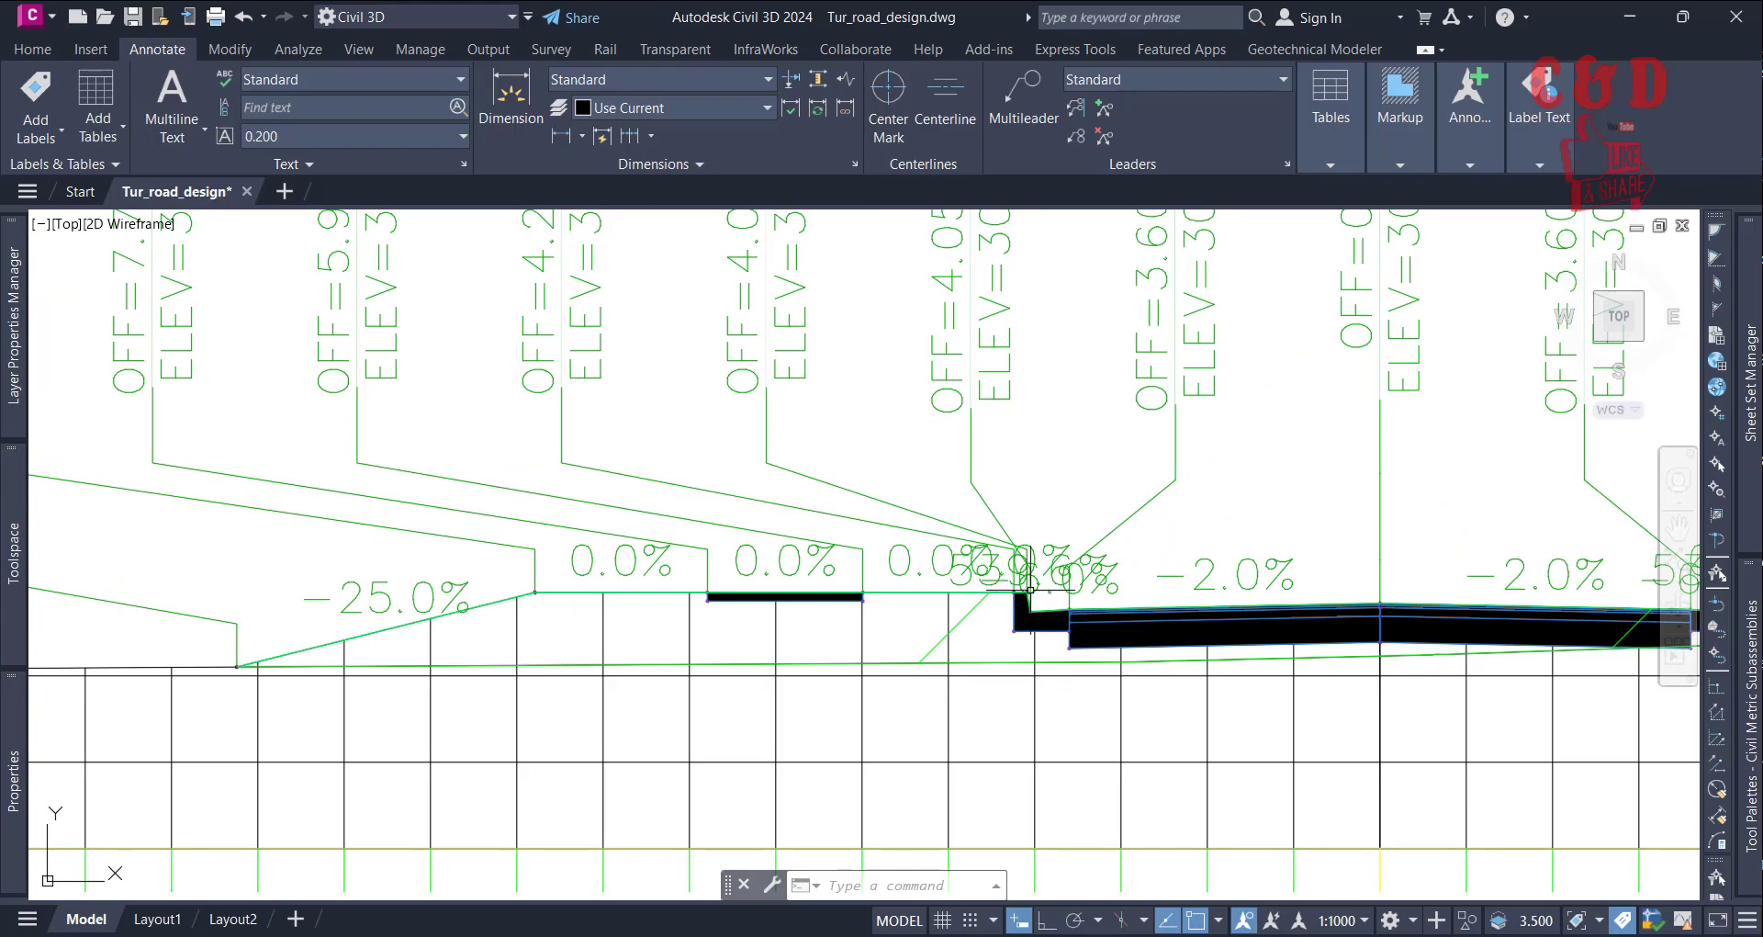
left_click(1030, 587)
left_click(1030, 549)
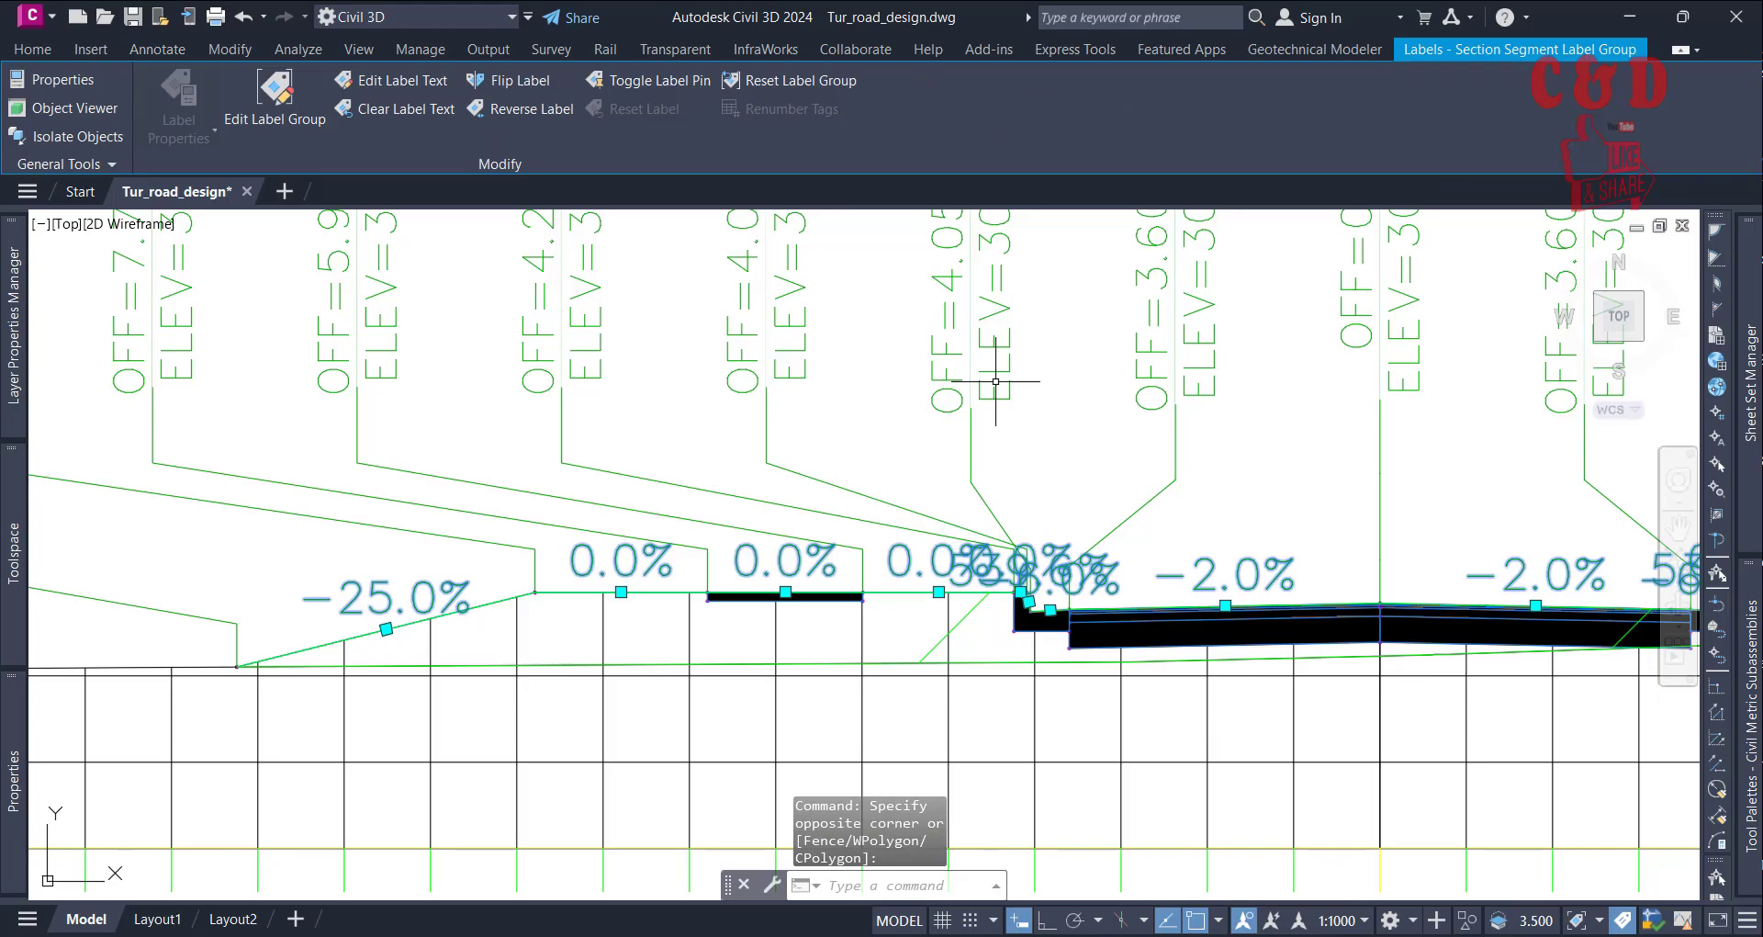
key("Escape")
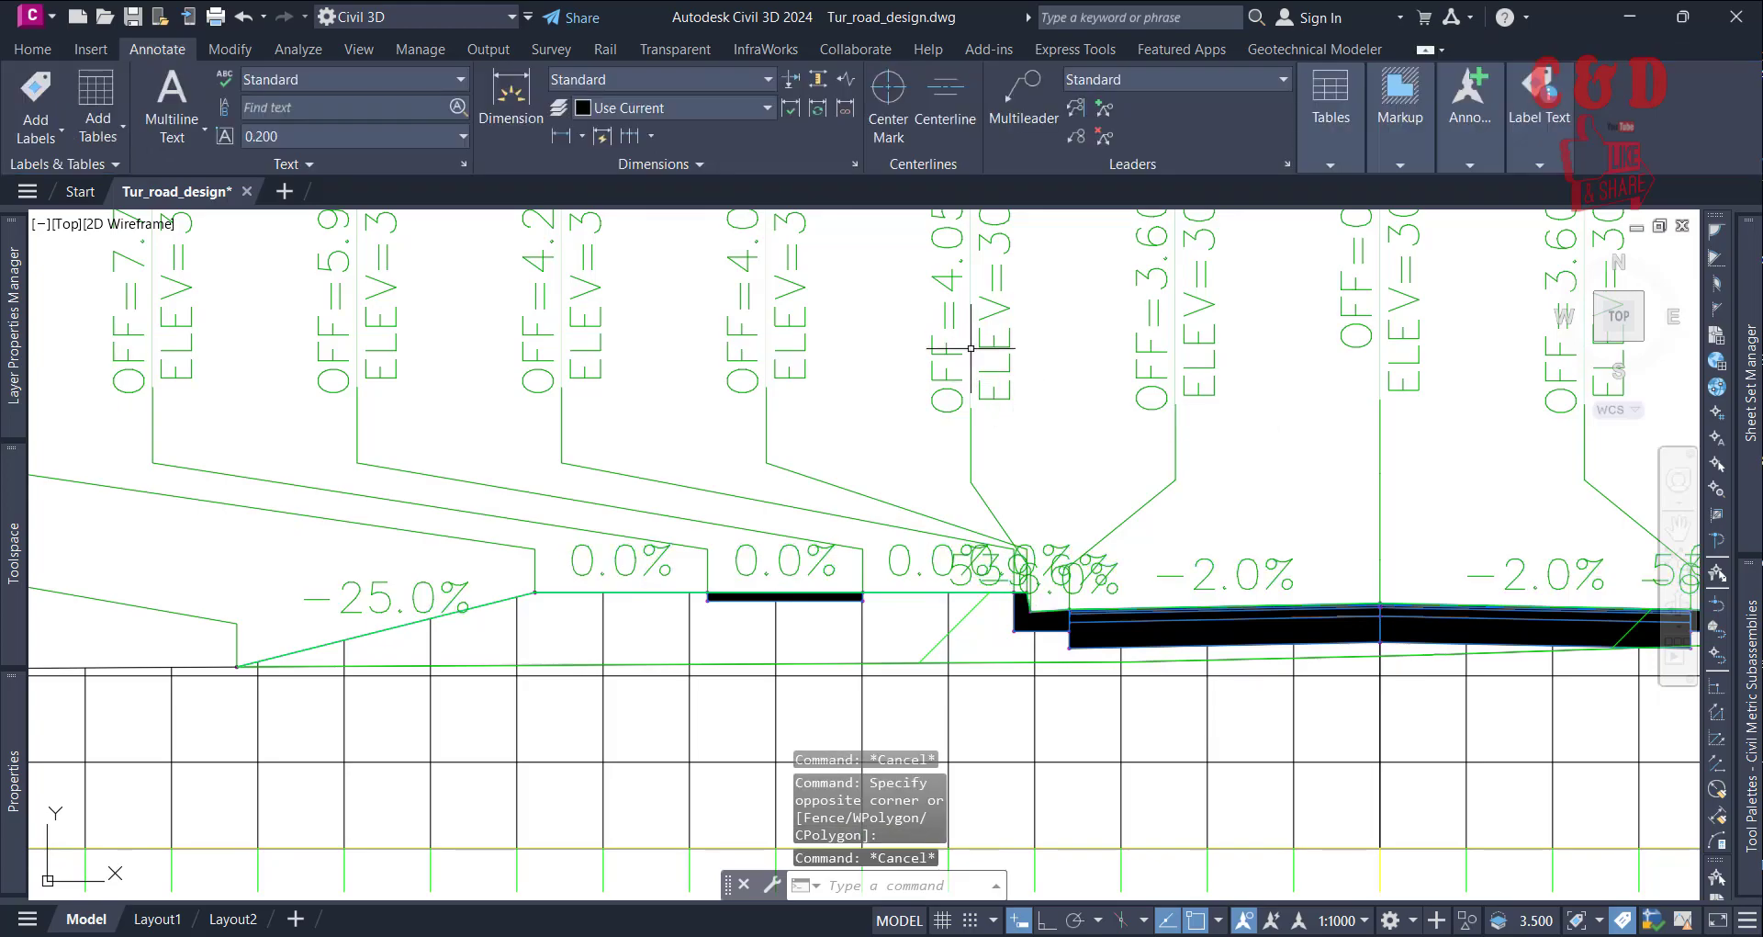
left_click(971, 348)
key("Escape")
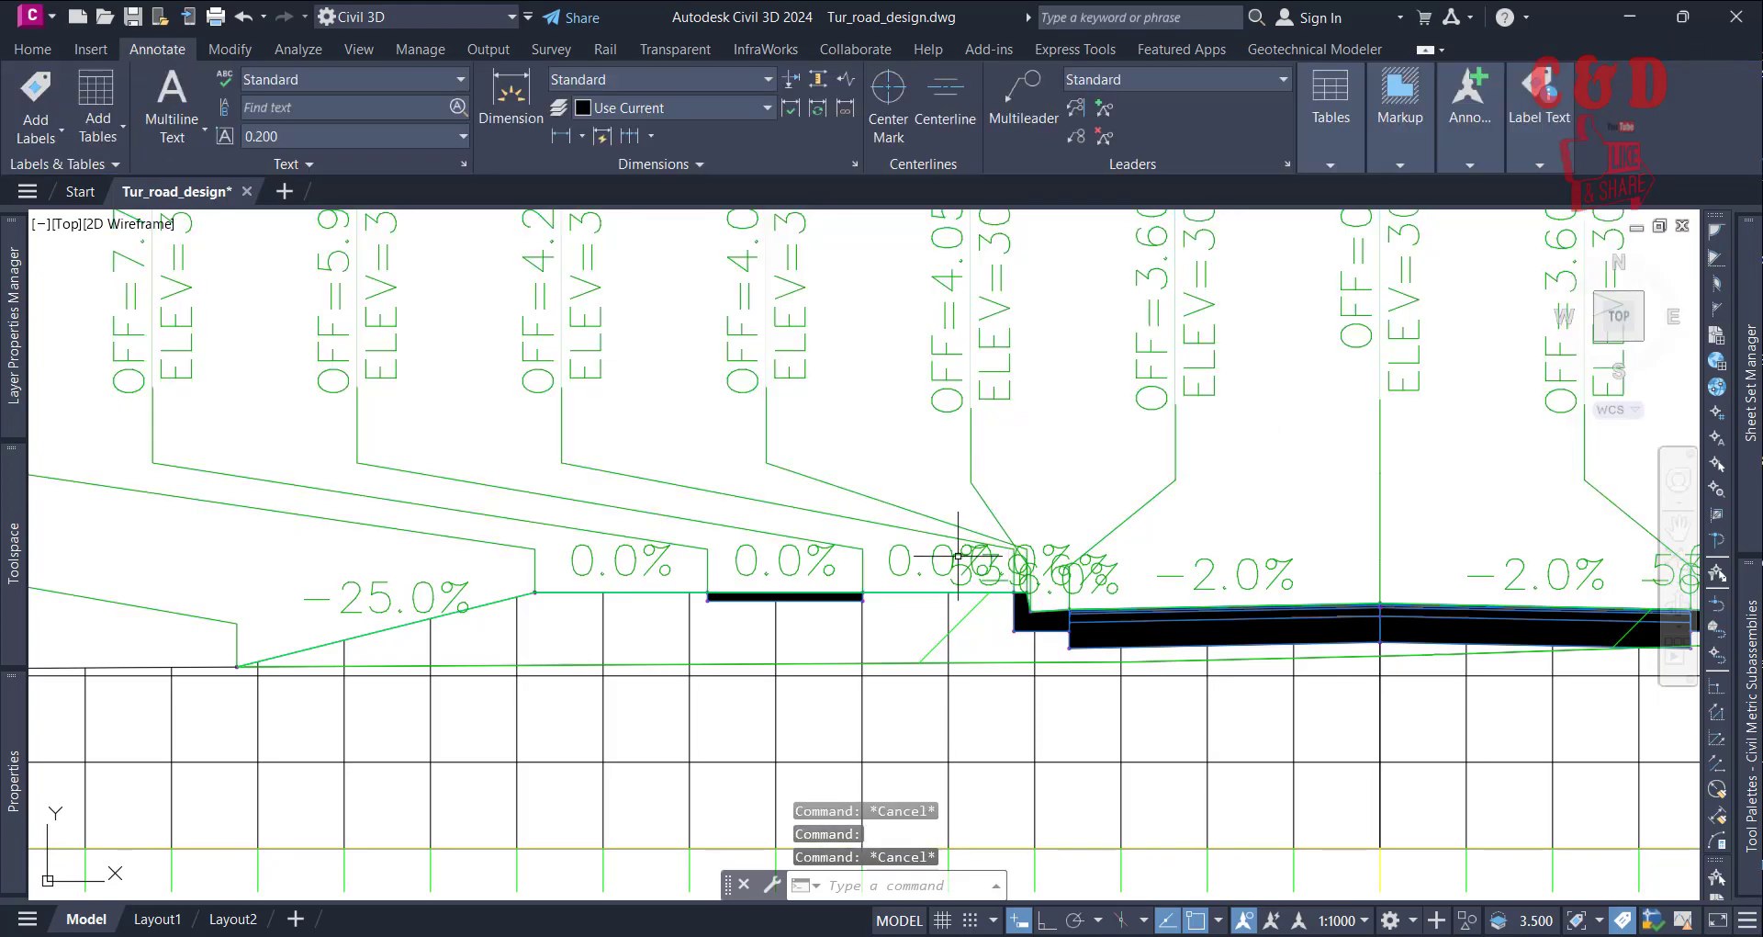
Set the Grade component's rotation angle to 90 degrees in the segment labels' Tut_Per style and apply the change to the section labels
left_click(948, 559)
left_click(958, 561)
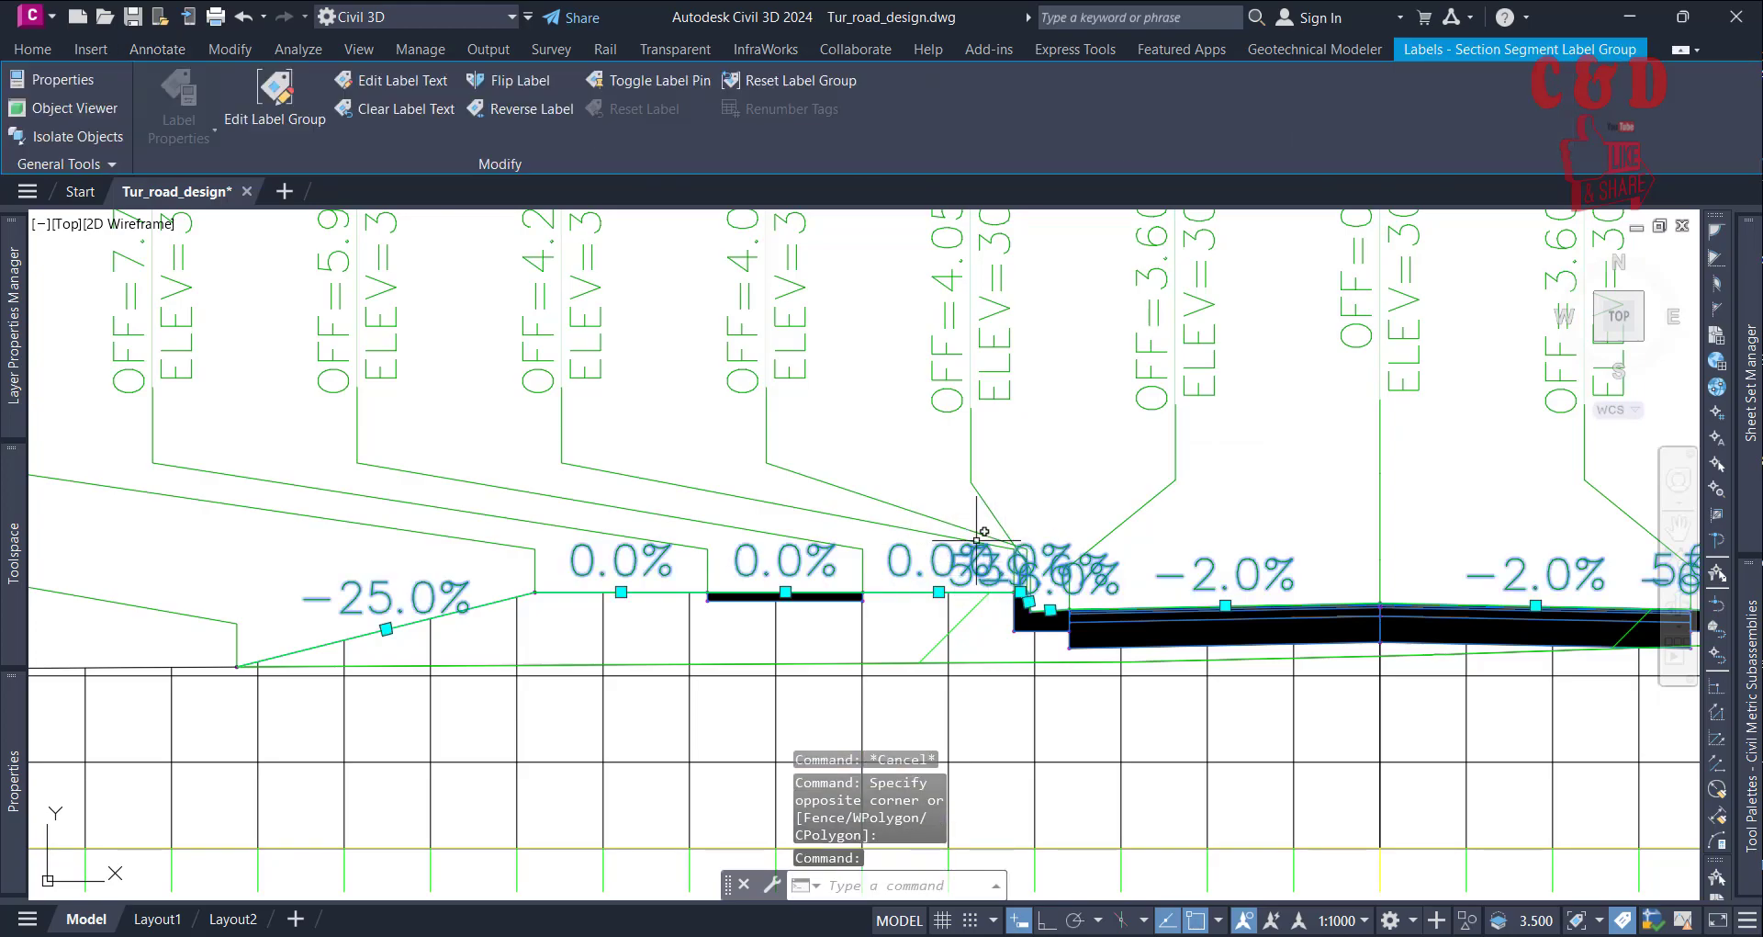
left_click(266, 119)
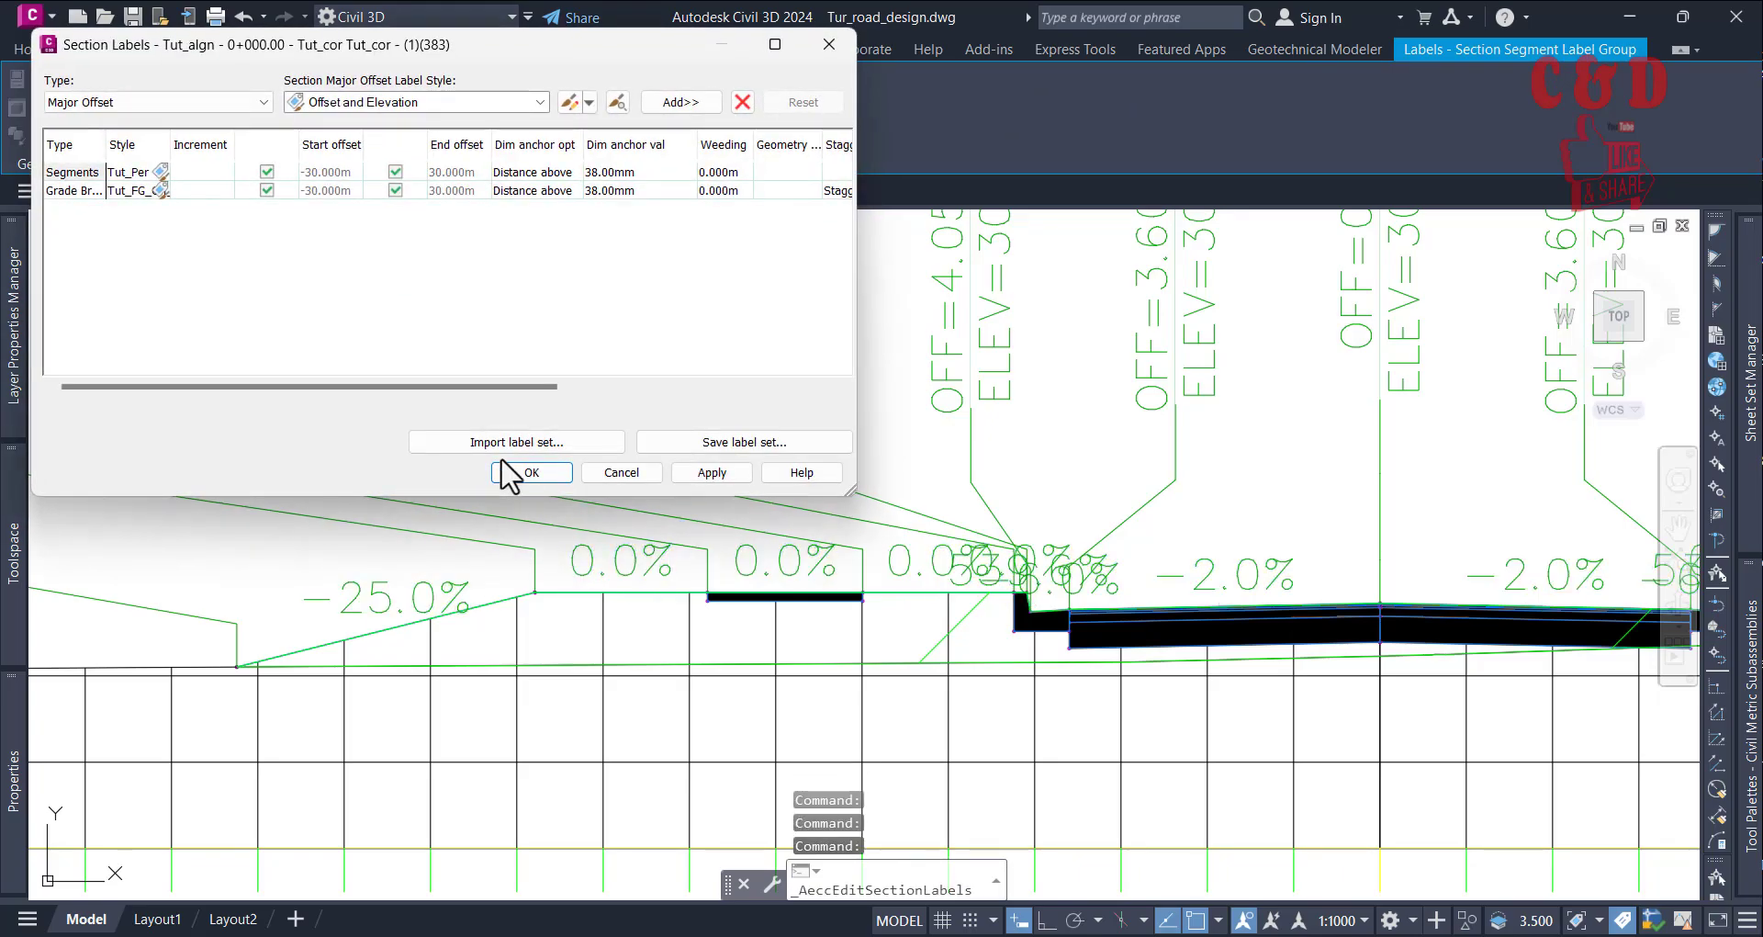
left_click(161, 172)
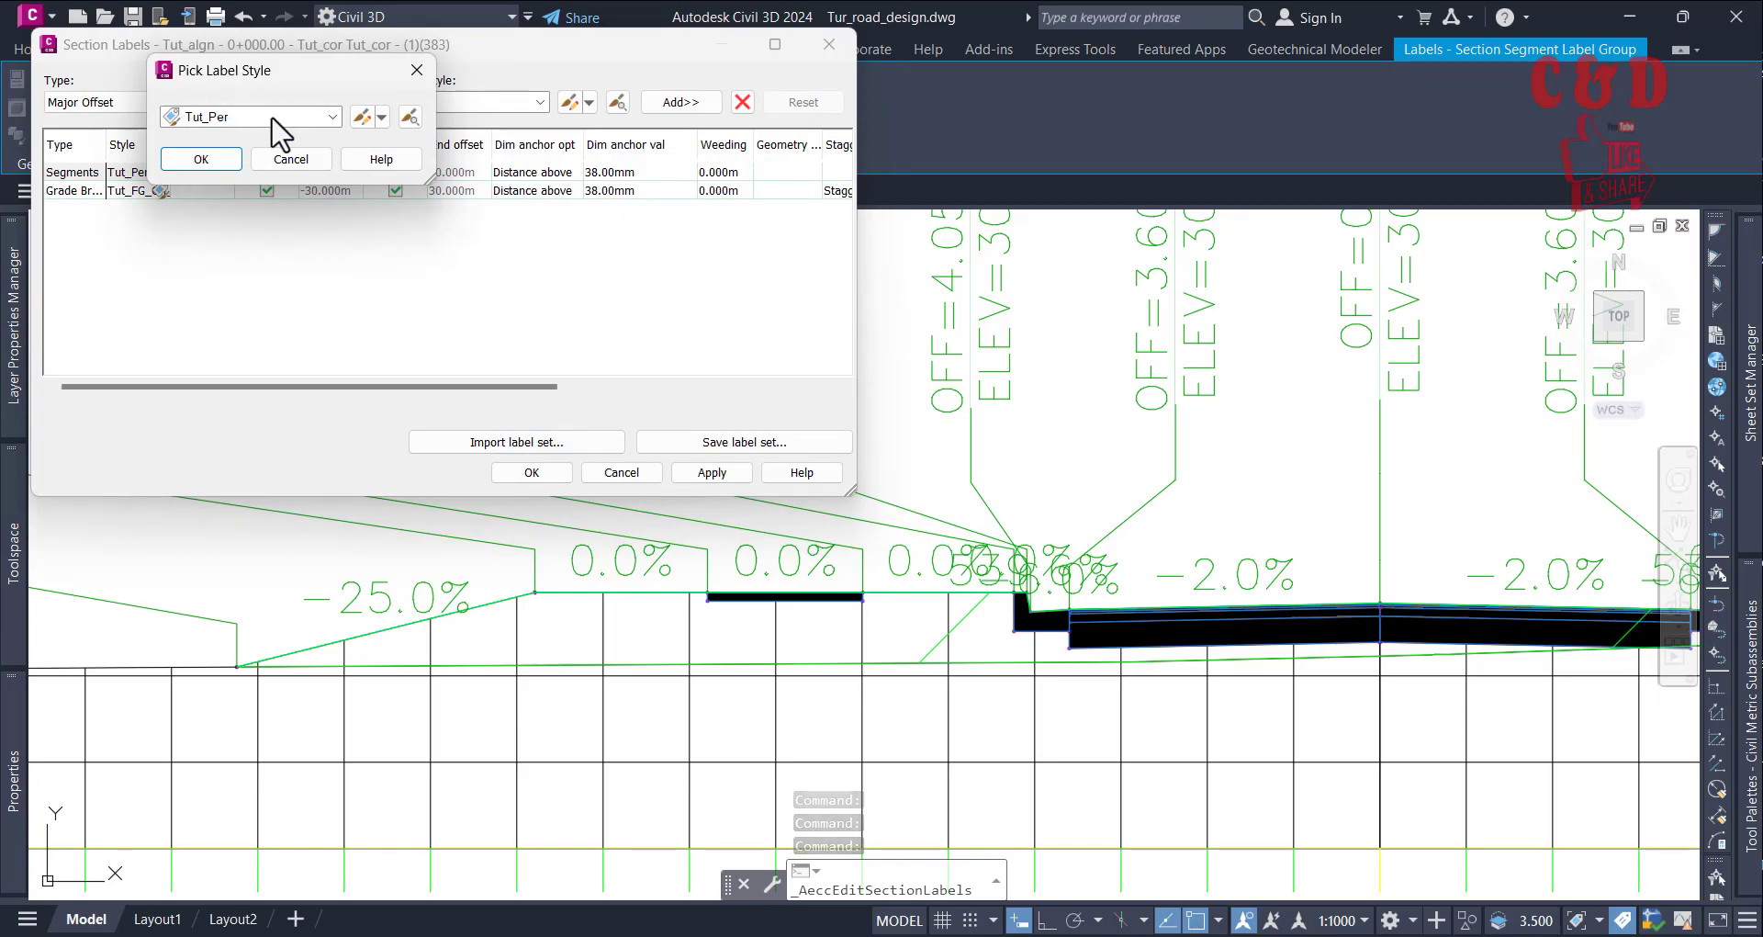
left_click(364, 118)
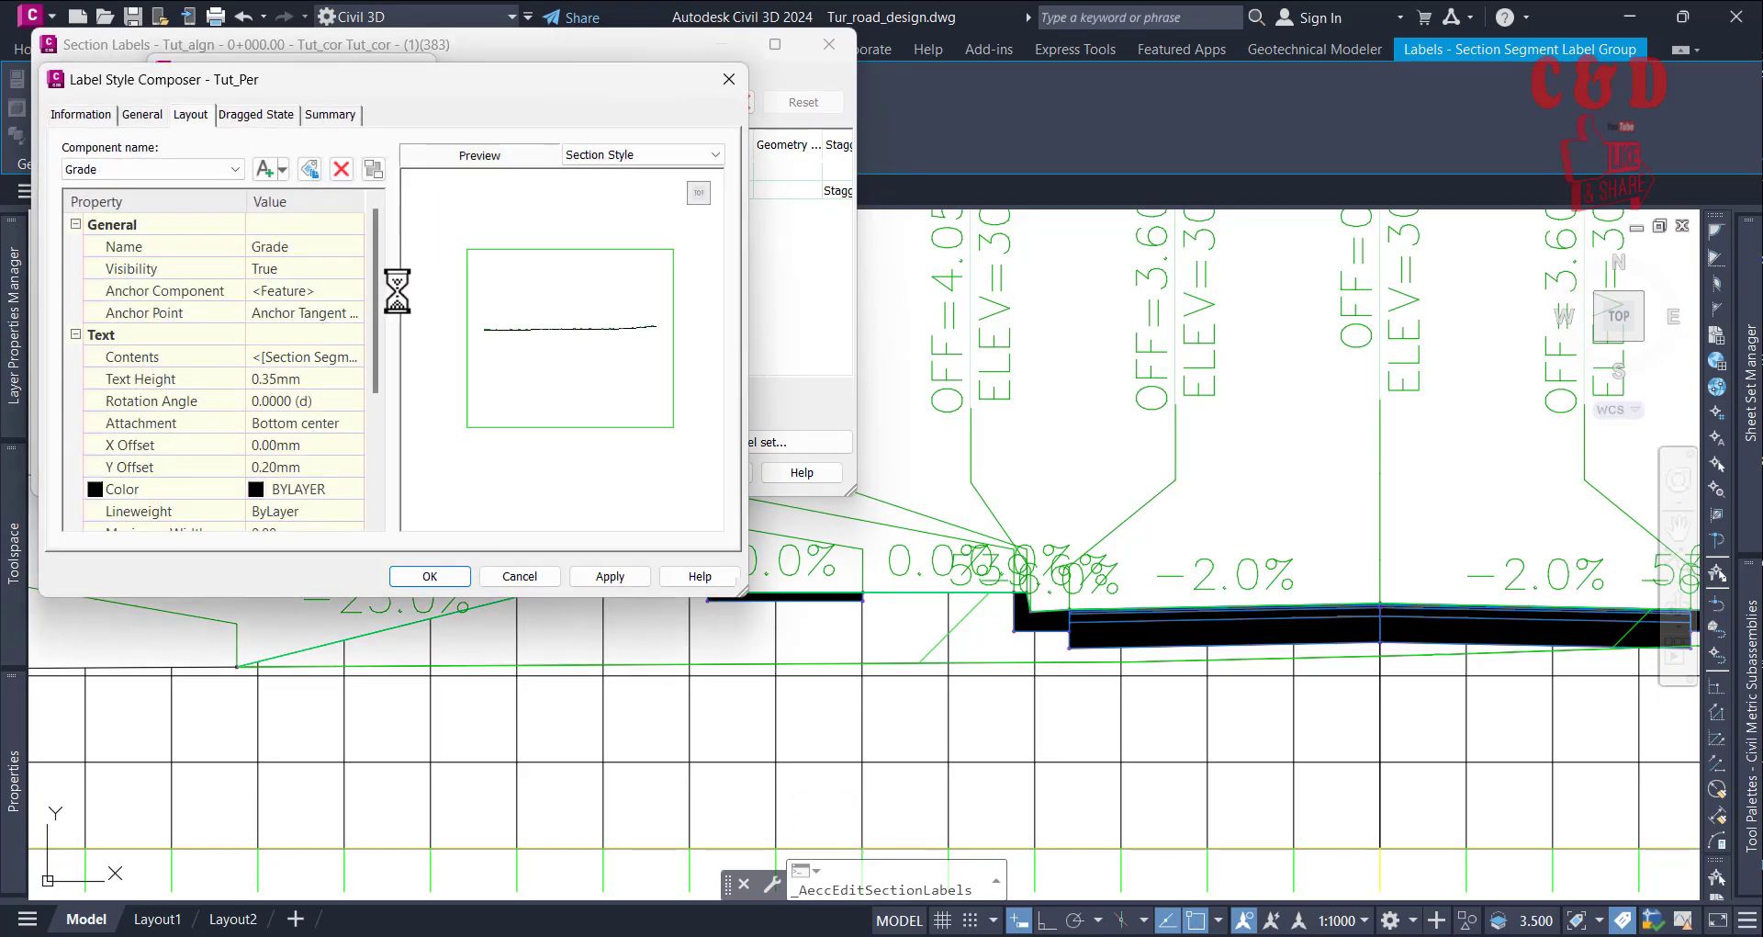
mouse_move(373, 377)
left_mouse_down()
mouse_move(385, 464)
mouse_move(376, 368)
left_mouse_up()
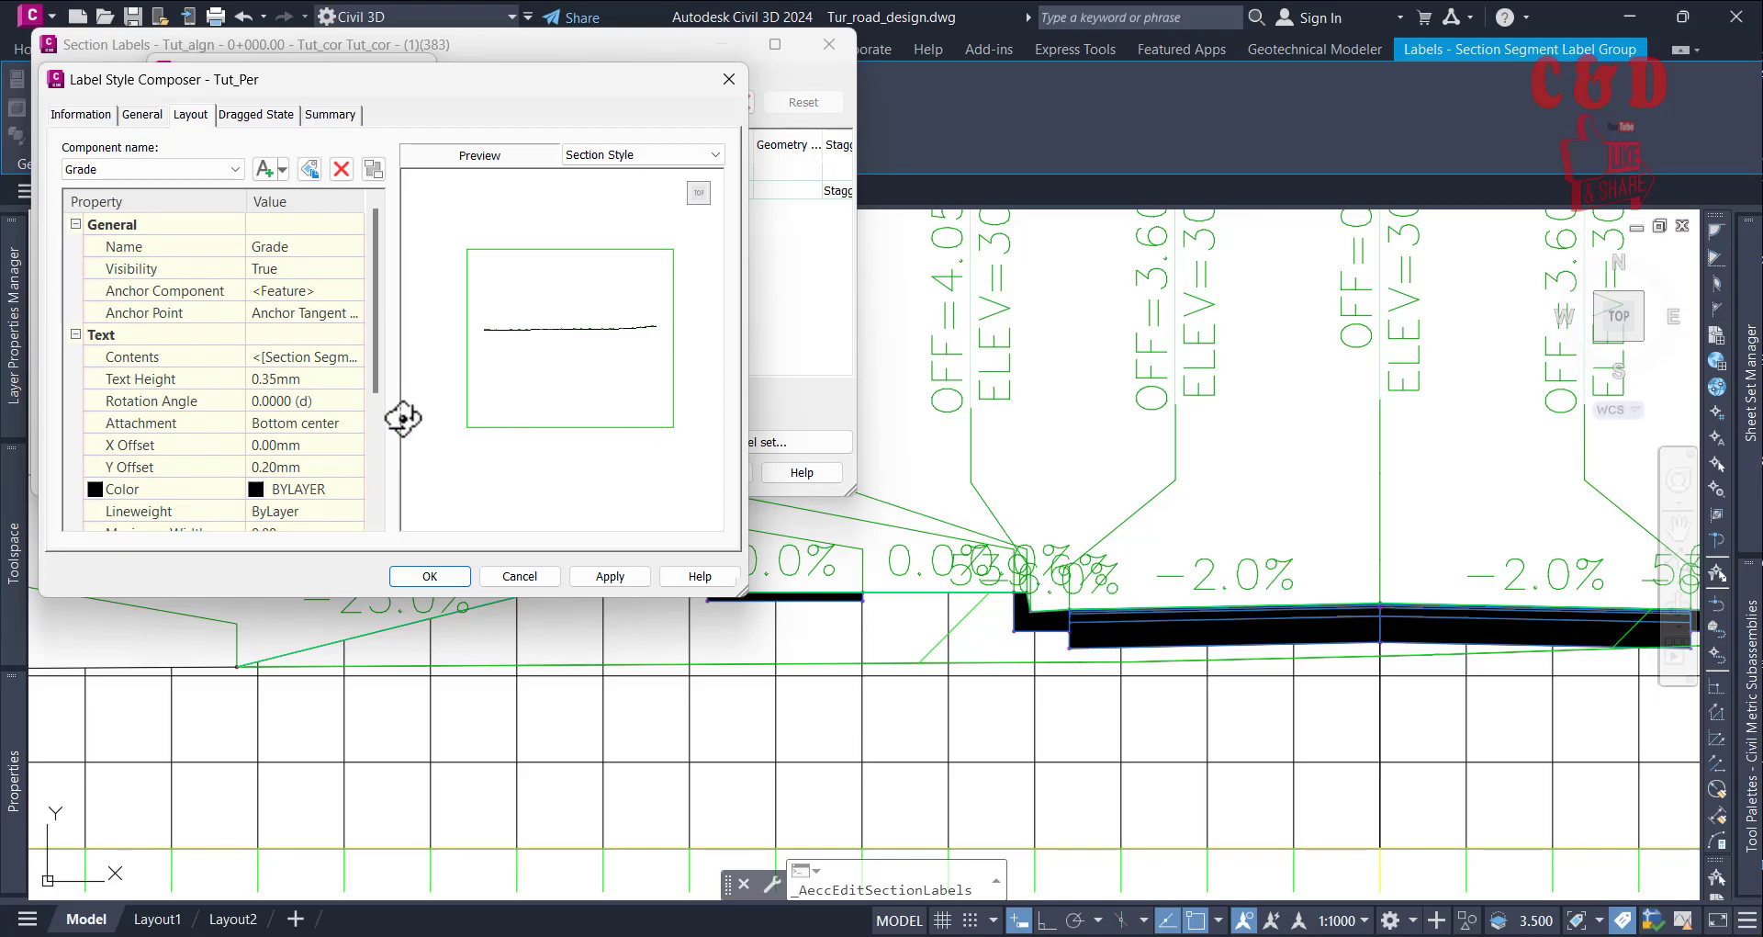
left_click(283, 401)
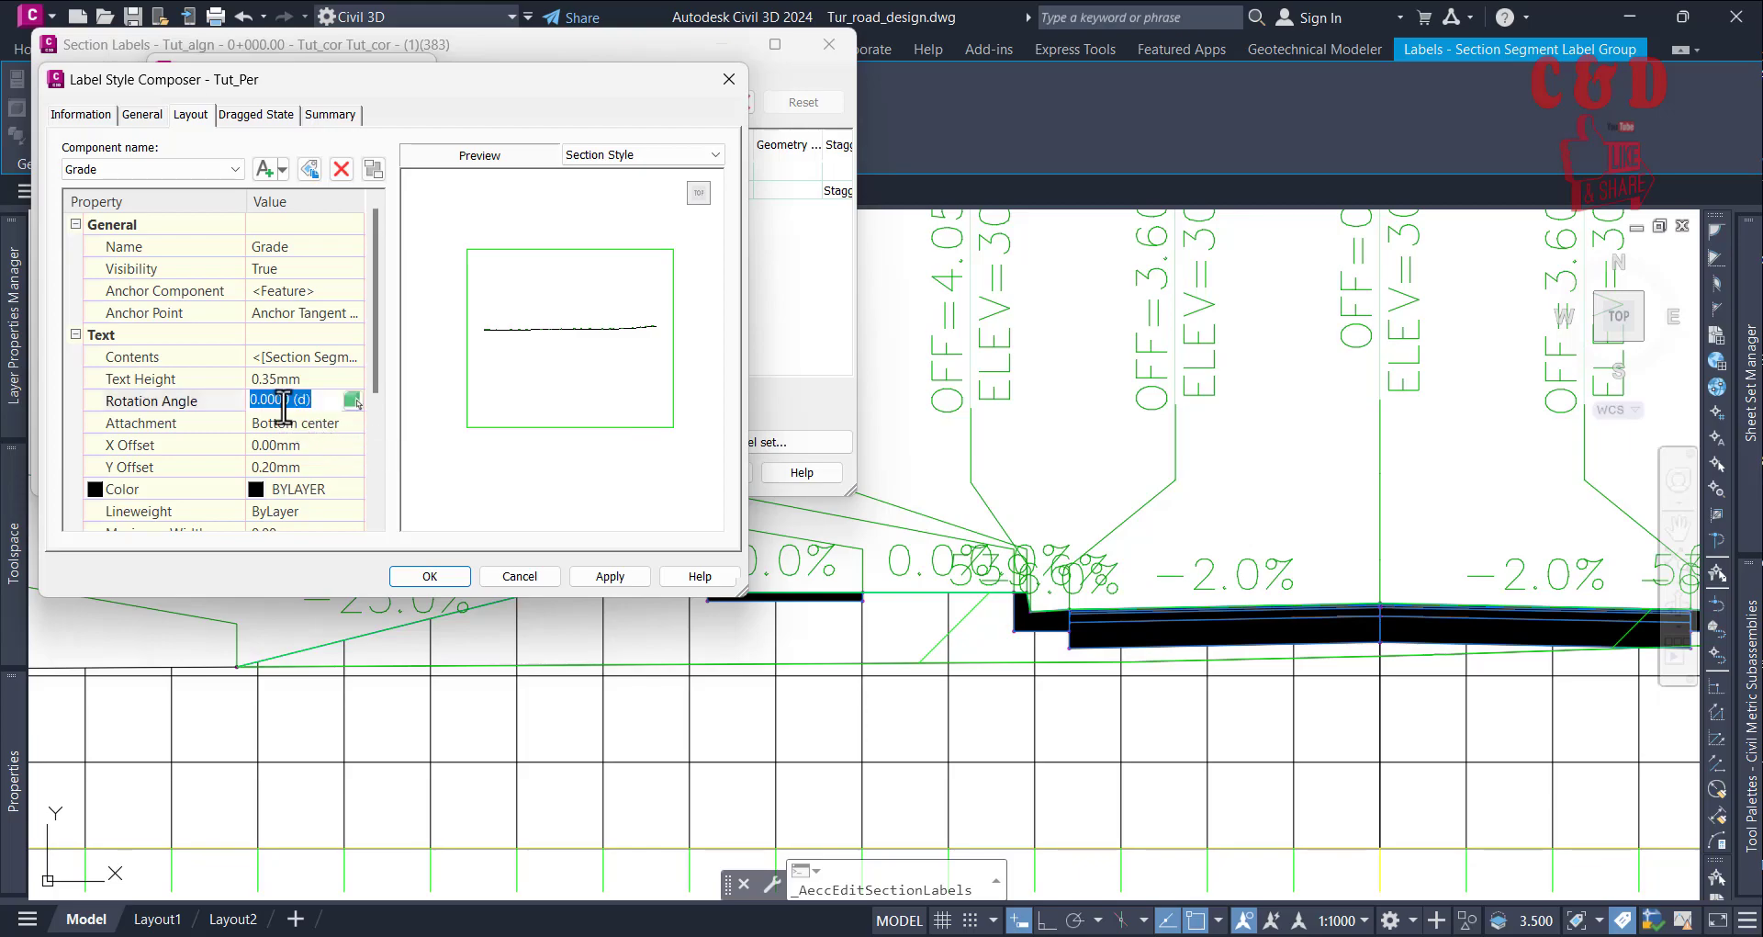
type("90")
key("Return")
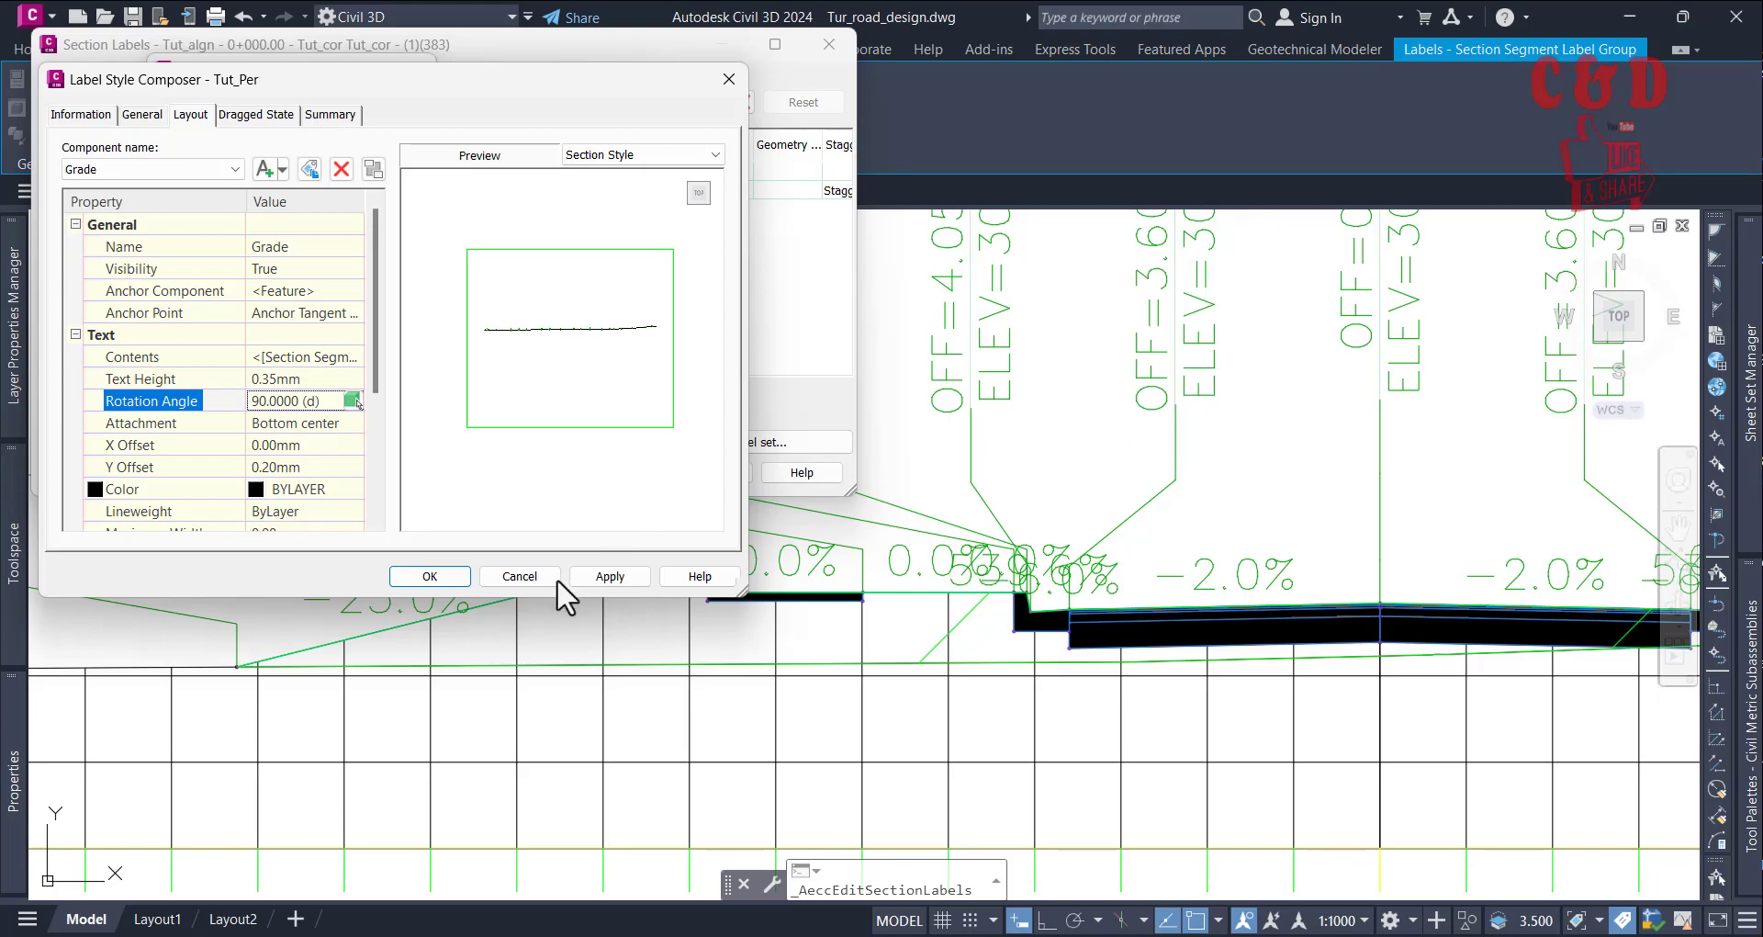
left_click(425, 577)
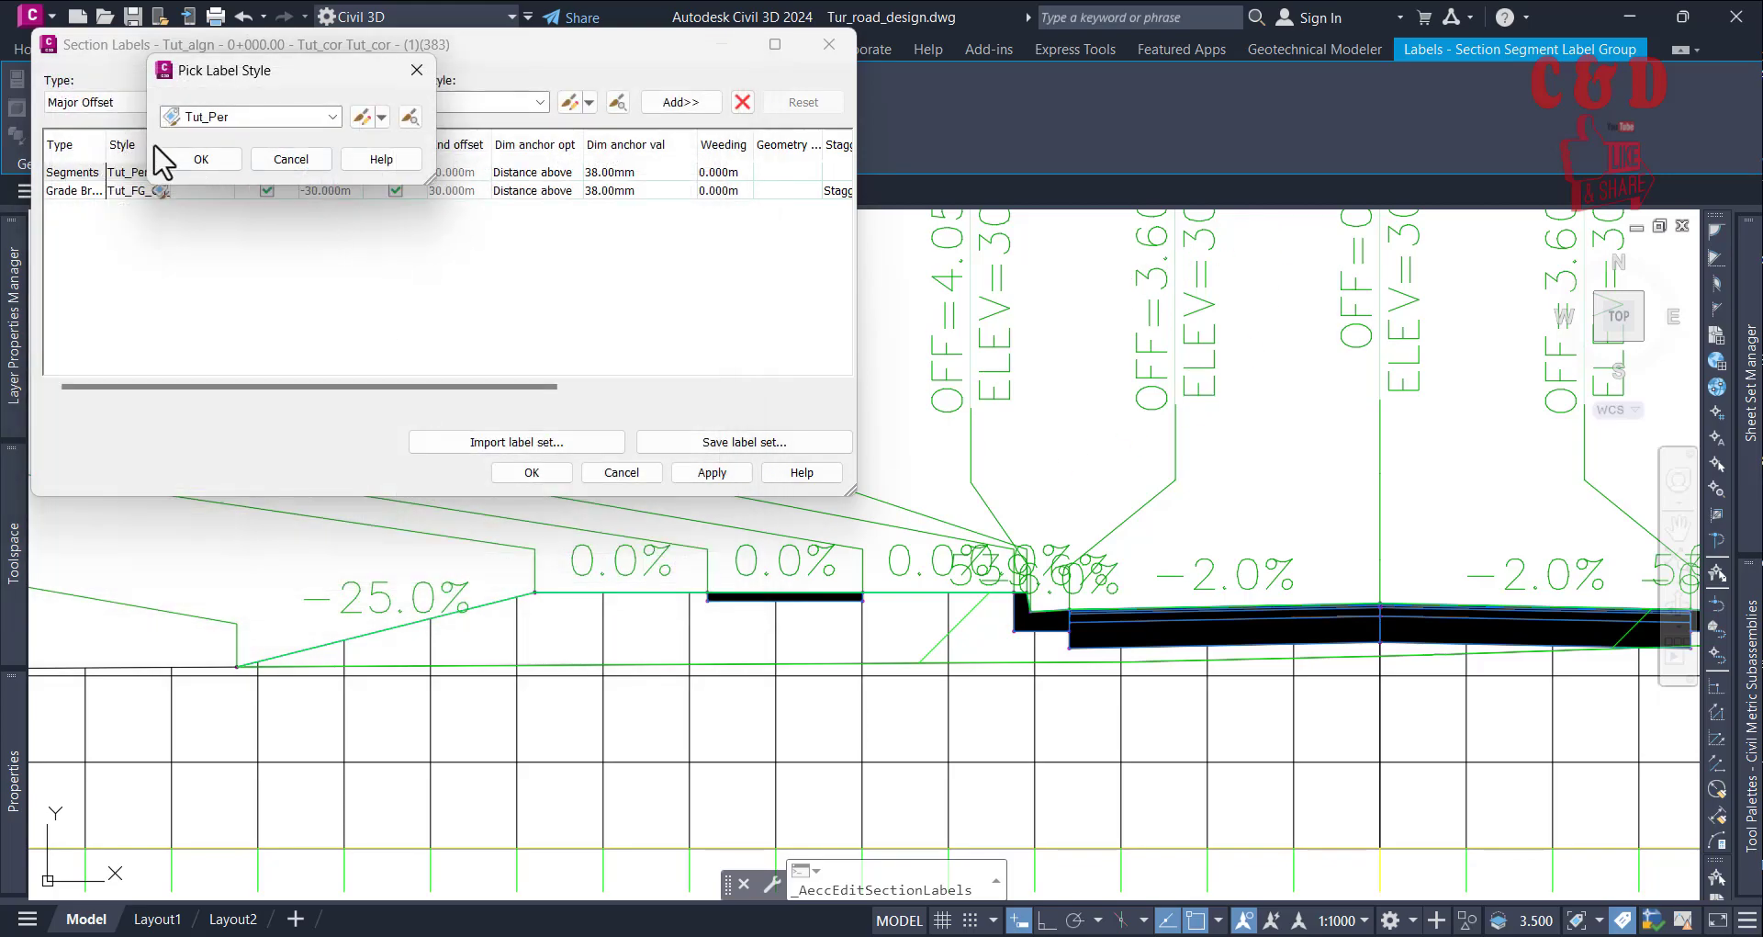
left_click(213, 160)
left_click(707, 470)
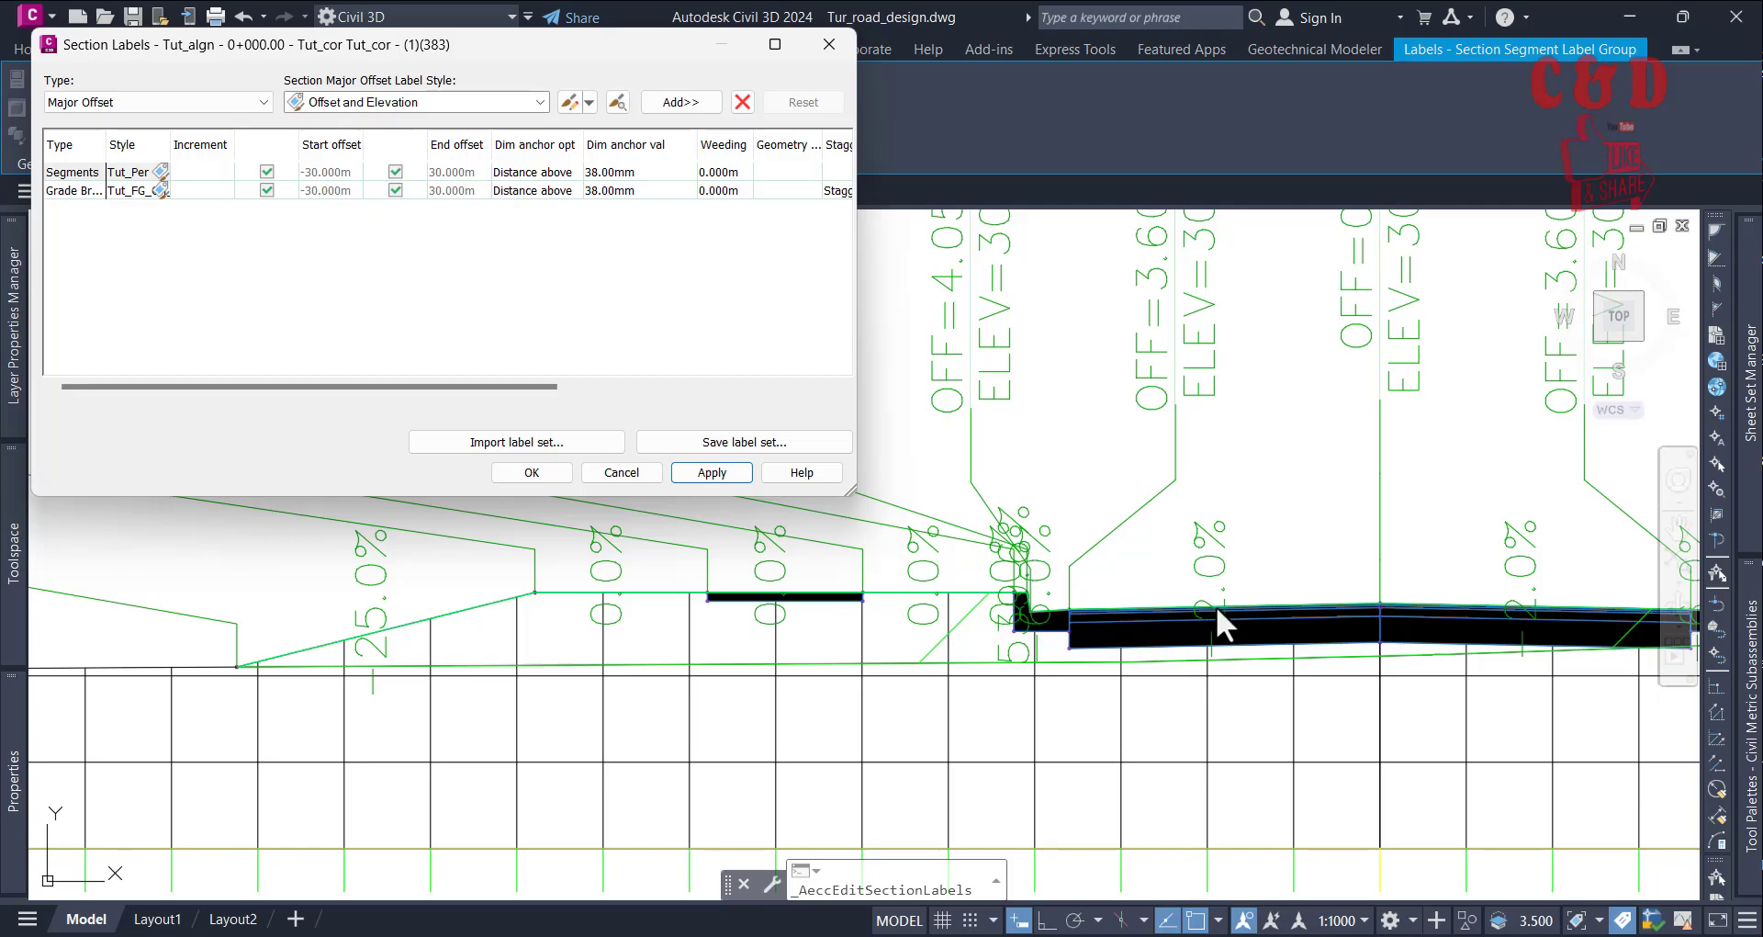
Set the Grade component's text Y offset to 0.5 mm in the Segments label's Tut_Per style and apply it to the section
left_click(156, 174)
left_click(161, 172)
left_click(362, 117)
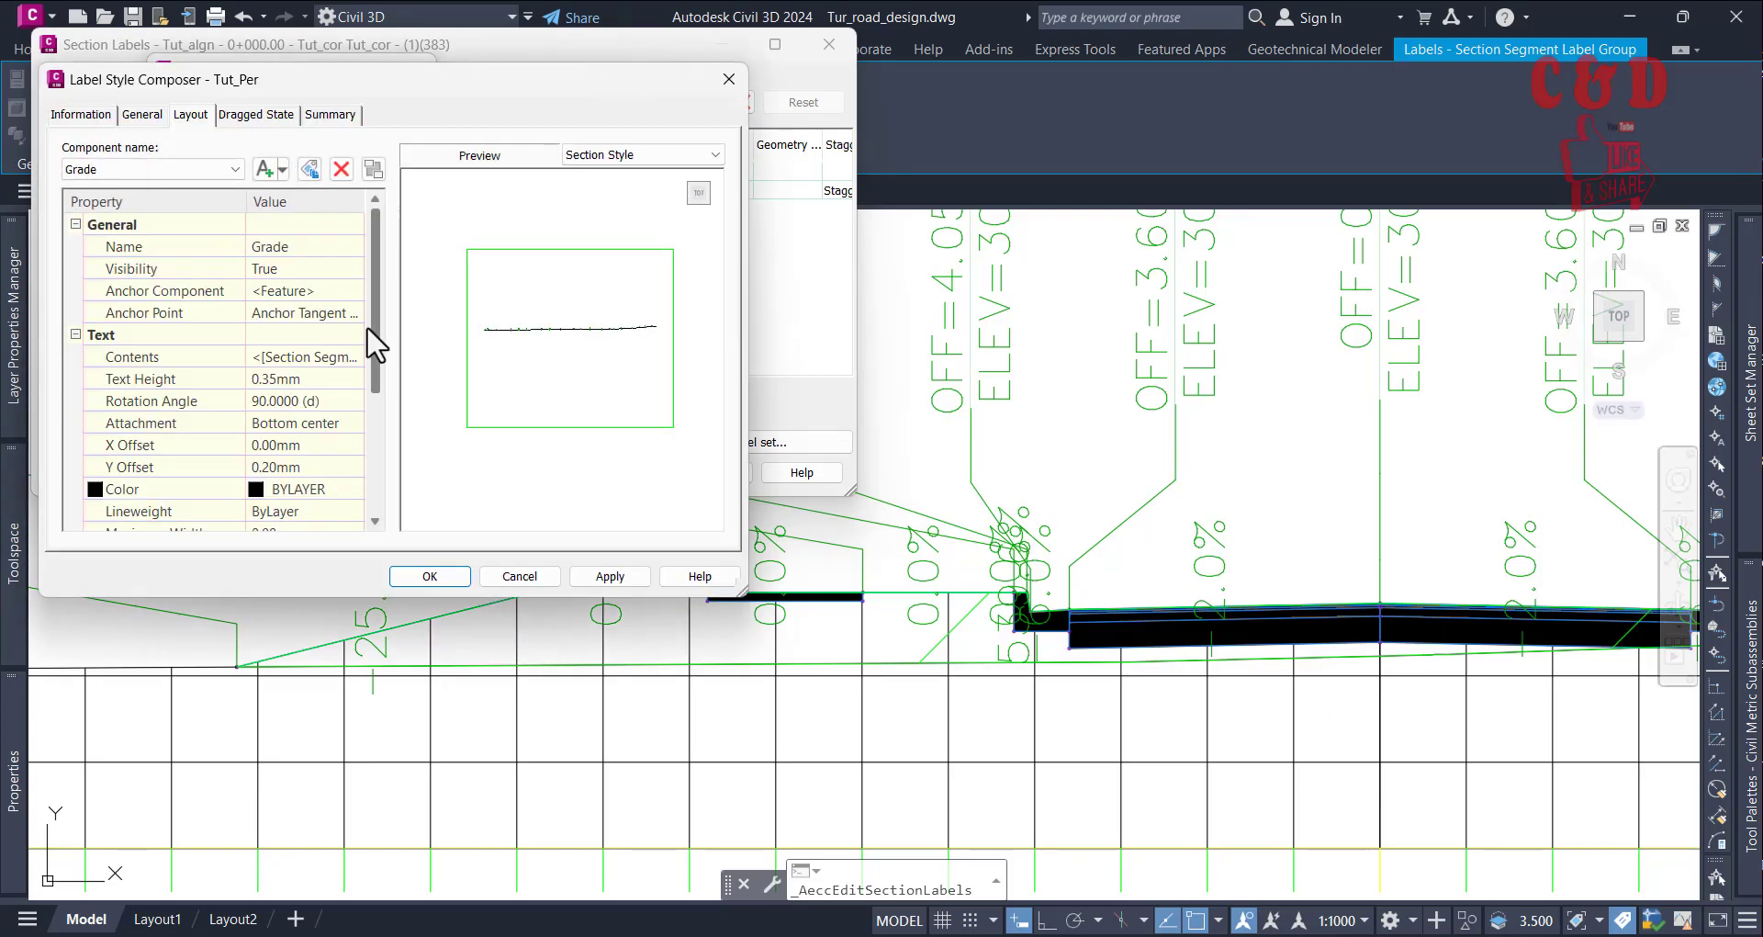
scroll(364, 347, "down", 1)
left_click(277, 423)
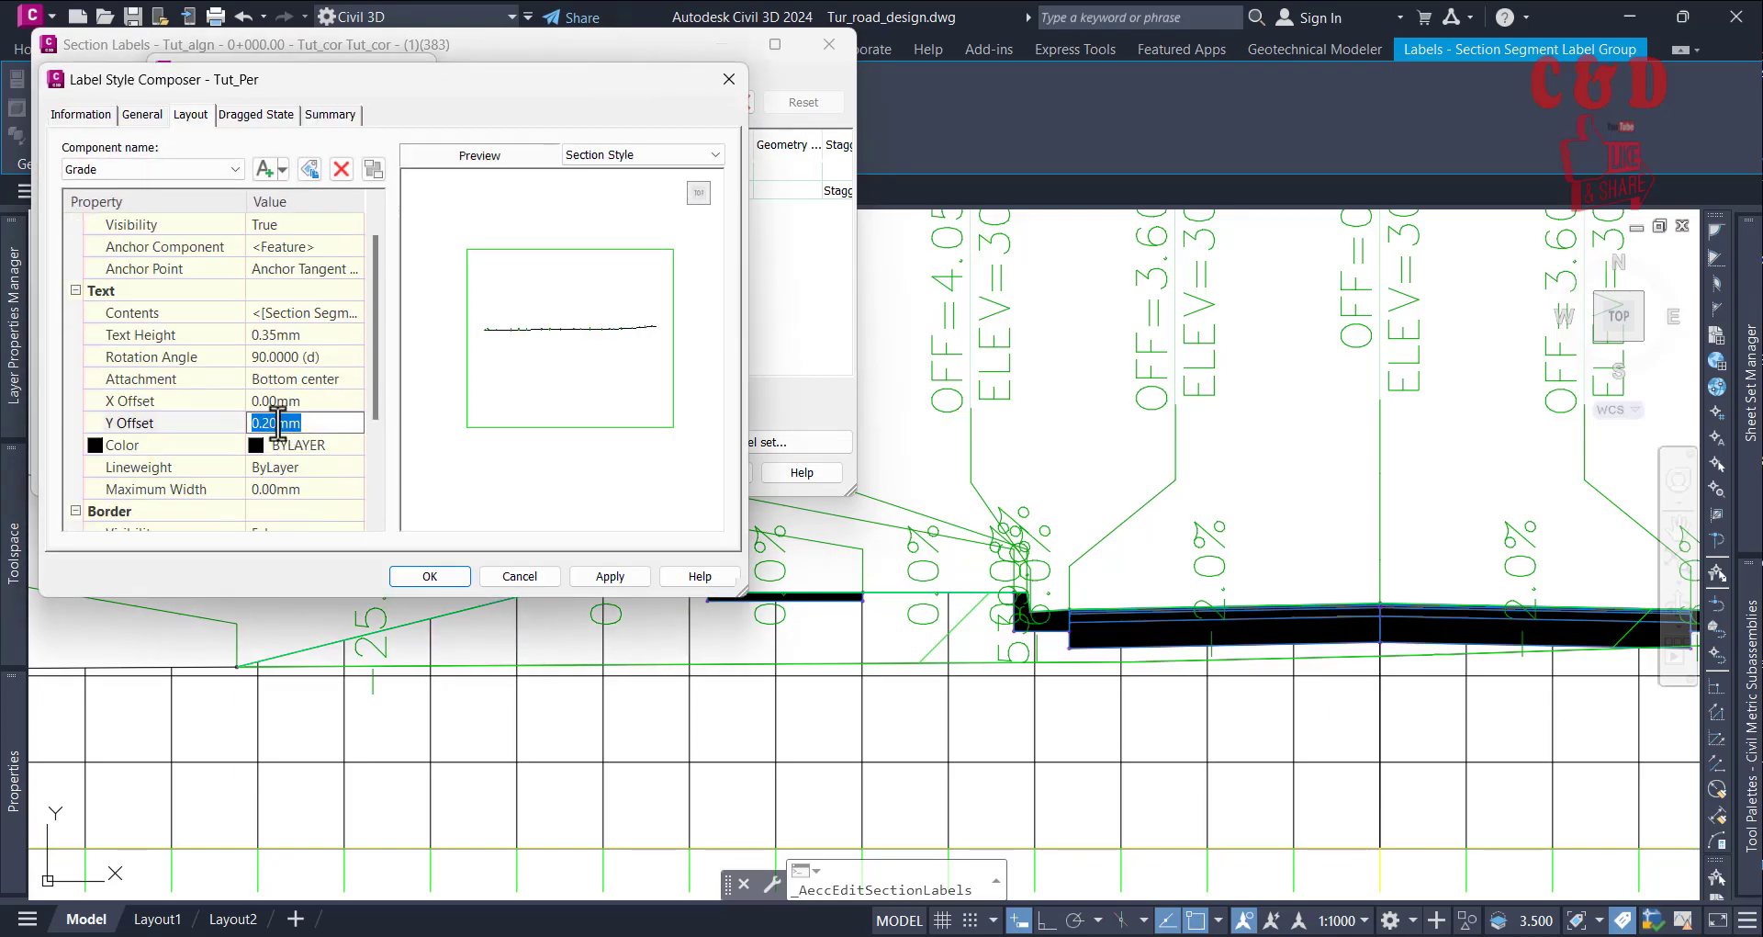
type("0.5")
key("Return")
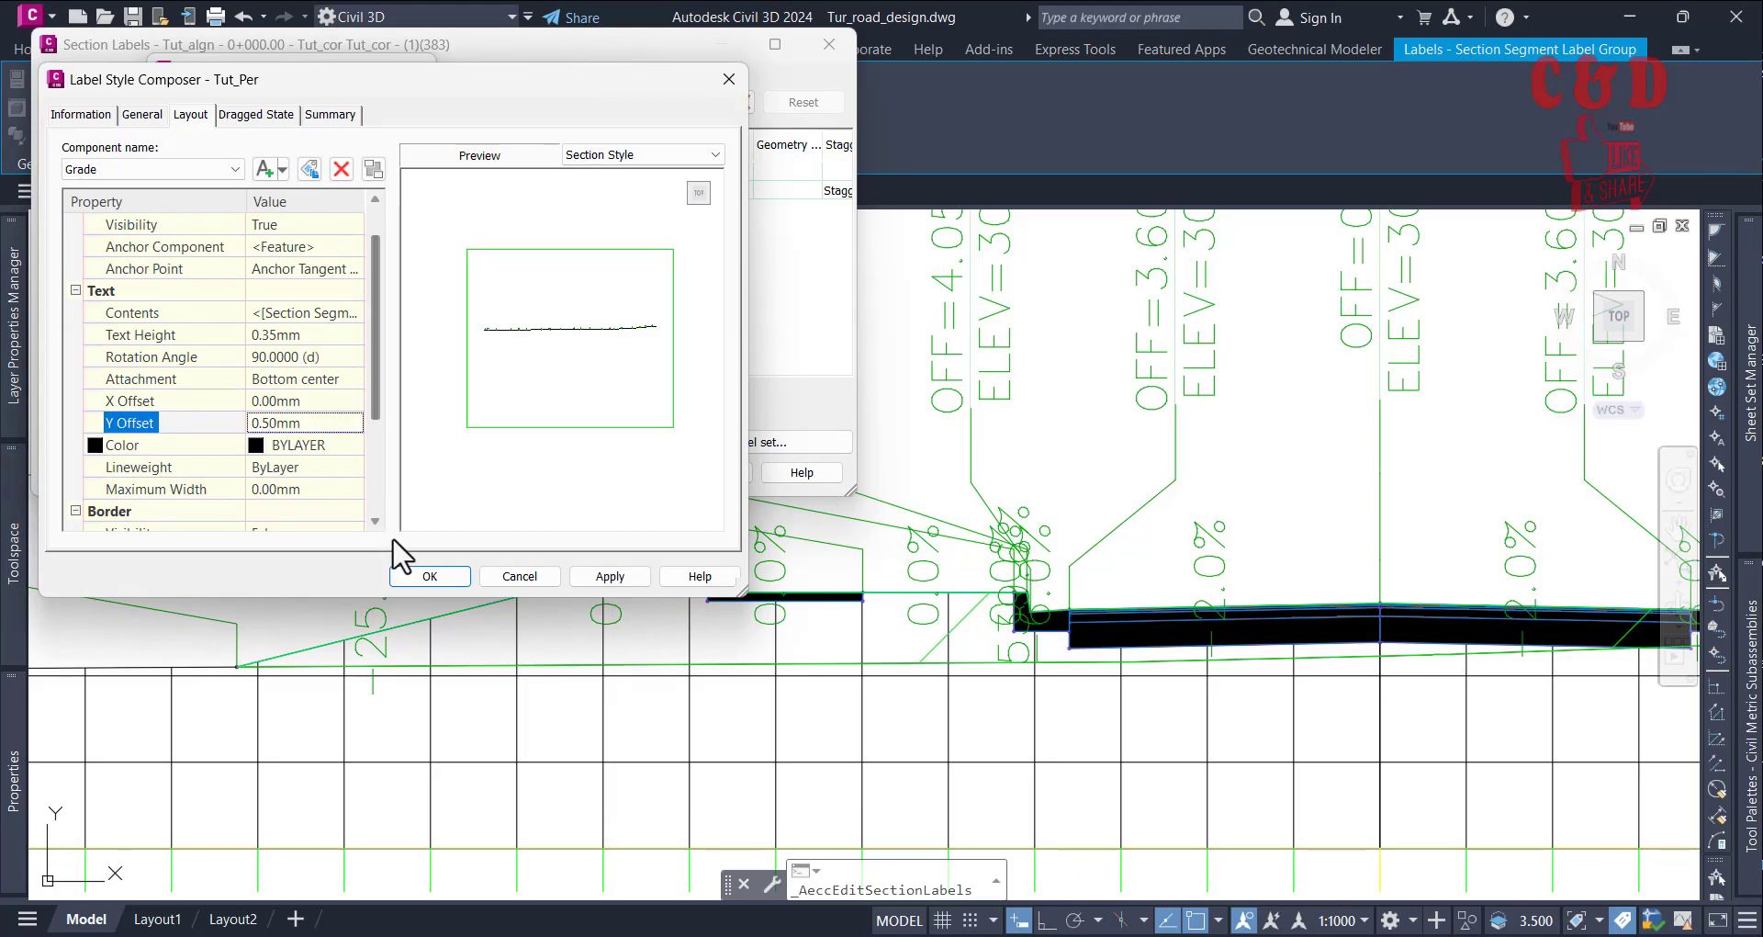
left_click(428, 579)
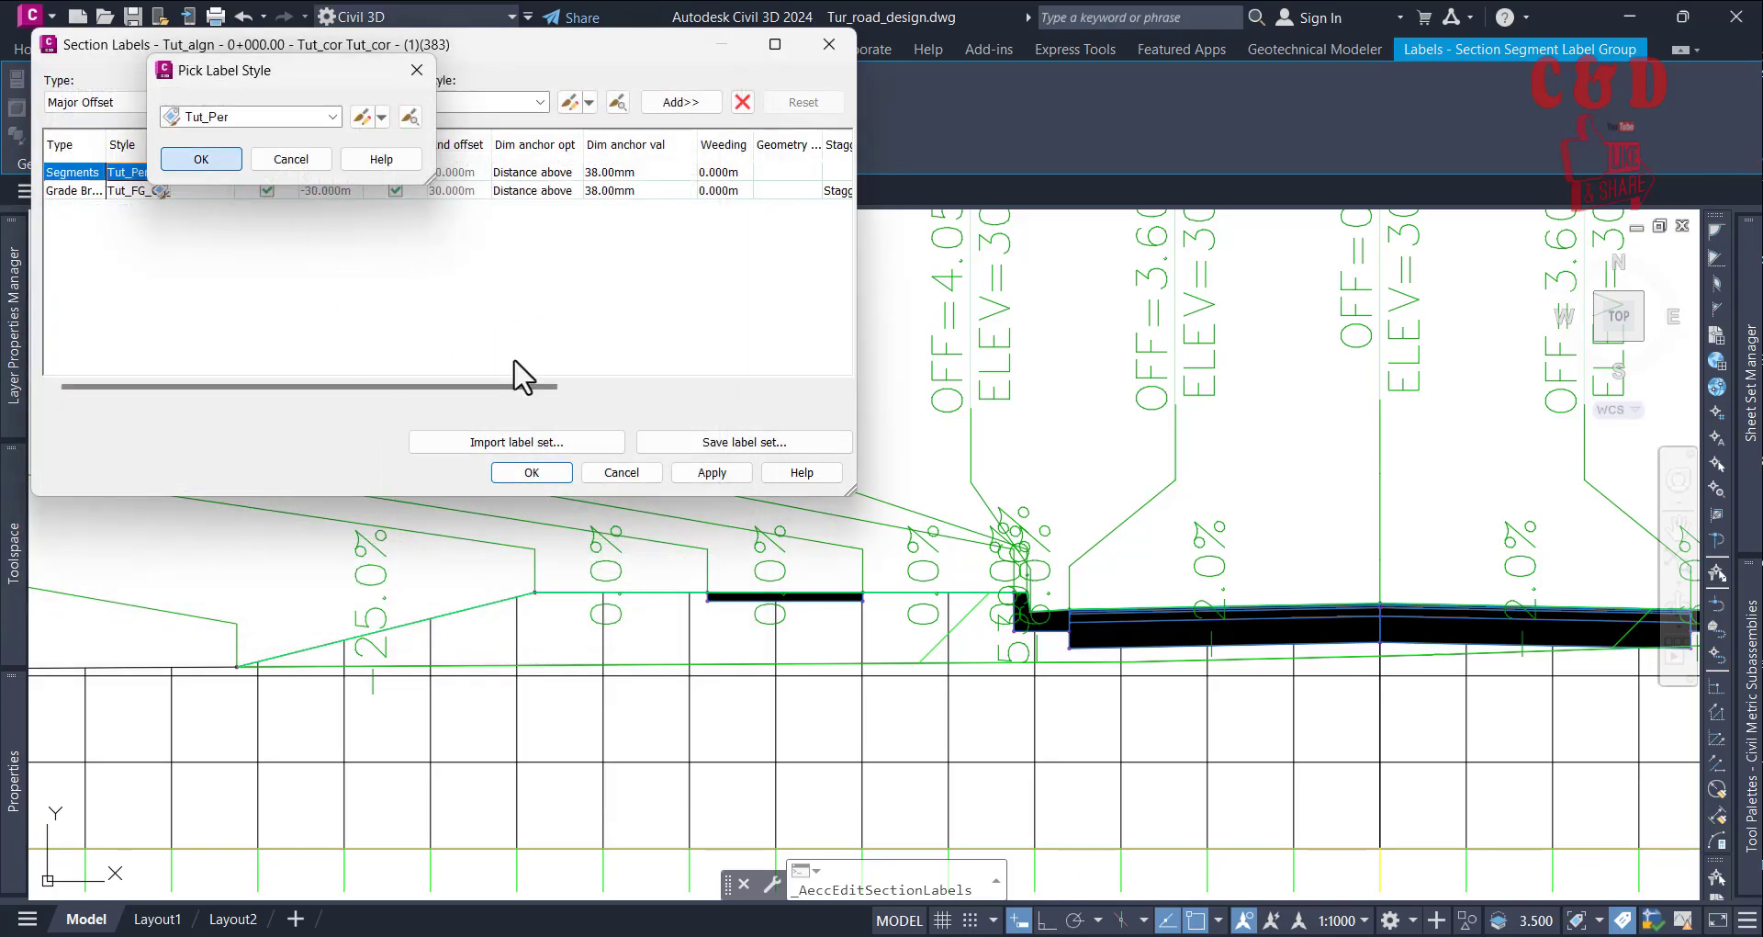
key("Return")
left_click(712, 472)
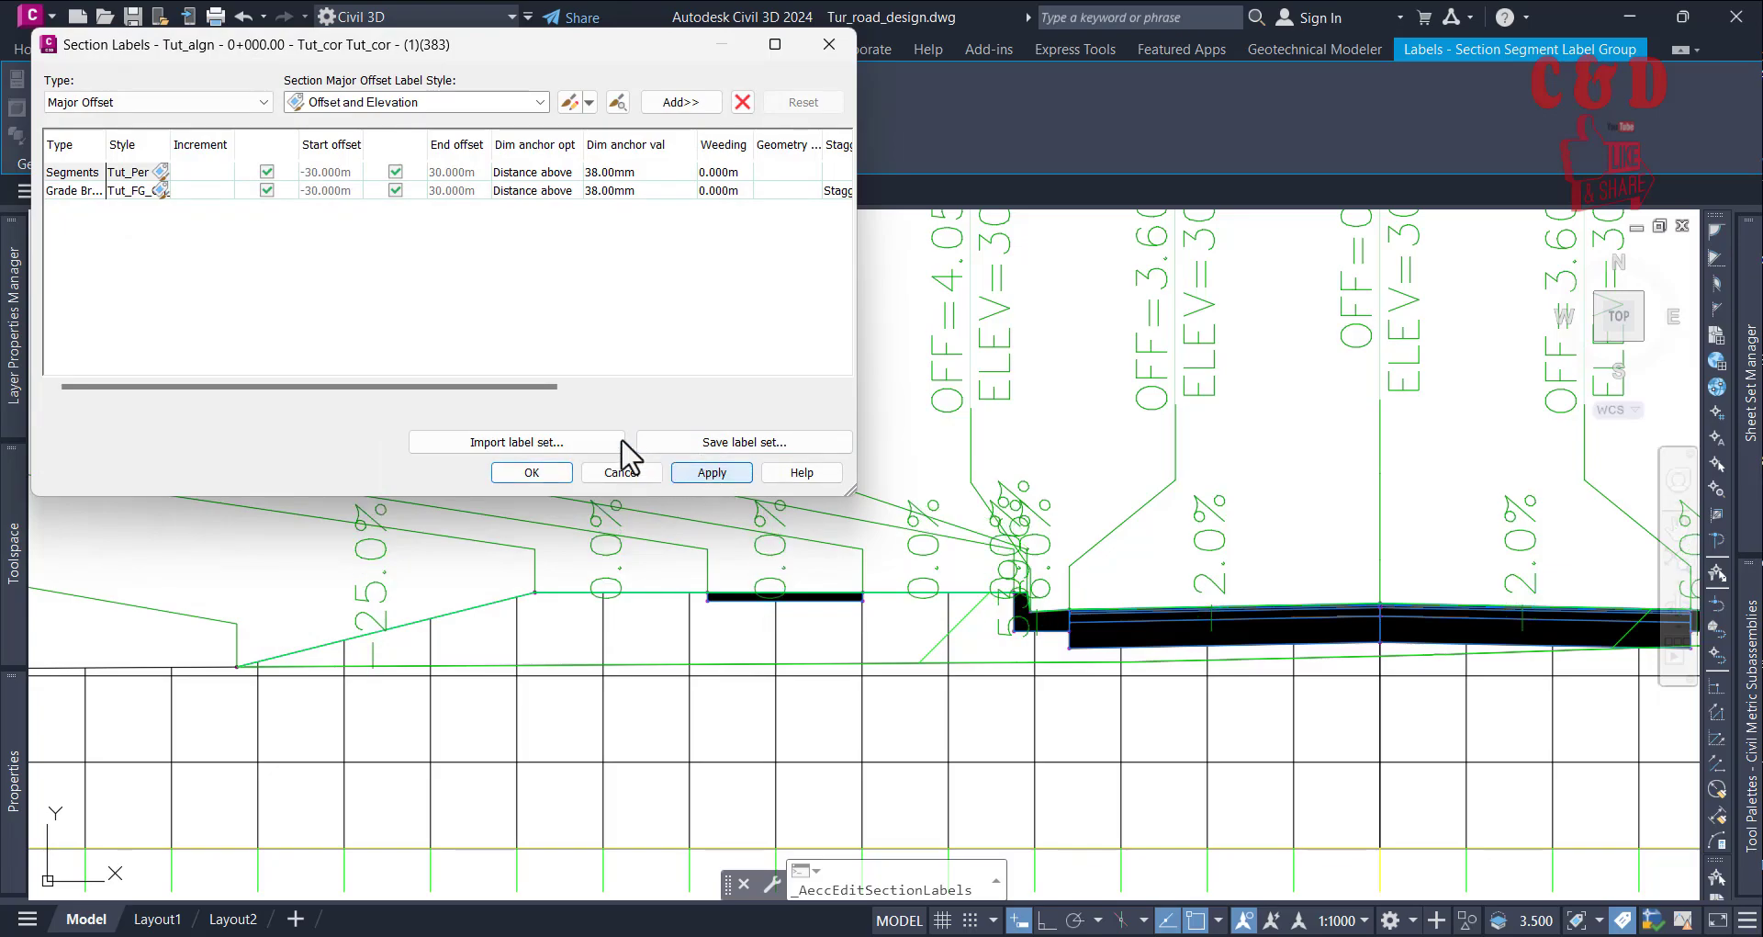
Set the Grade component's text Y offset to 1 mm in the Tut_Per style and apply it to the section labels
left_click(159, 171)
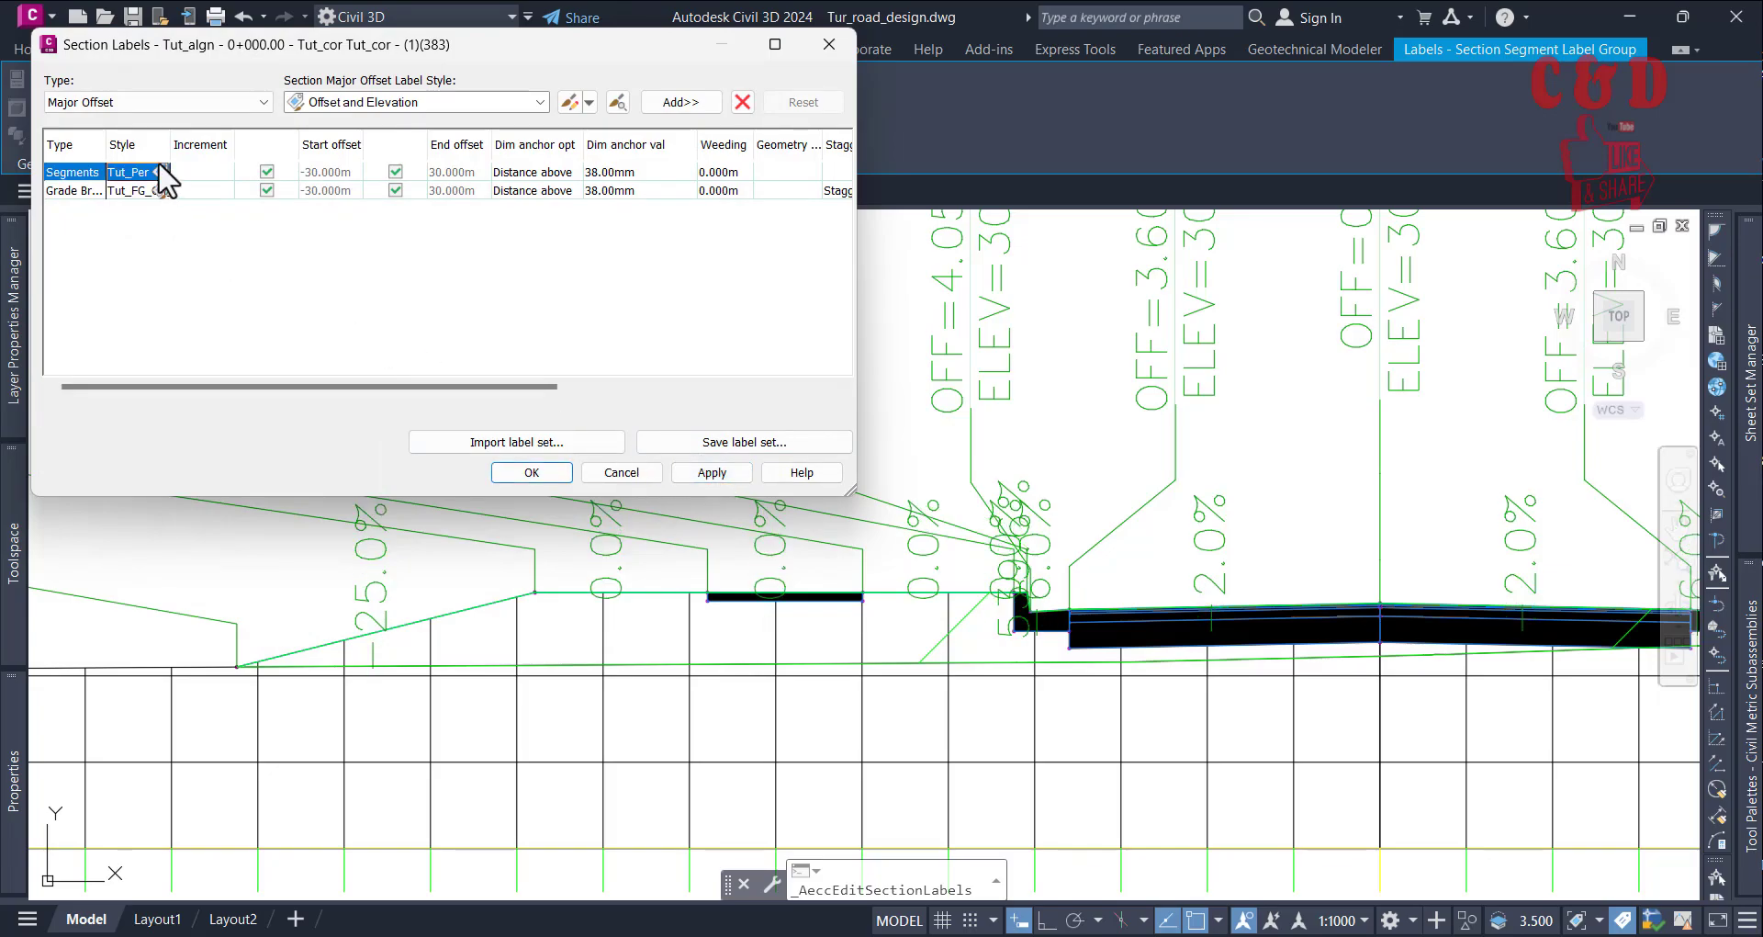
left_click(161, 172)
left_click(362, 118)
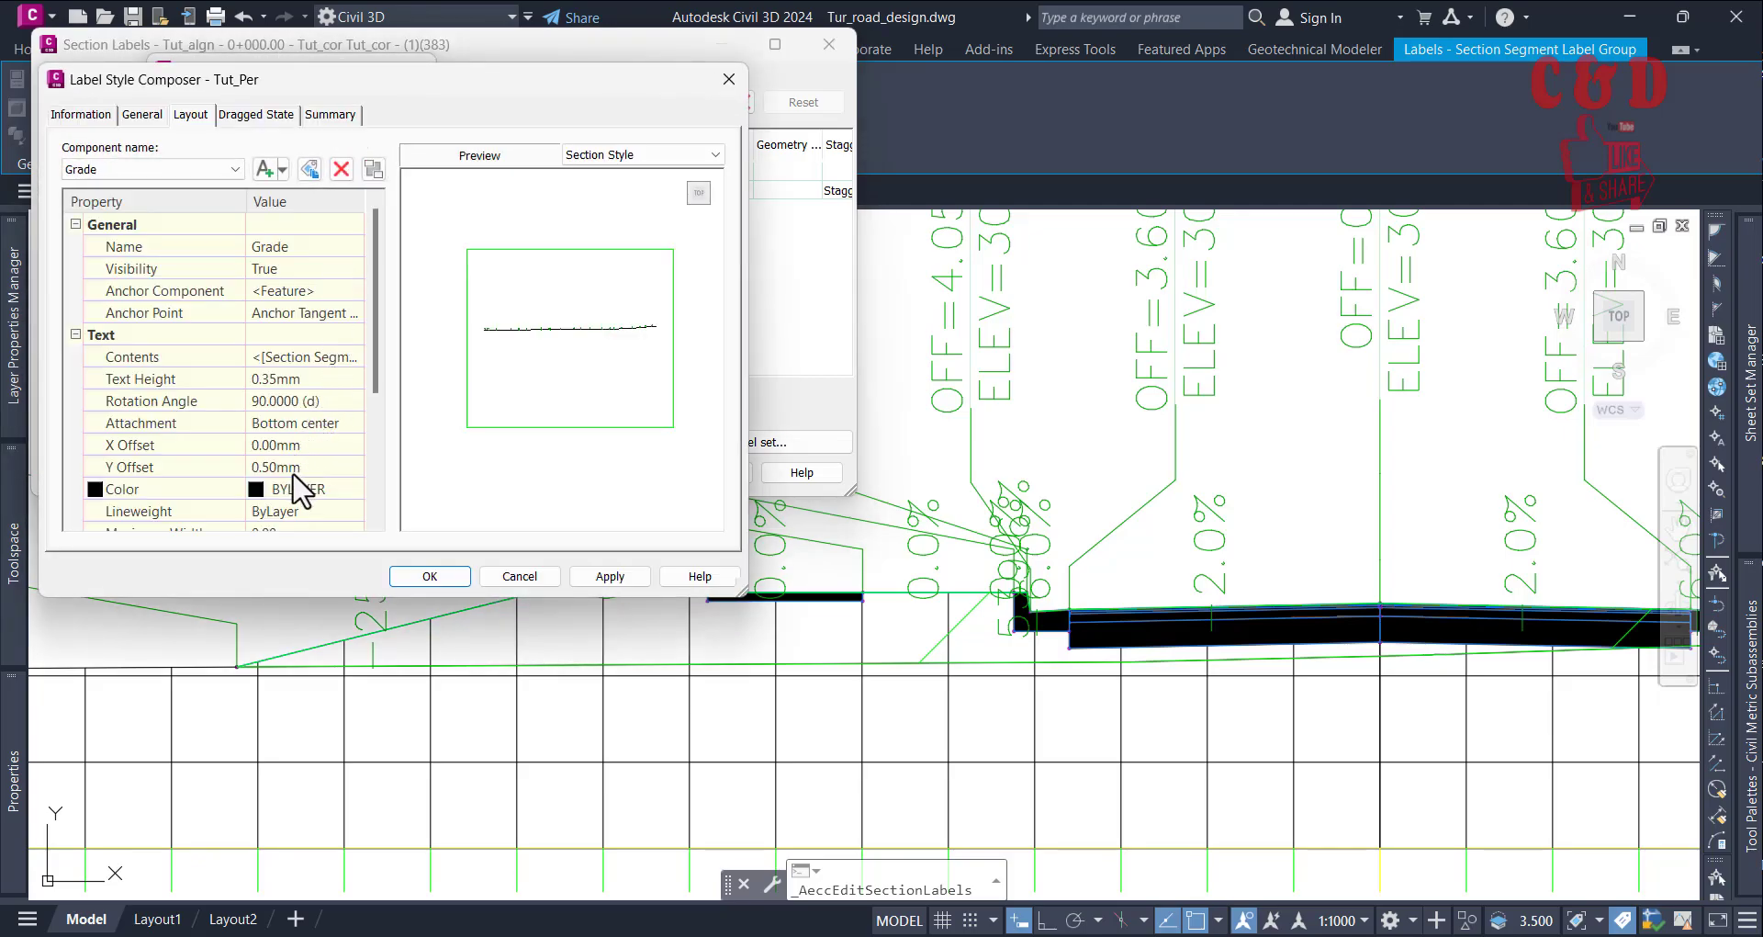
left_click(296, 467)
type("1")
key("Return")
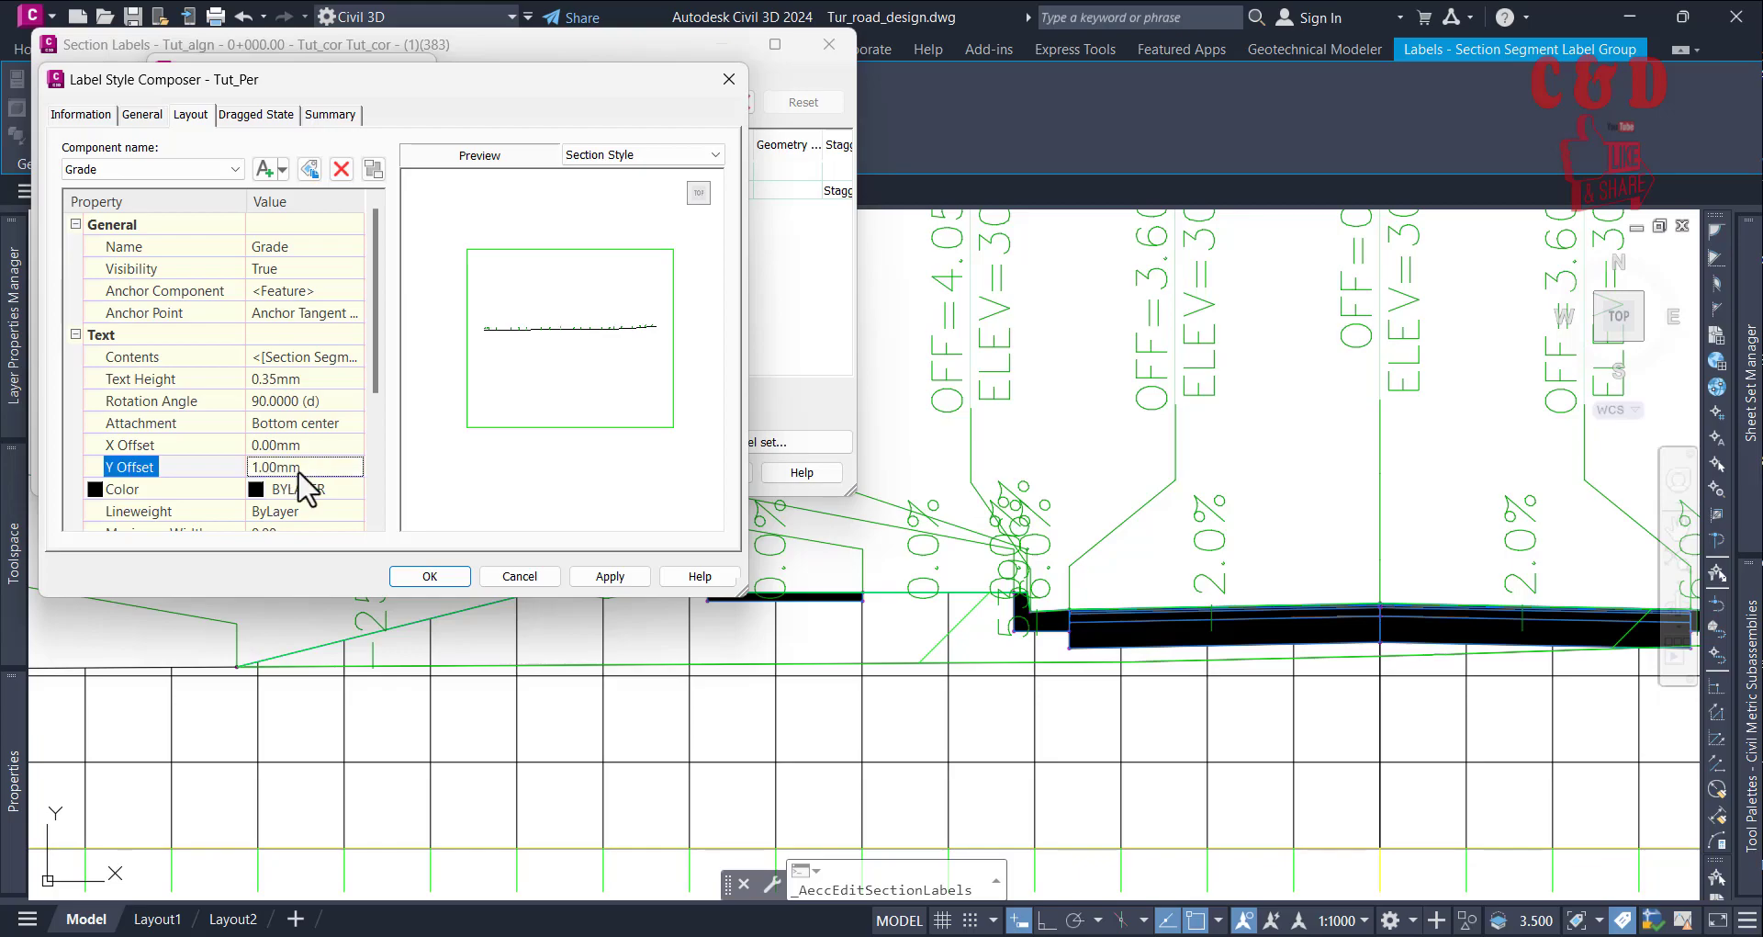
left_click(430, 576)
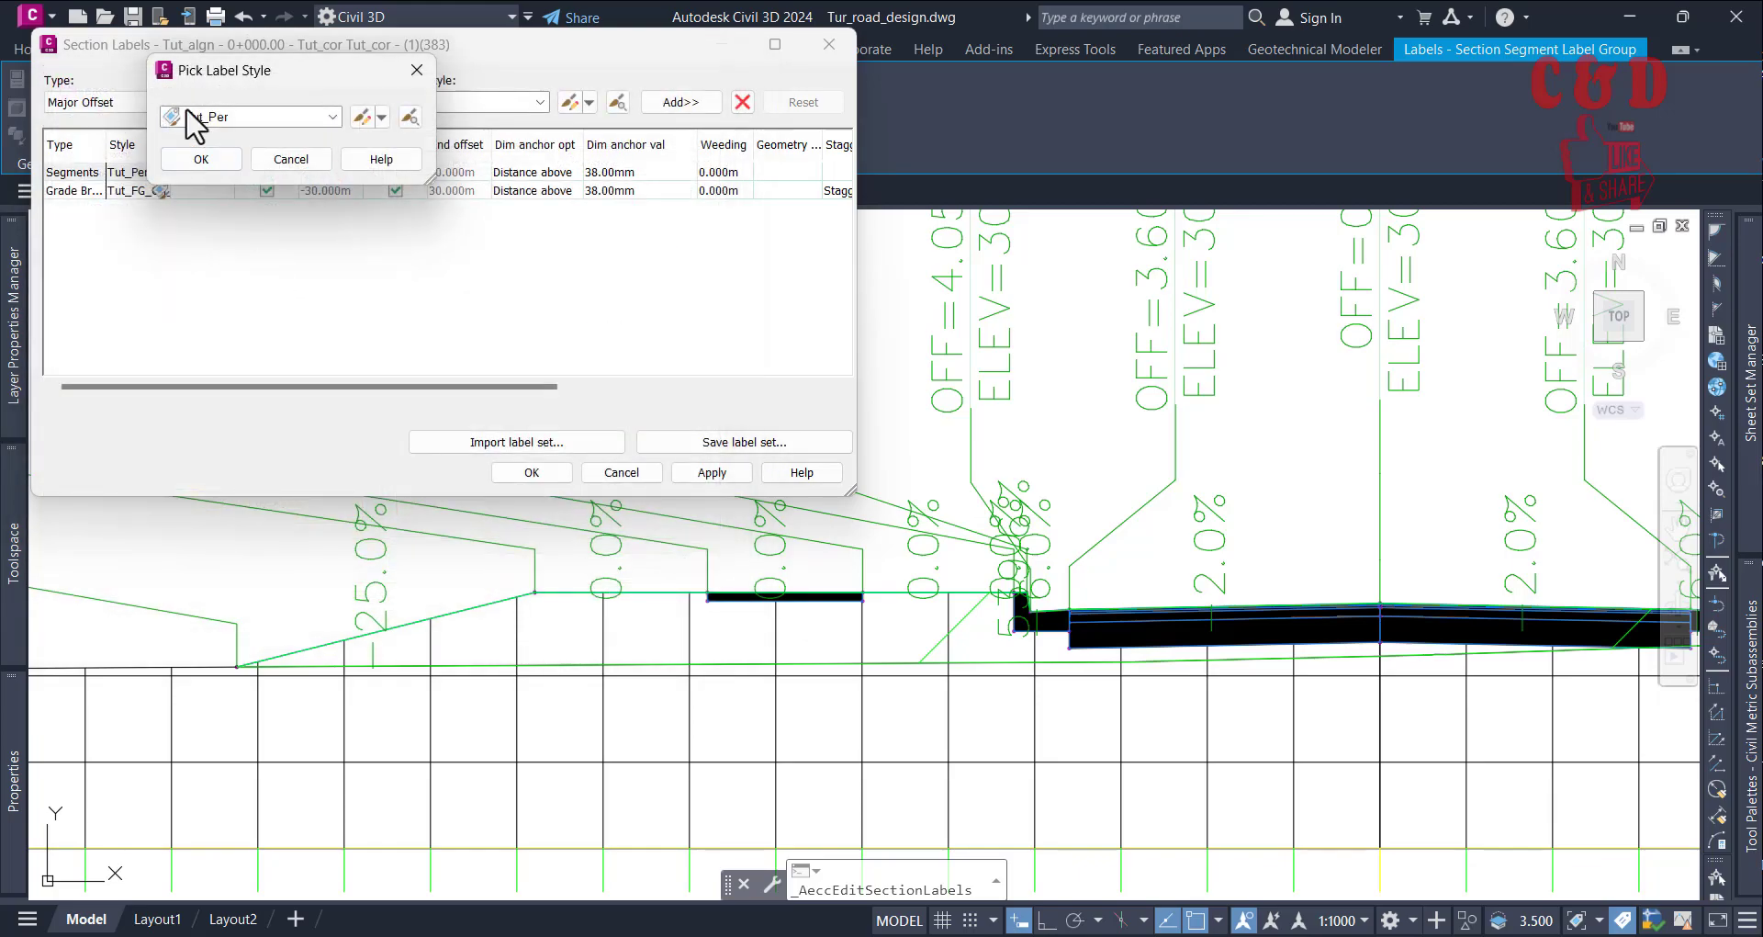
left_click(201, 159)
left_click(722, 474)
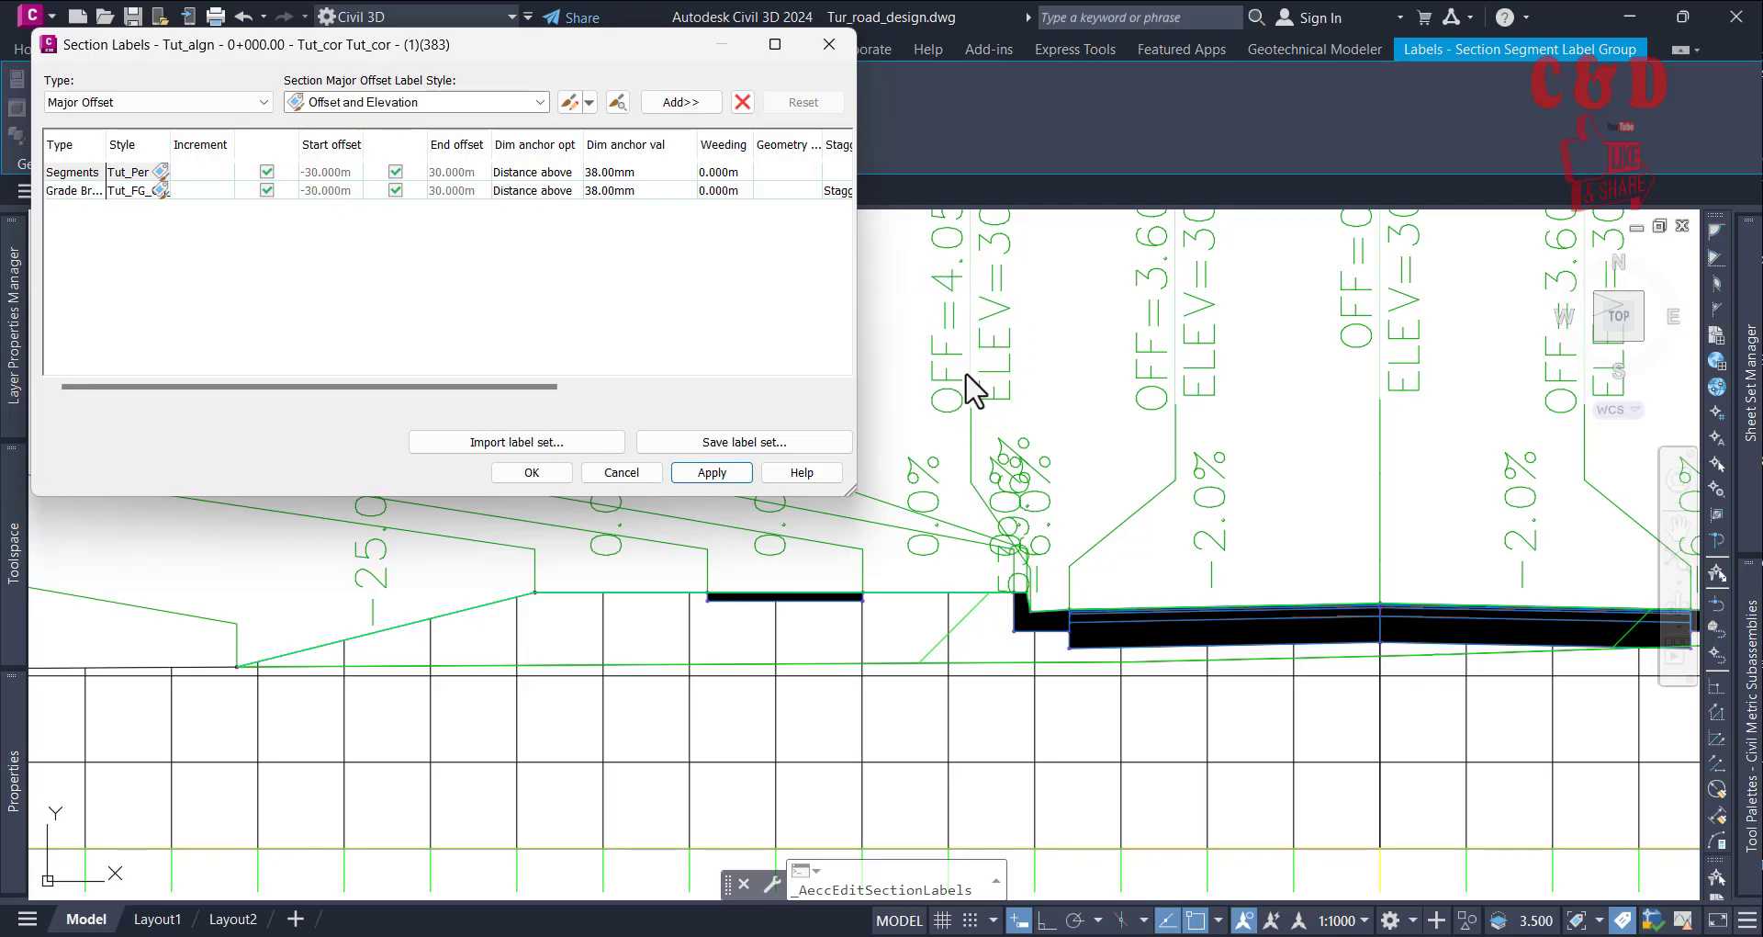
Set the Segments label's weeding to 0.1 m, apply it and accept the section label settings
left_click(718, 172)
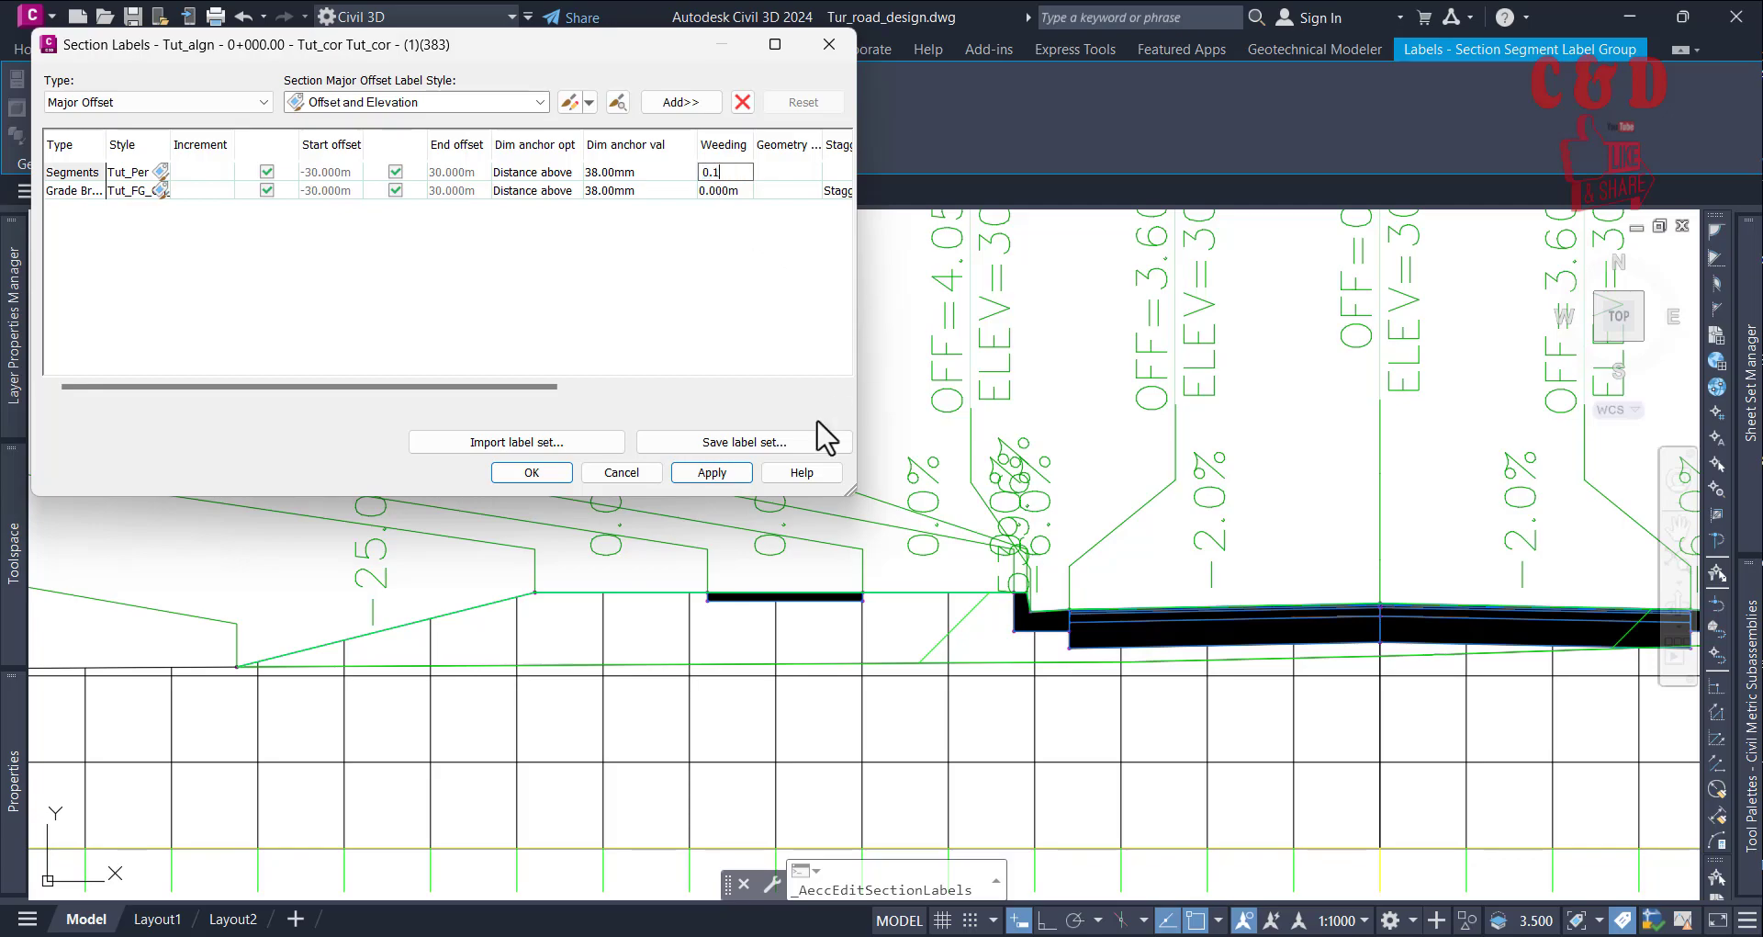
left_click(722, 472)
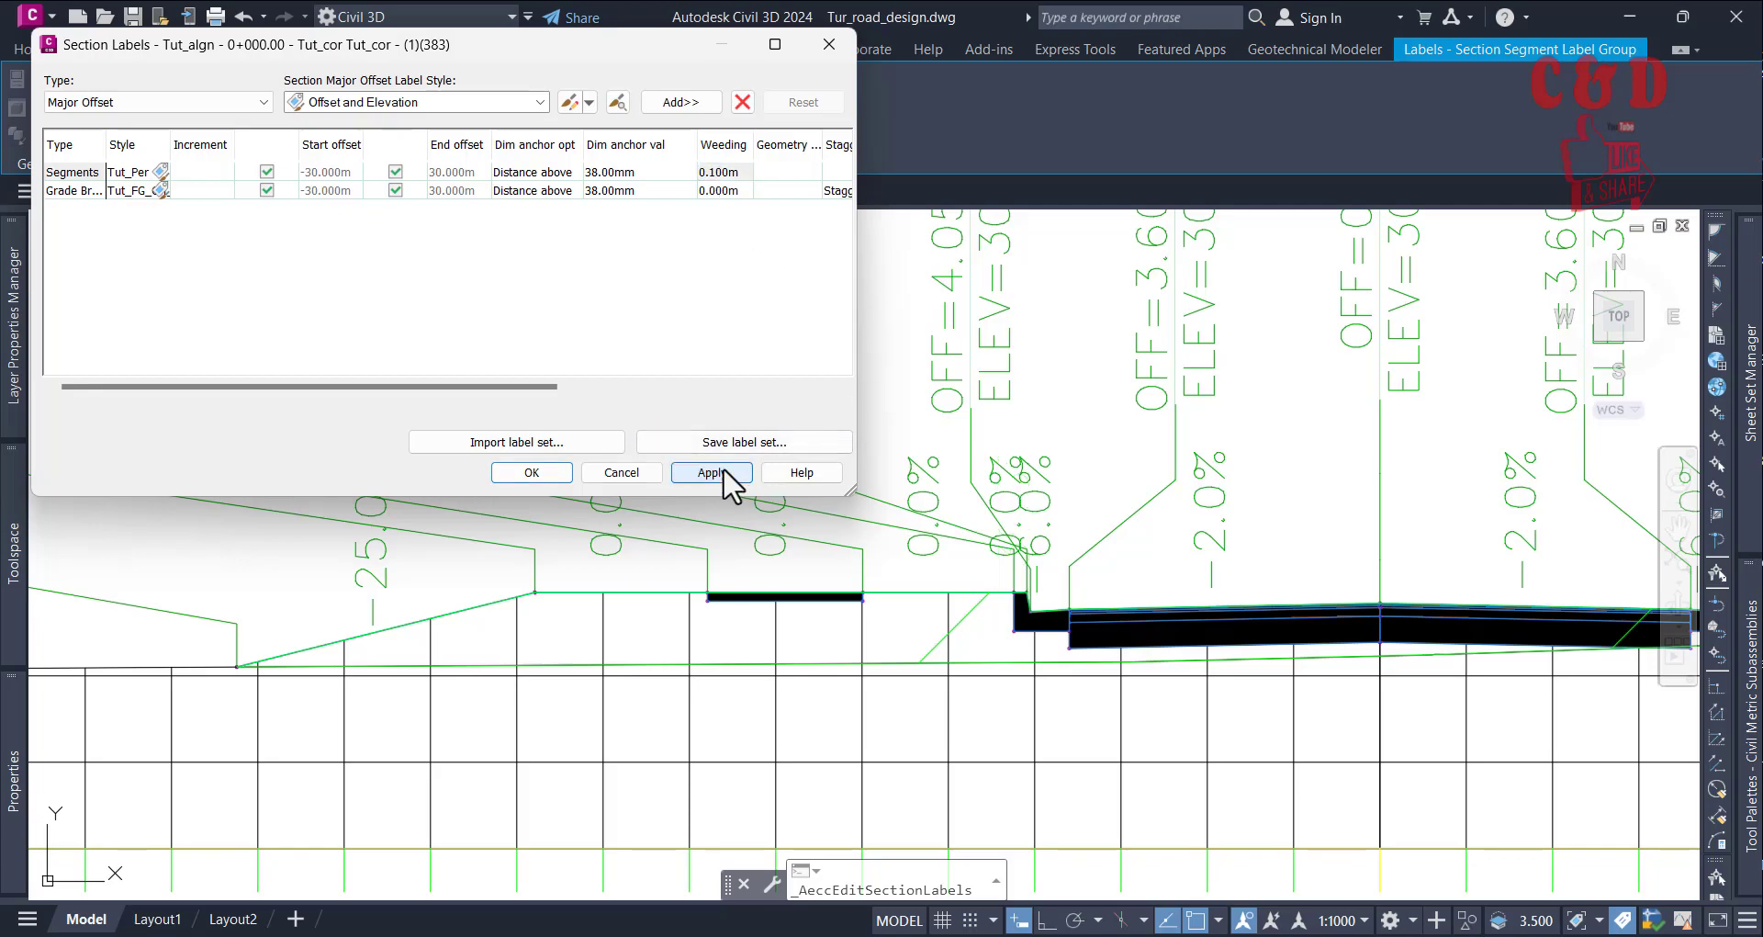
left_click(544, 478)
Examine the rotated percent grade labels around the kerb and along the whole cross section for remaining overlaps
scroll(1010, 564, "up", 2)
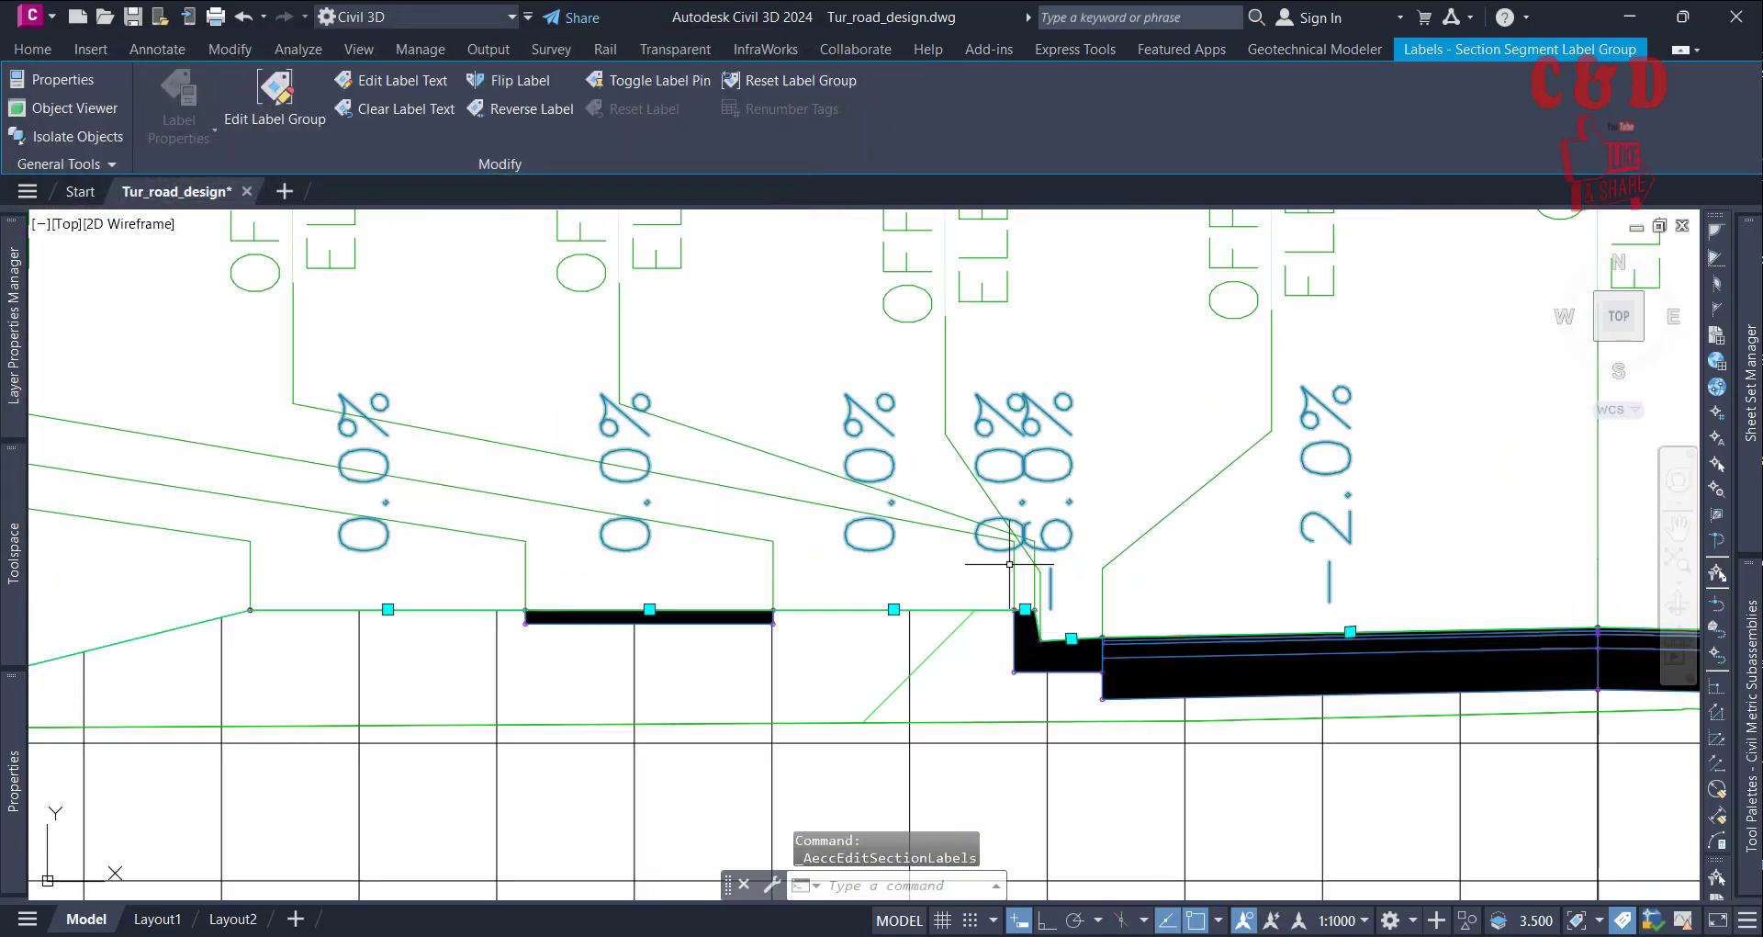
scroll(1010, 564, "up", 2)
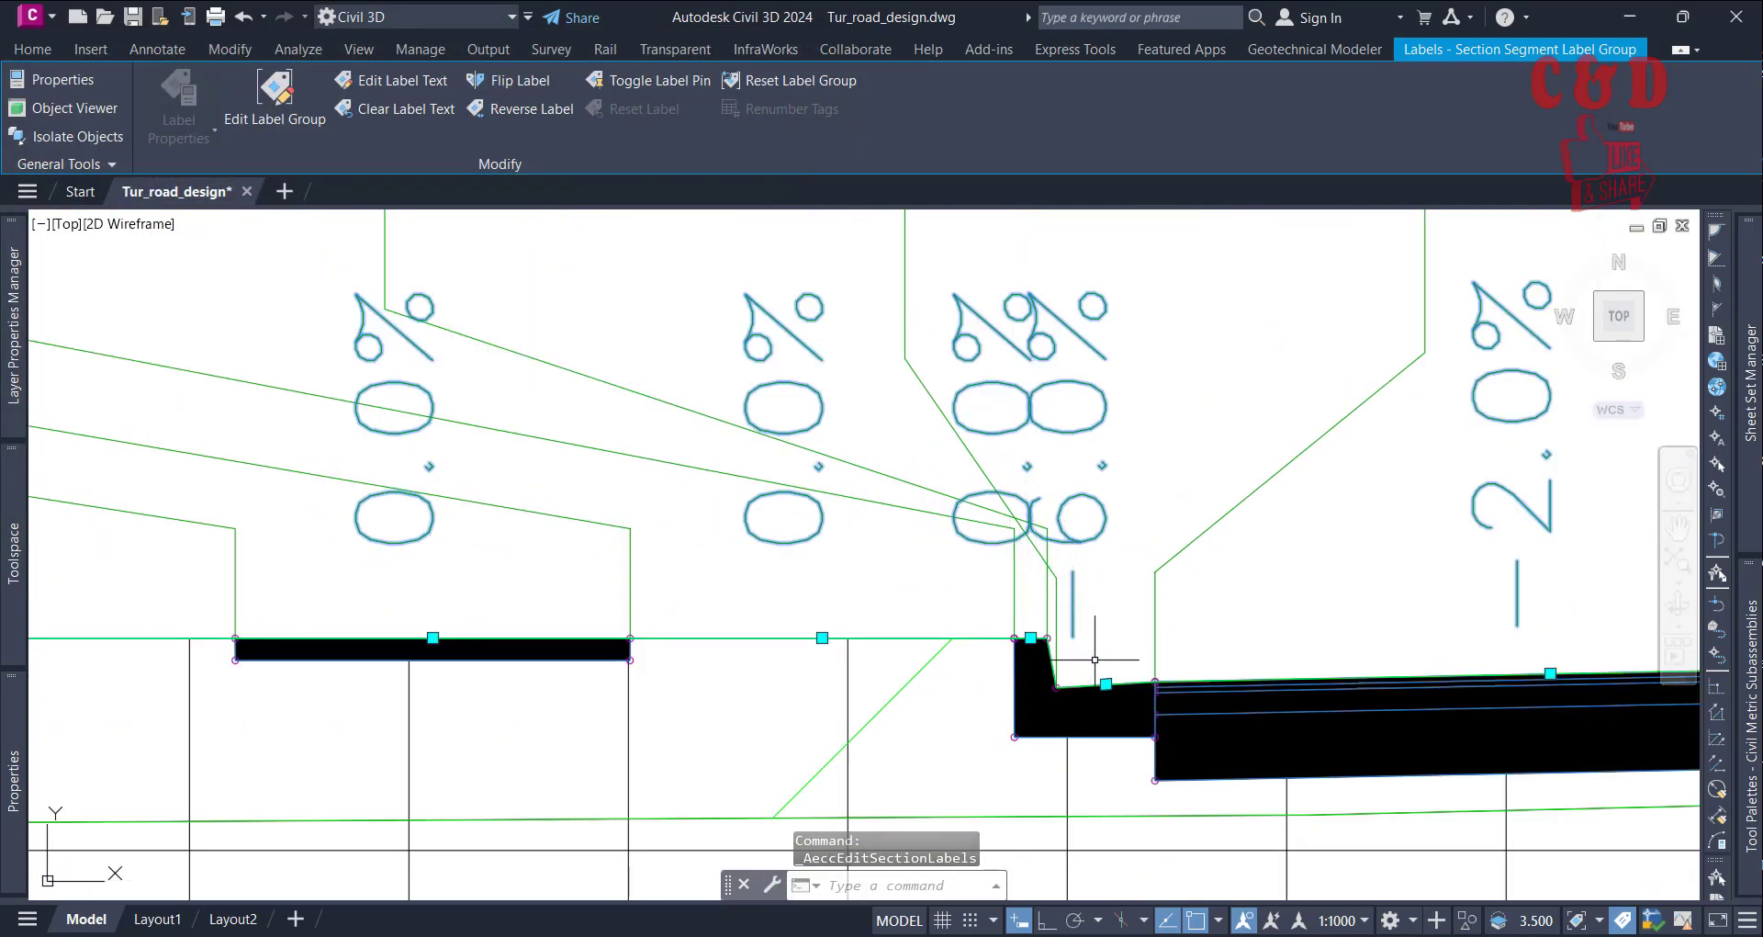
key("Escape")
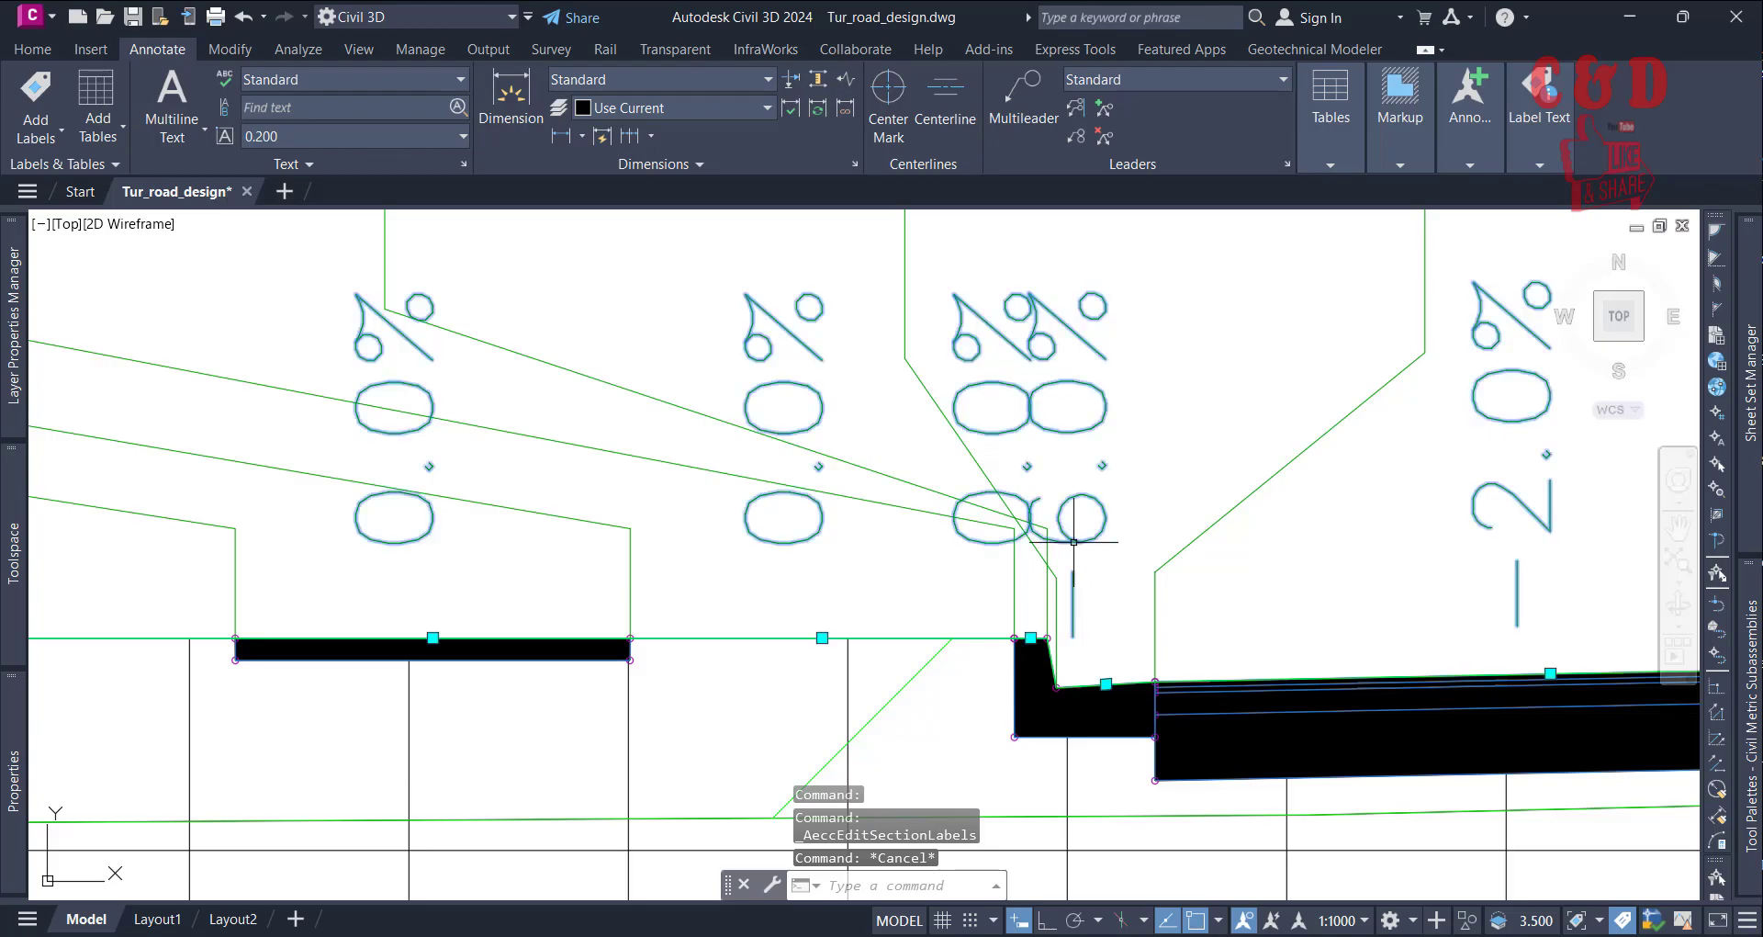
left_click(1074, 542)
scroll(1015, 551, "down", 3)
scroll(747, 638, "up", 3)
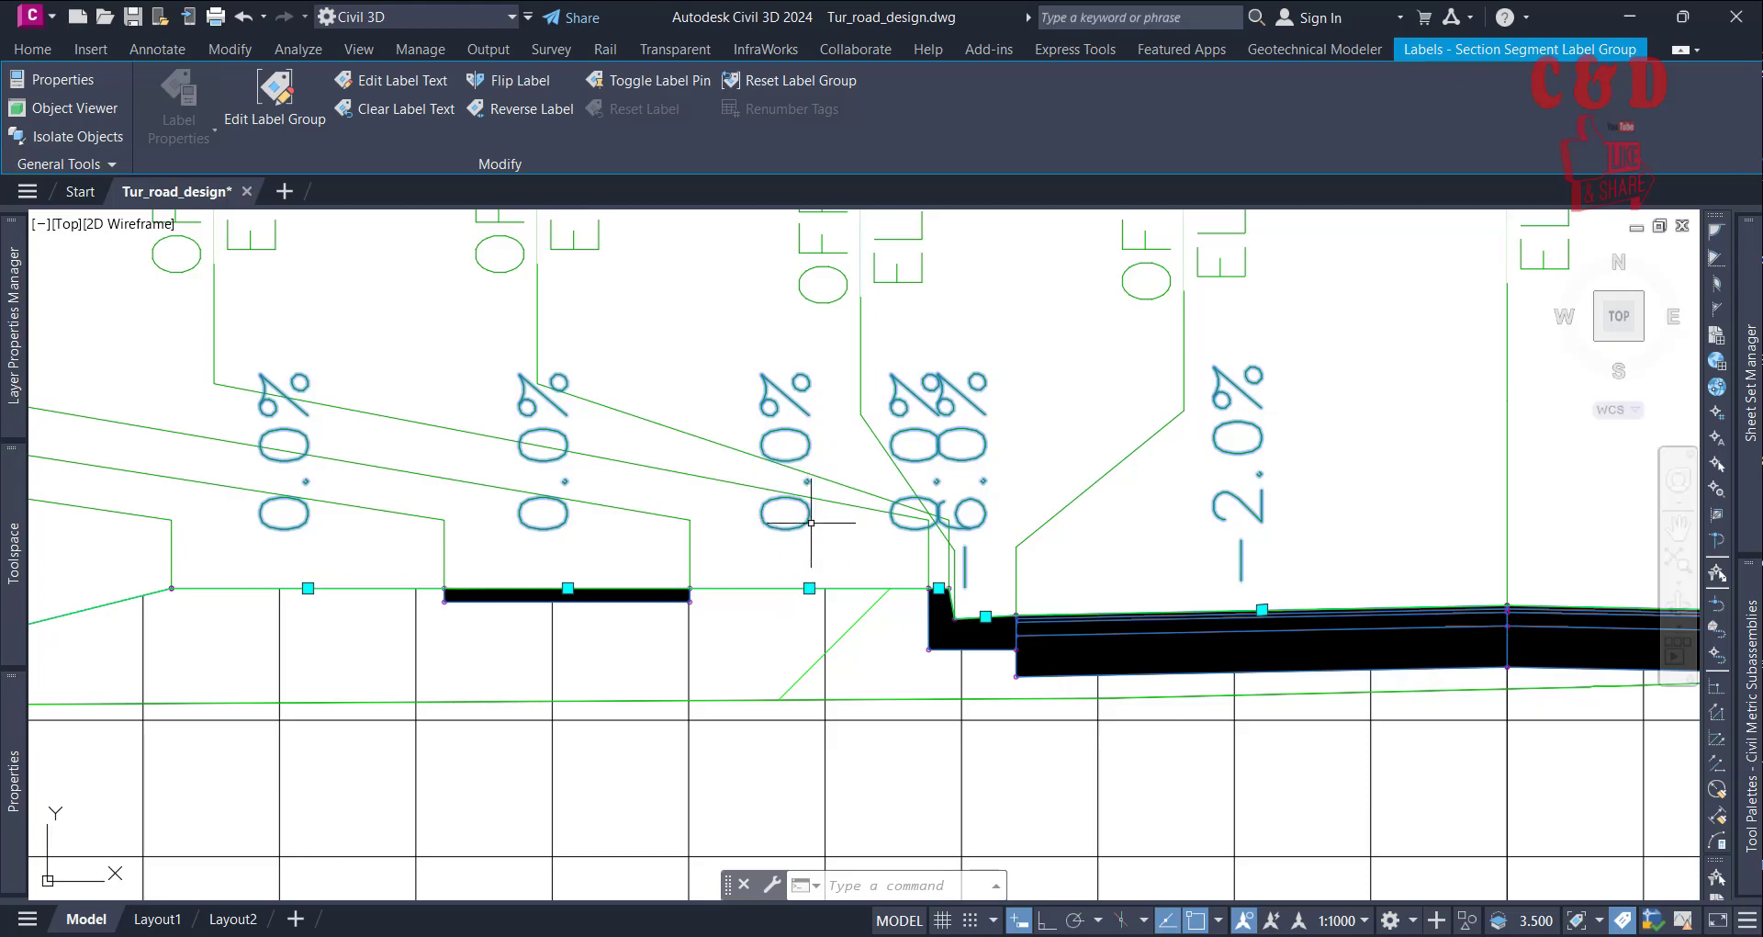
scroll(923, 593, "down", 4)
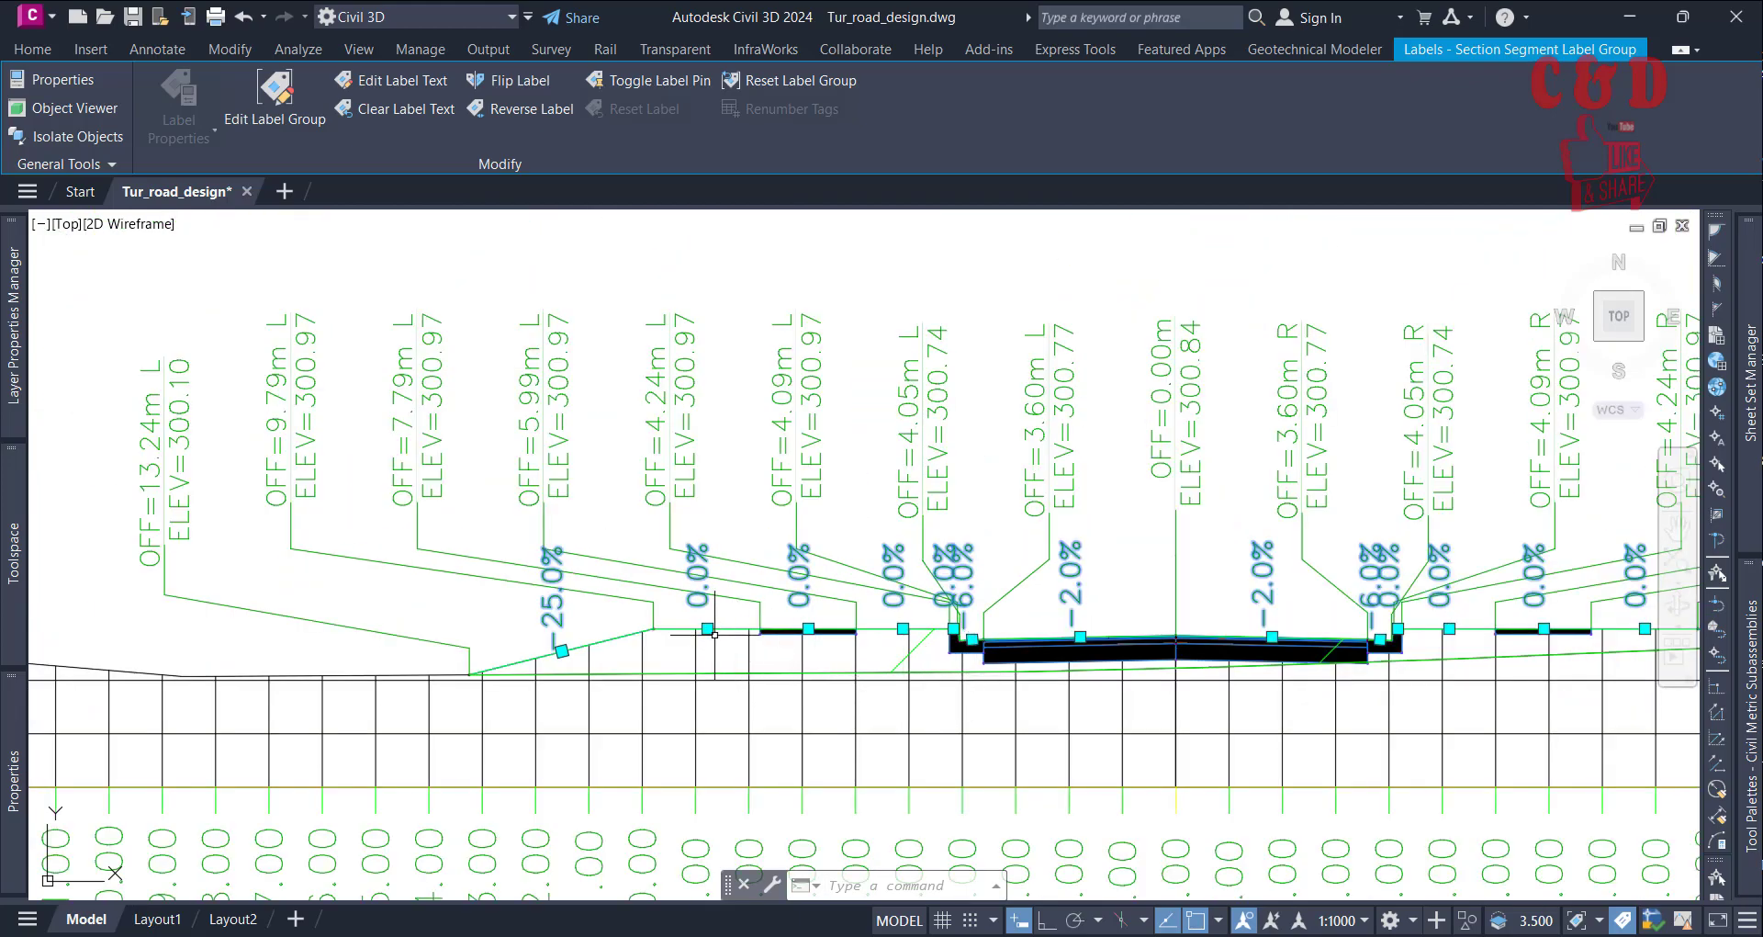
scroll(721, 635, "up", 3)
scroll(892, 617, "down", 3)
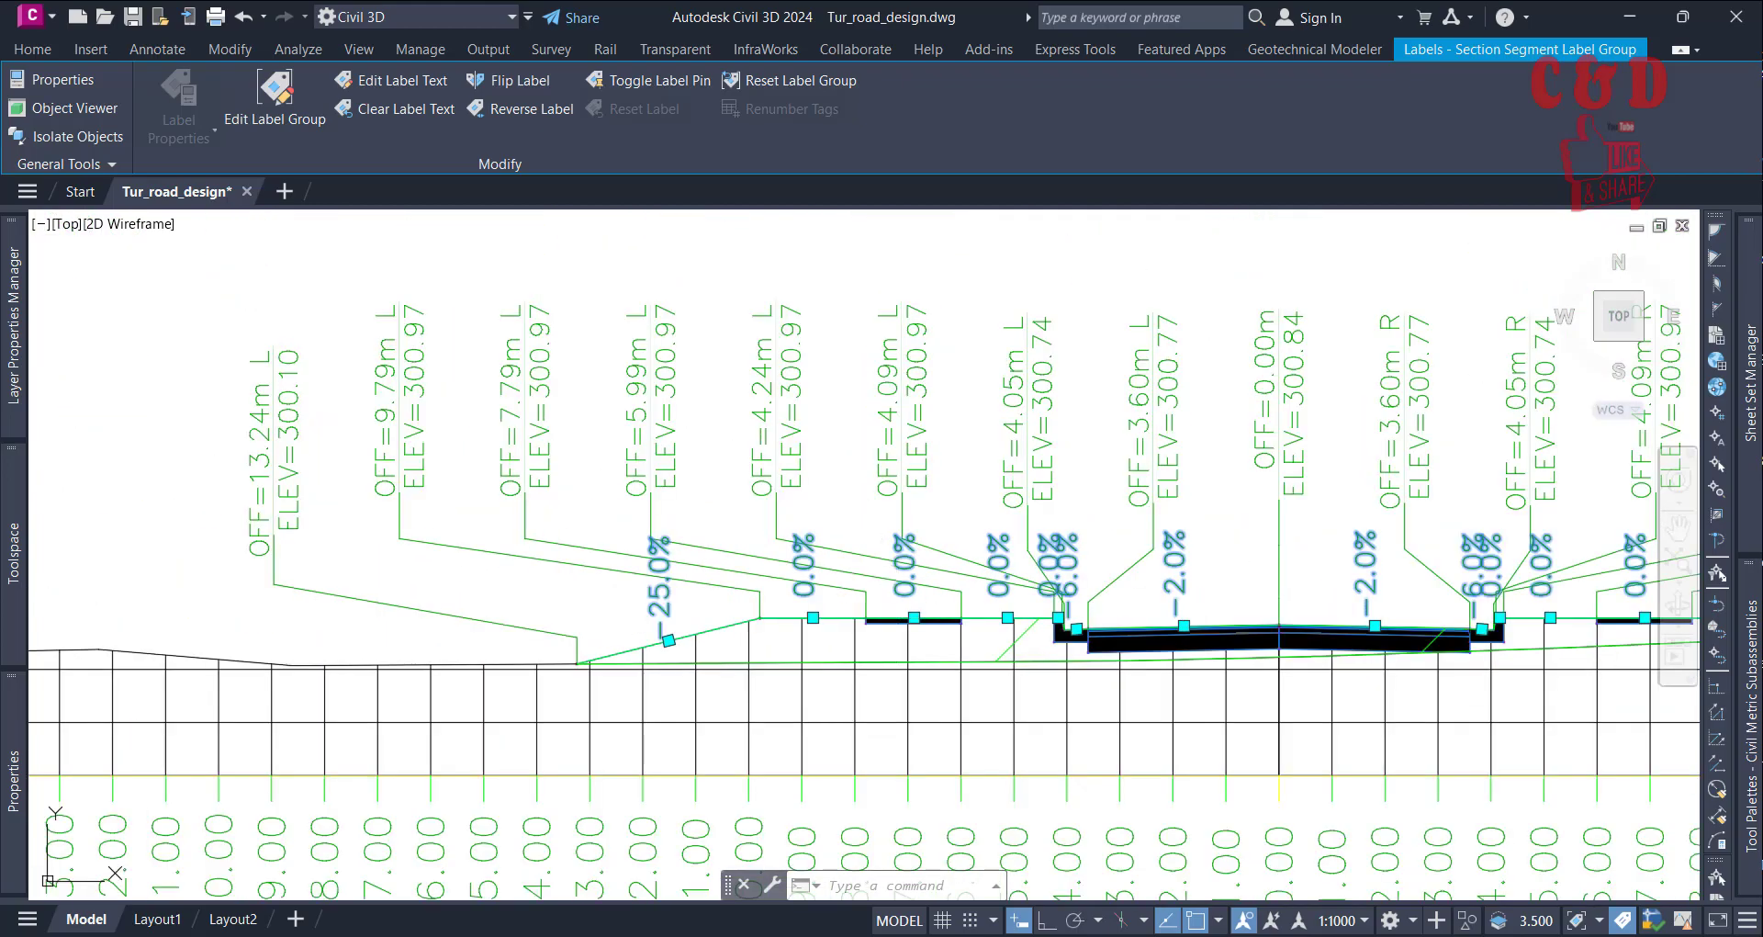
key("Escape")
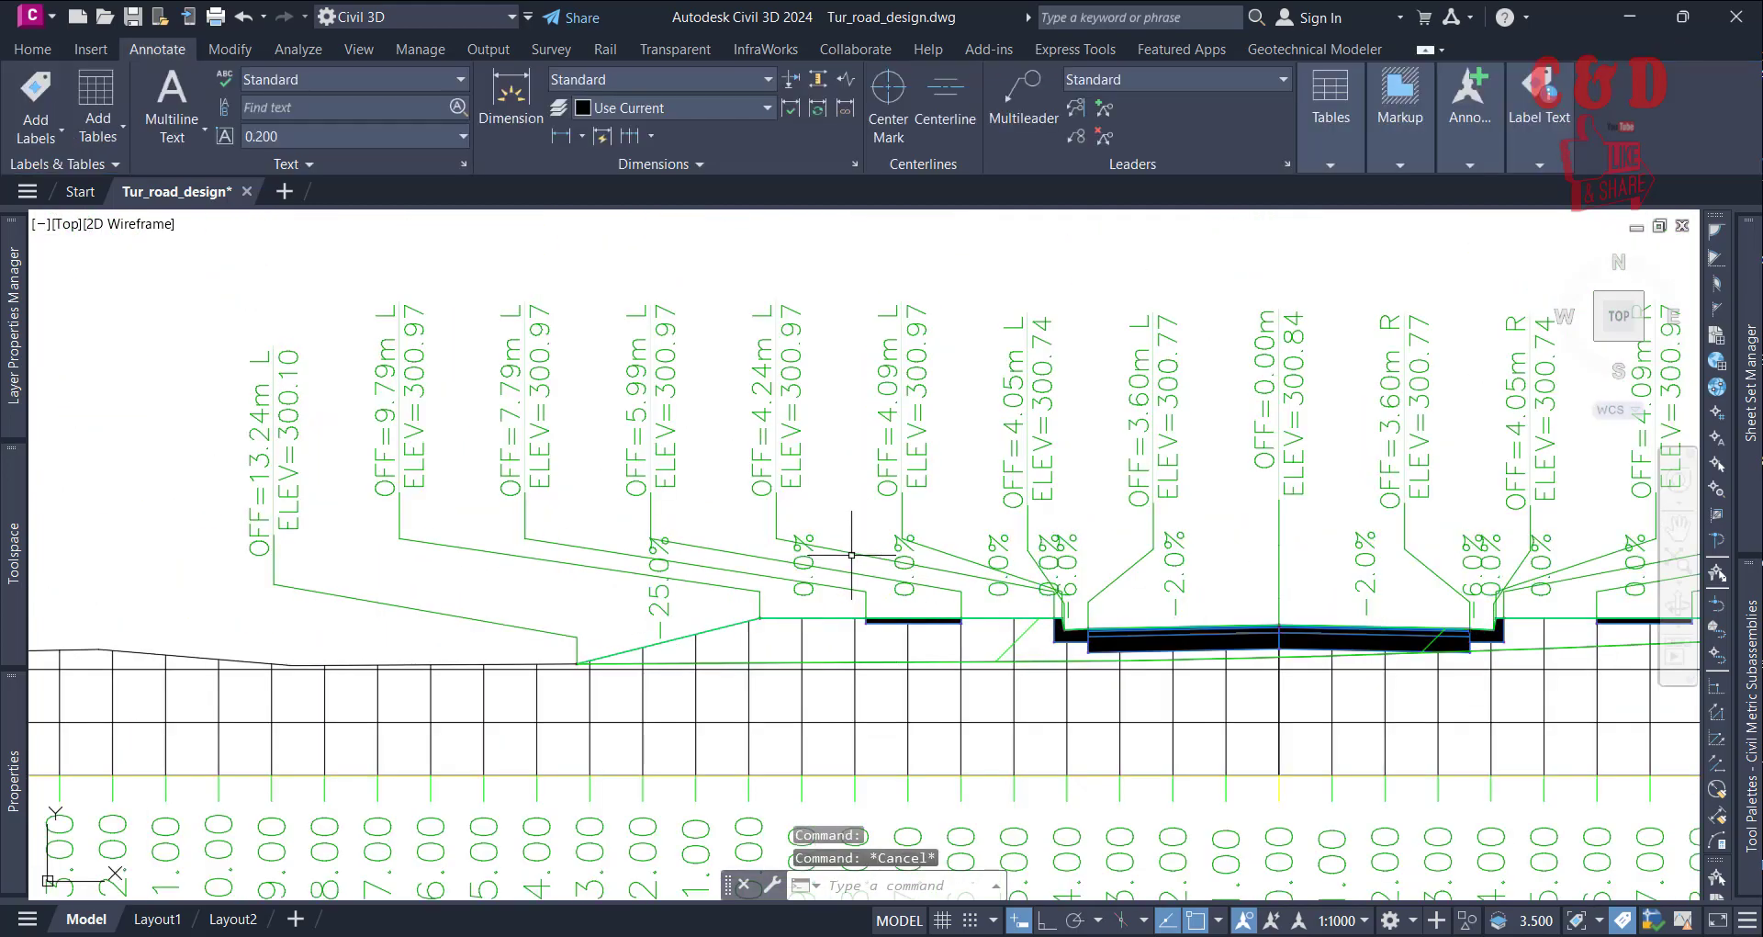
Open the Segments label's Tut_Per style for editing and check the anchor point options of its Grade component
left_click(806, 595)
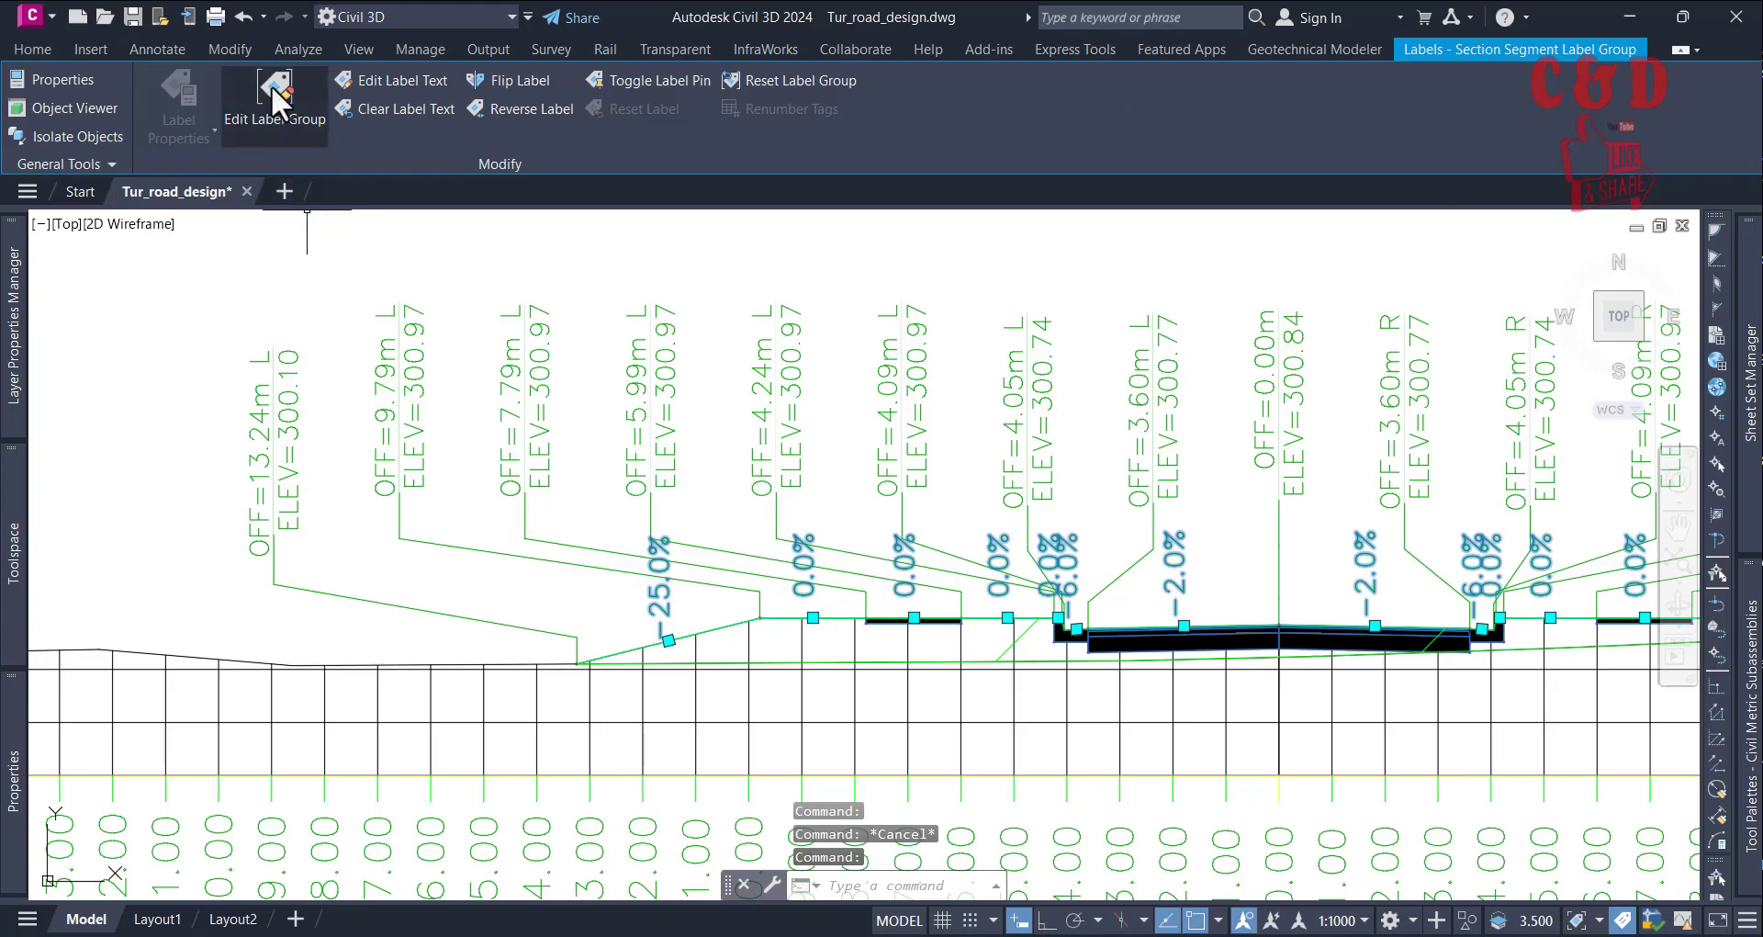
left_click(256, 112)
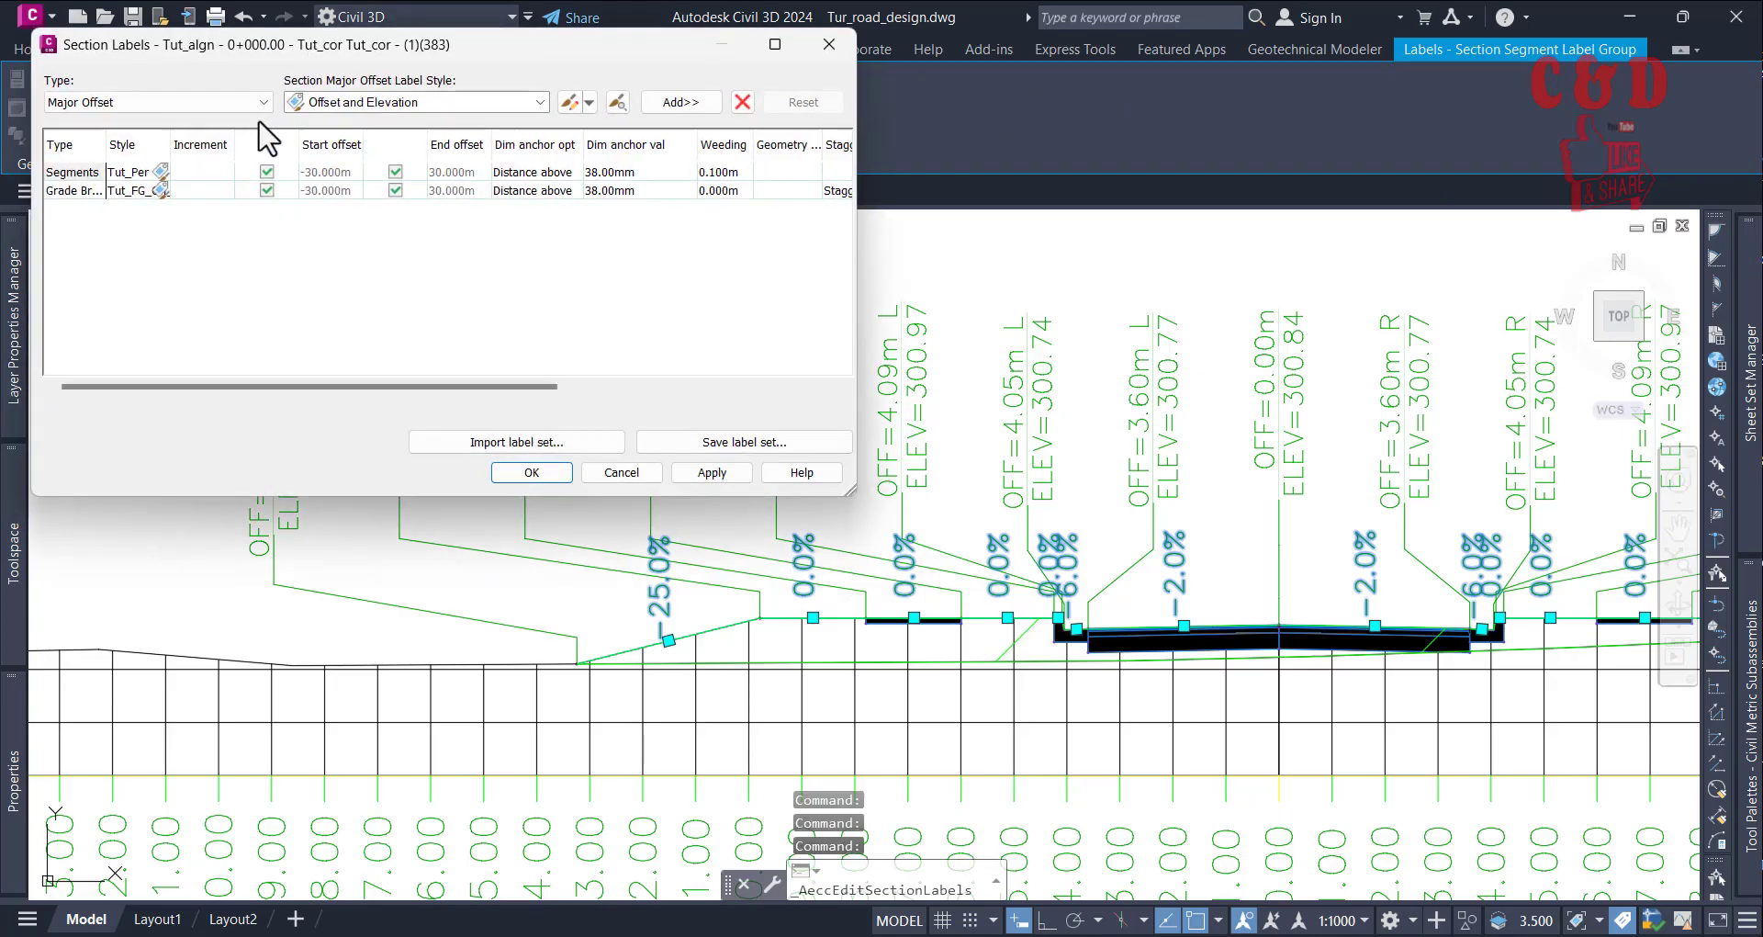
left_click(161, 172)
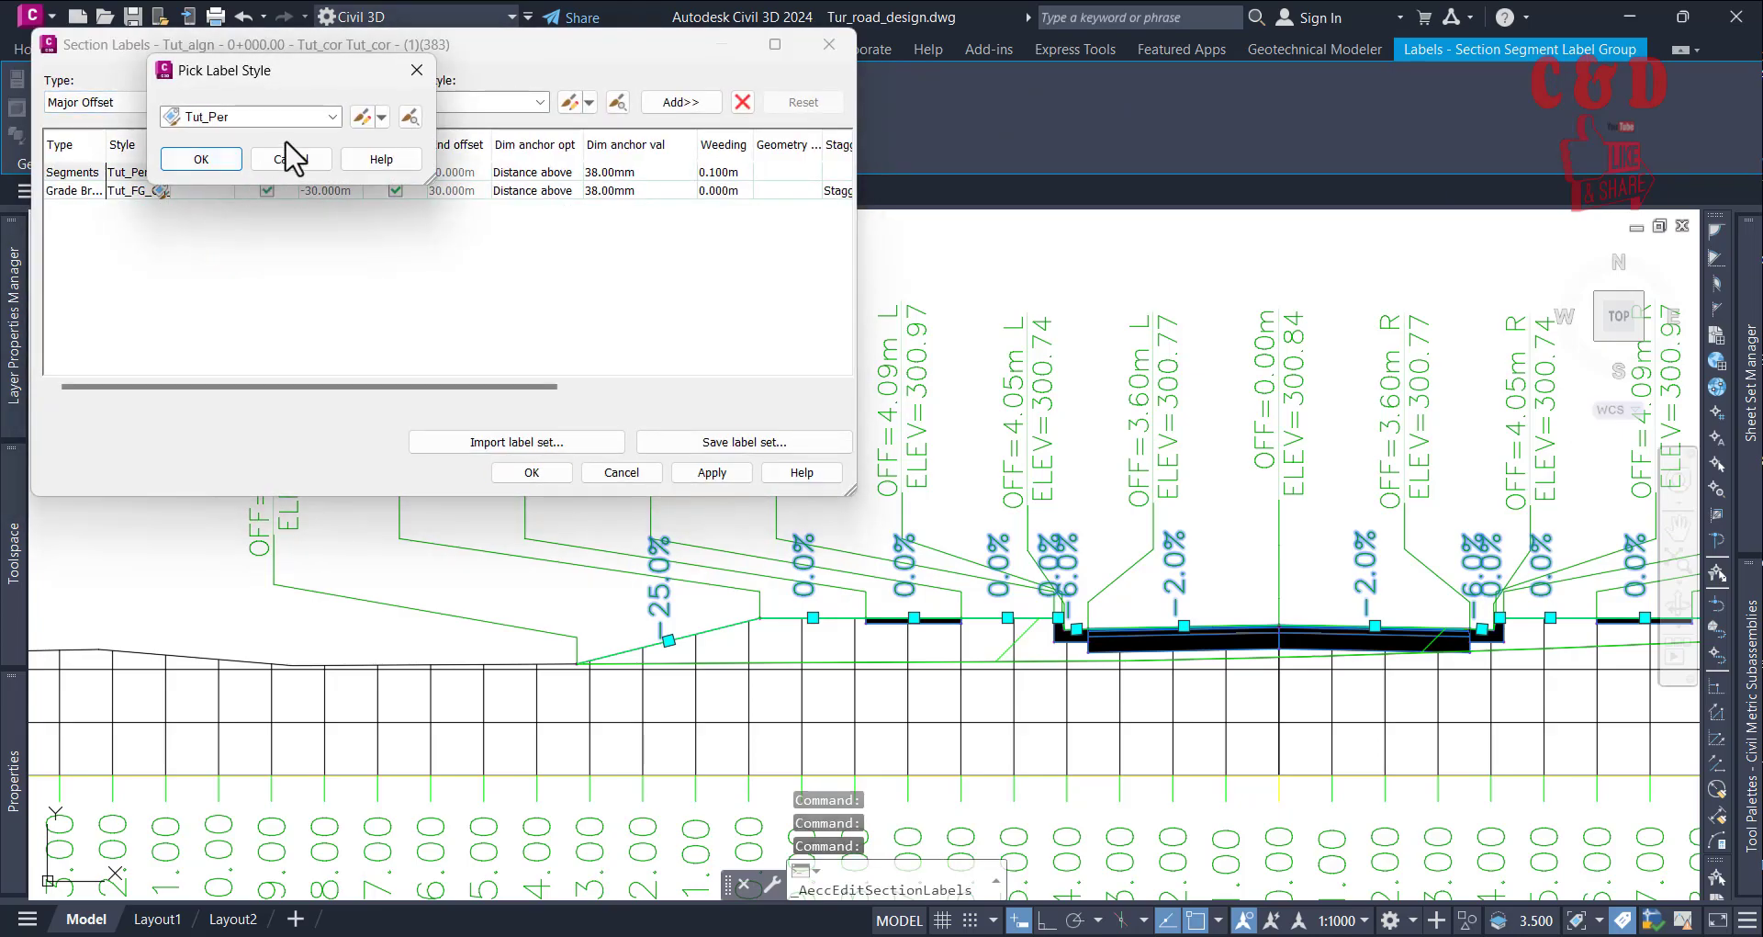
left_click(362, 121)
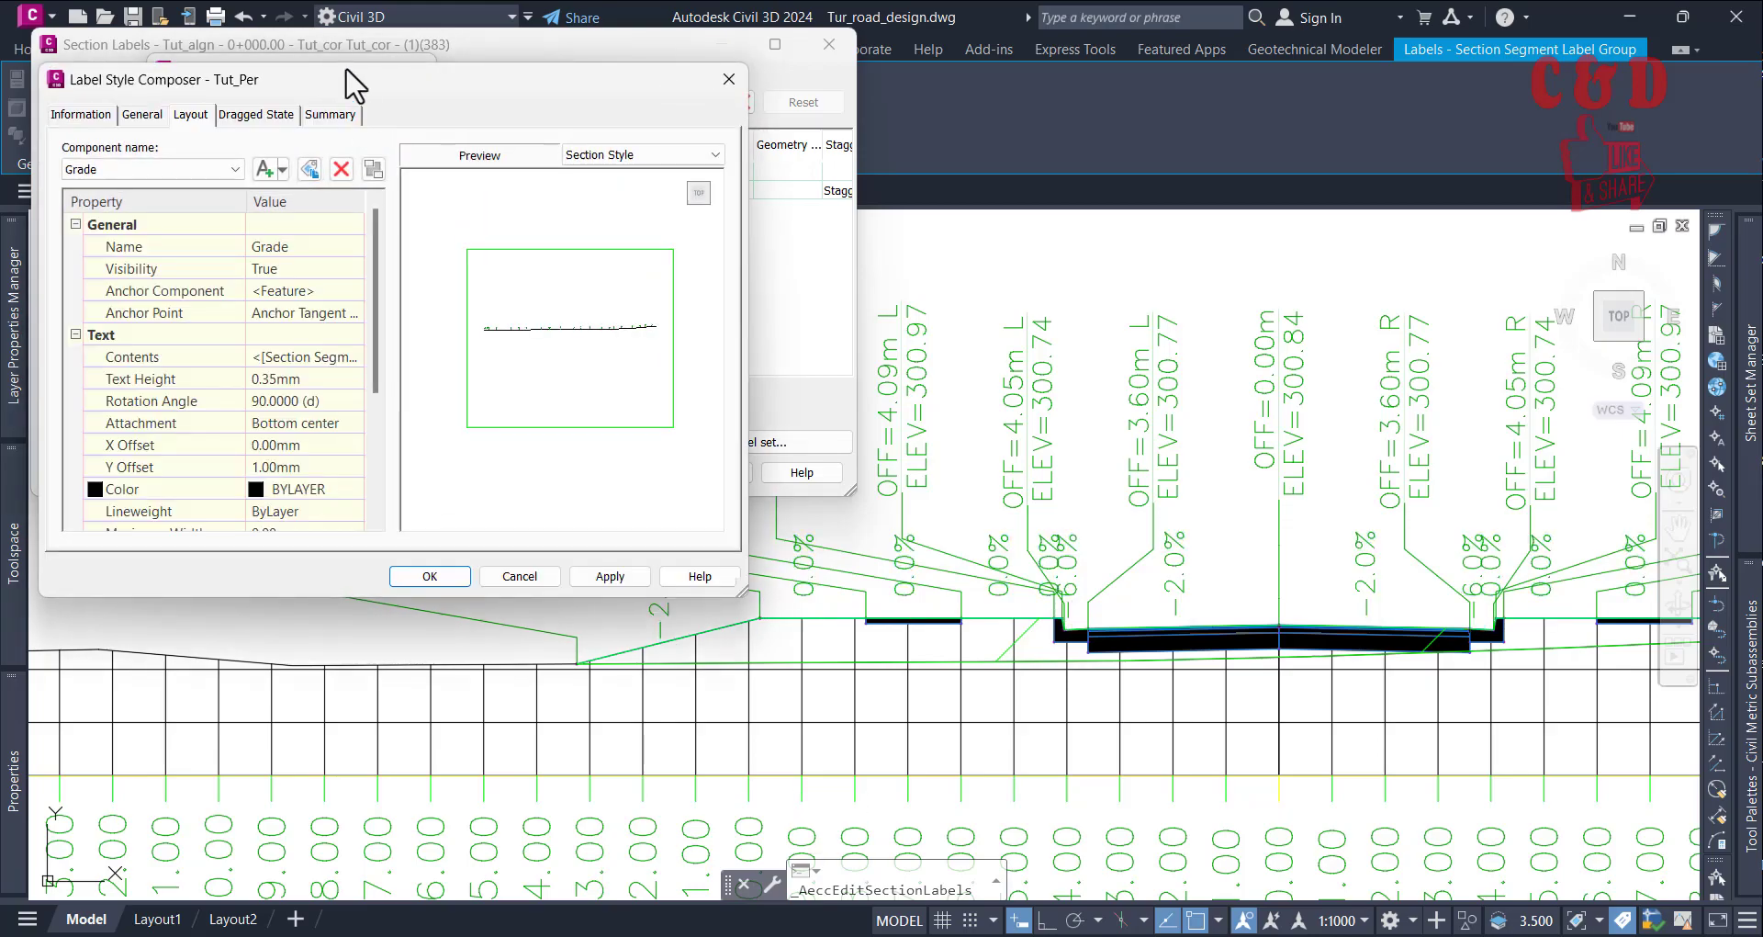
left_click_drag(352, 92, 362, 155)
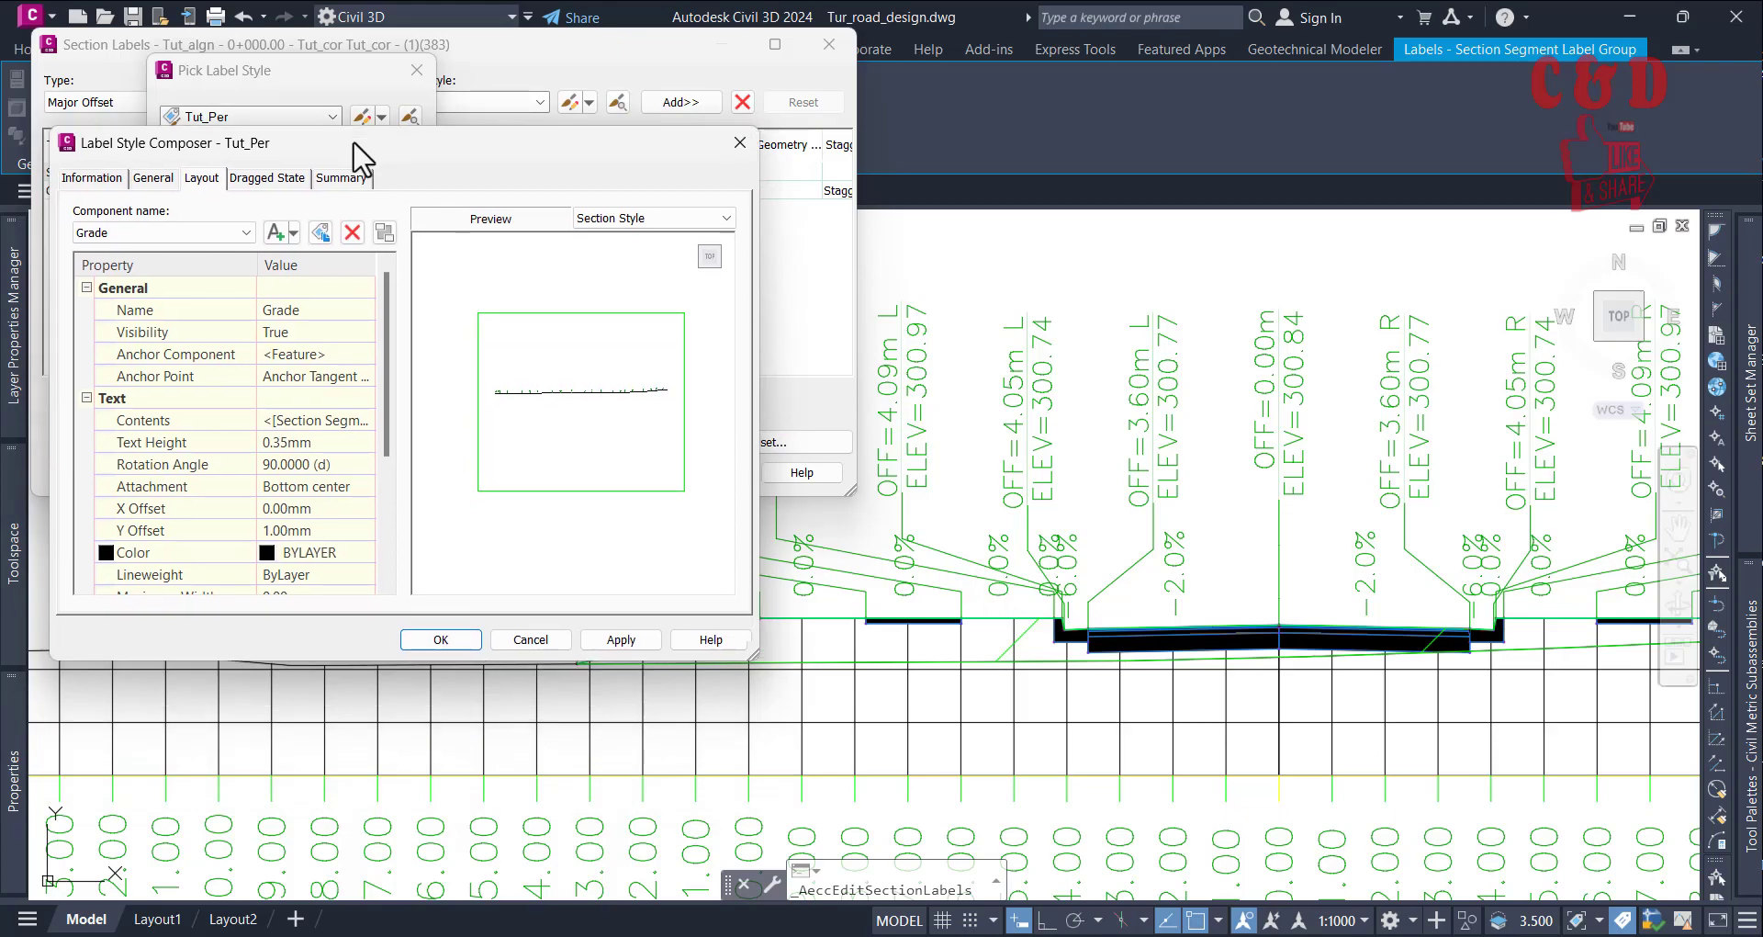
mouse_move(382, 360)
left_mouse_down()
mouse_move(389, 439)
mouse_move(391, 330)
left_mouse_up()
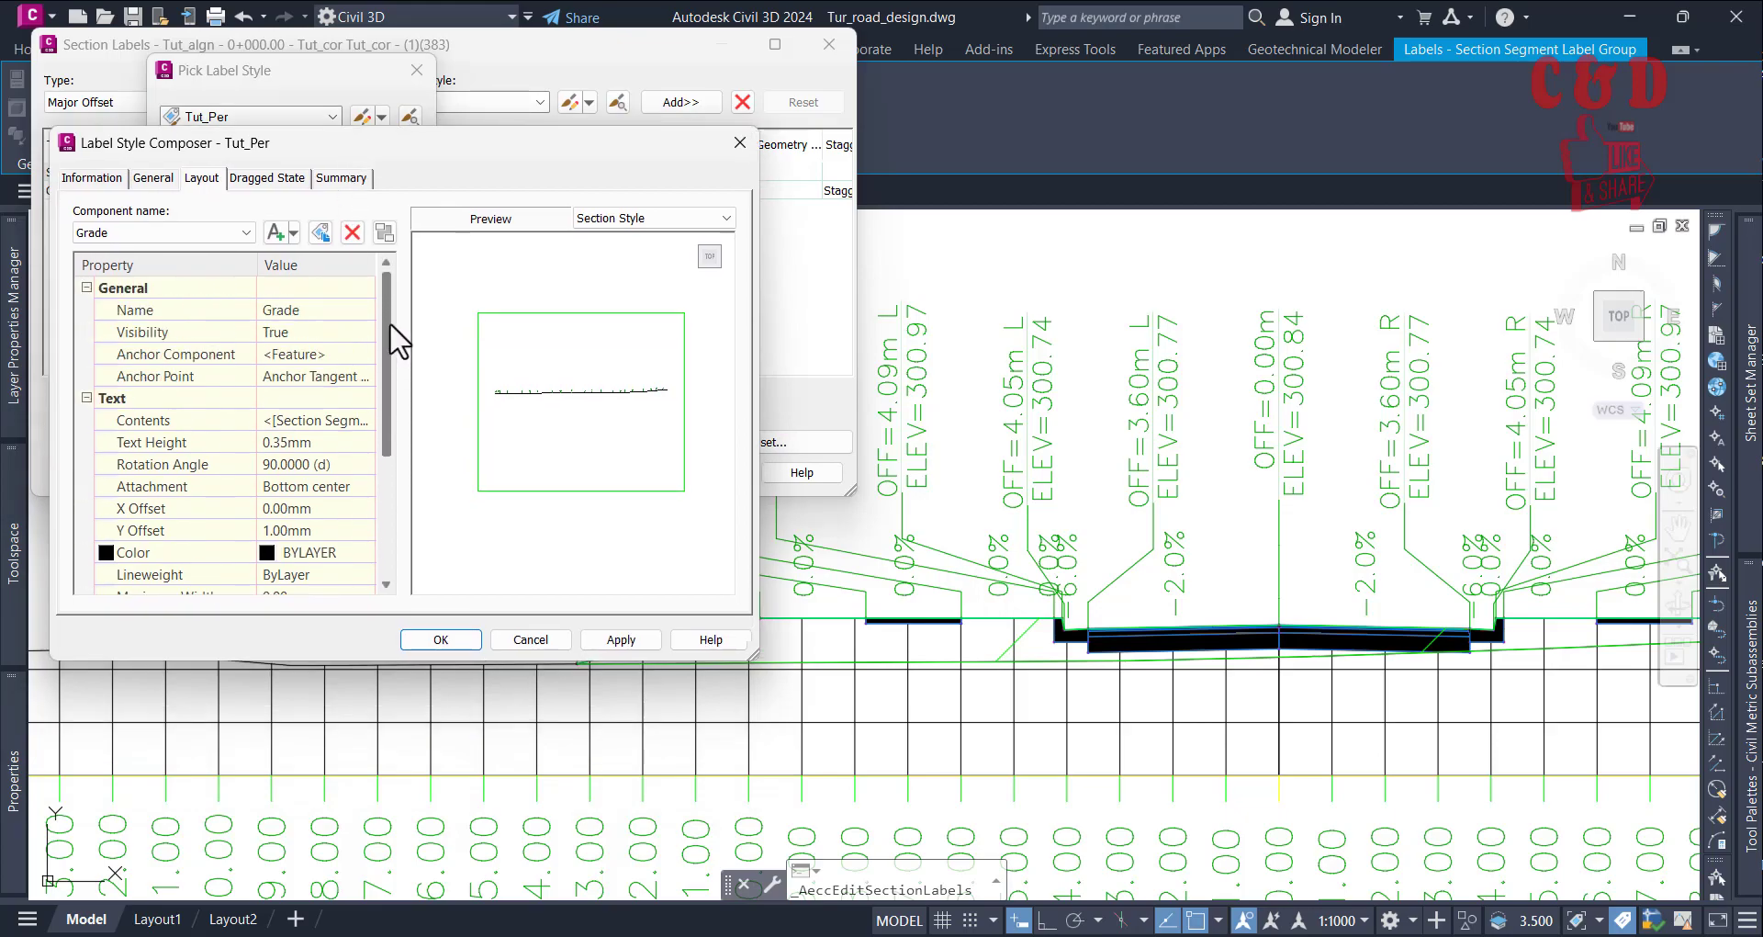
left_click(303, 377)
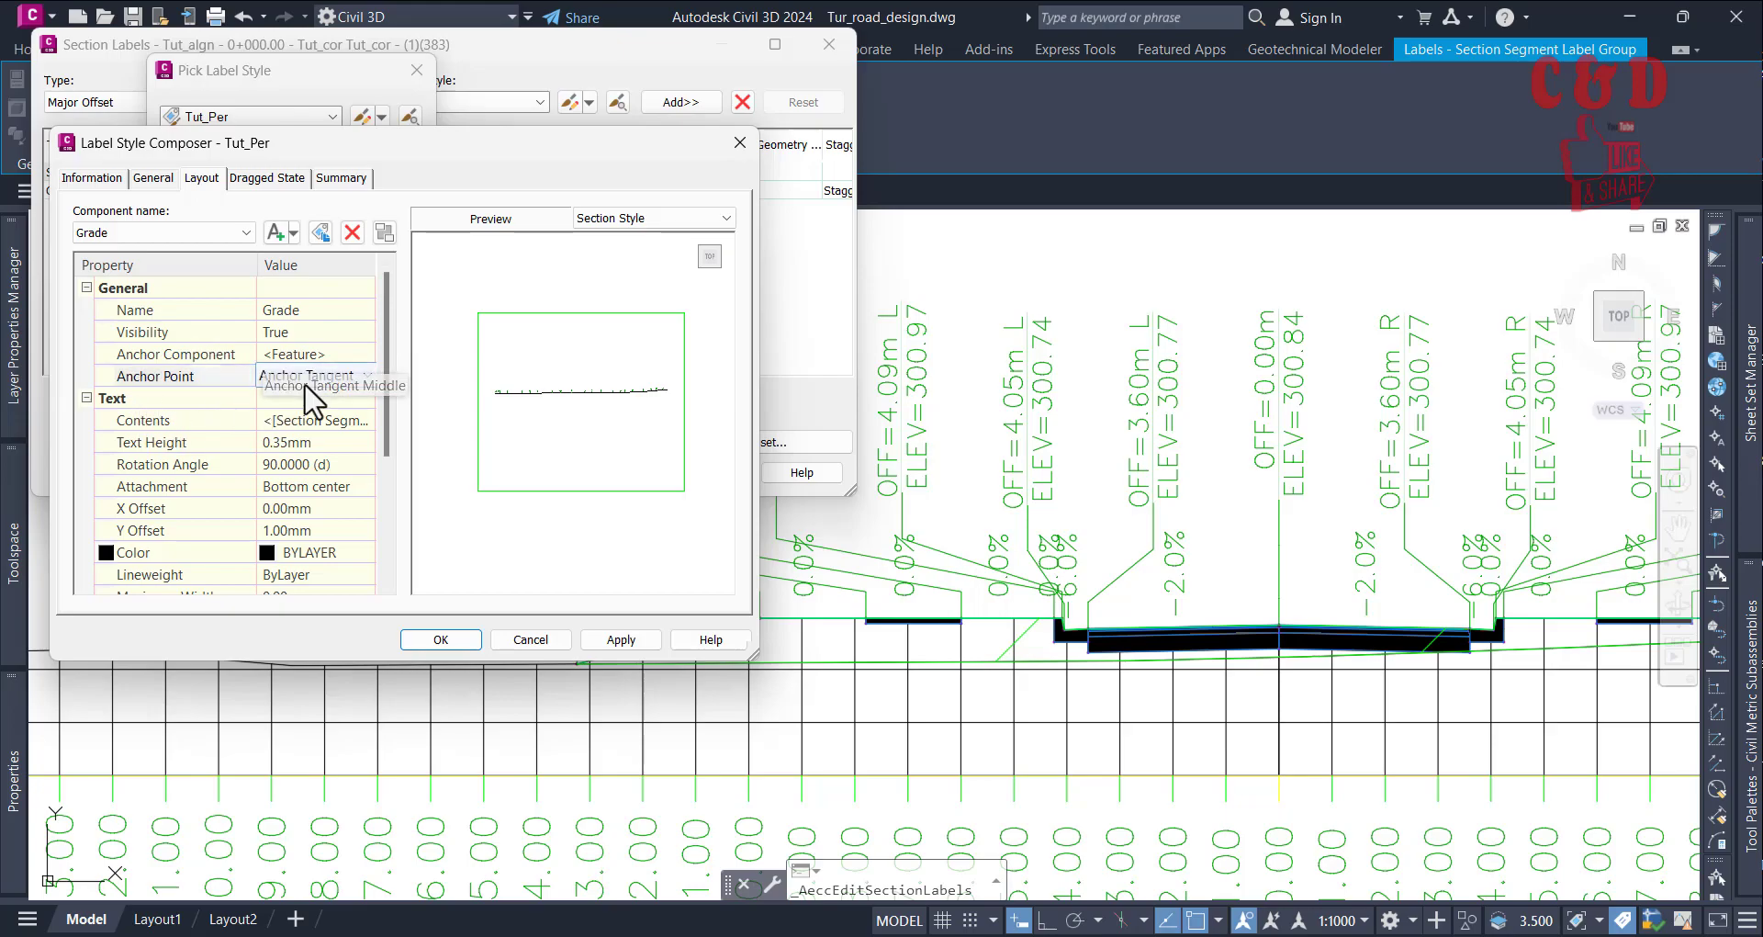
left_click(336, 376)
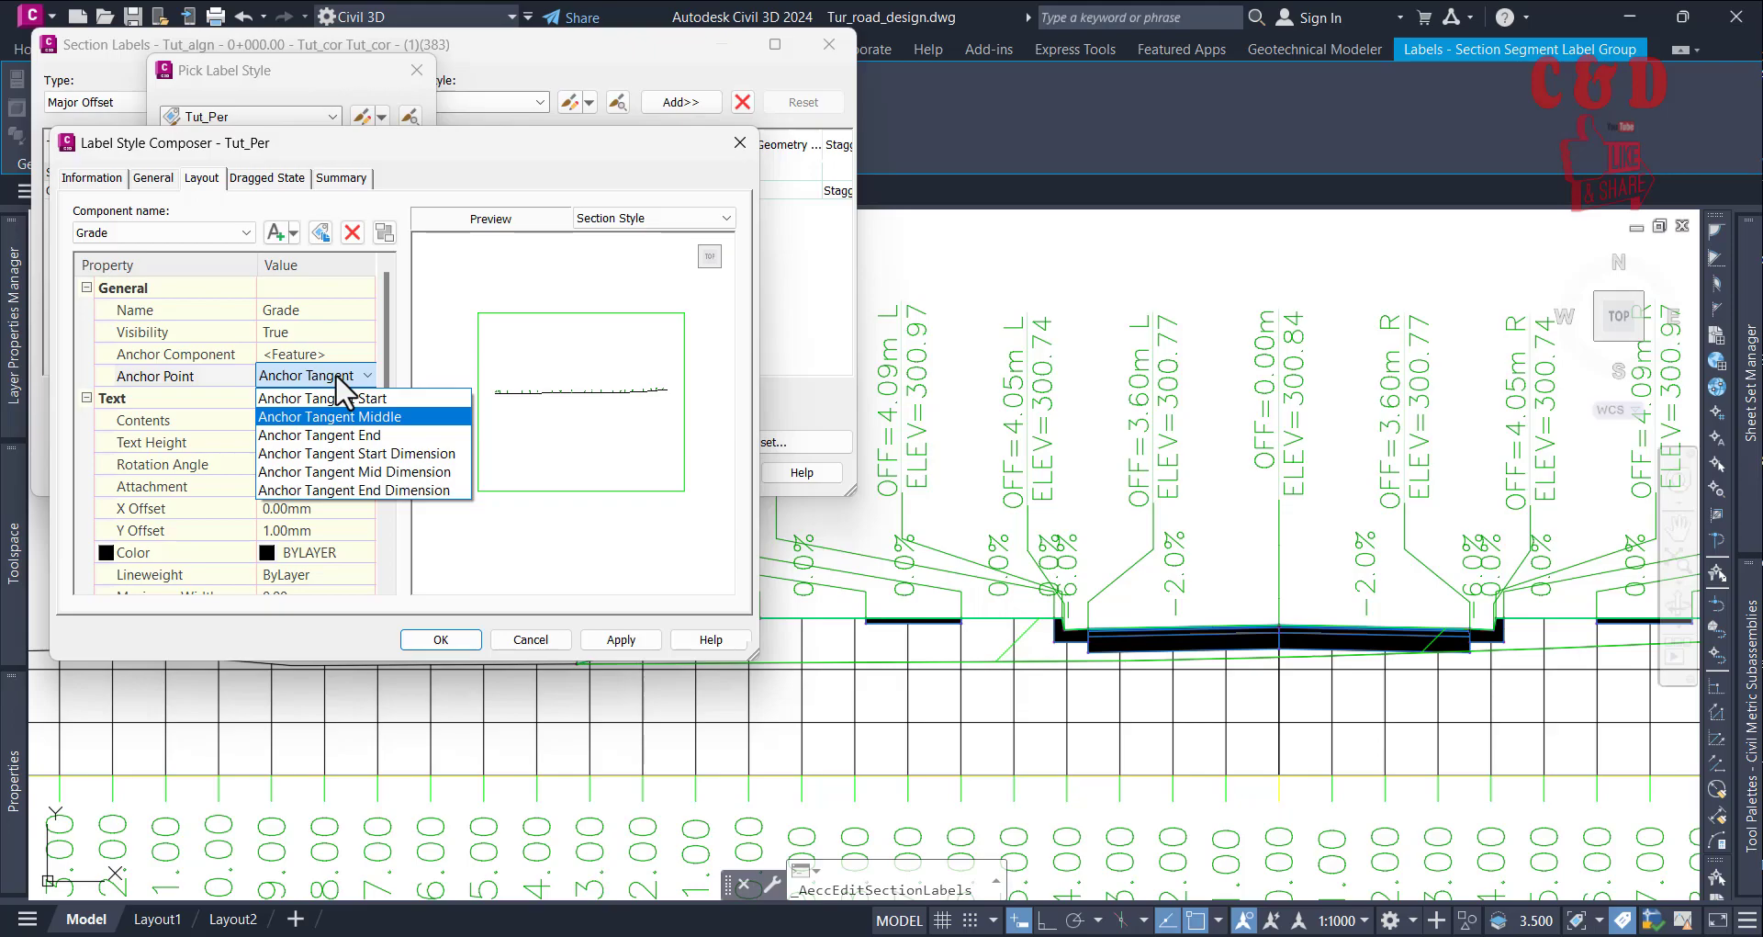
left_click(335, 373)
Set the Grade component's text attachment to Middle center in the Tut_Per style, apply it and accept the section label settings
left_click_drag(382, 412, 392, 459)
left_click(362, 402)
left_click(367, 398)
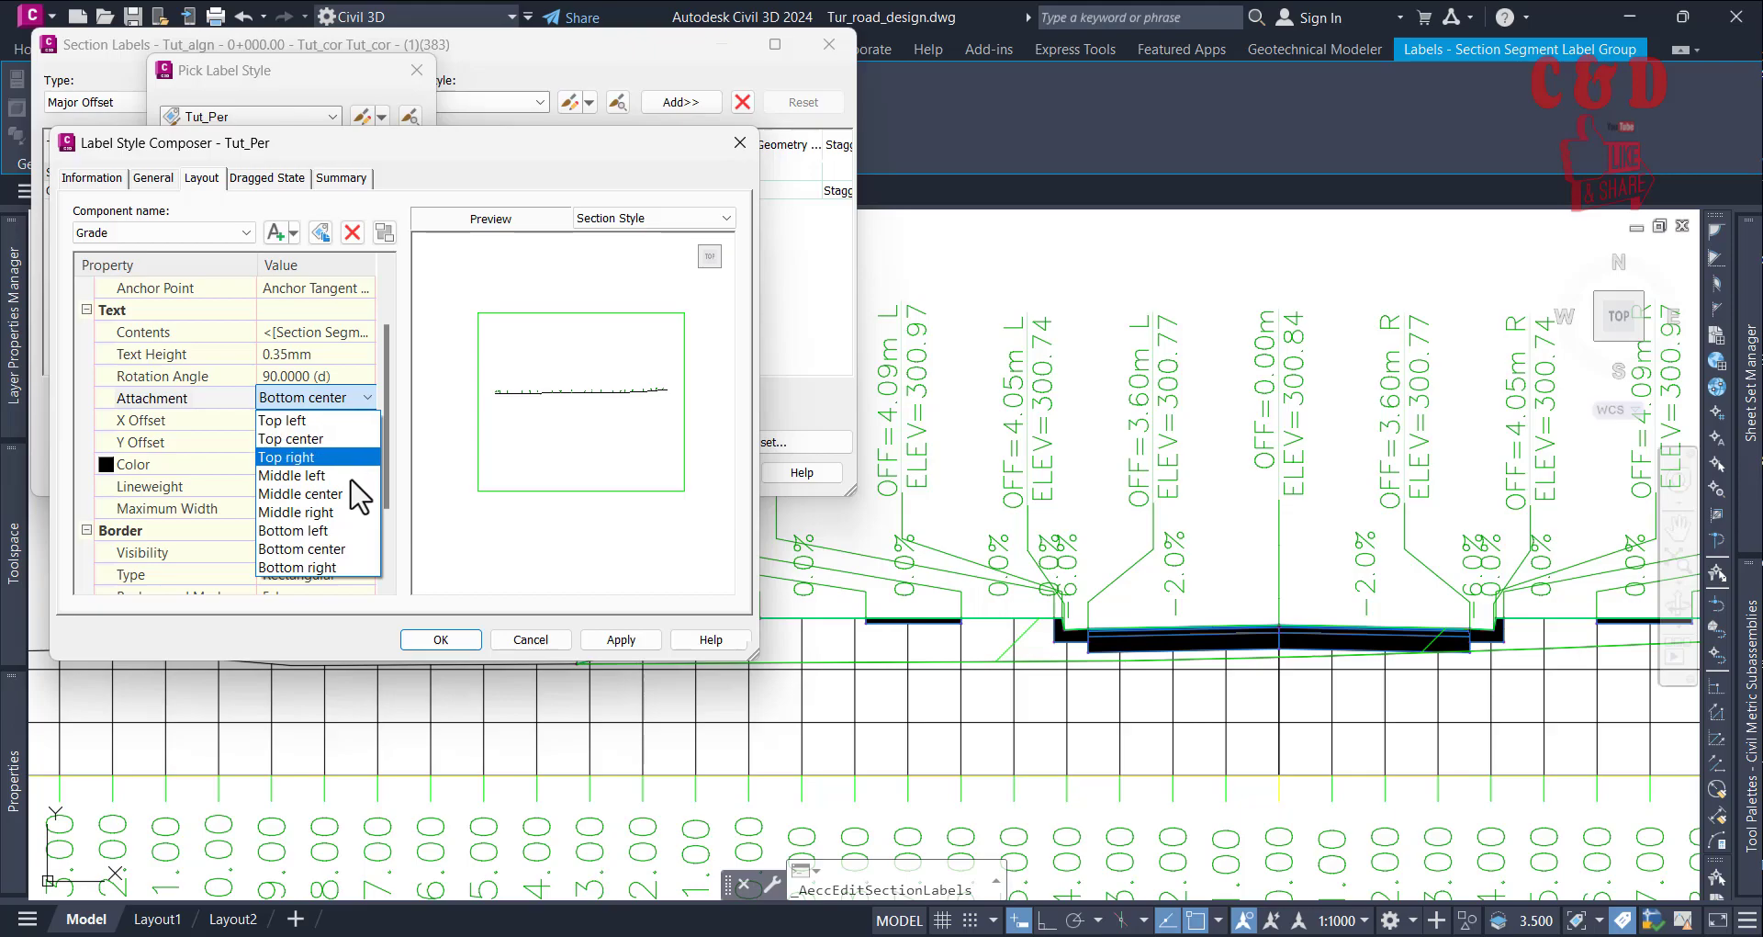
left_click(312, 494)
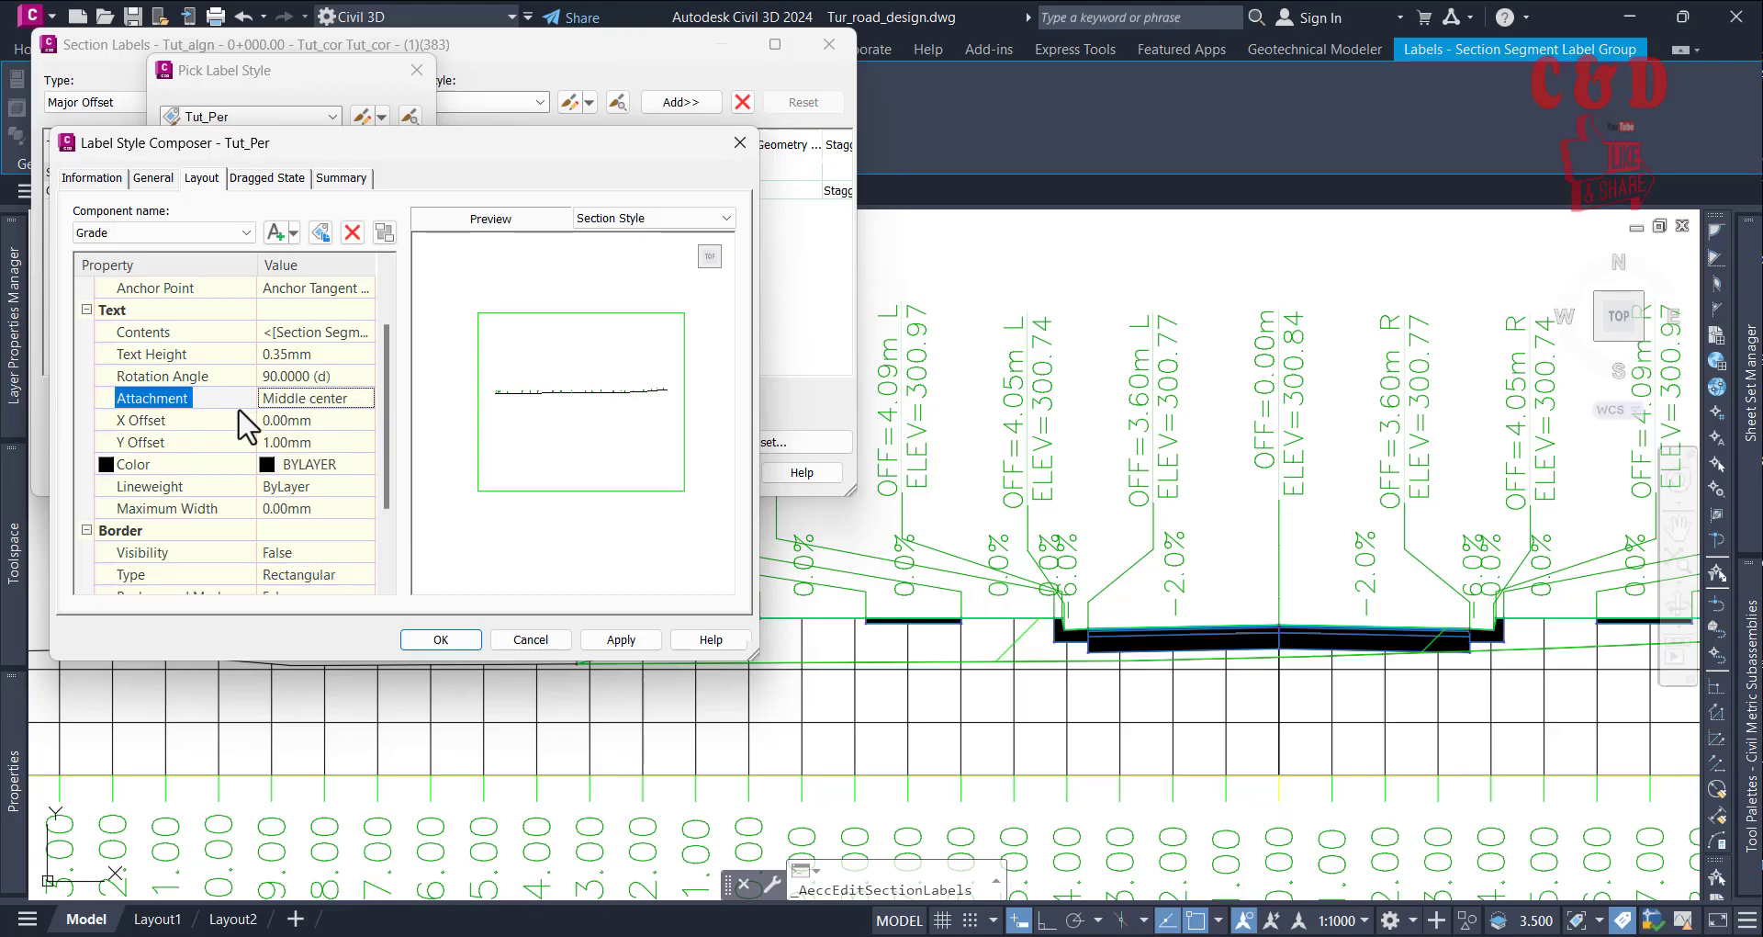
left_click(457, 635)
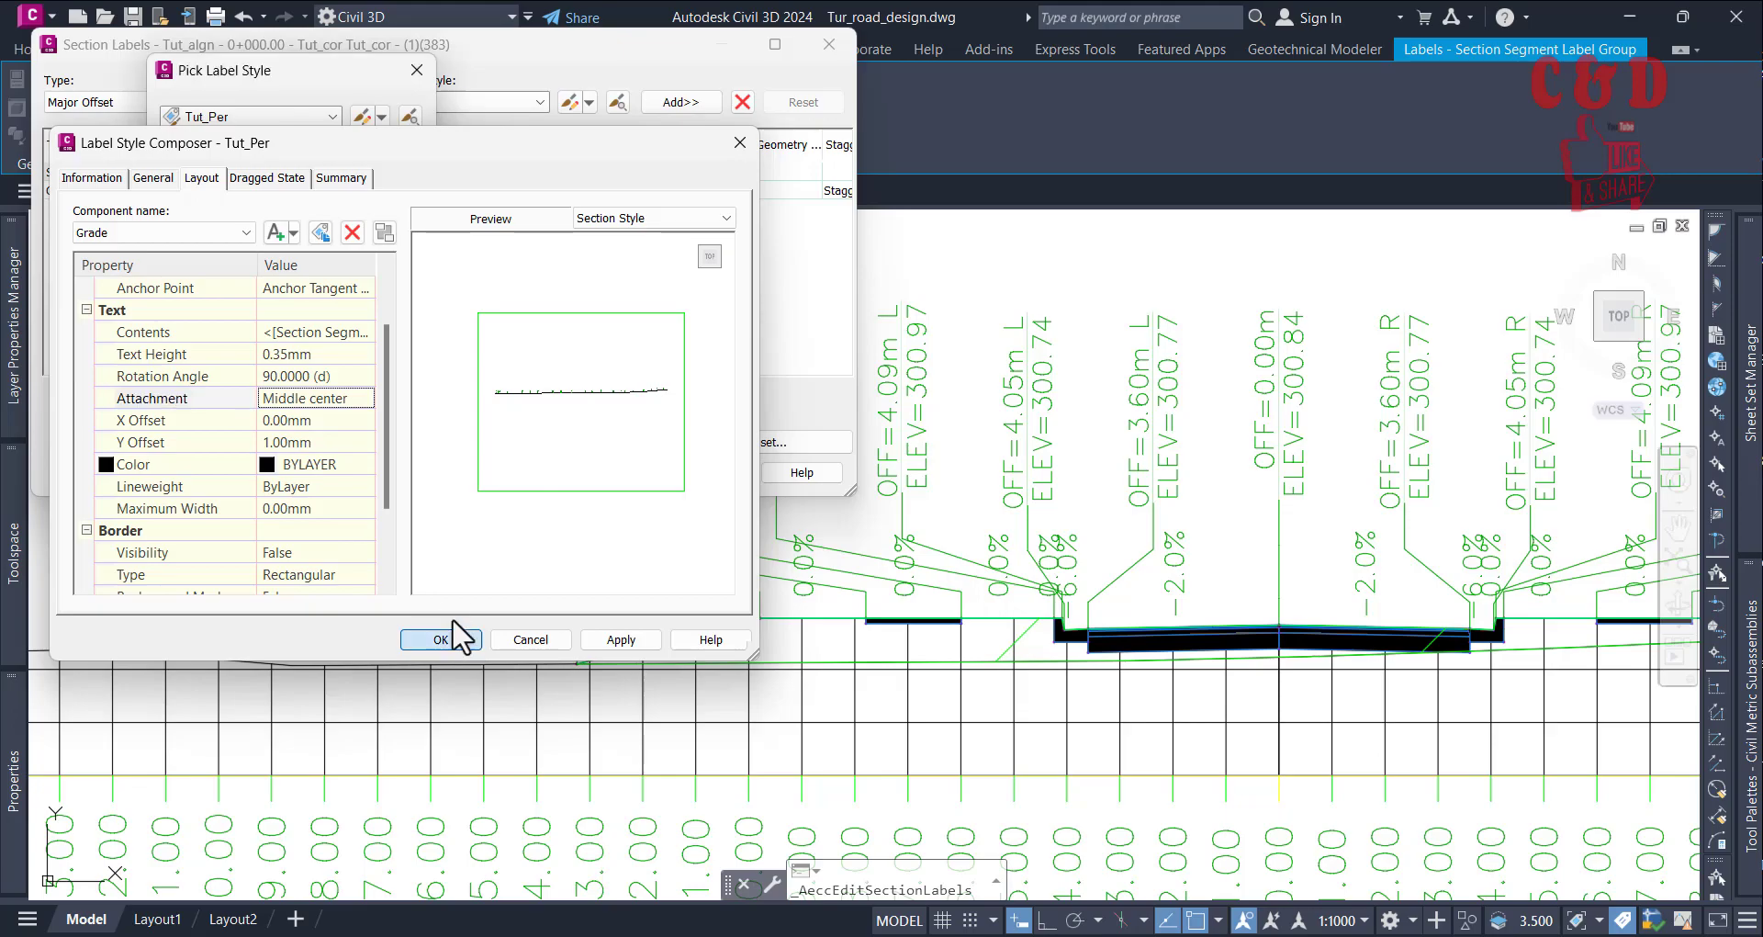
left_click(199, 160)
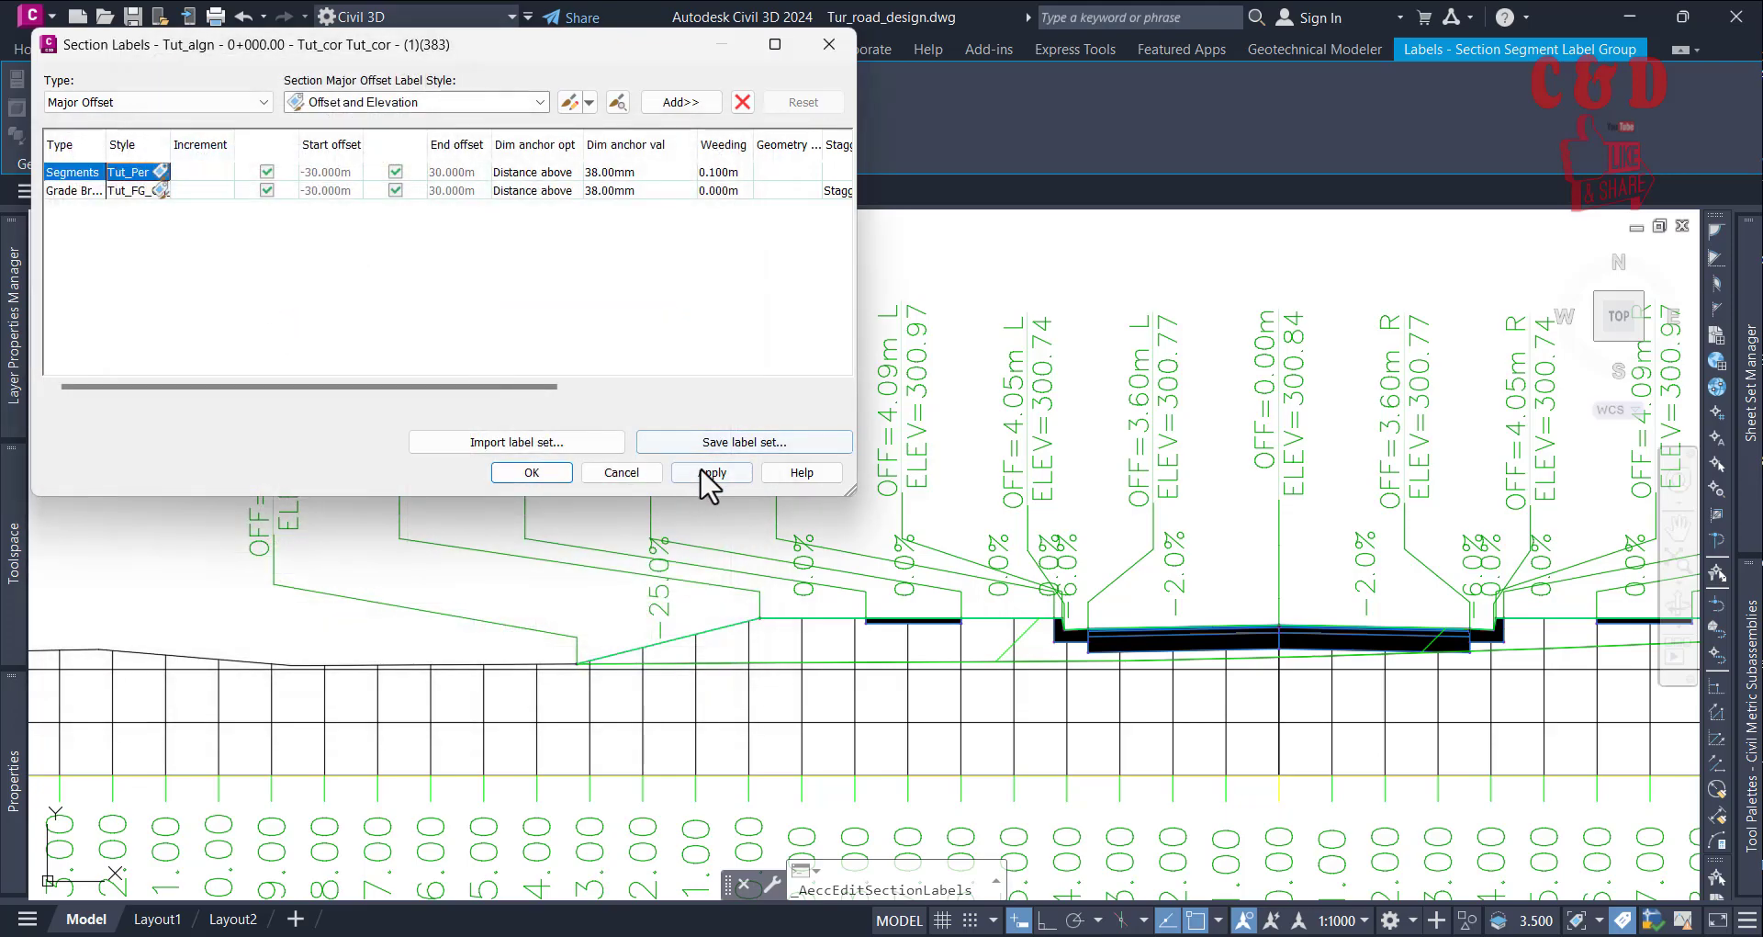
left_click(707, 472)
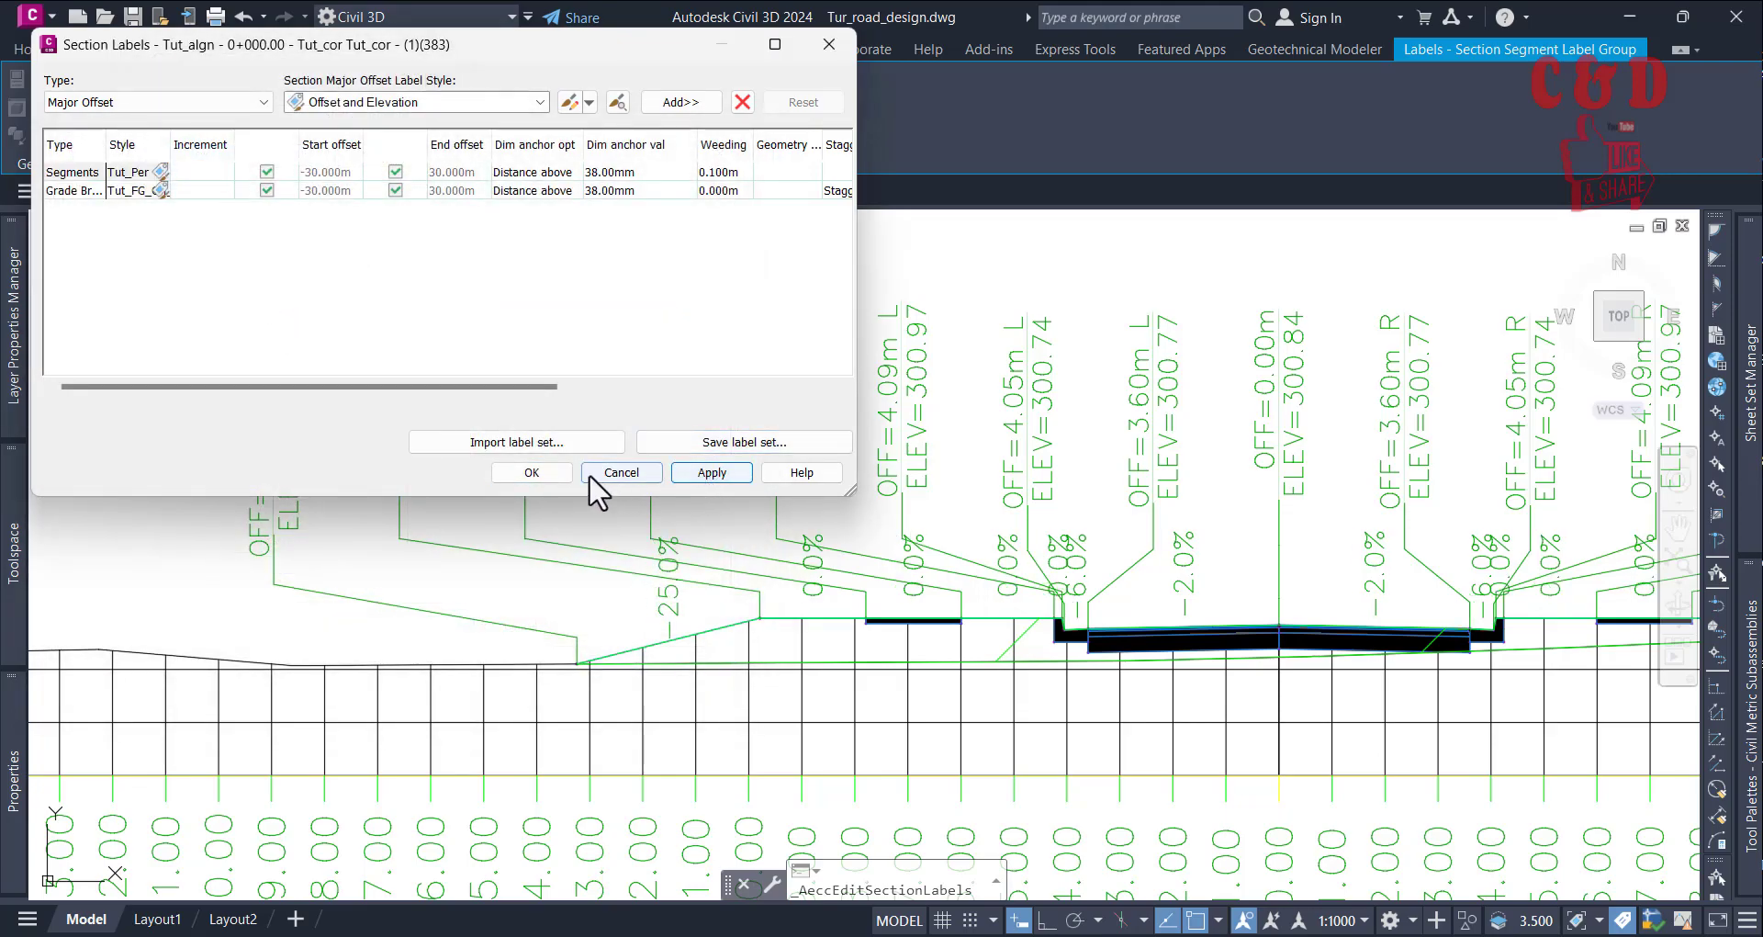
left_click(556, 472)
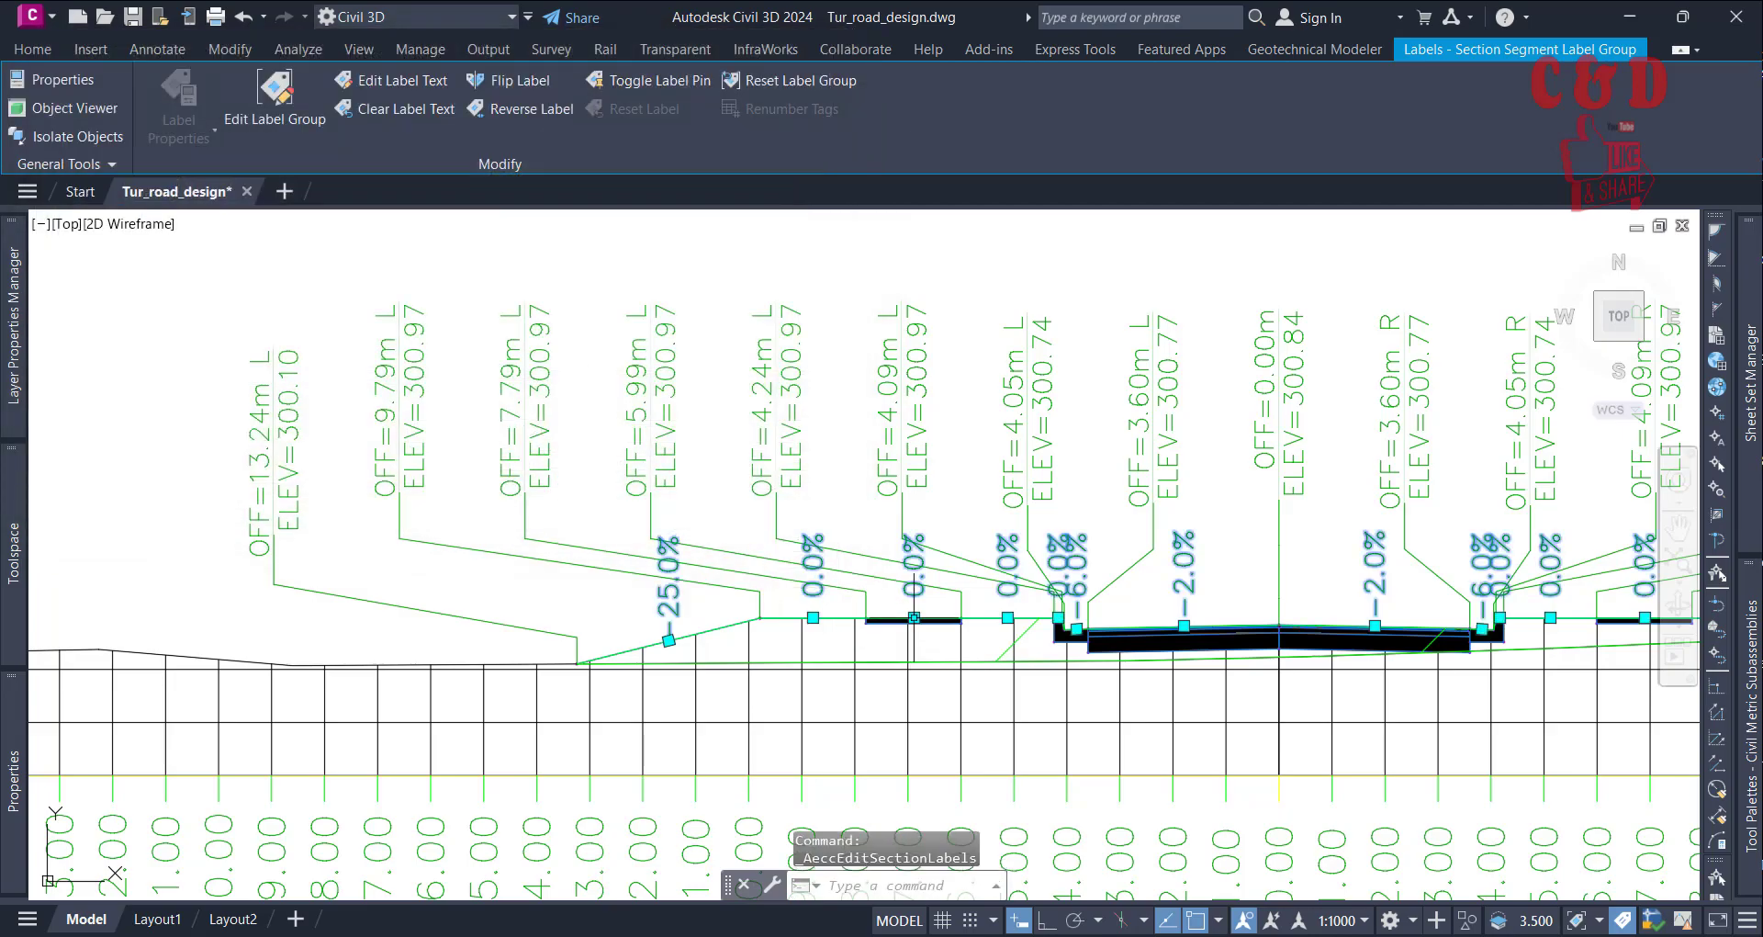
Examine the centred percent grade labels over the footpaths, kerbs and carriageway, and the layout of the whole section view
scroll(911, 627, "up", 6)
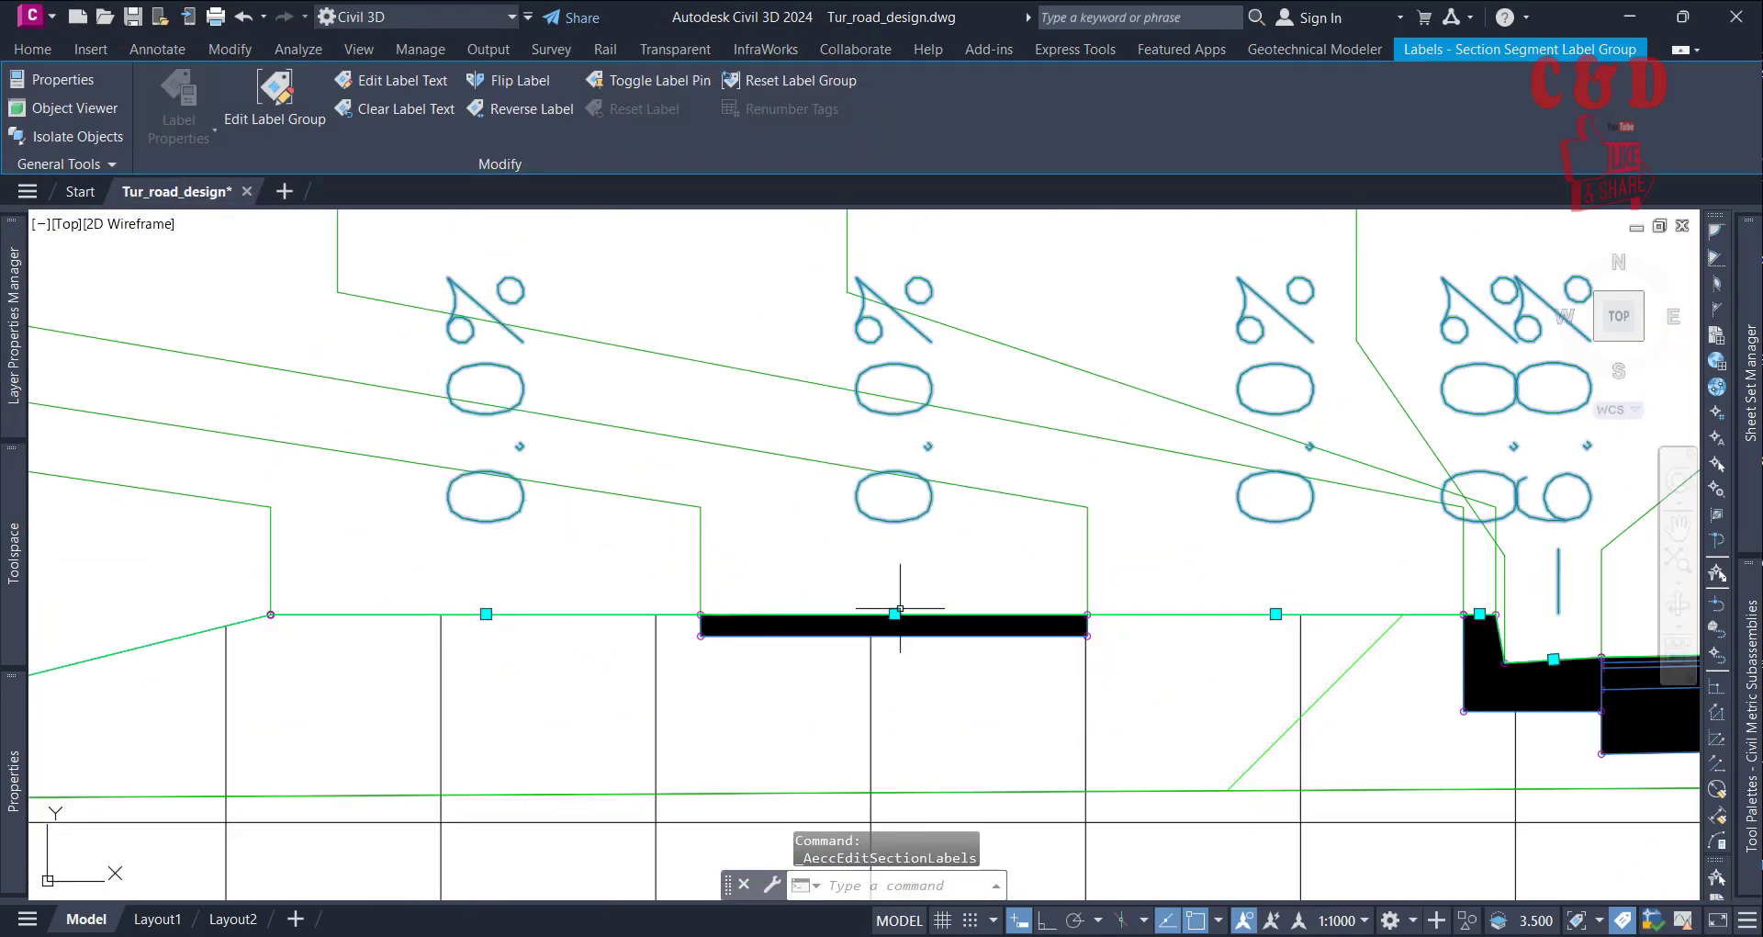
scroll(913, 542, "down", 5)
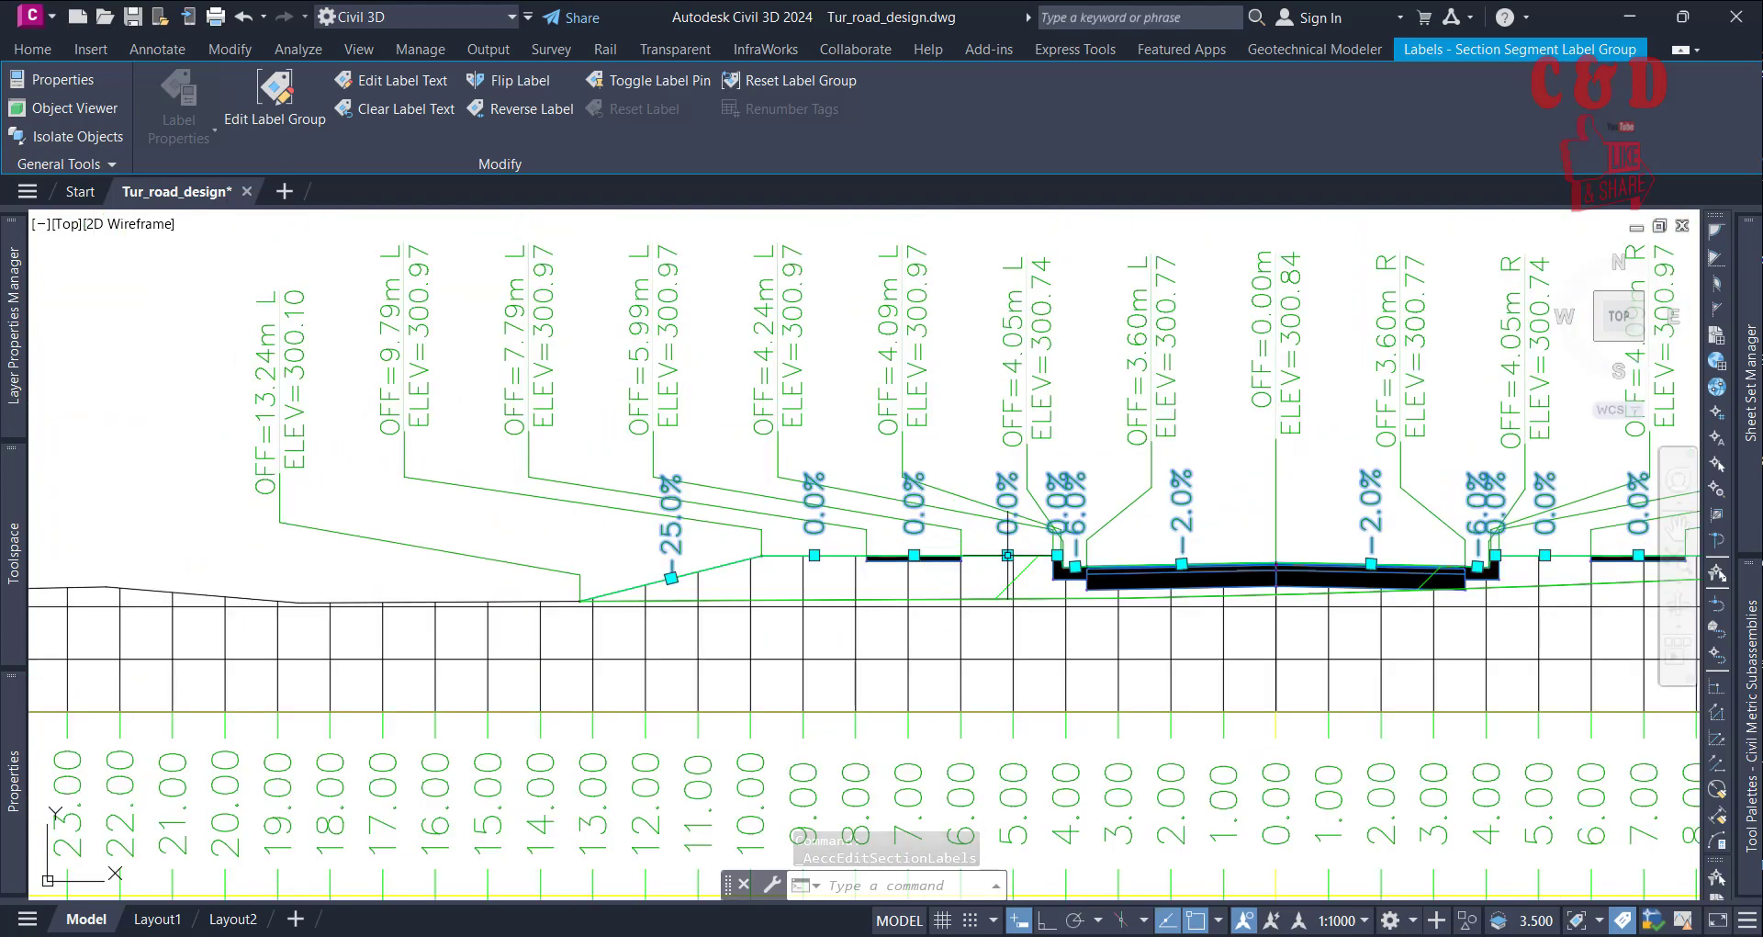
key("Escape")
mouse_move(1189, 527)
middle_mouse_down()
mouse_move(1212, 523)
mouse_move(845, 500)
mouse_move(901, 495)
middle_mouse_up()
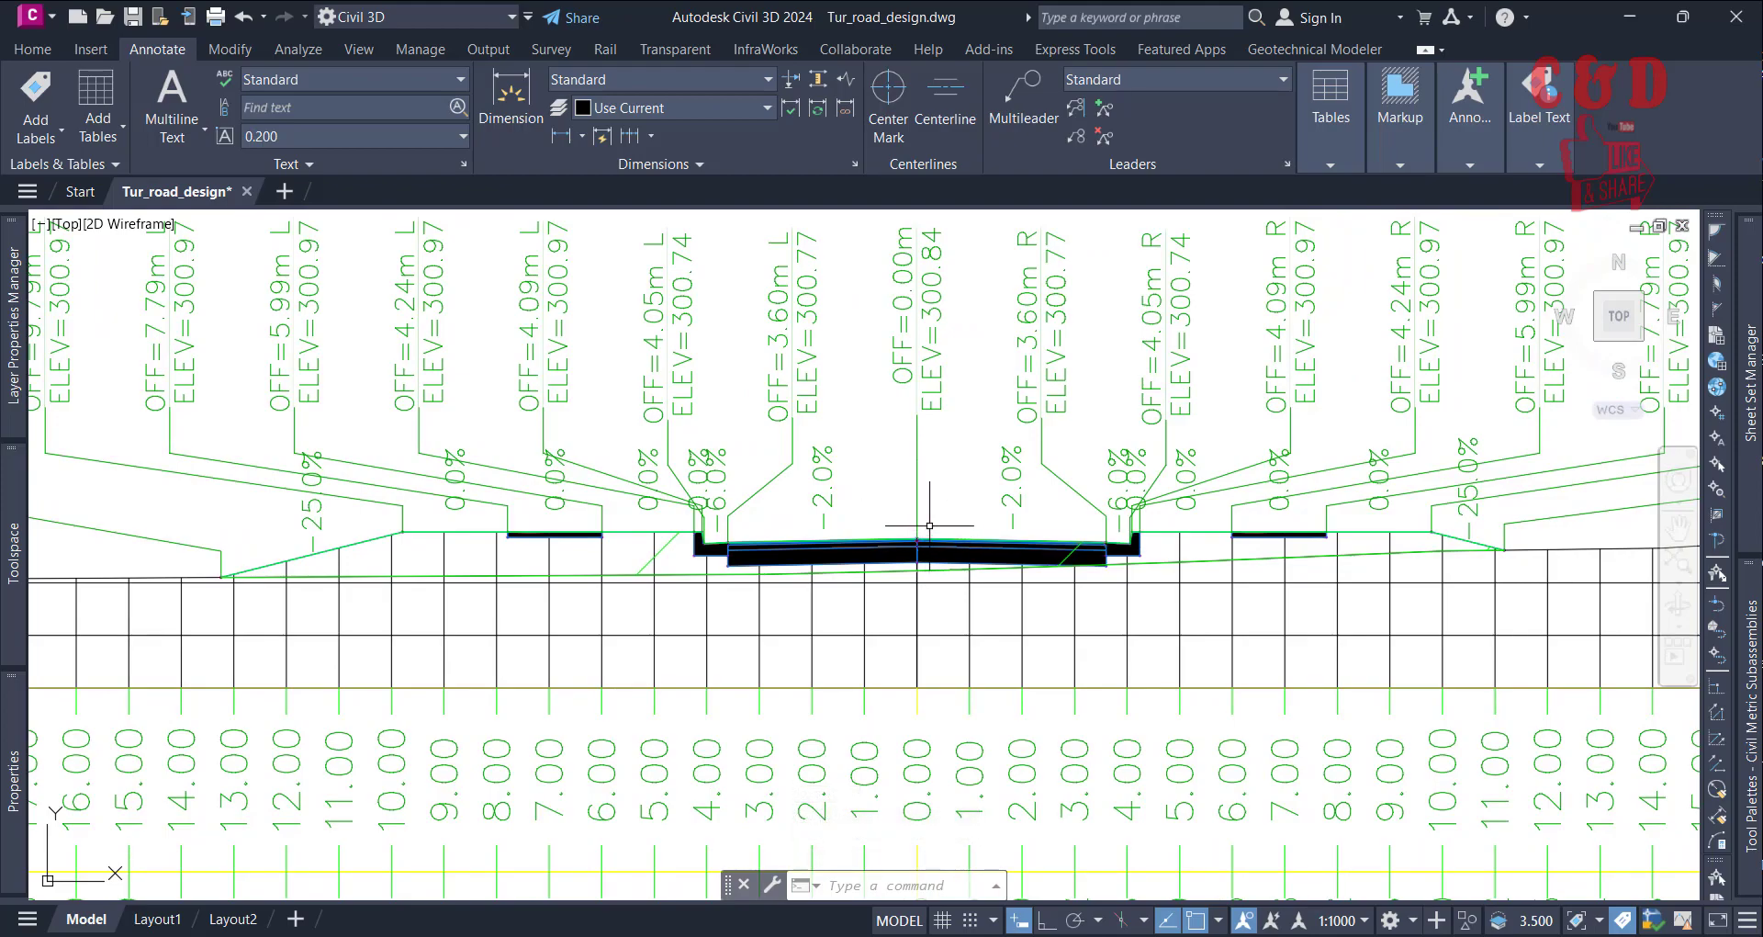
scroll(929, 519, "down", 5)
scroll(886, 515, "up", 5)
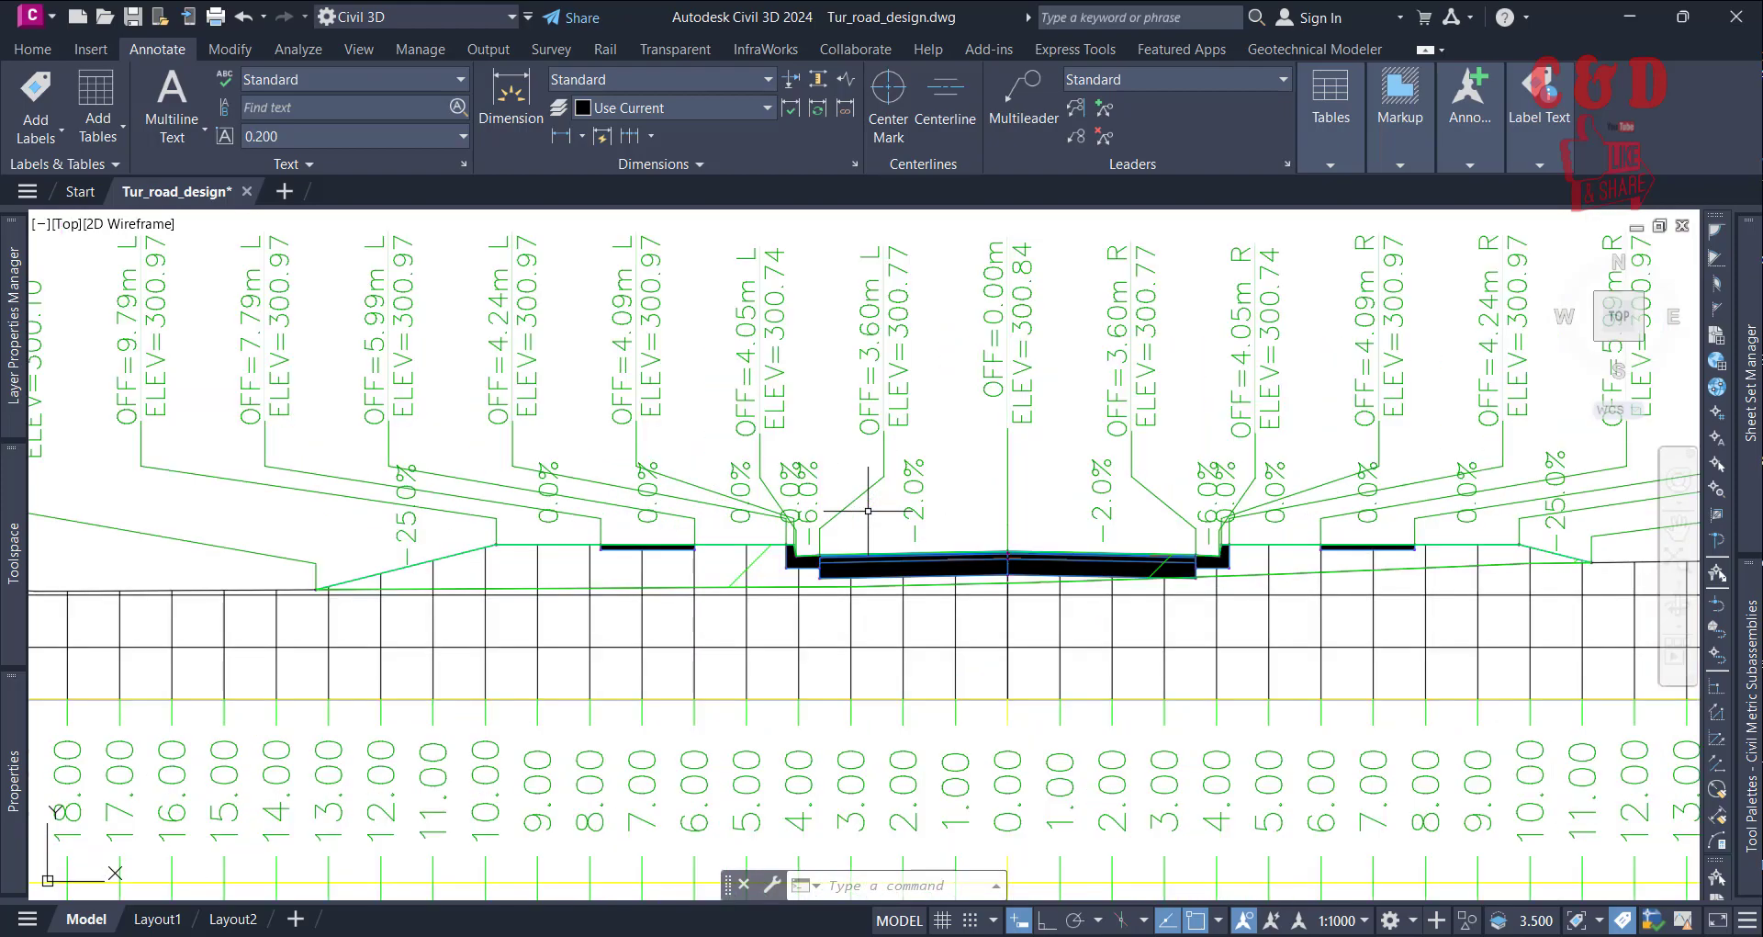
scroll(883, 534, "down", 3)
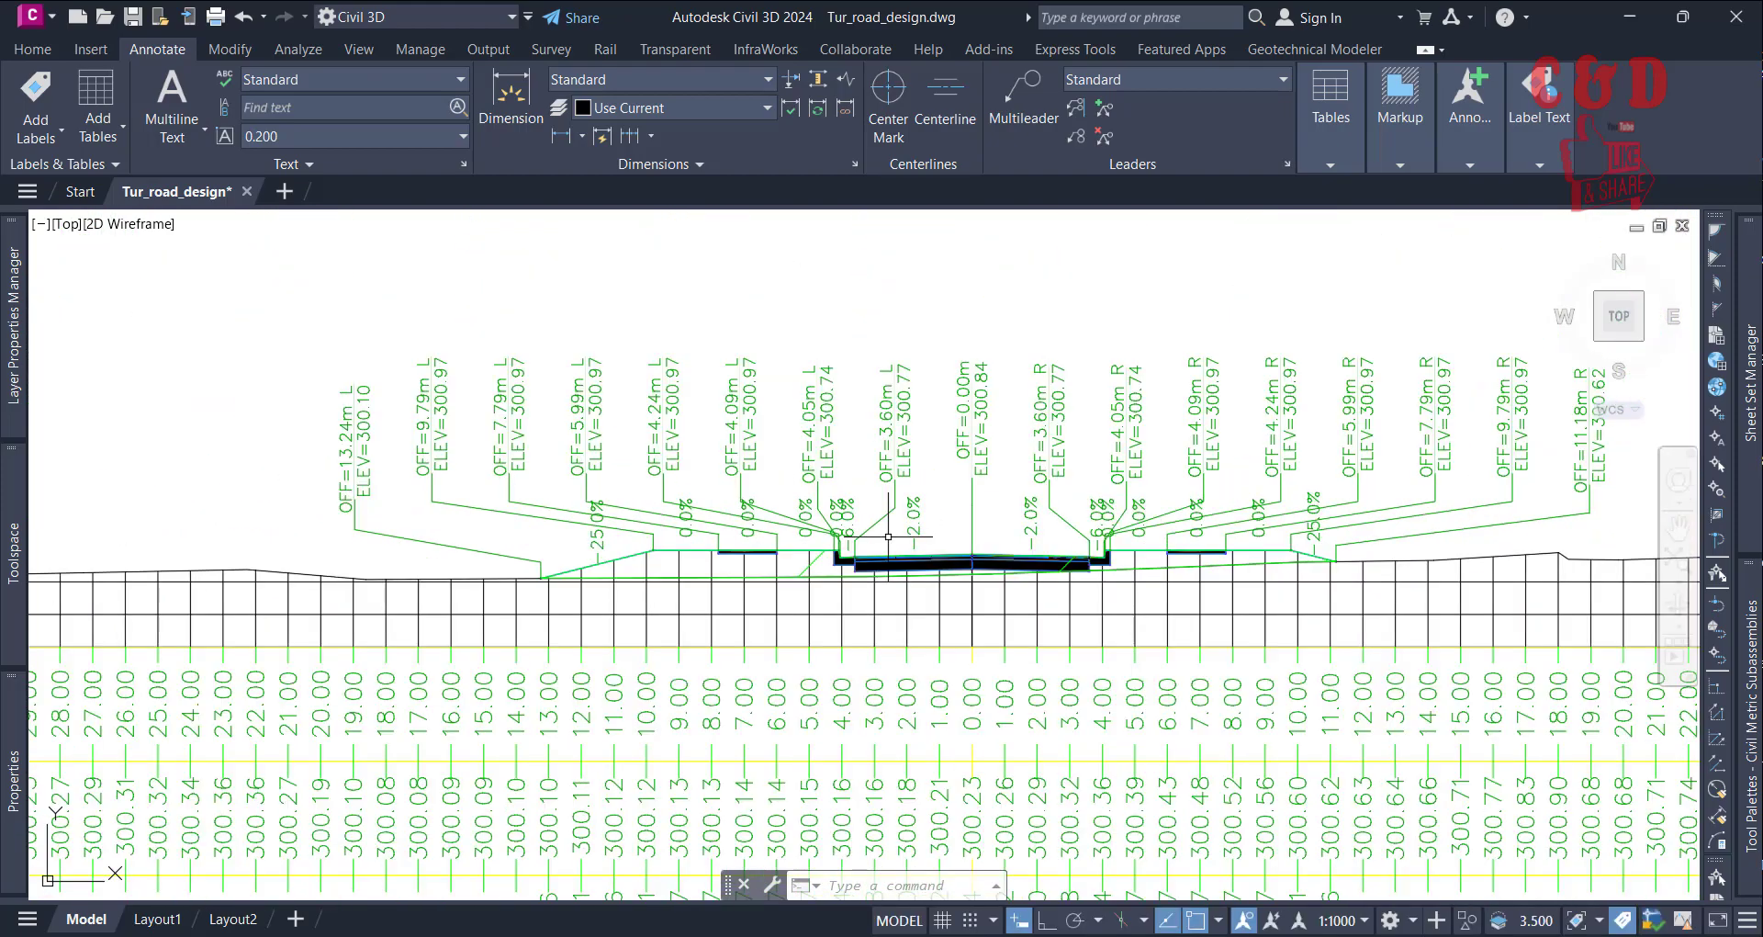
scroll(892, 546, "up", 4)
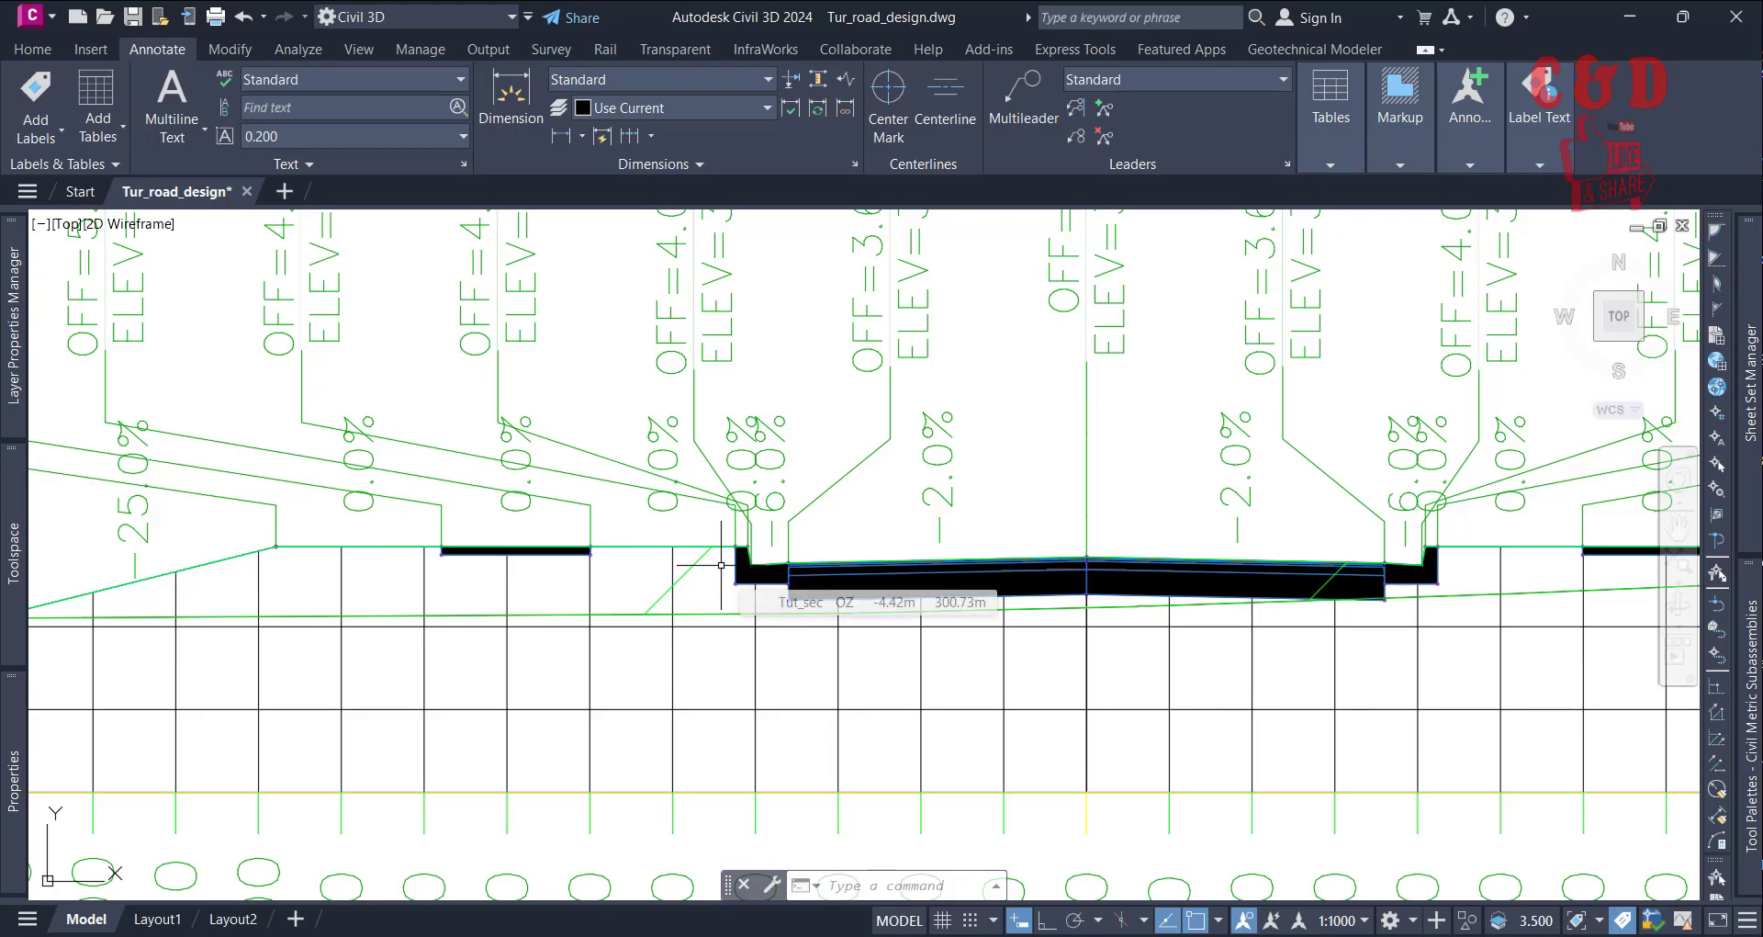
scroll(780, 516, "down", 4)
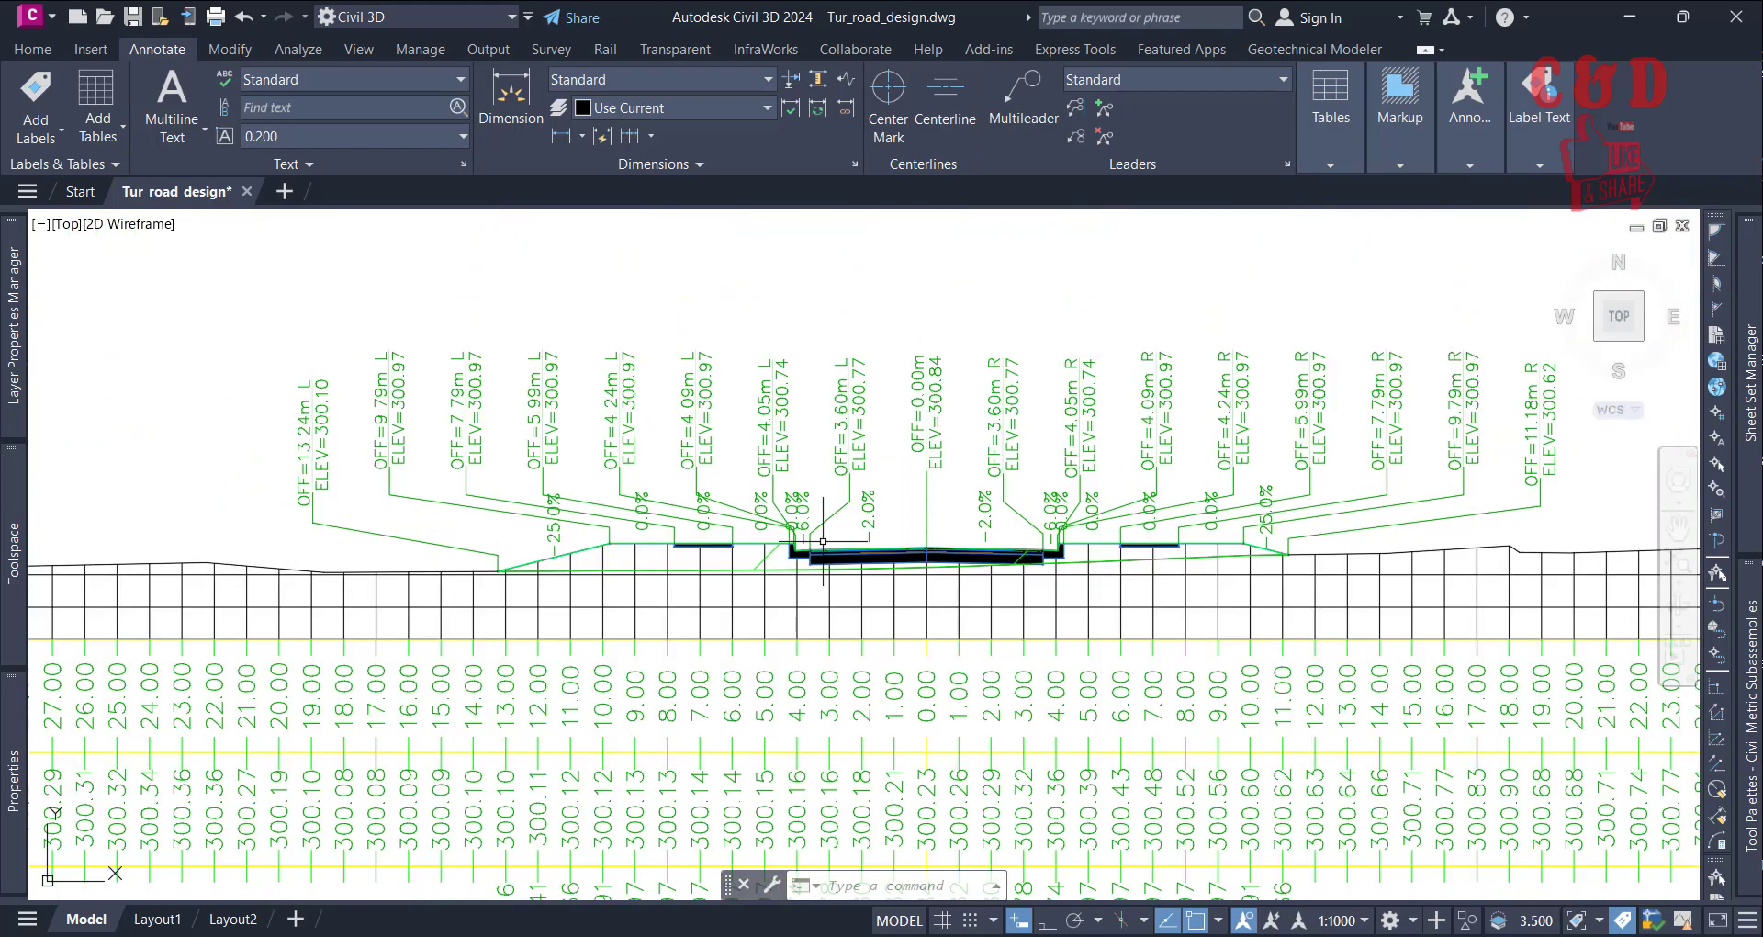
scroll(844, 520, "down", 5)
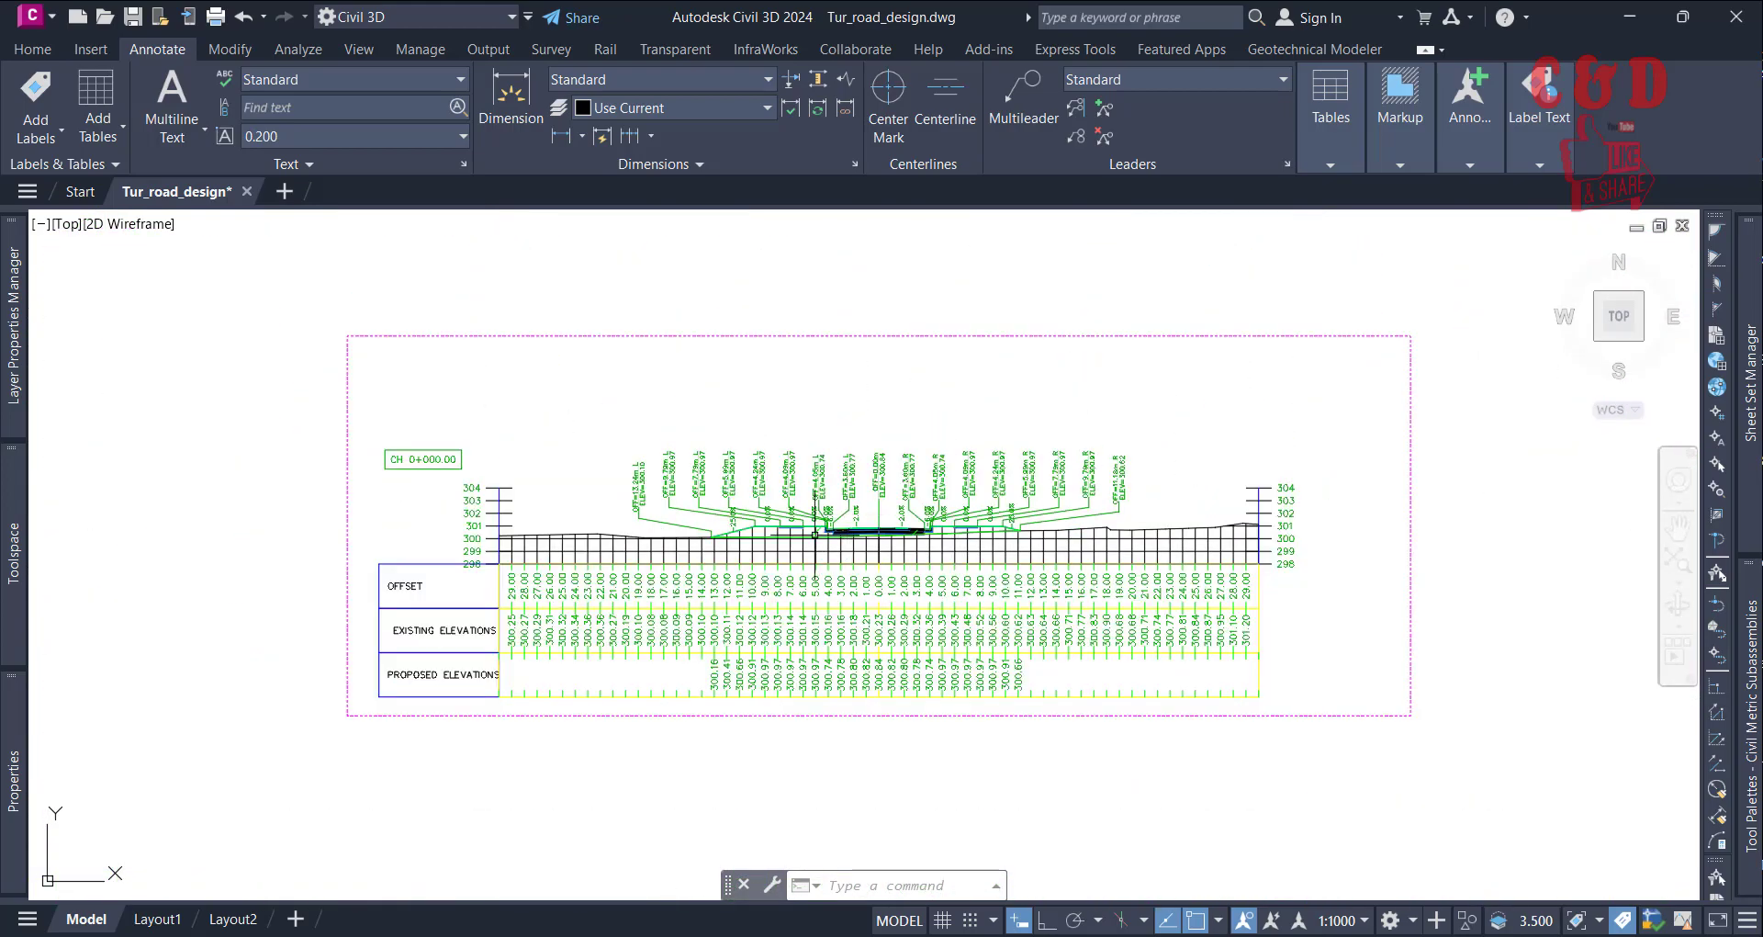
scroll(812, 525, "up", 5)
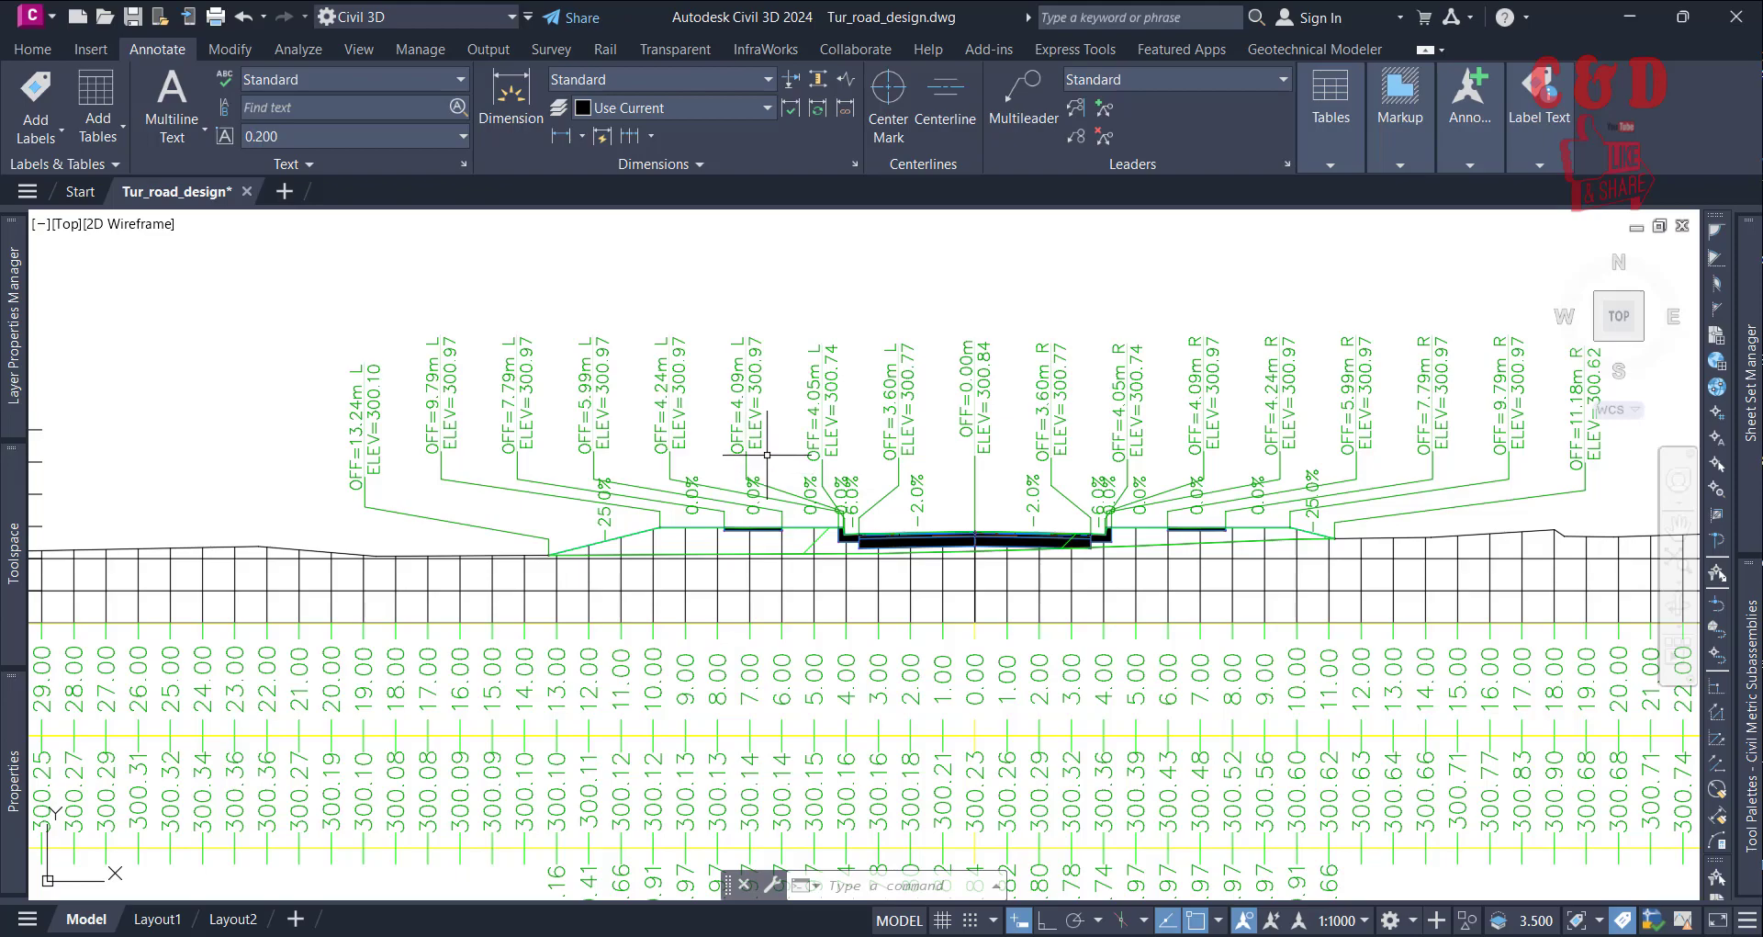
scroll(802, 488, "down", 2)
scroll(817, 489, "down", 3)
scroll(817, 490, "up", 4)
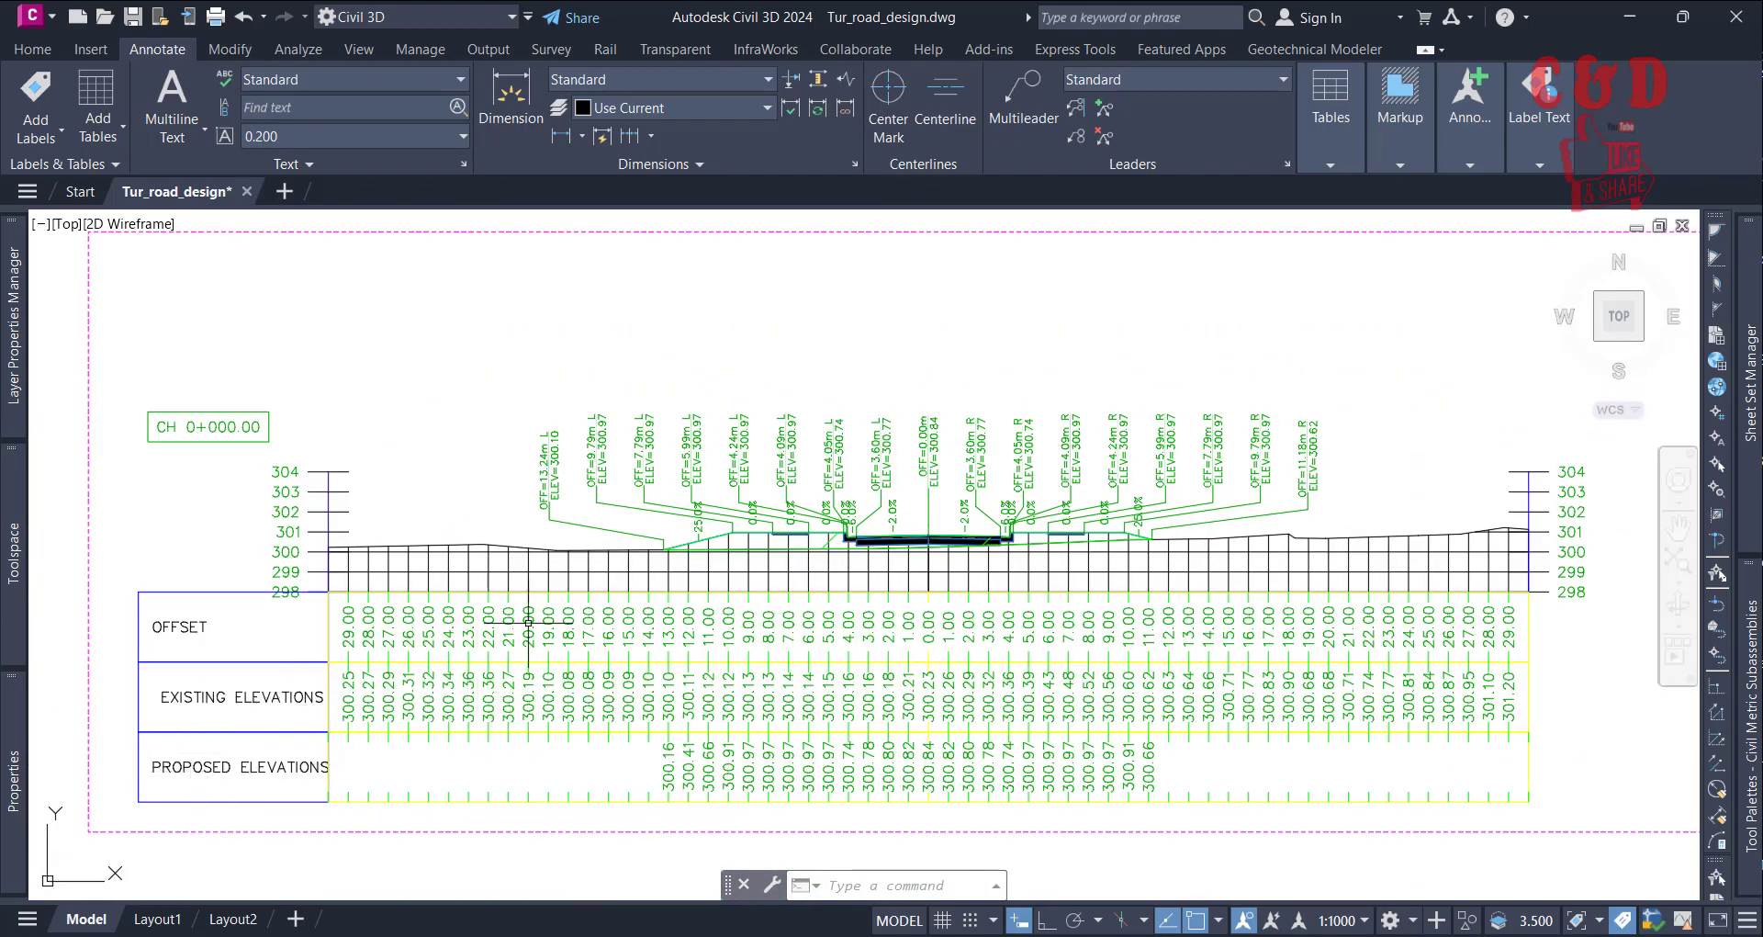
Save the section's segment and grade break labels as a label set named Tut_label_set and accept the section label settings
left_click(788, 454)
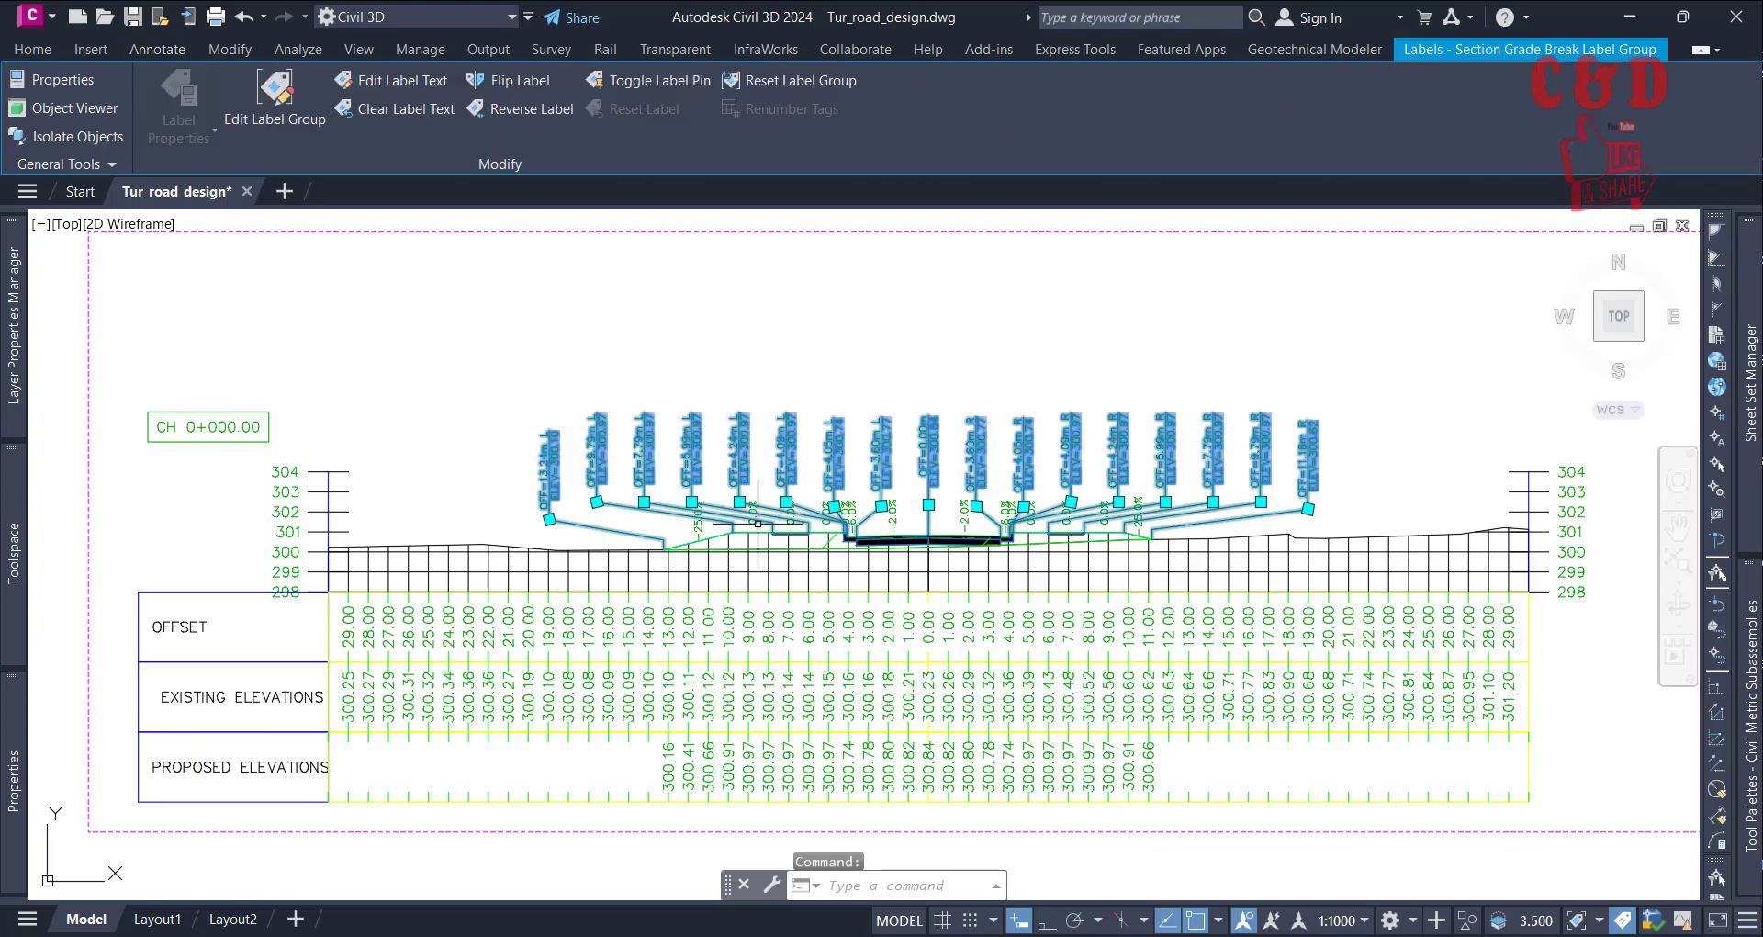
scroll(610, 536, "down", 4)
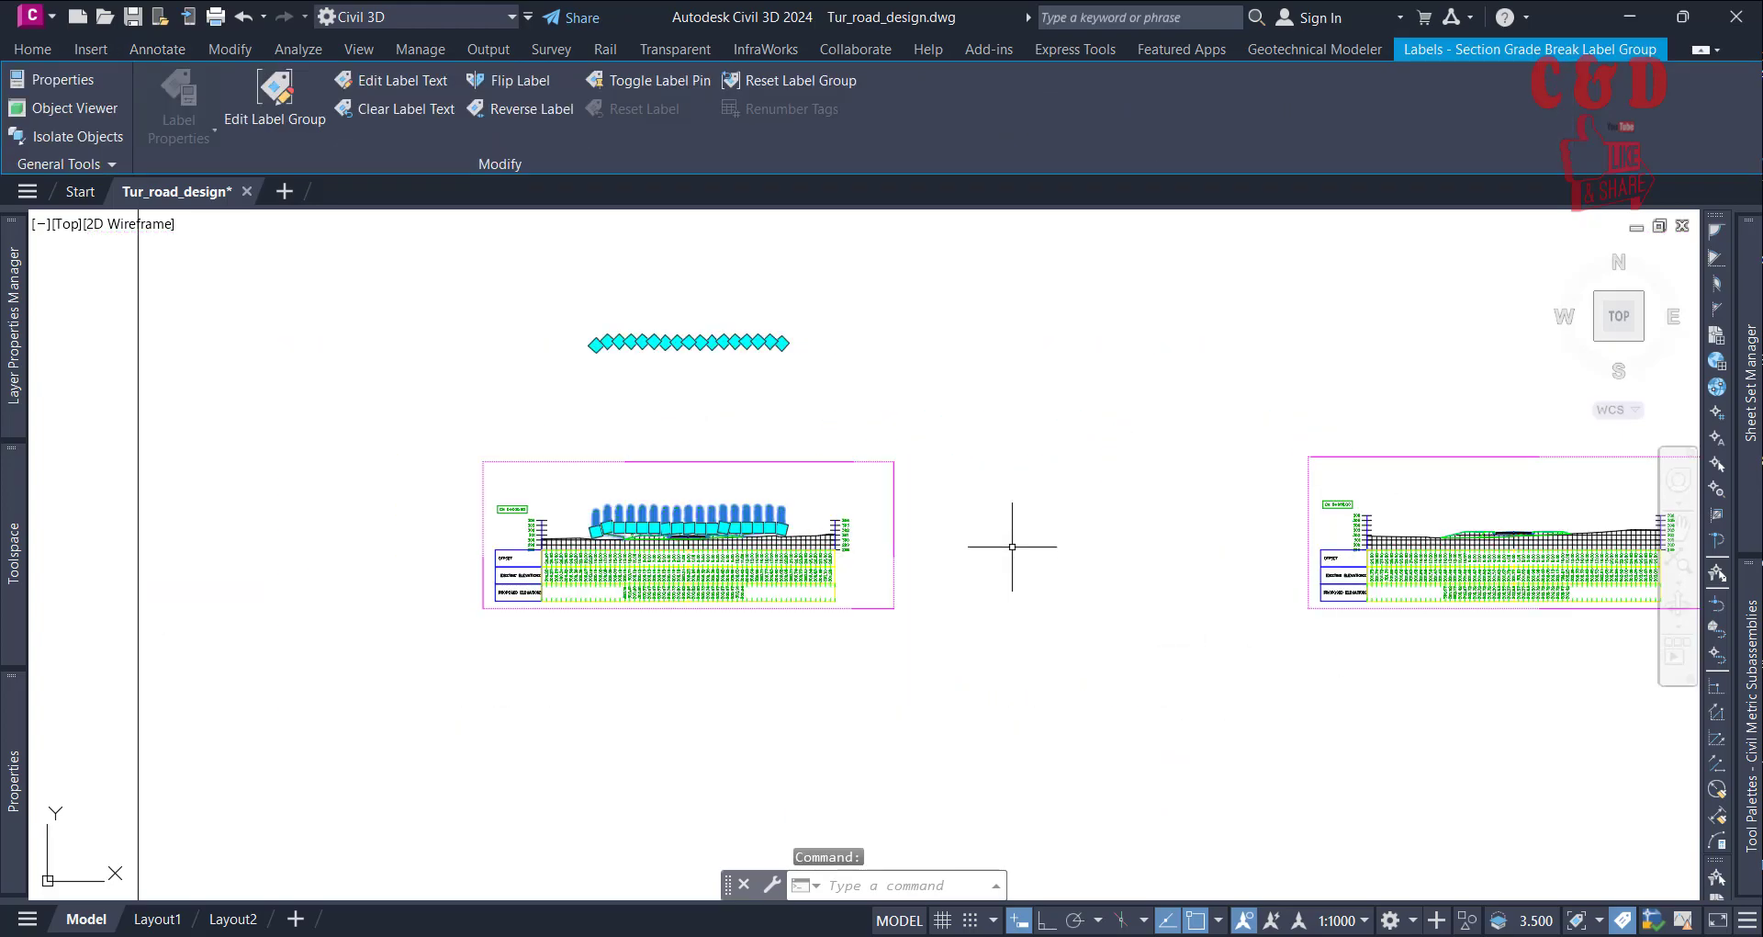
scroll(586, 500, "up", 6)
scroll(708, 413, "down", 1)
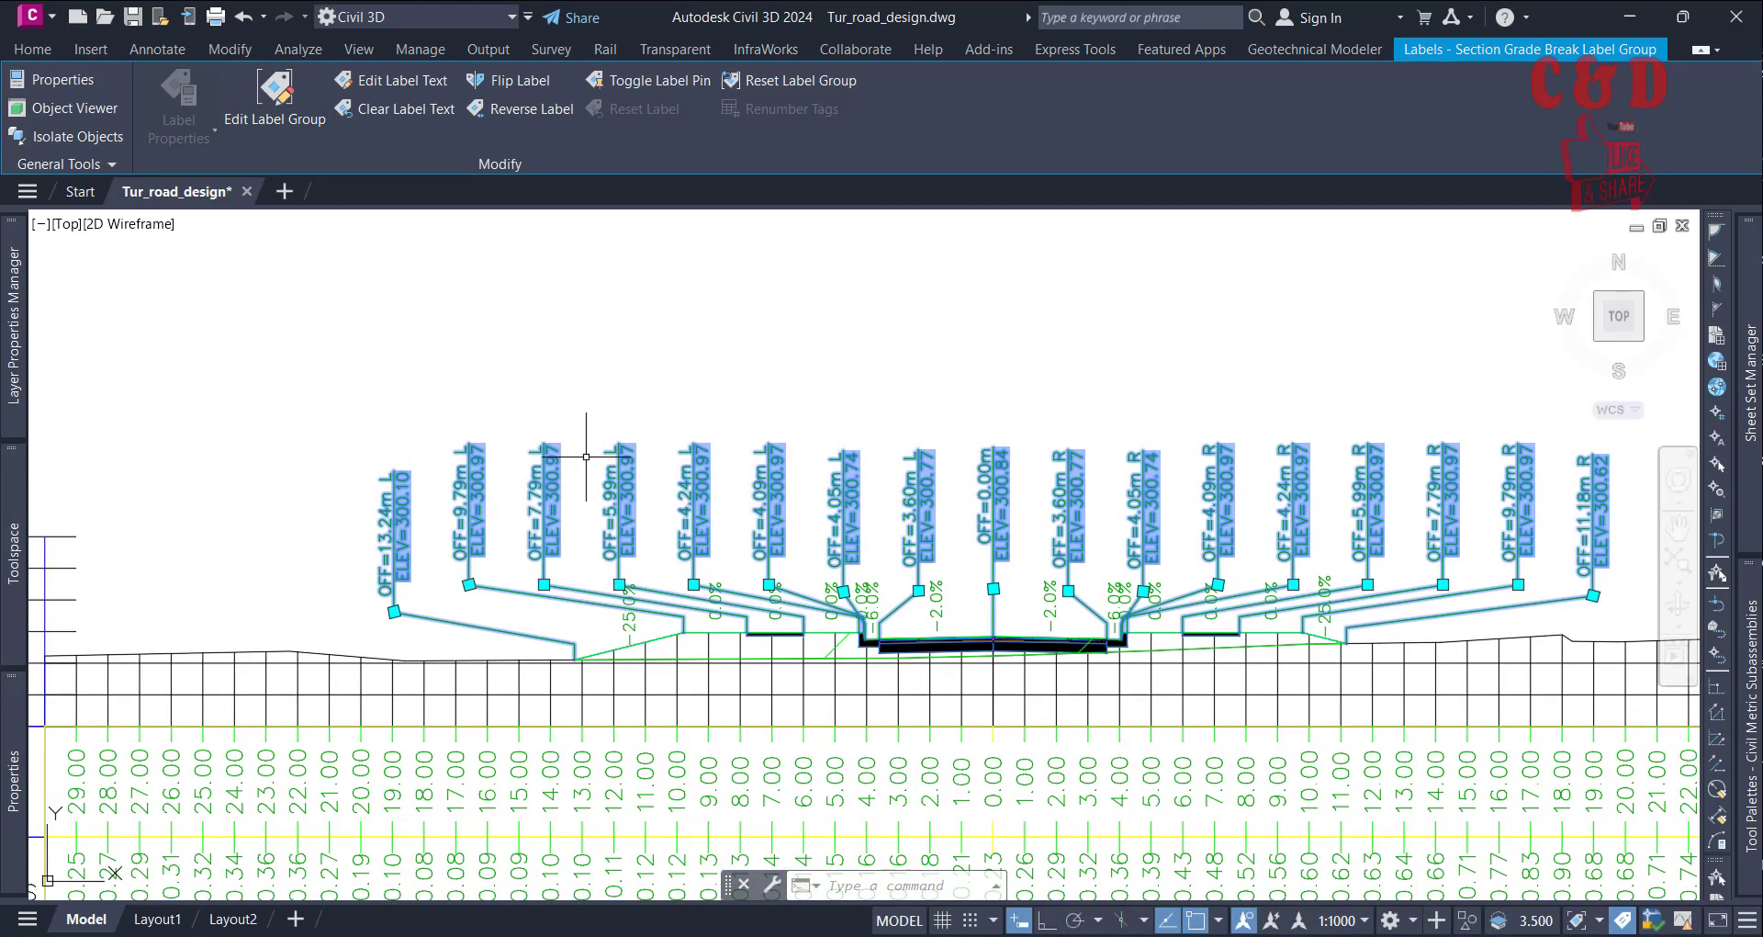
left_click(264, 107)
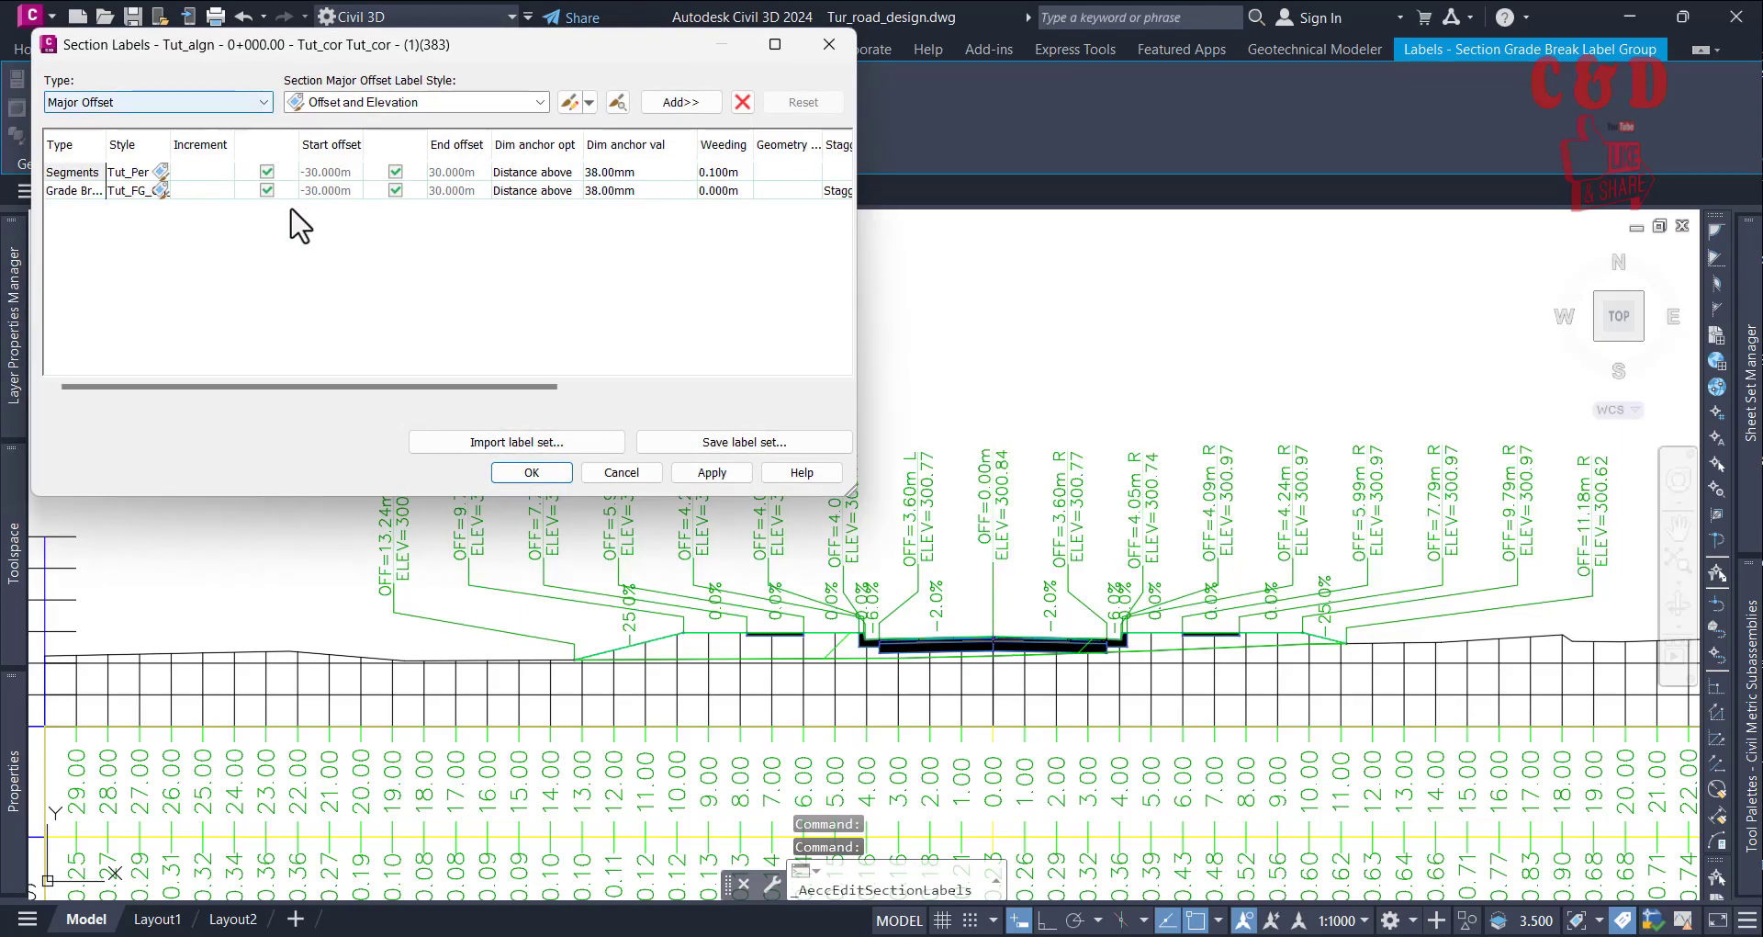
left_click(720, 445)
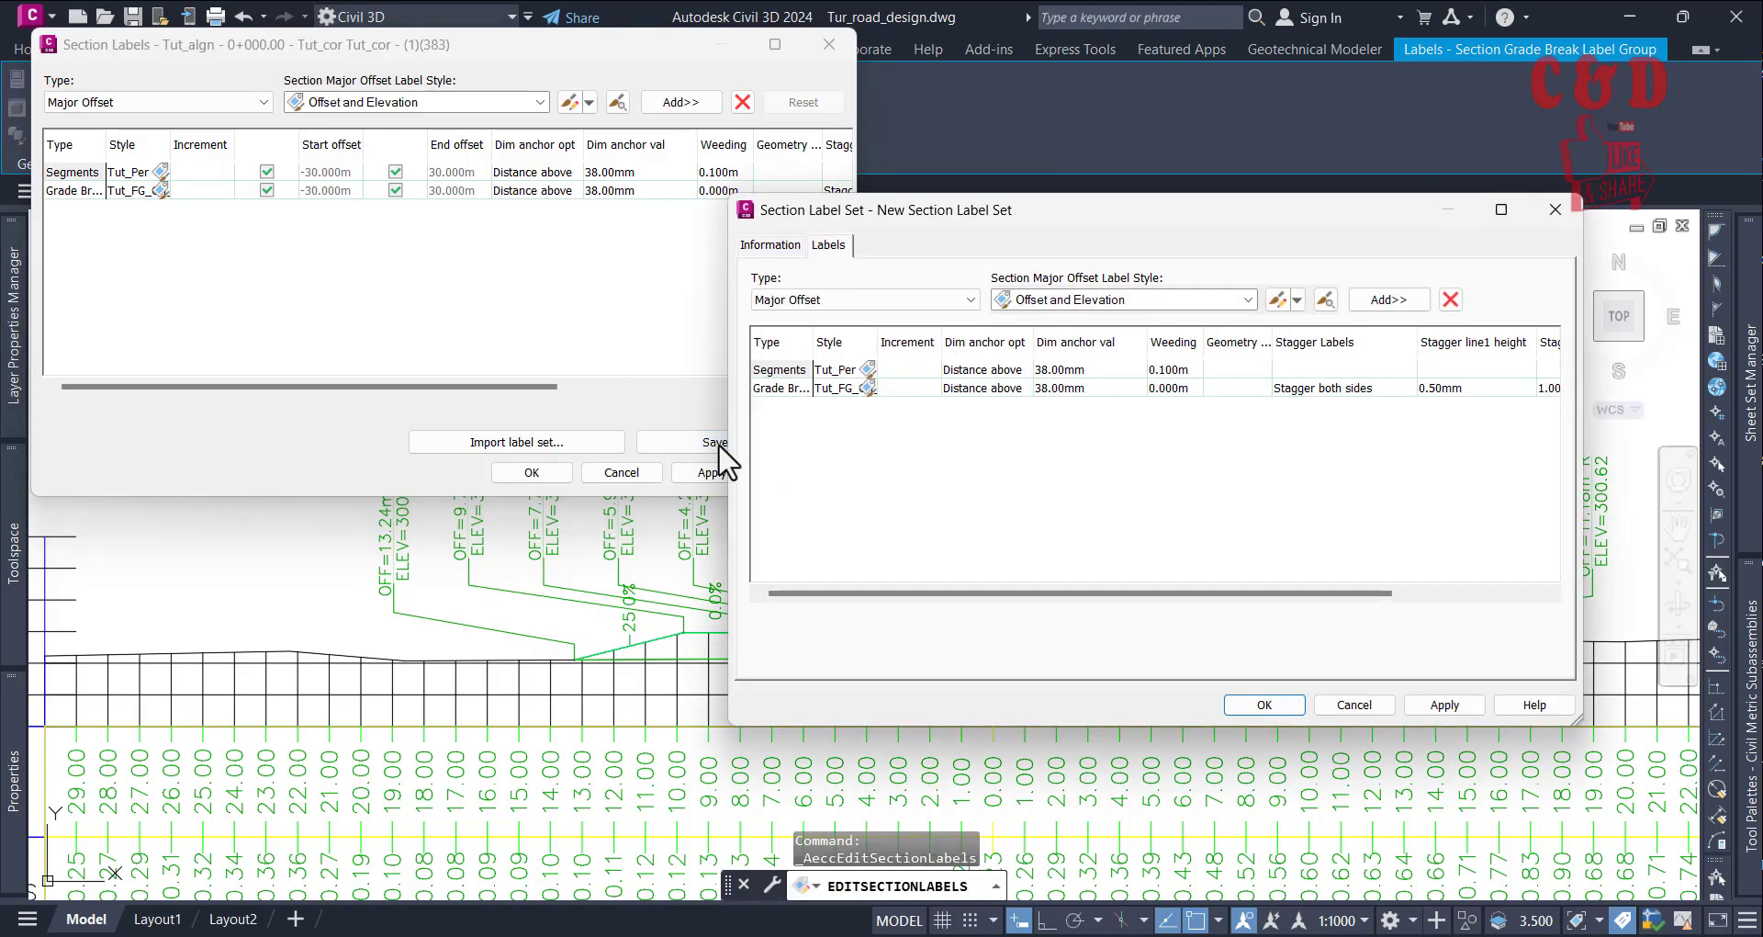
left_click(771, 246)
left_click_drag(874, 299, 748, 322)
type("Tut_label_set")
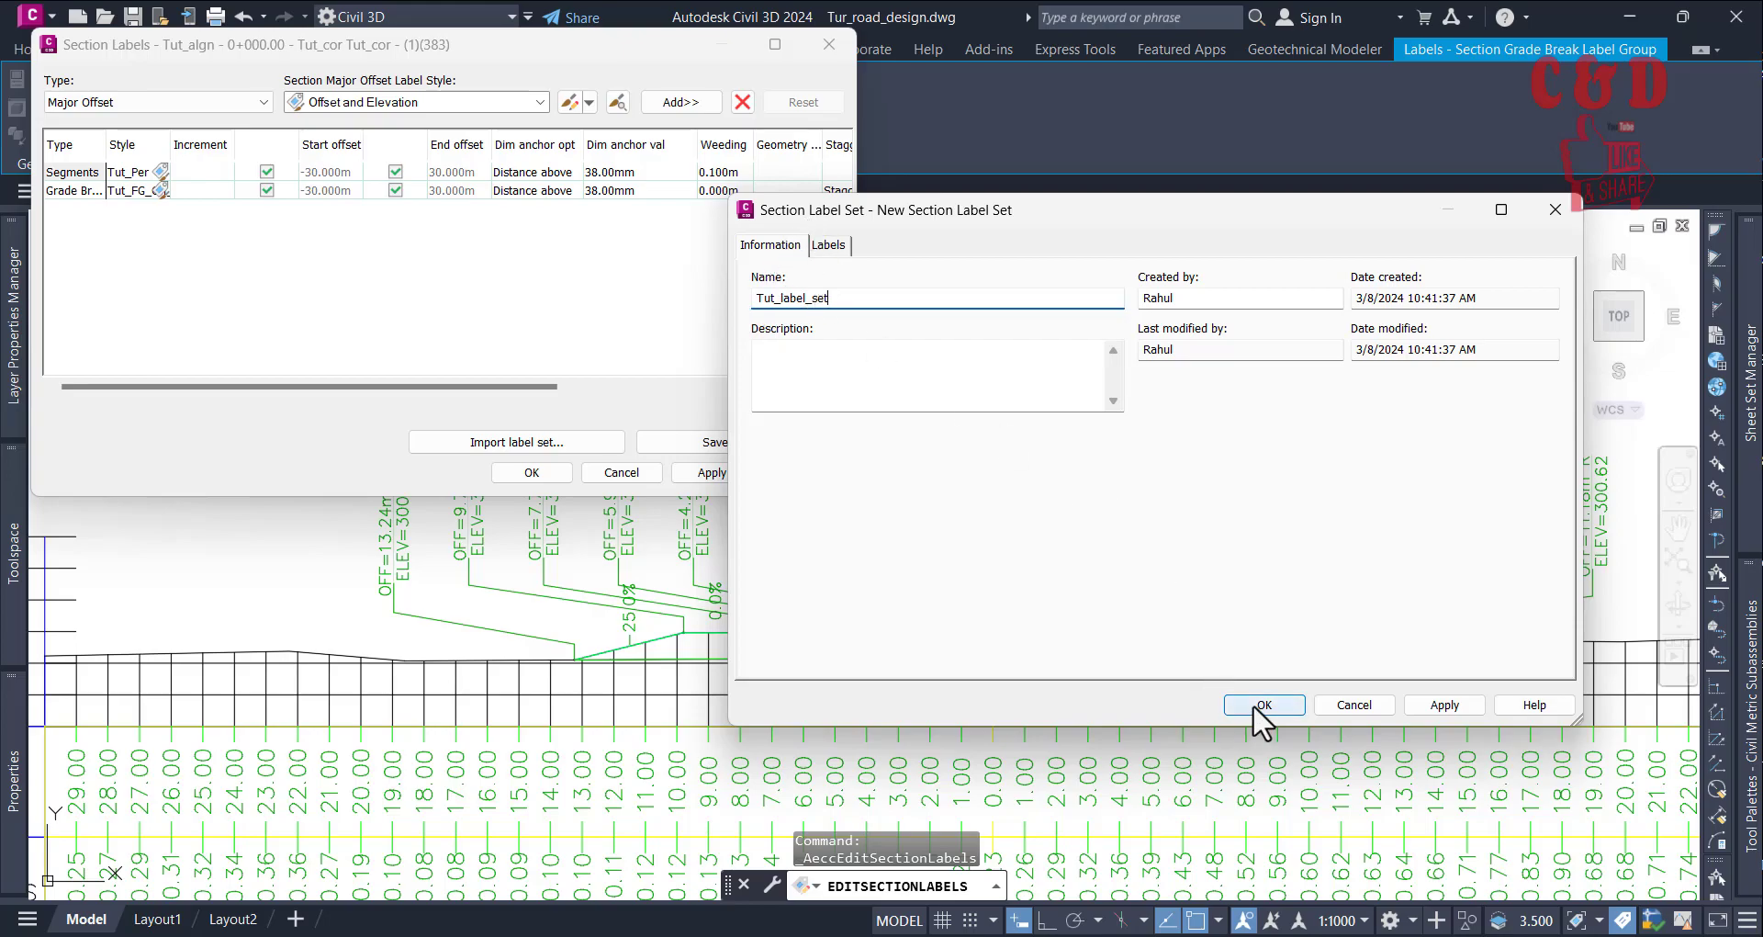
left_click(830, 245)
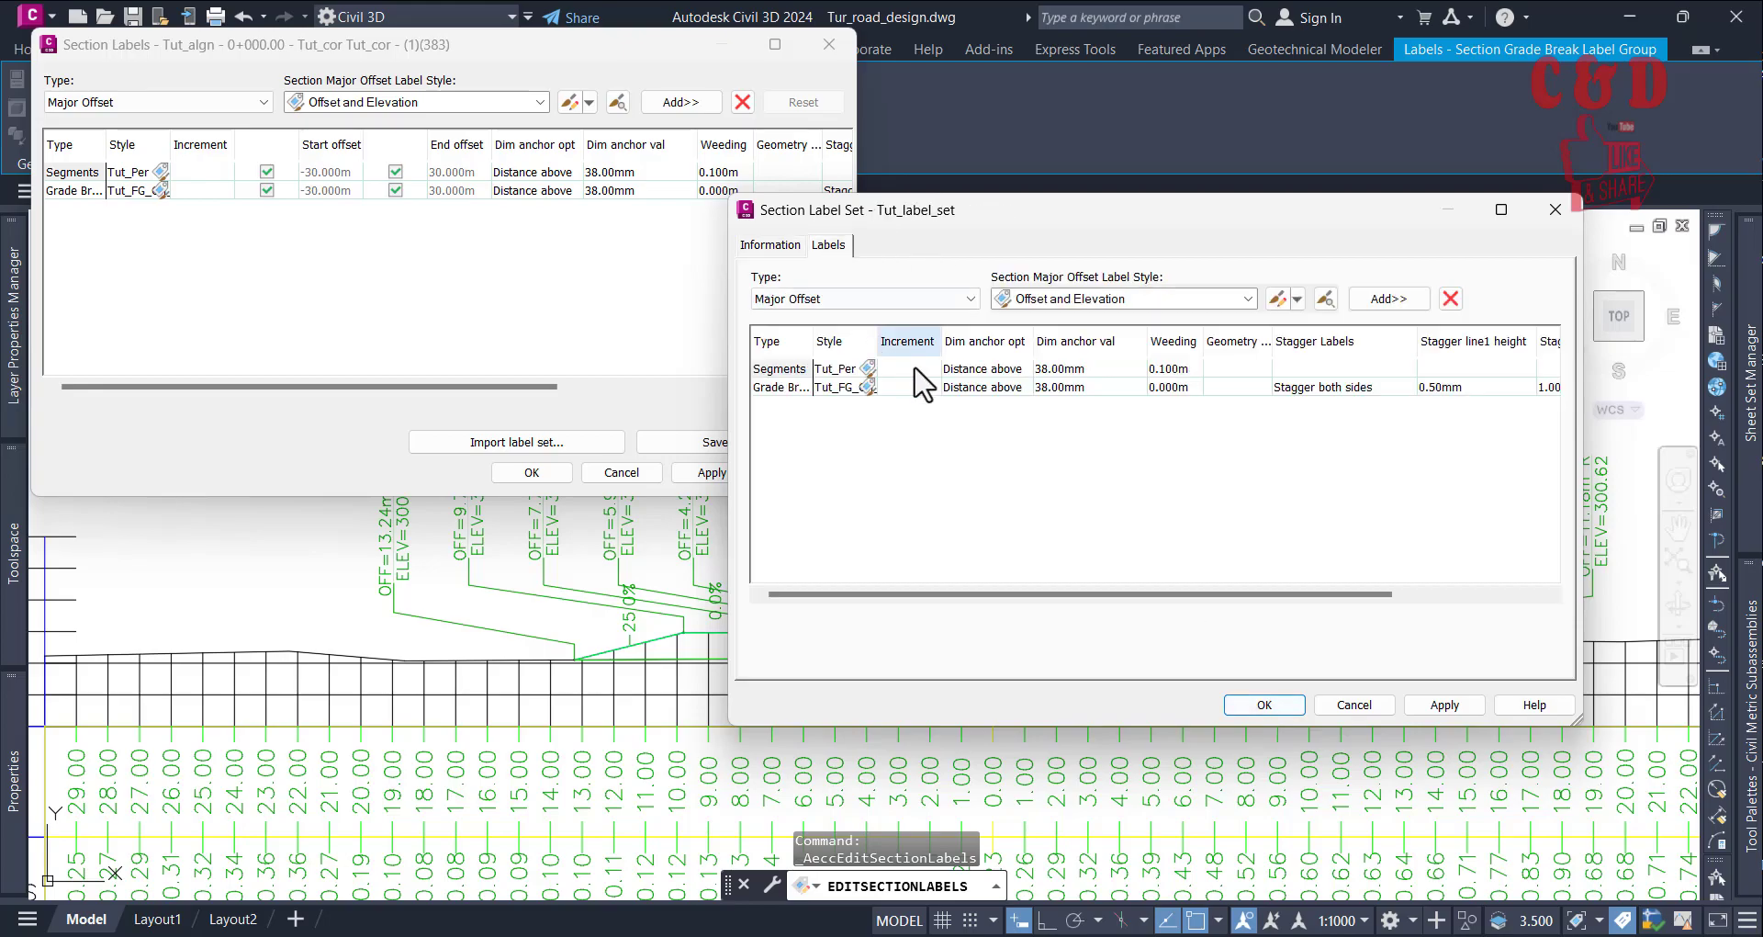
left_click(1277, 703)
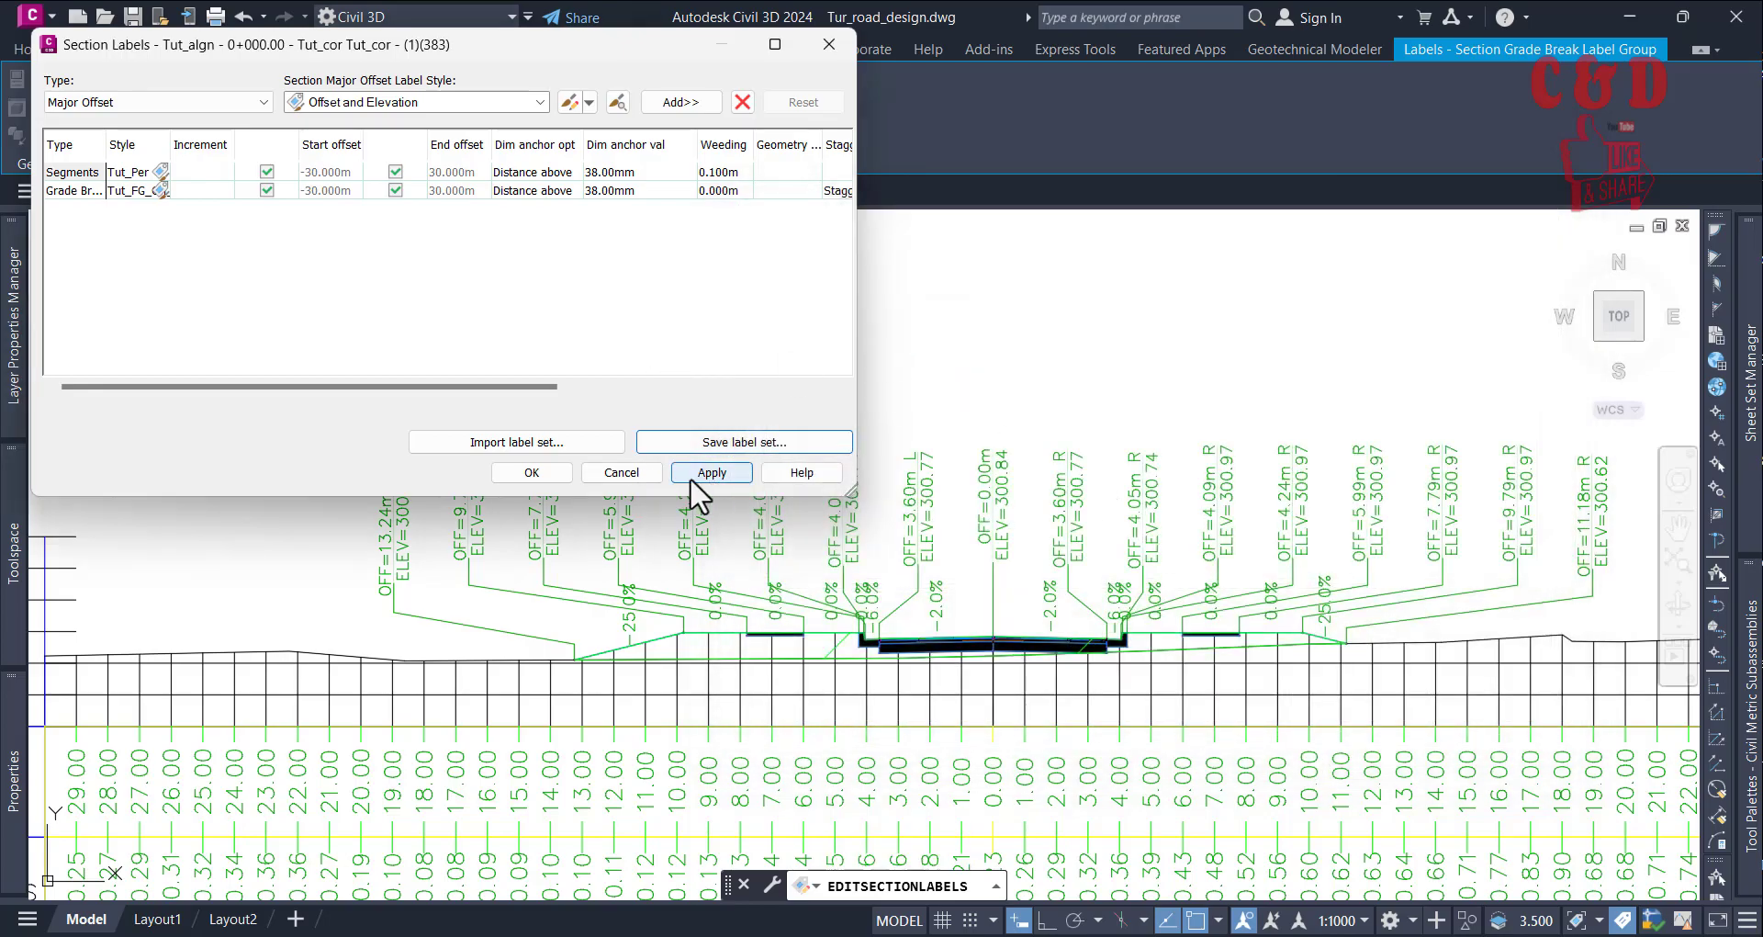
left_click(520, 472)
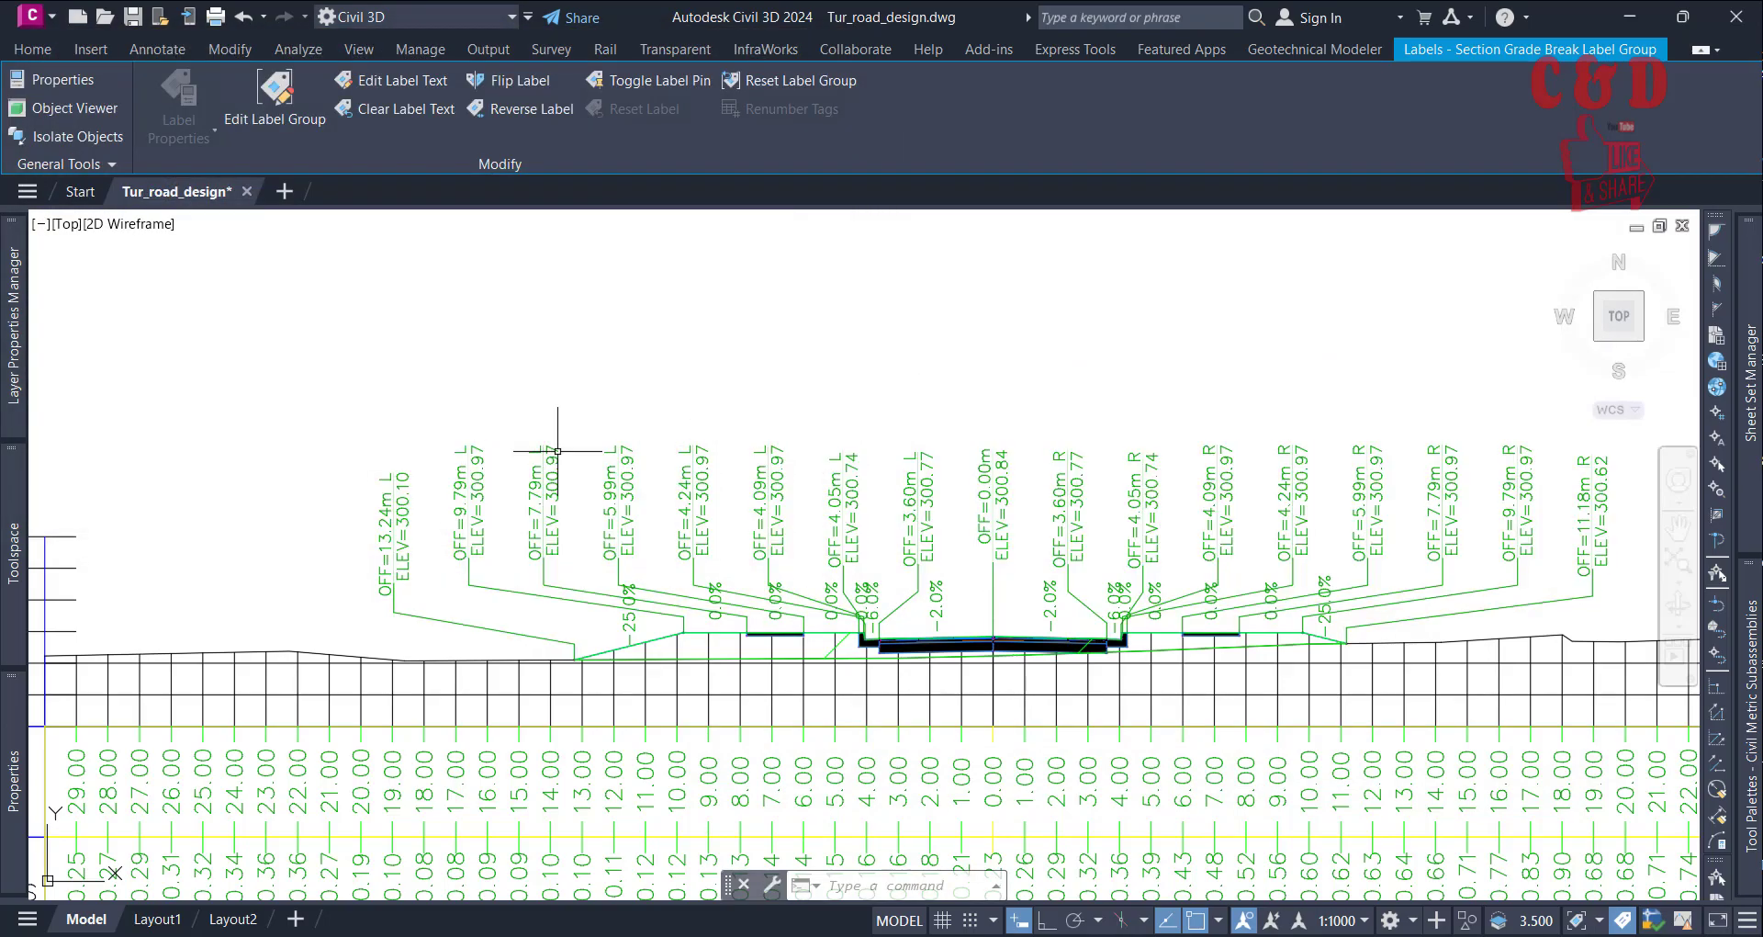
key("Escape")
left_click(612, 457)
left_click(609, 480)
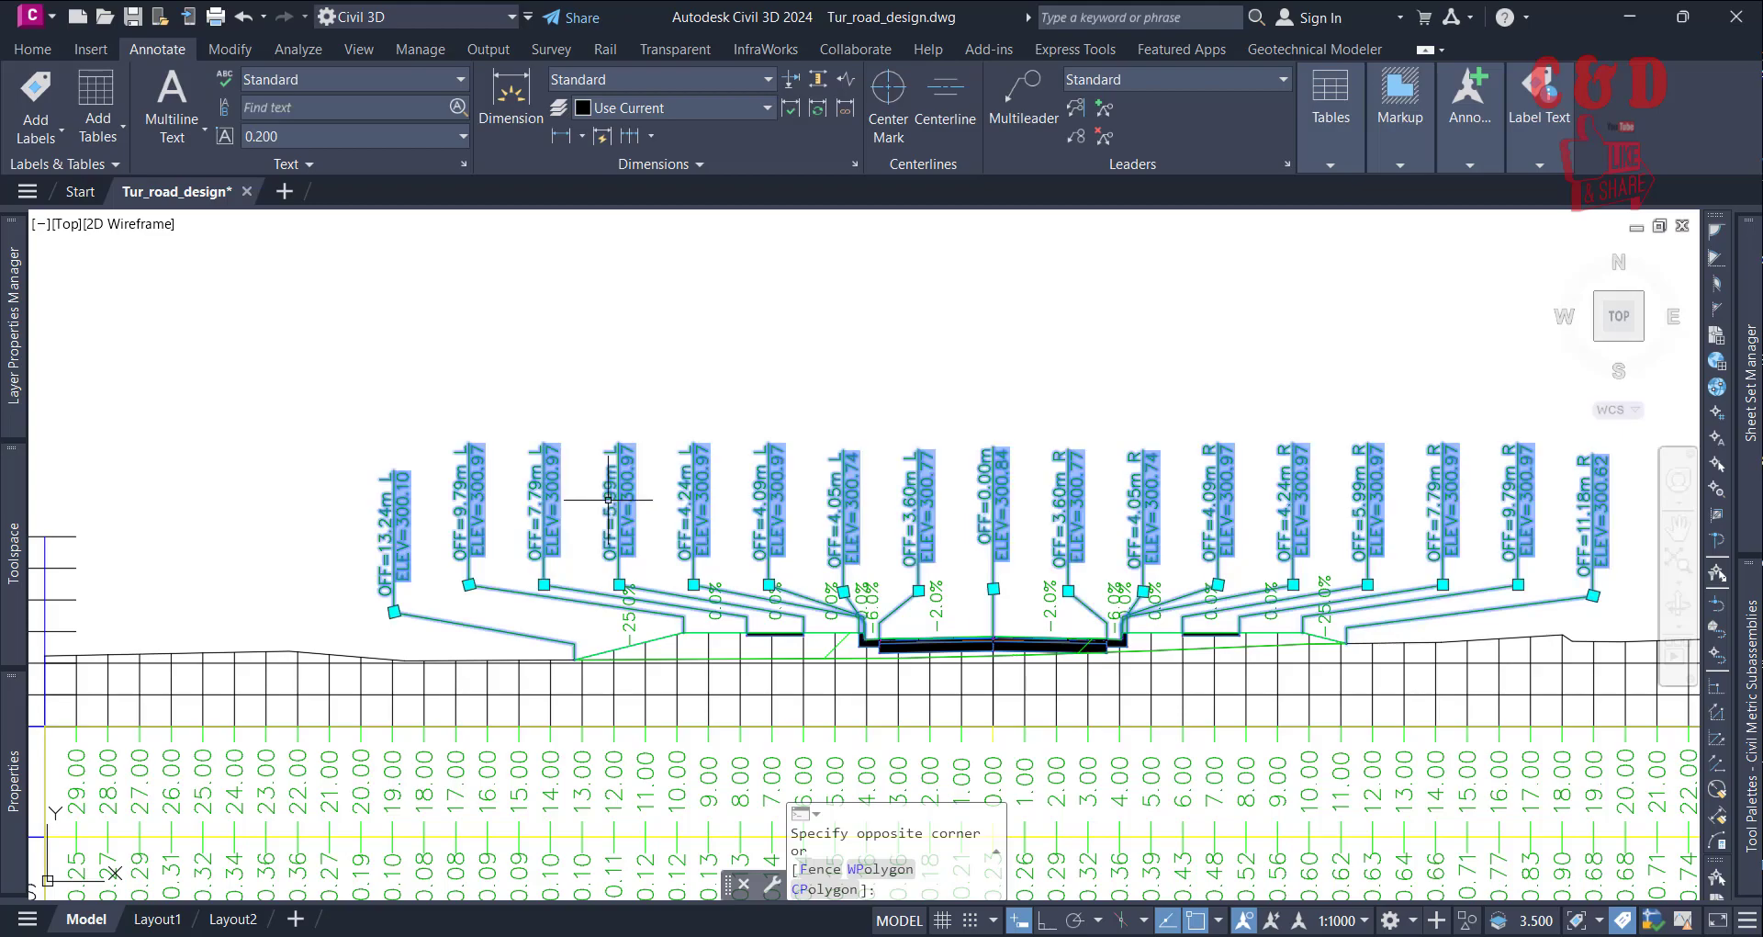
scroll(578, 413, "down", 6)
key("Escape")
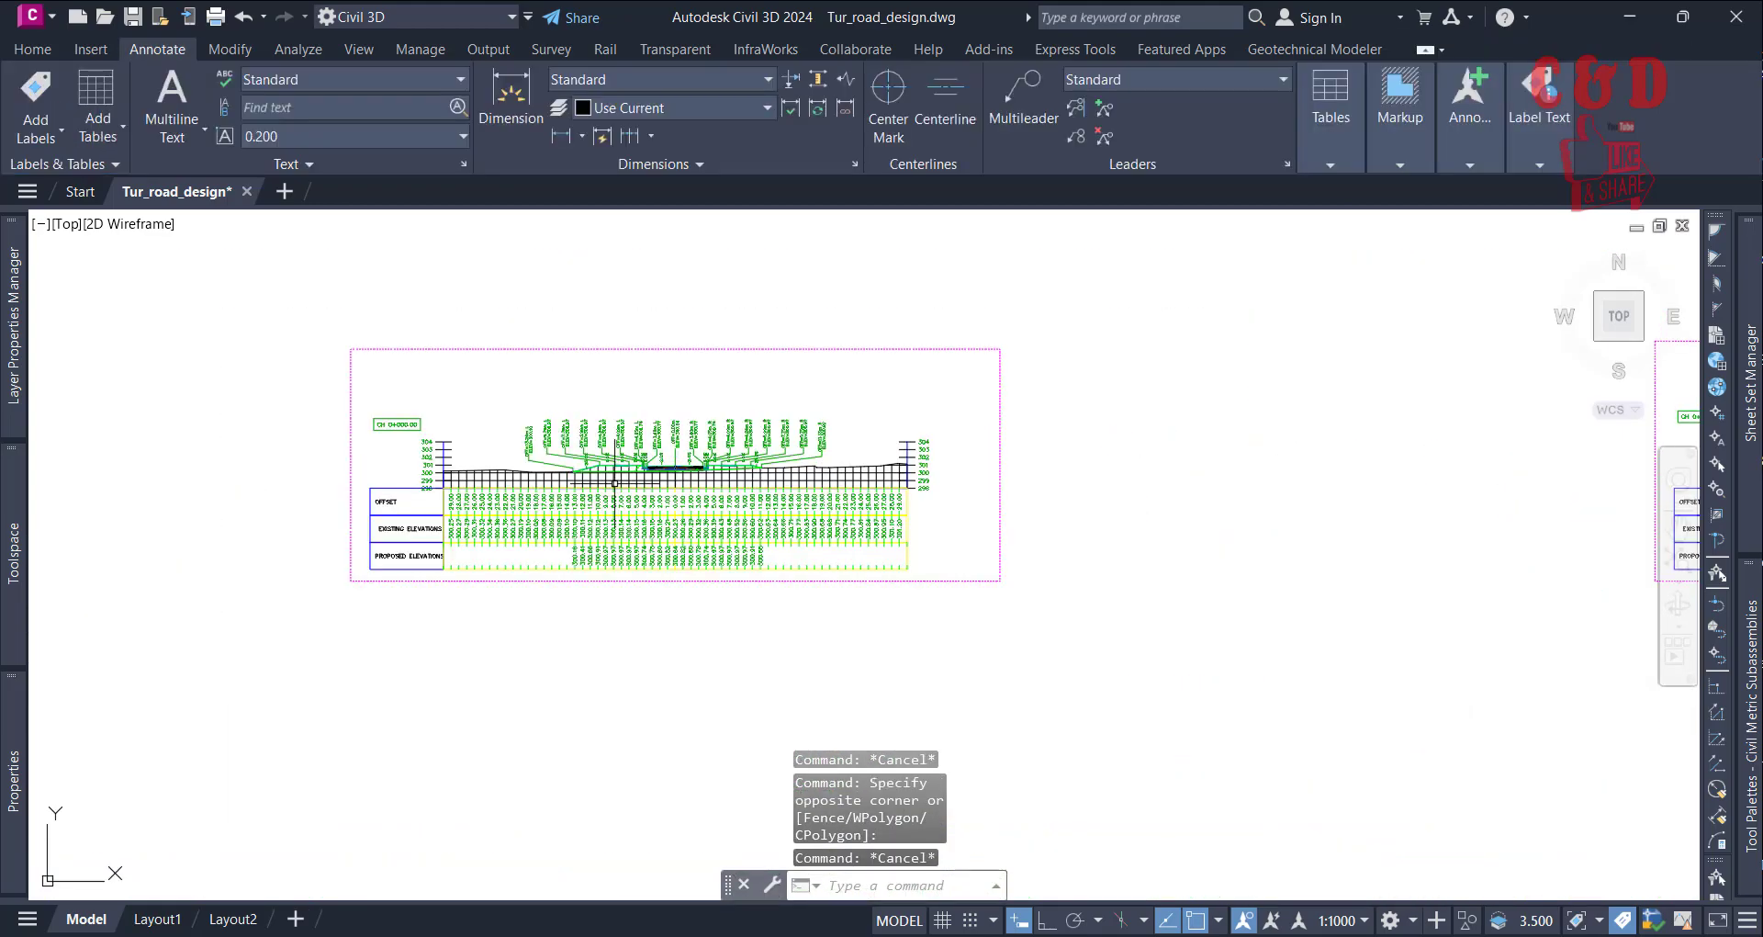
Open the section view group properties from the section view at CH 0+060.00
scroll(571, 478, "up", 4)
scroll(569, 498, "down", 6)
scroll(602, 524, "up", 5)
scroll(618, 480, "down", 5)
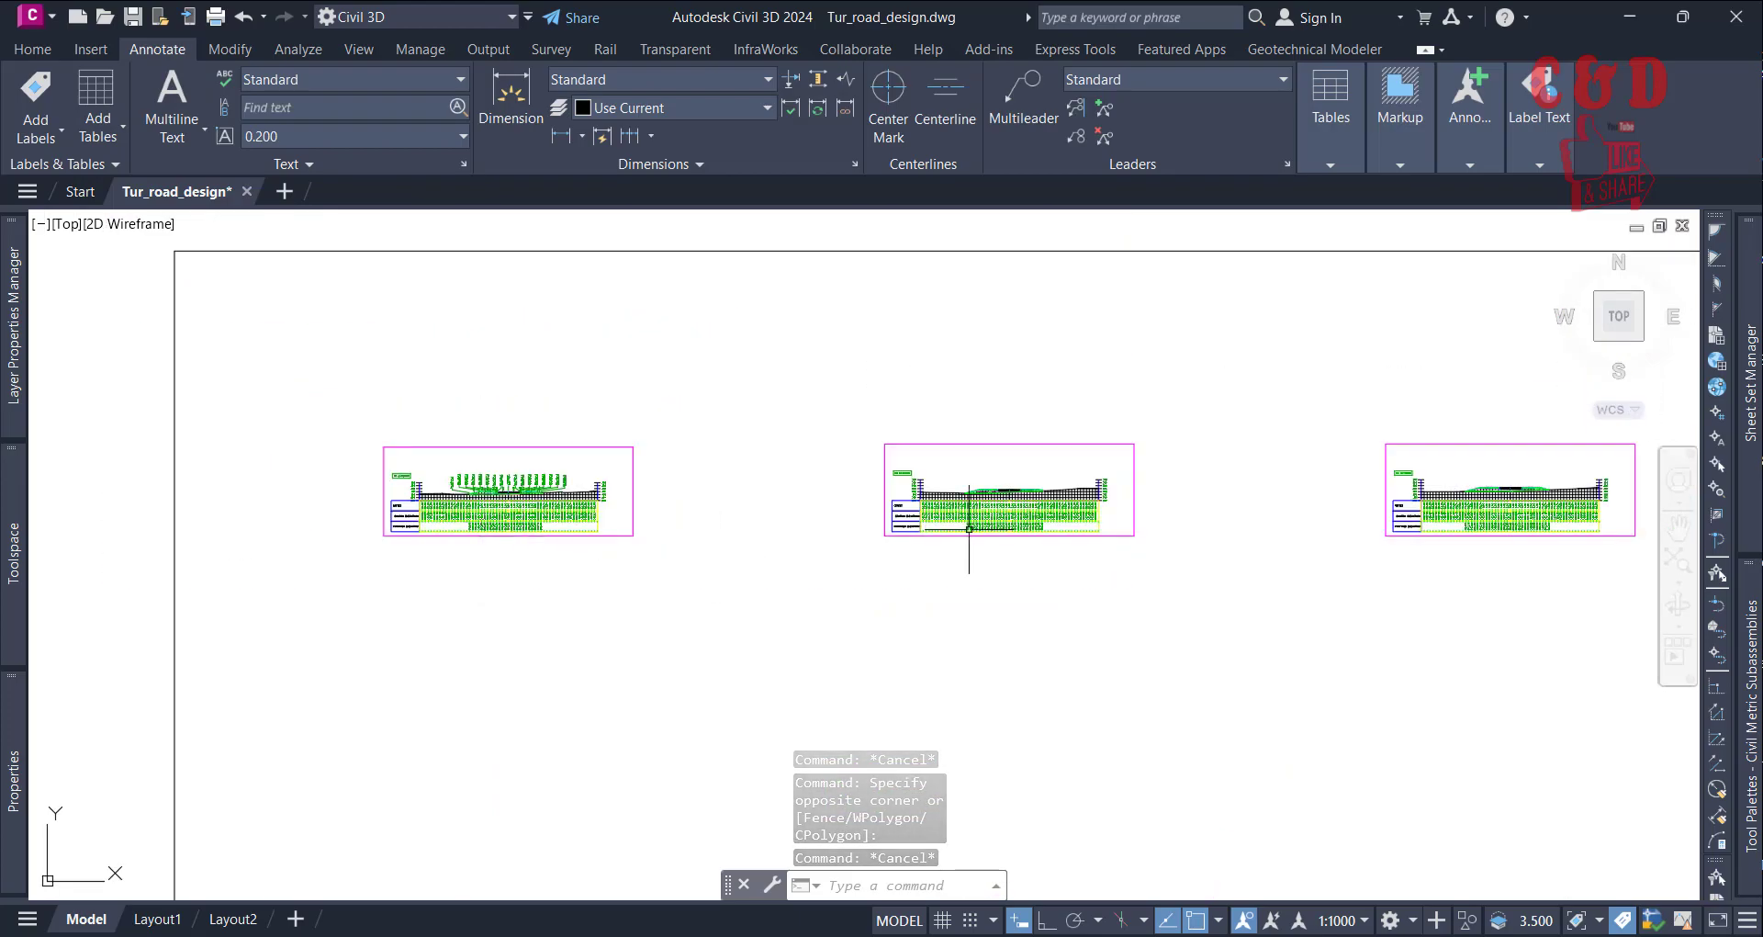
scroll(965, 523, "up", 5)
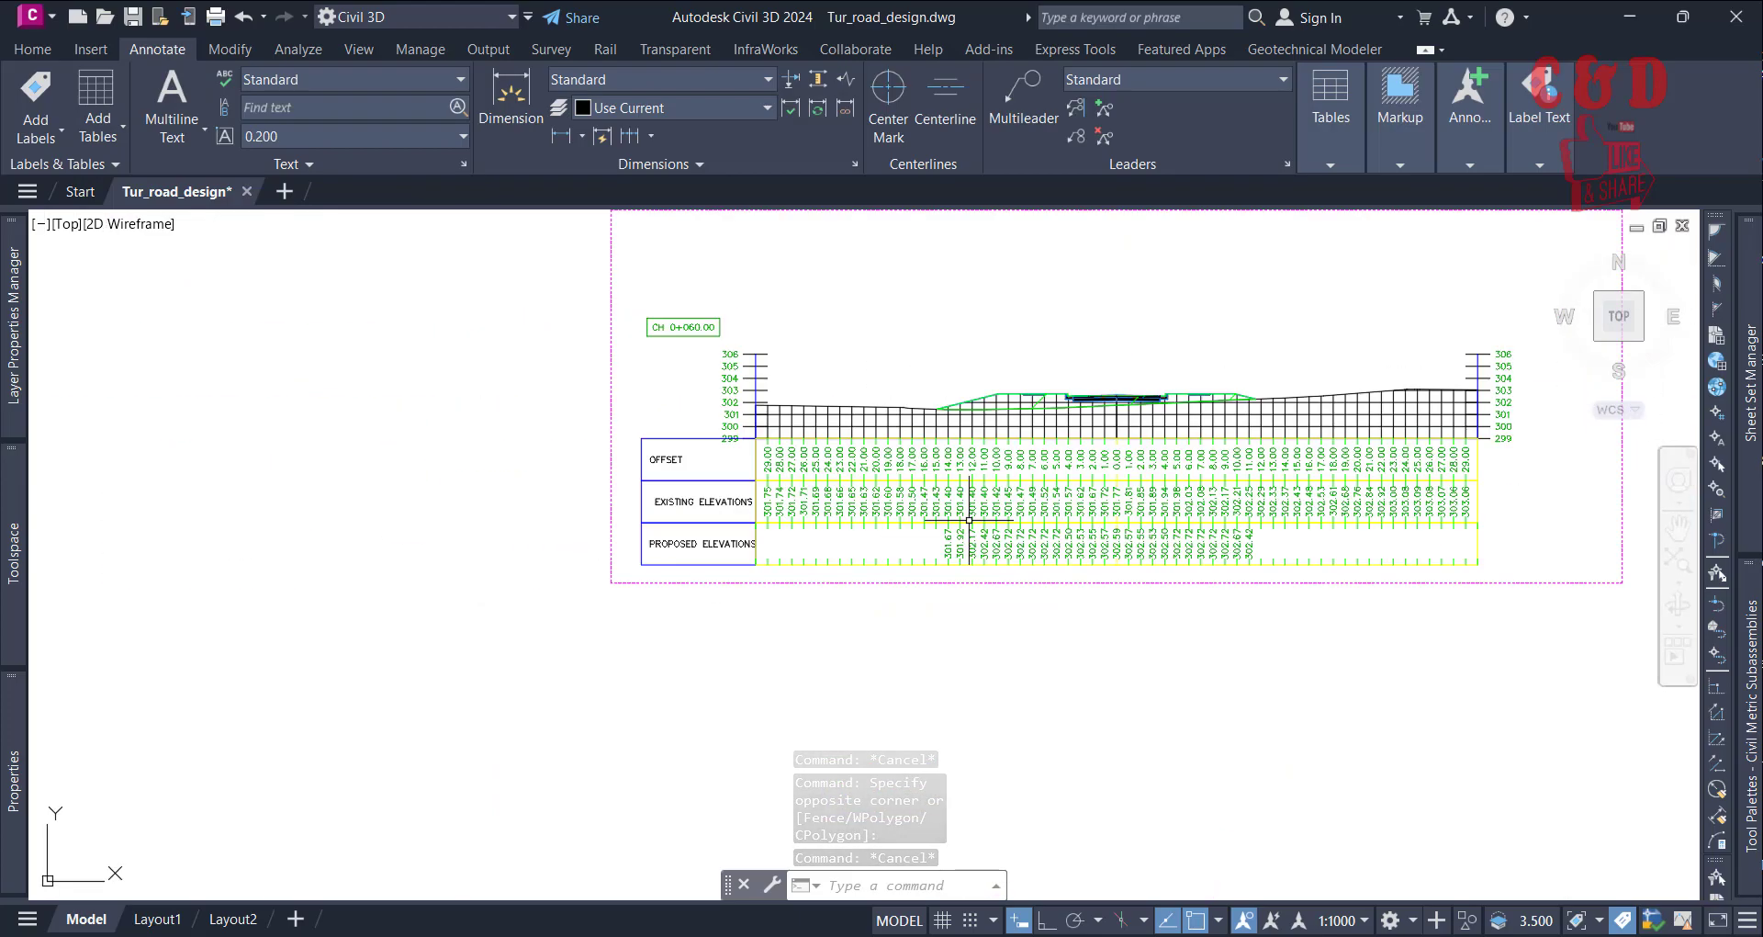
left_click(892, 412)
scroll(945, 645, "down", 6)
scroll(679, 648, "up", 2)
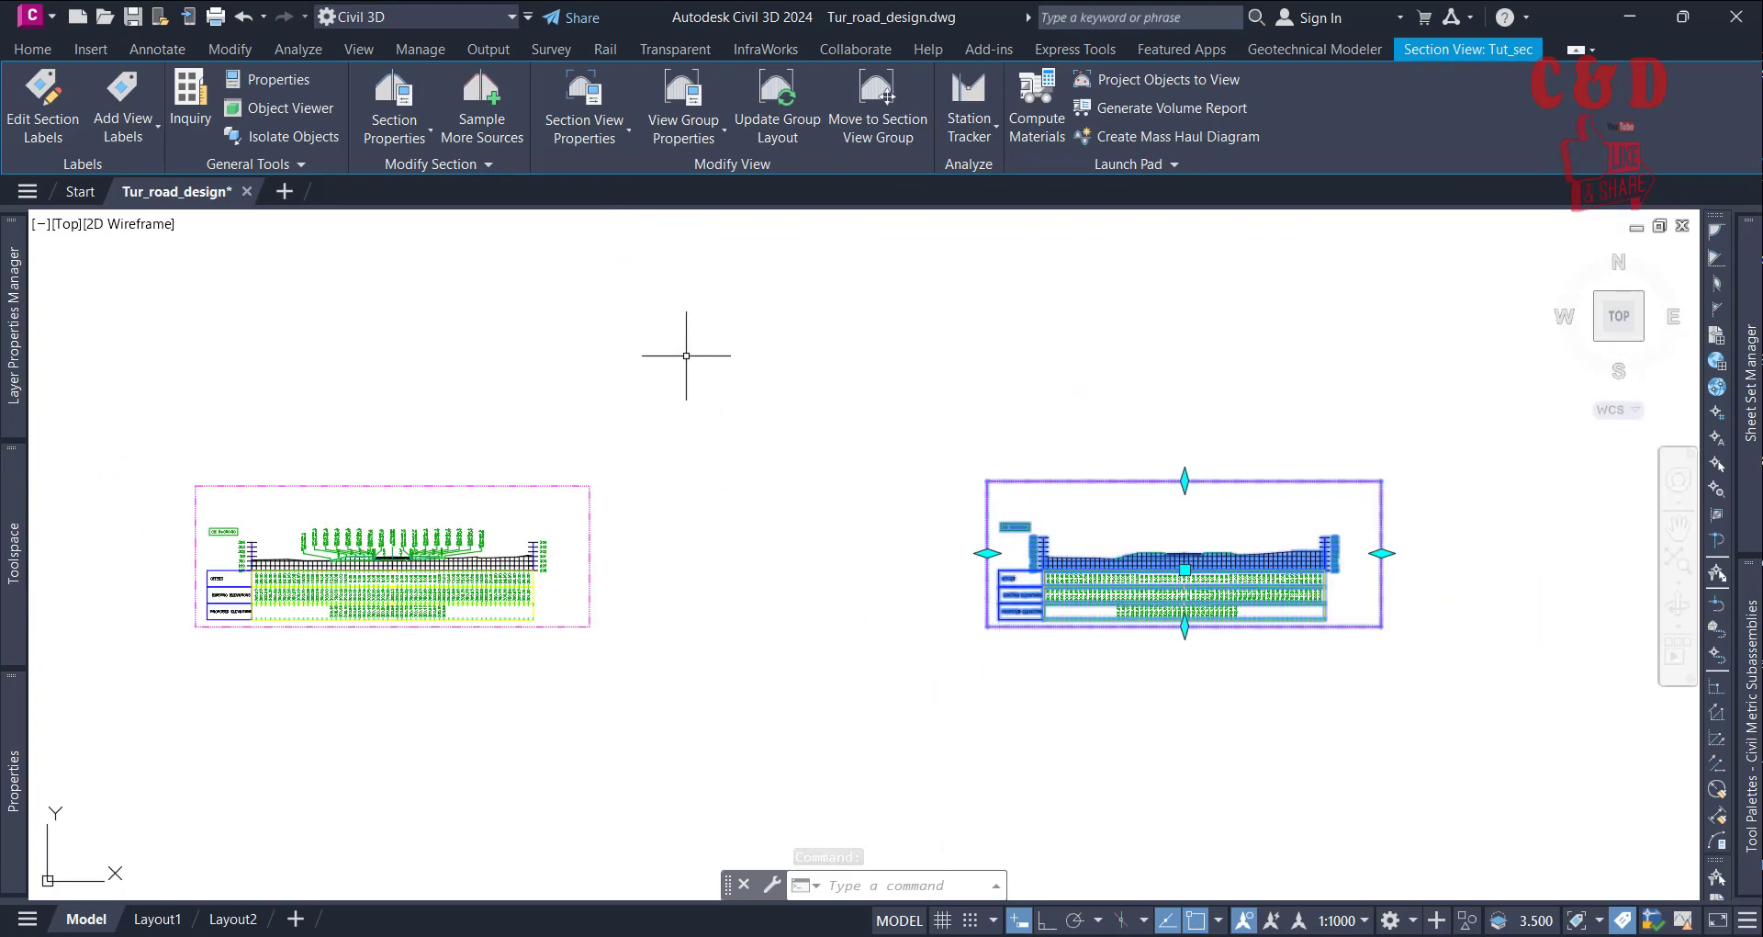
left_click(685, 92)
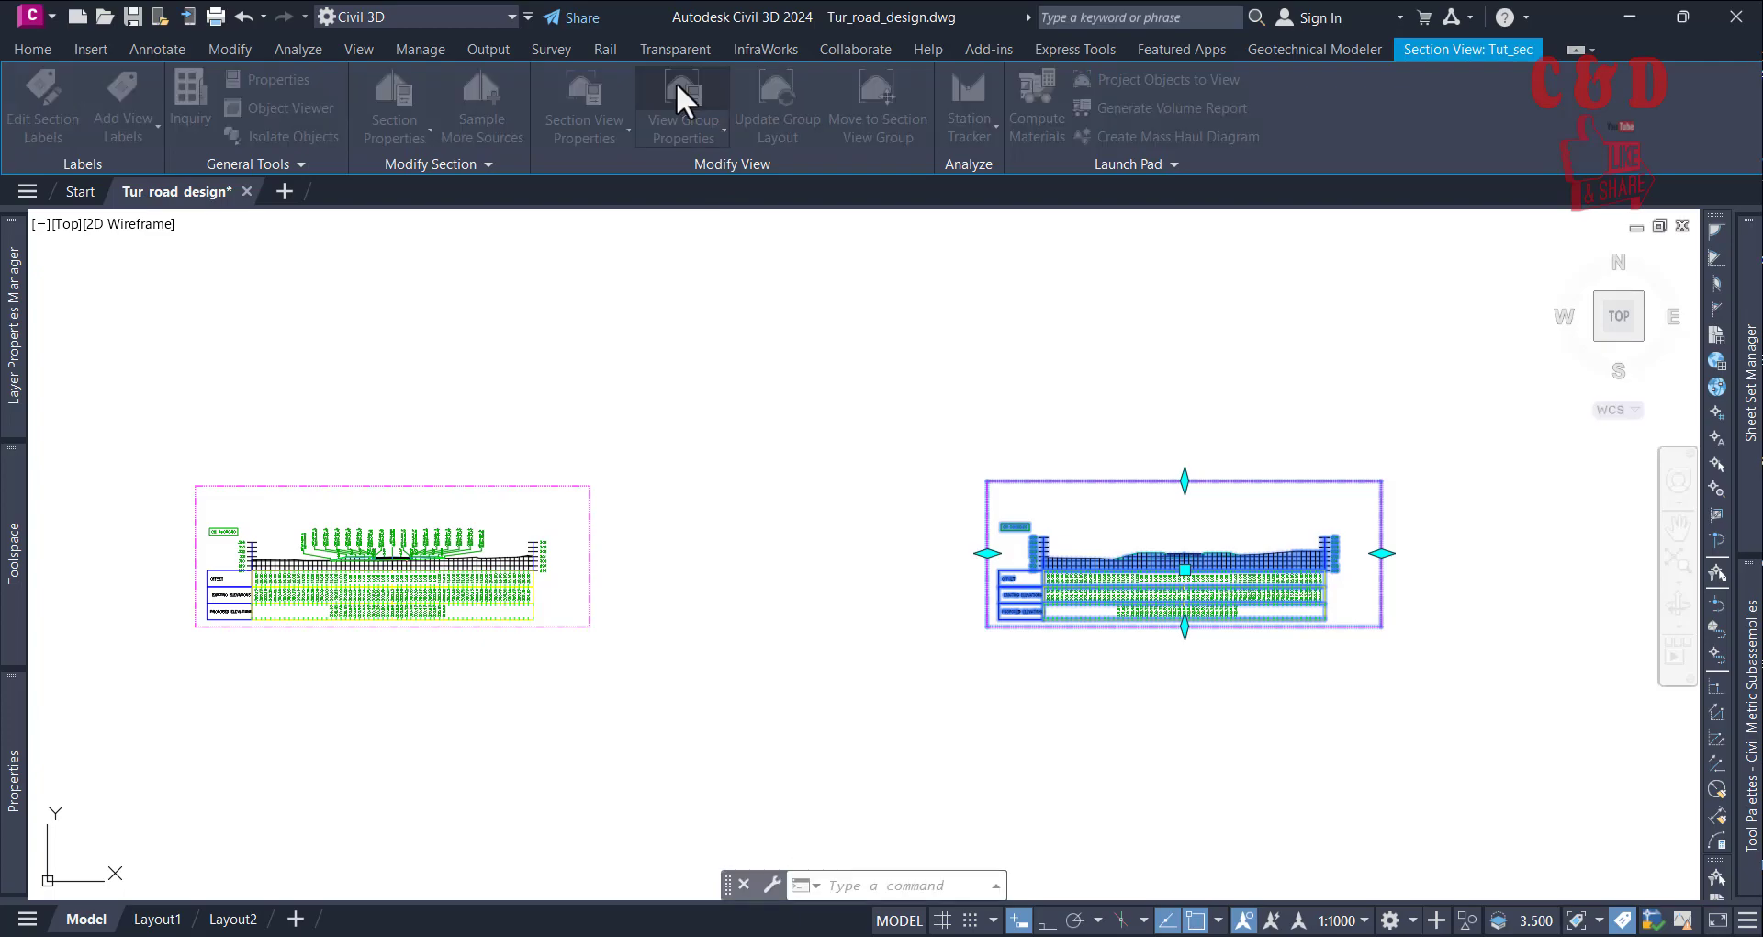
left_click_drag(1265, 209, 643, 174)
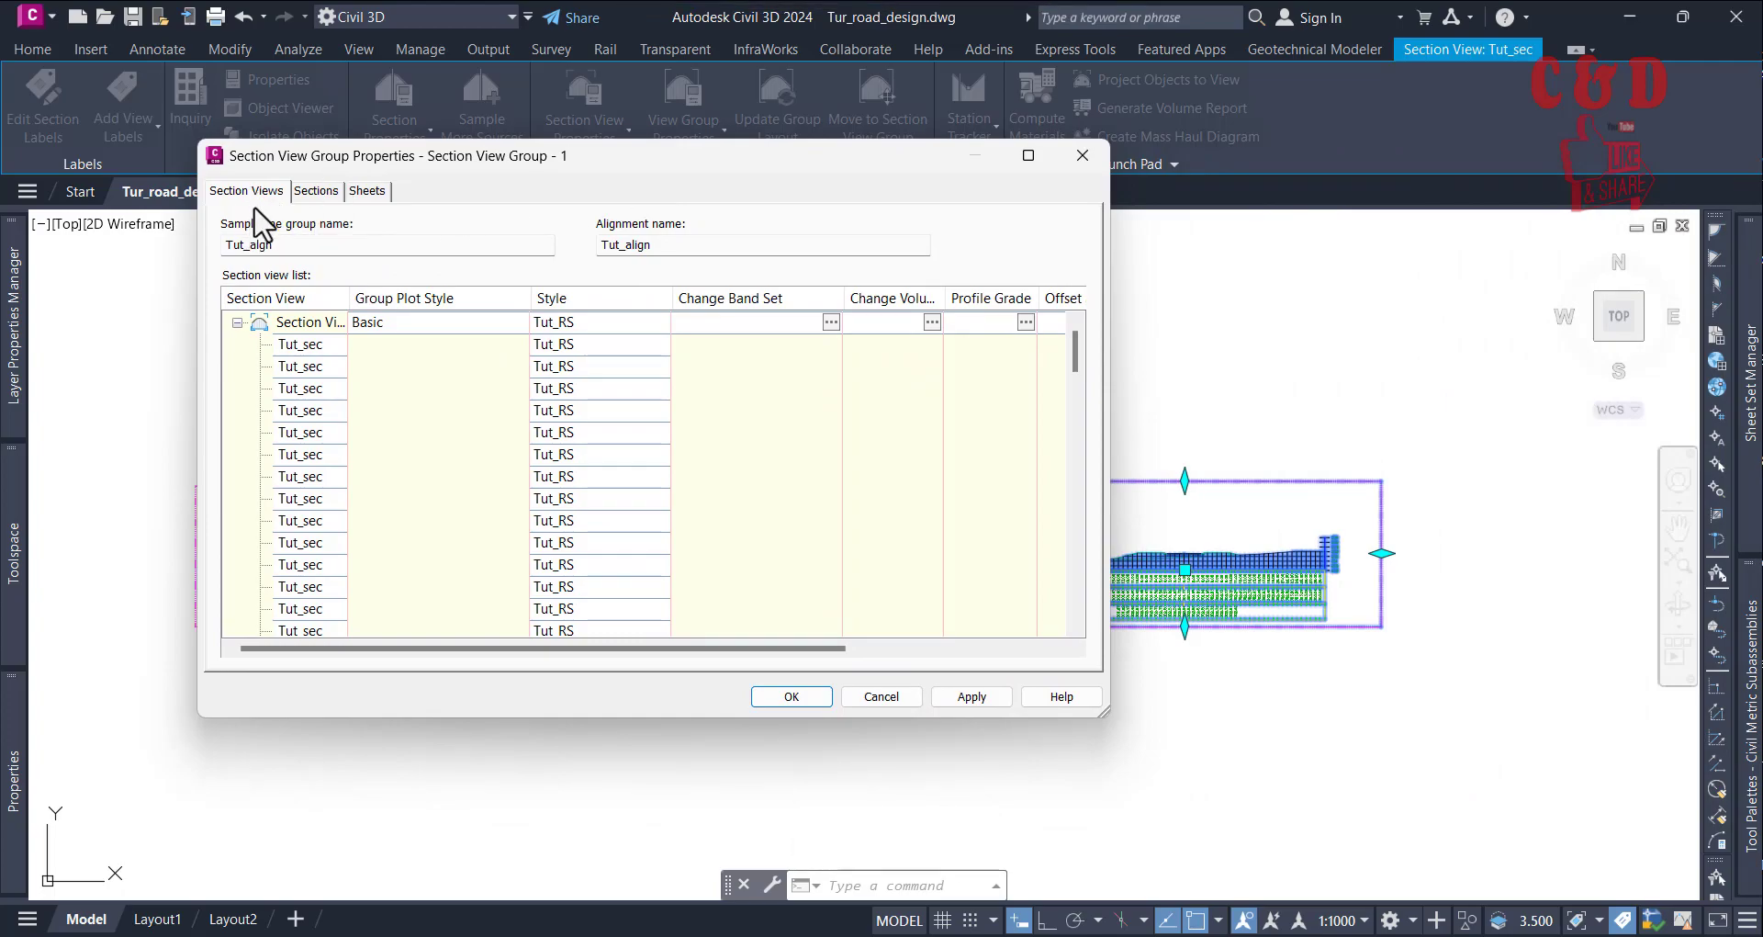
Assign the Tut_label_set label set to the Tut_cor Tut_cor - (1) section for the whole view group and apply it
left_click(316, 192)
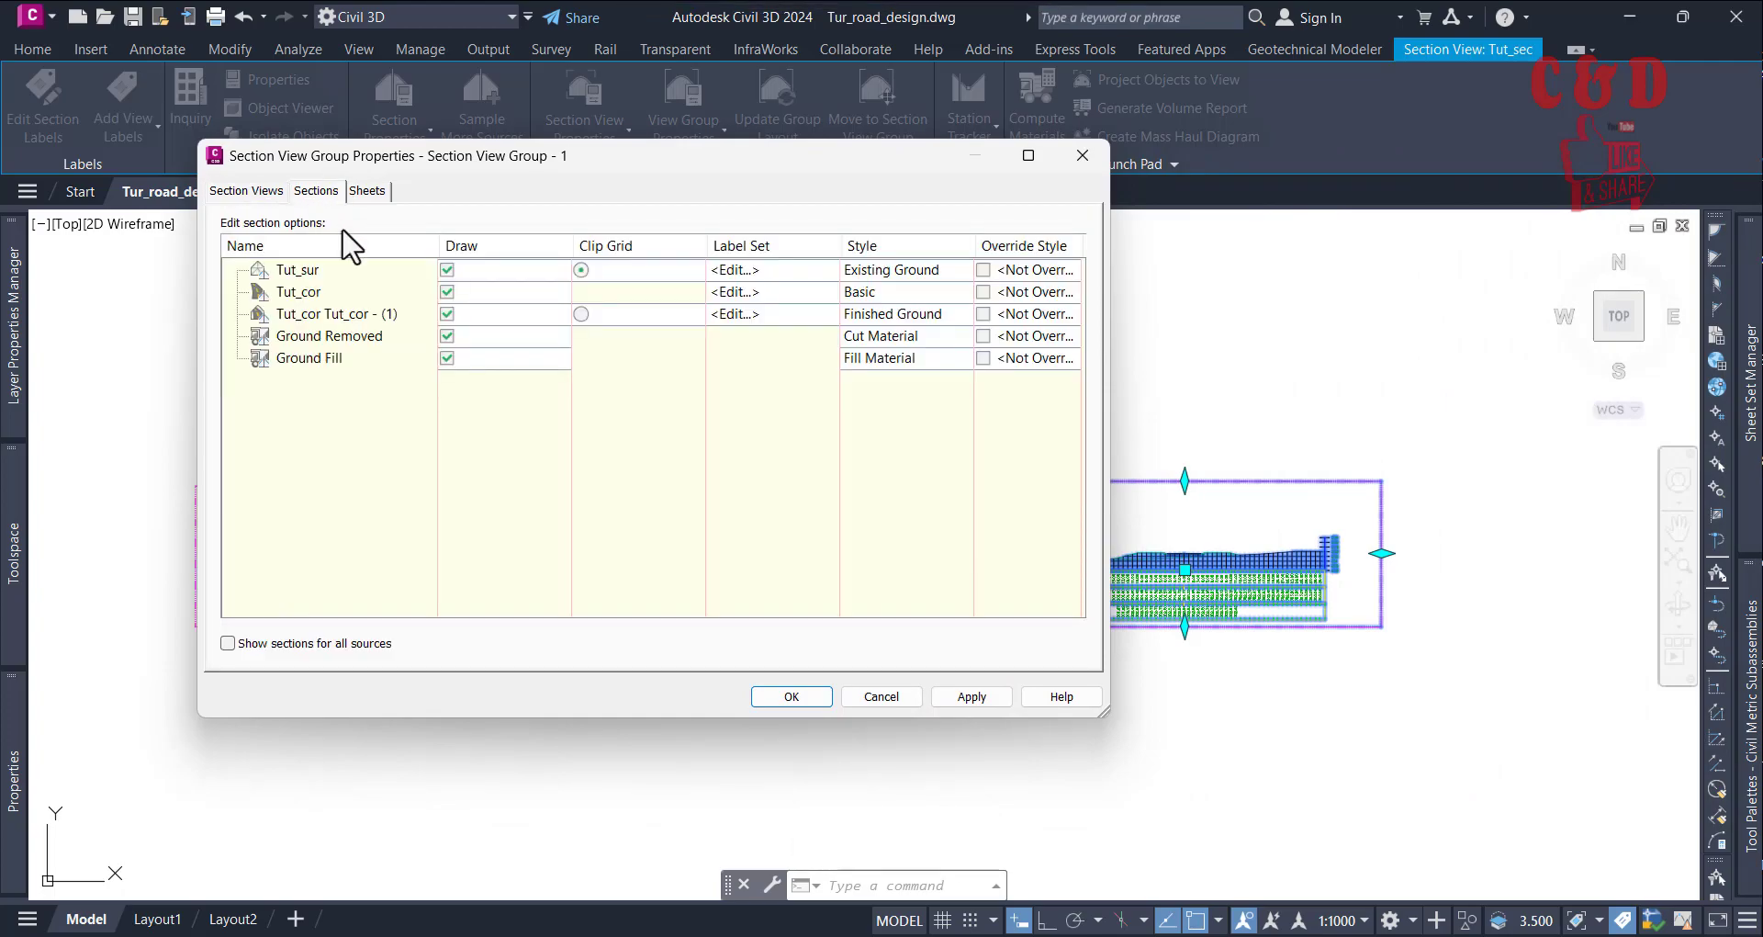
left_click(329, 316)
left_click_drag(588, 158, 429, 129)
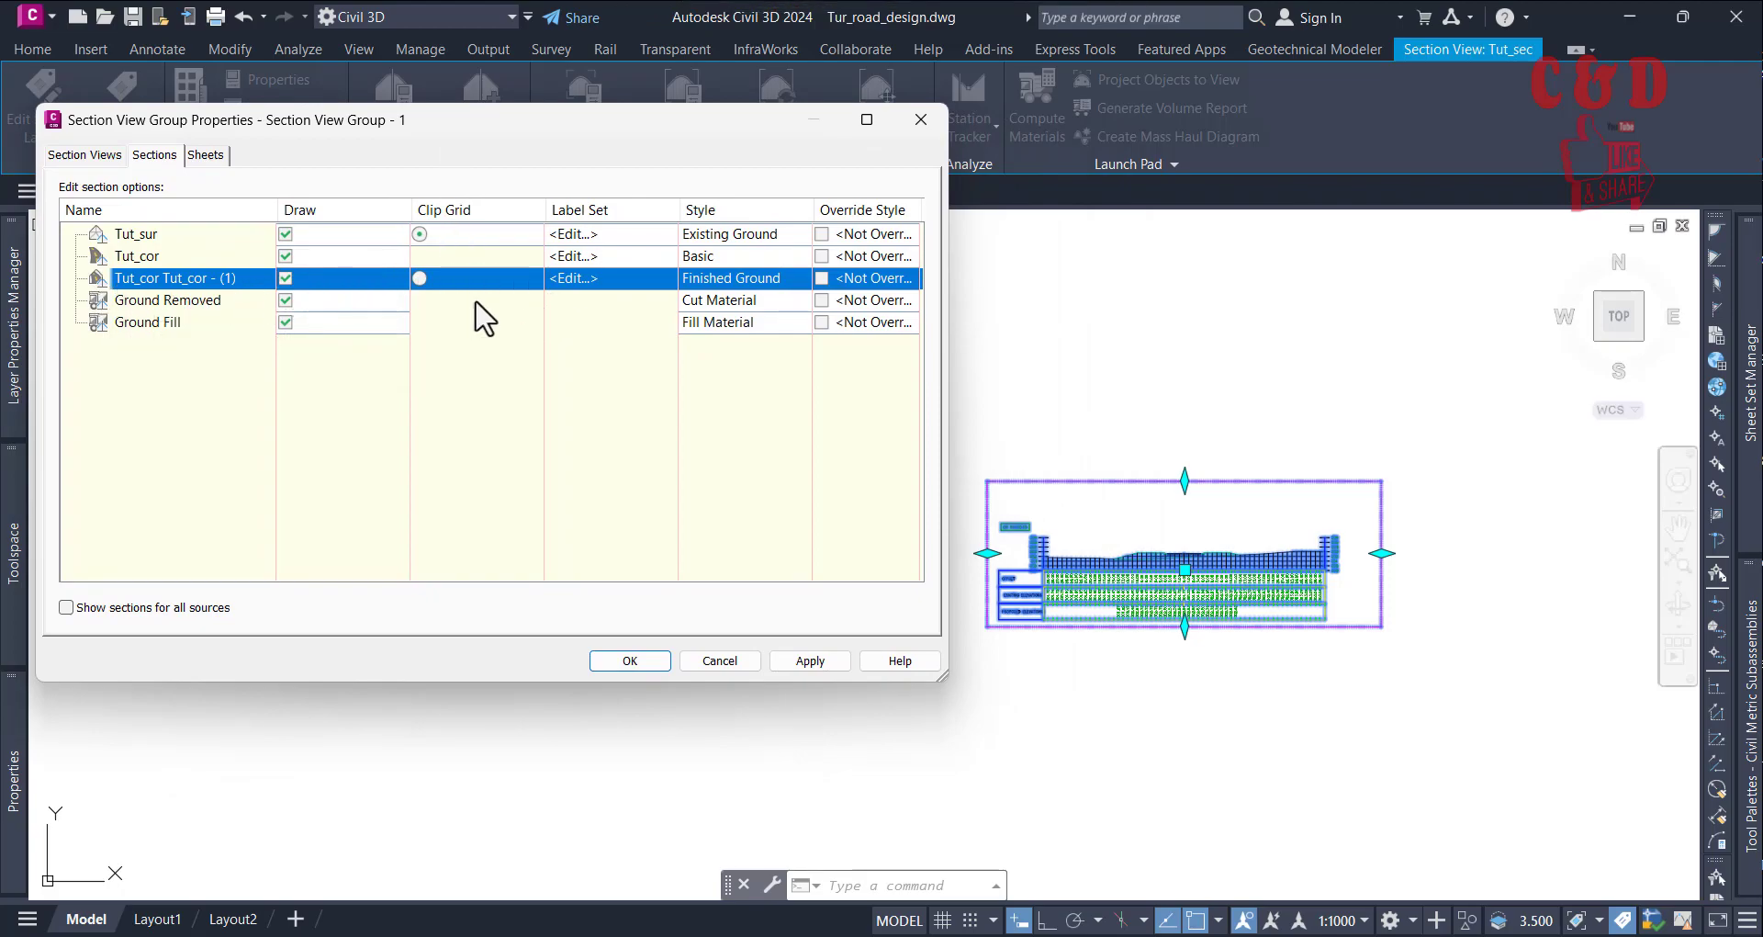
left_click(588, 279)
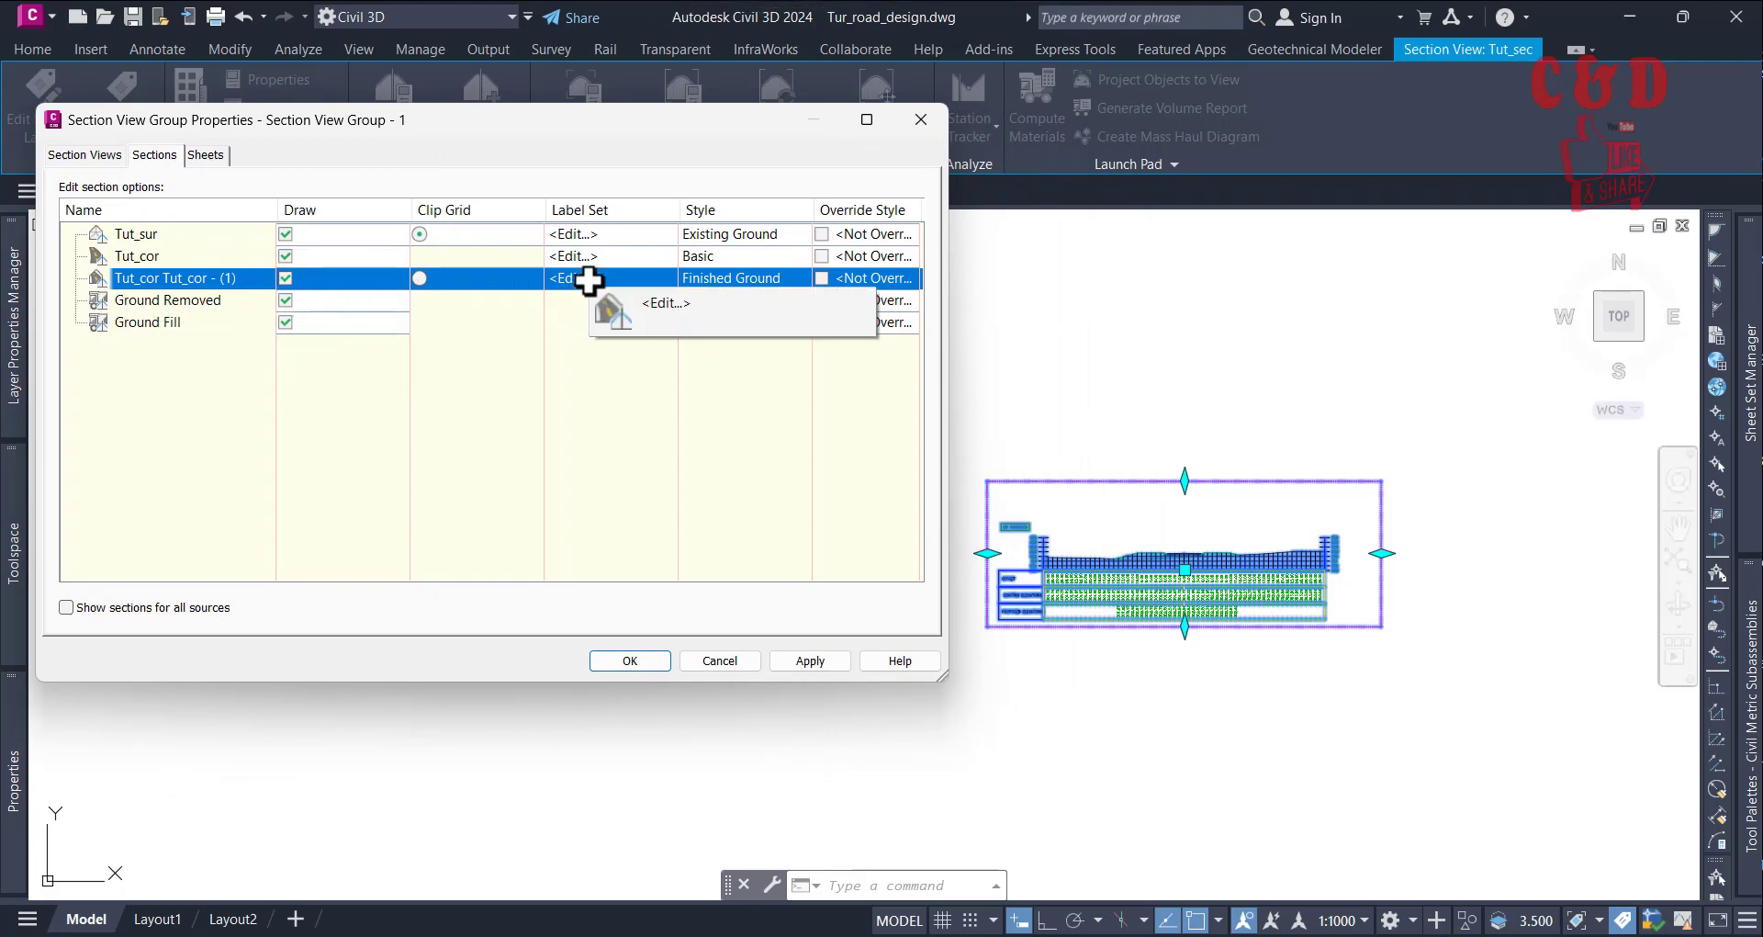
left_click(541, 277)
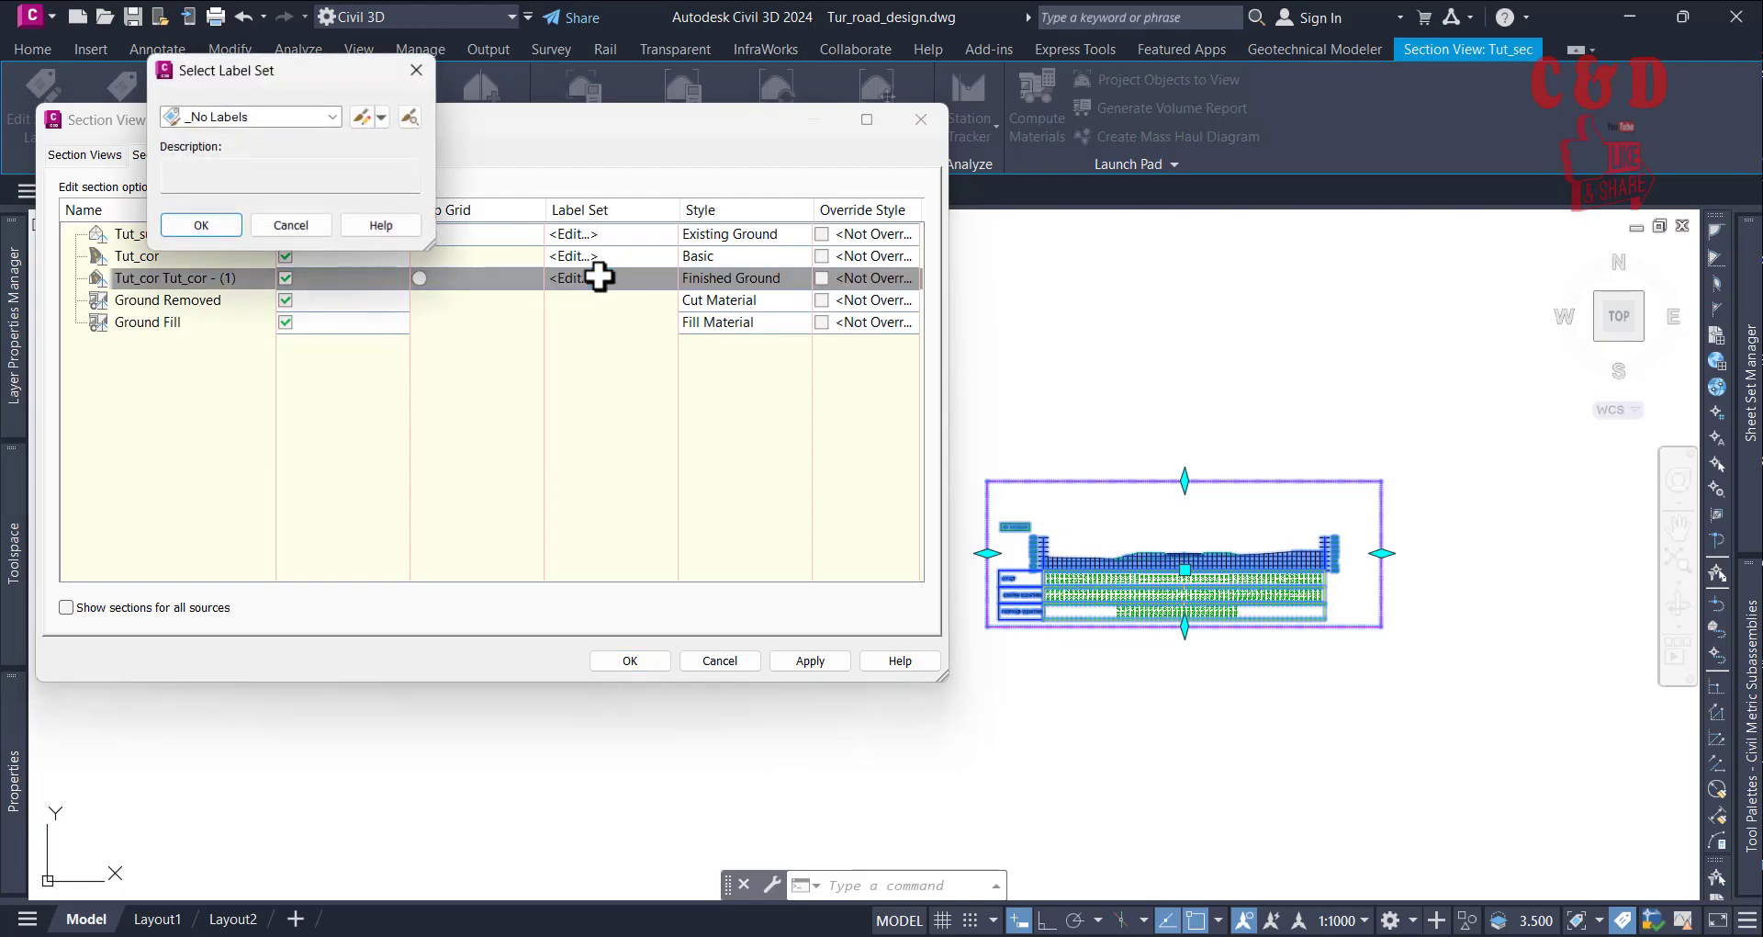
left_click(256, 123)
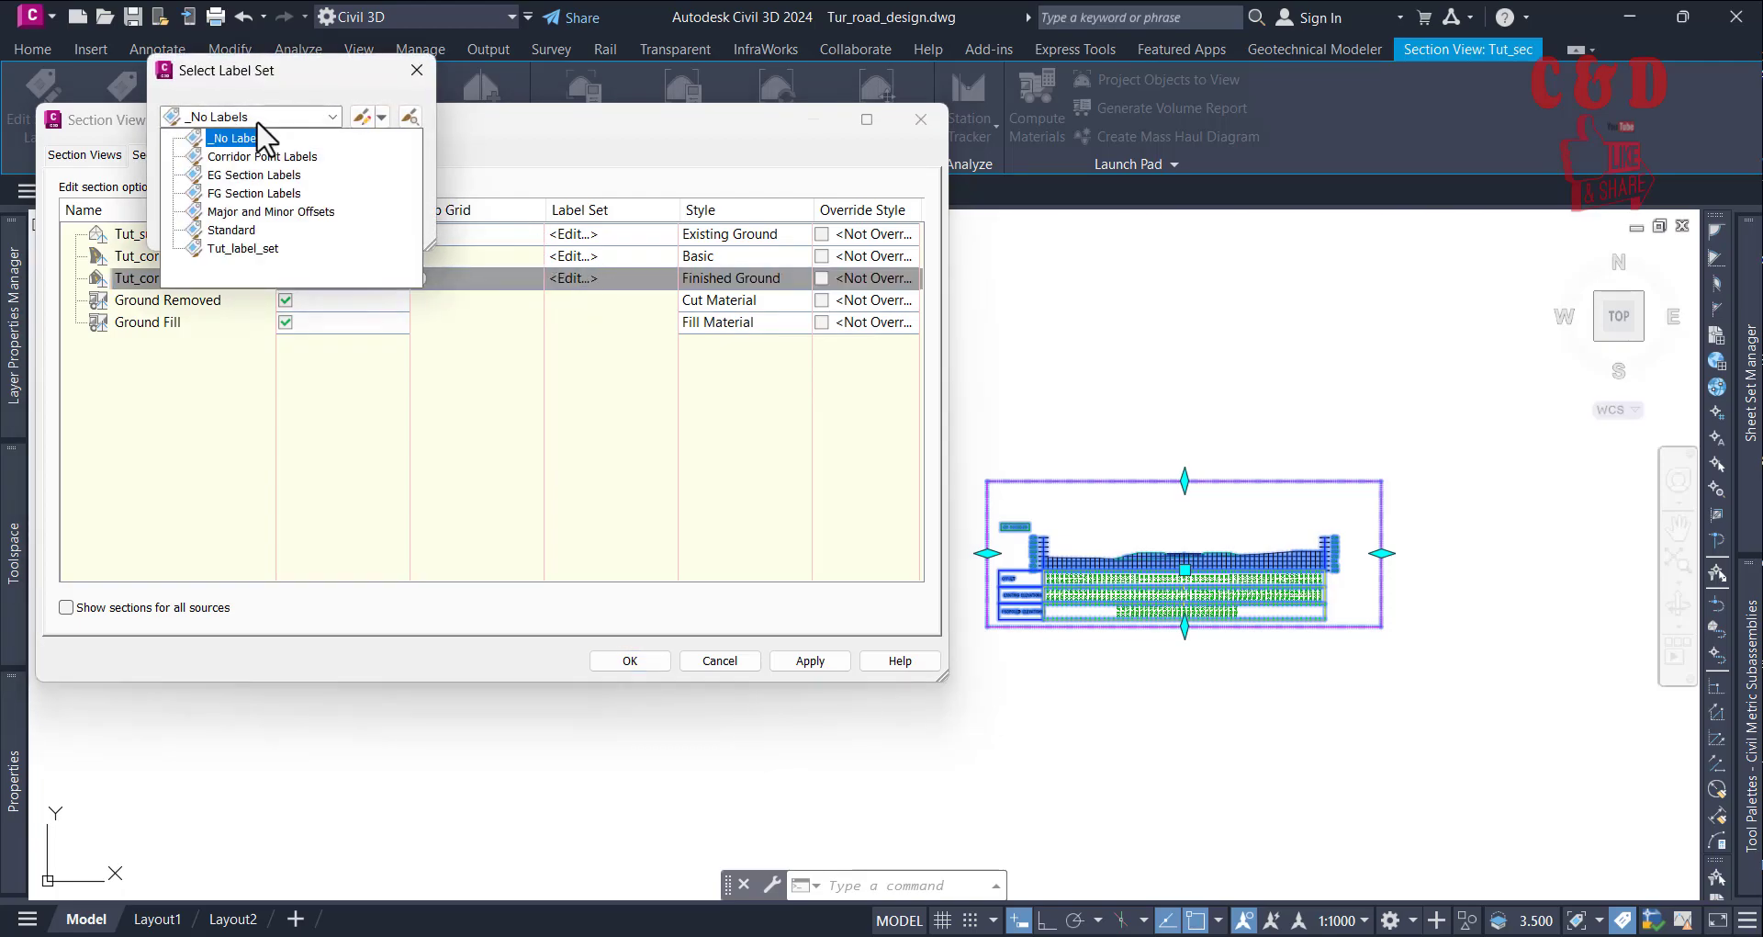
left_click(241, 249)
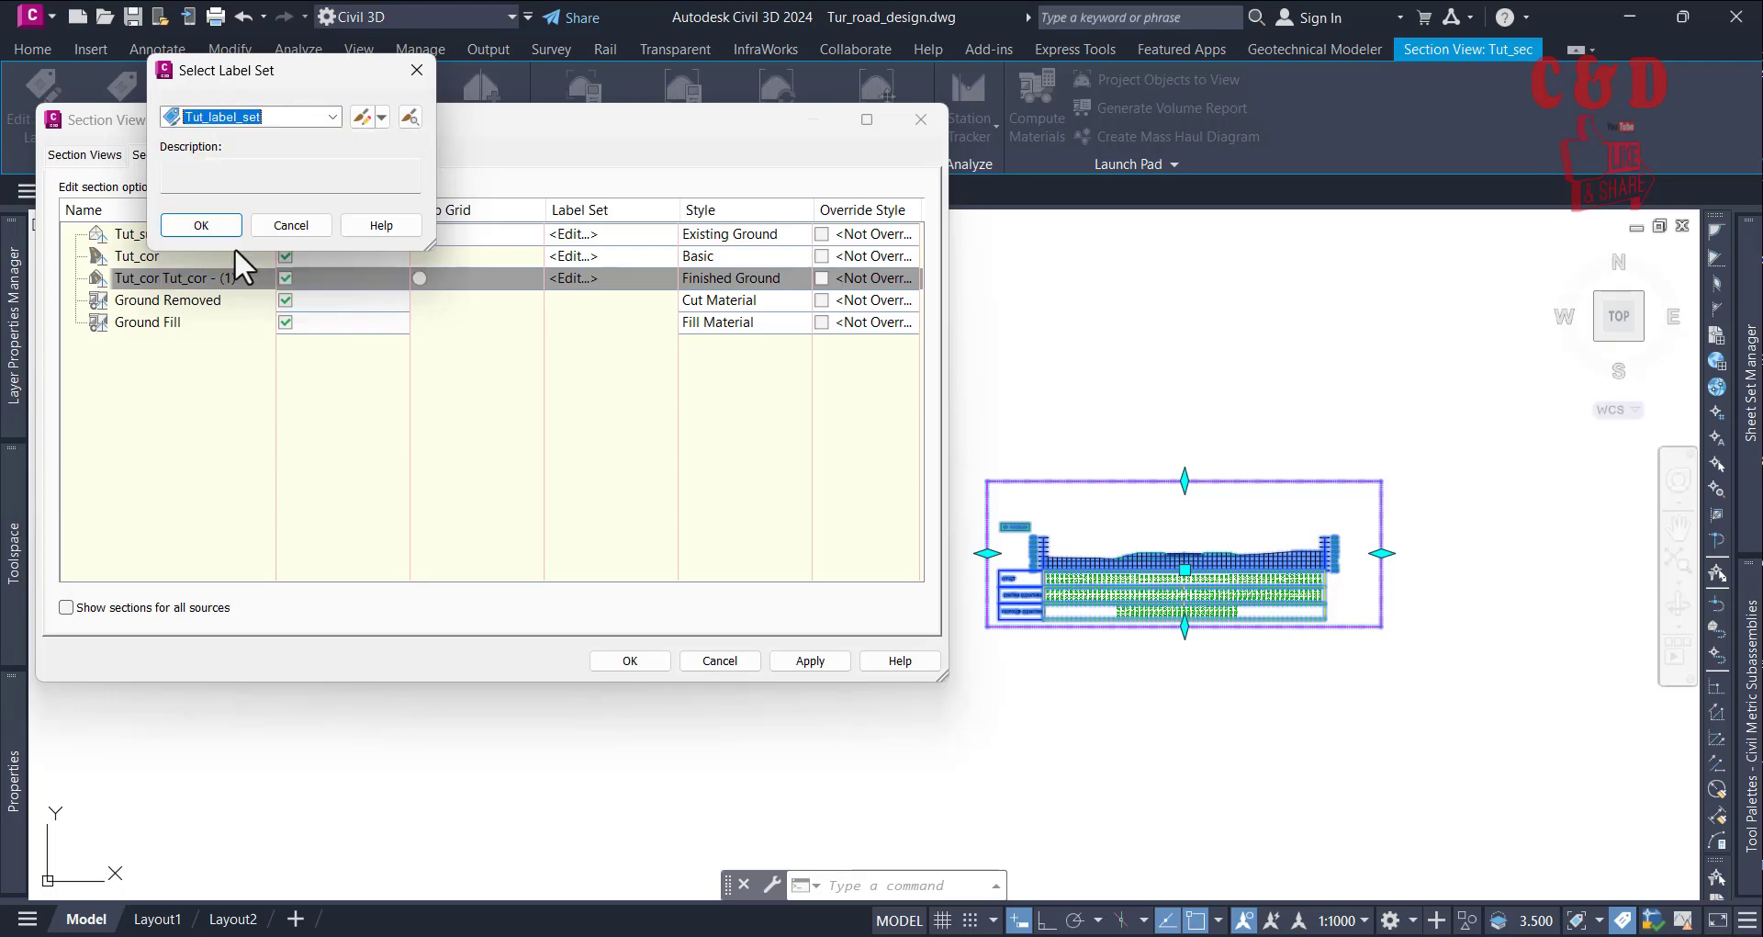
left_click(202, 226)
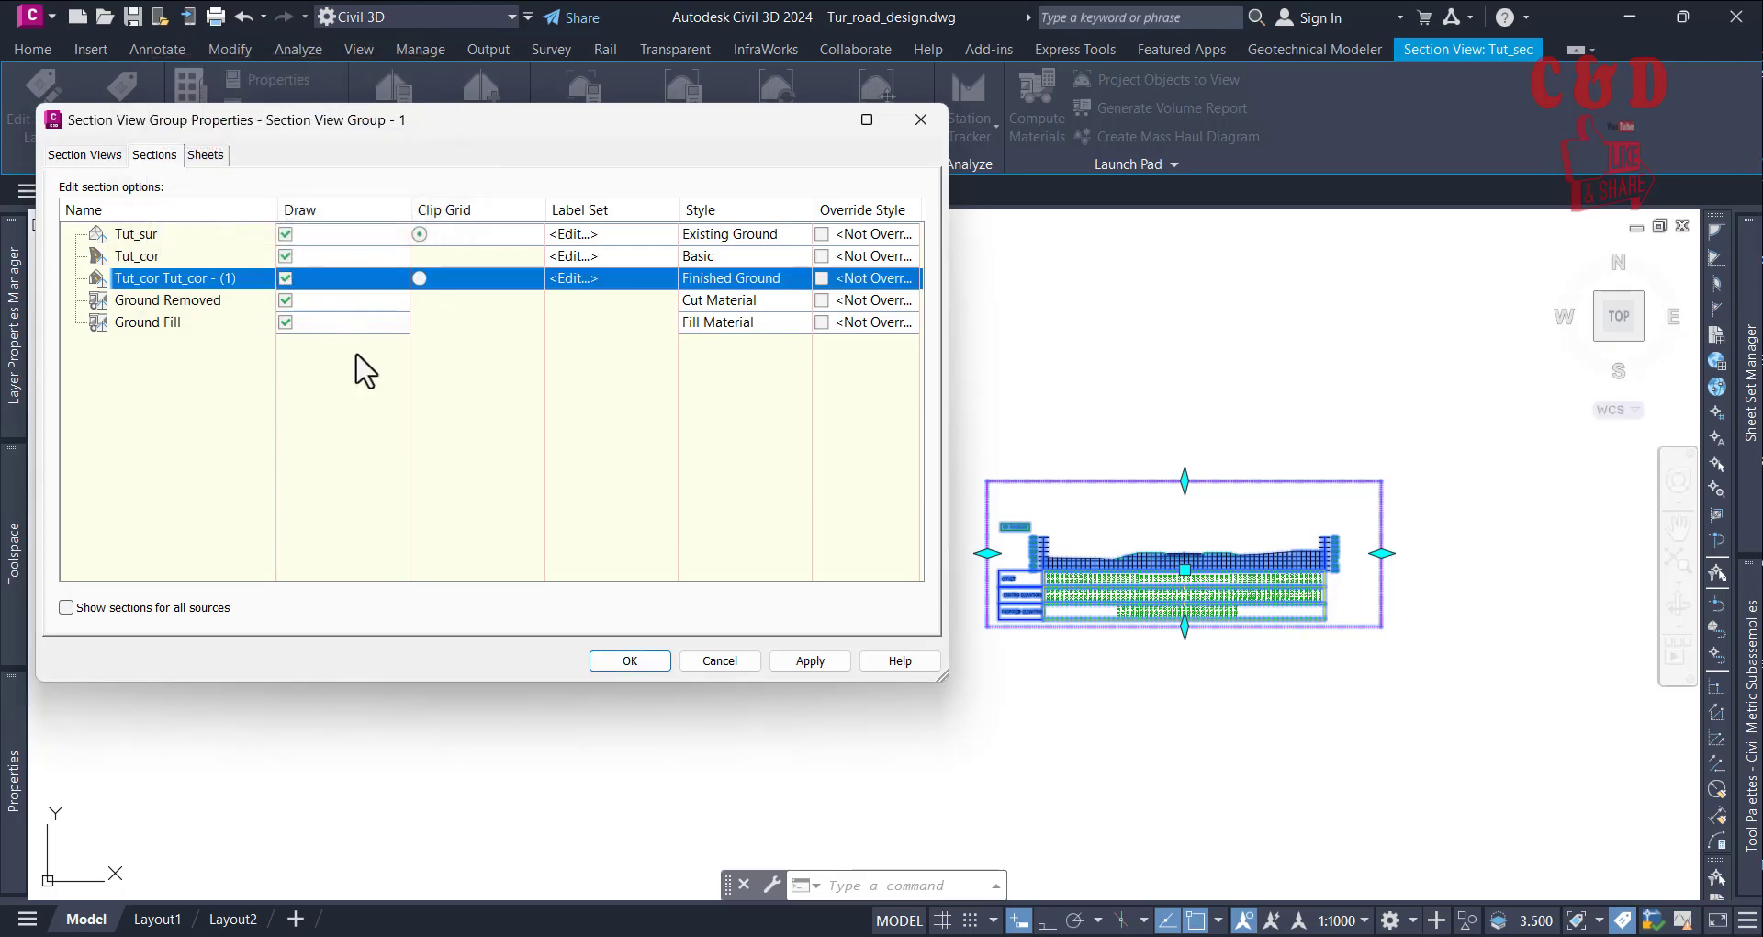
left_click(812, 660)
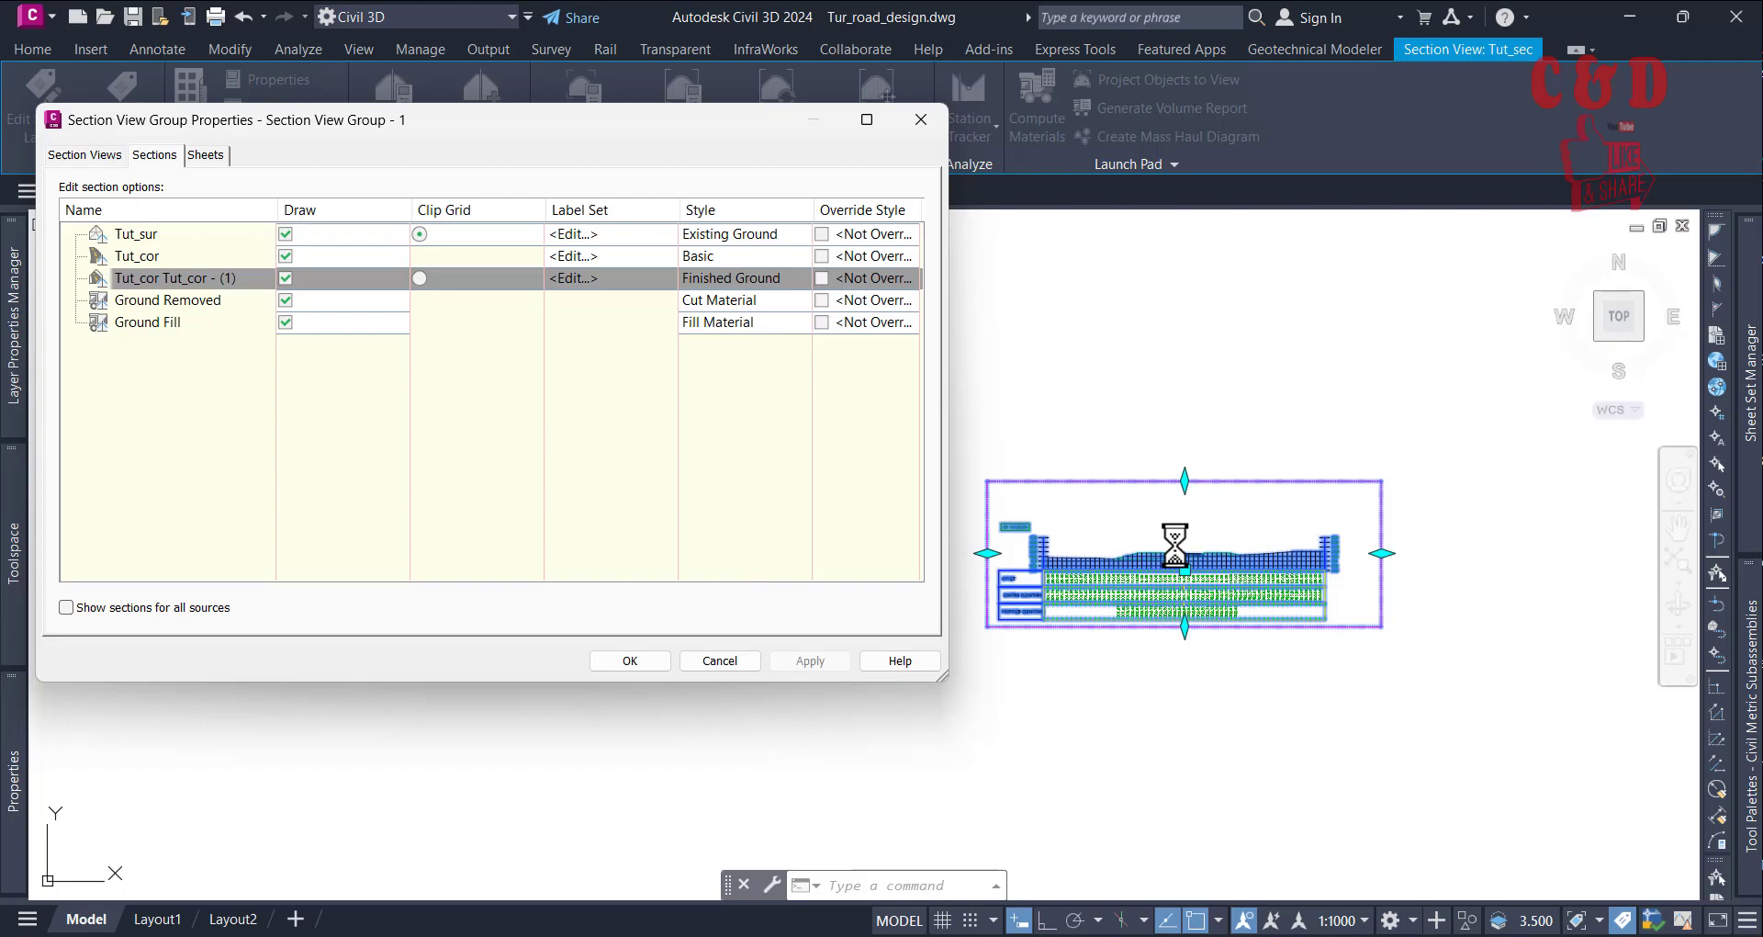
left_click(641, 662)
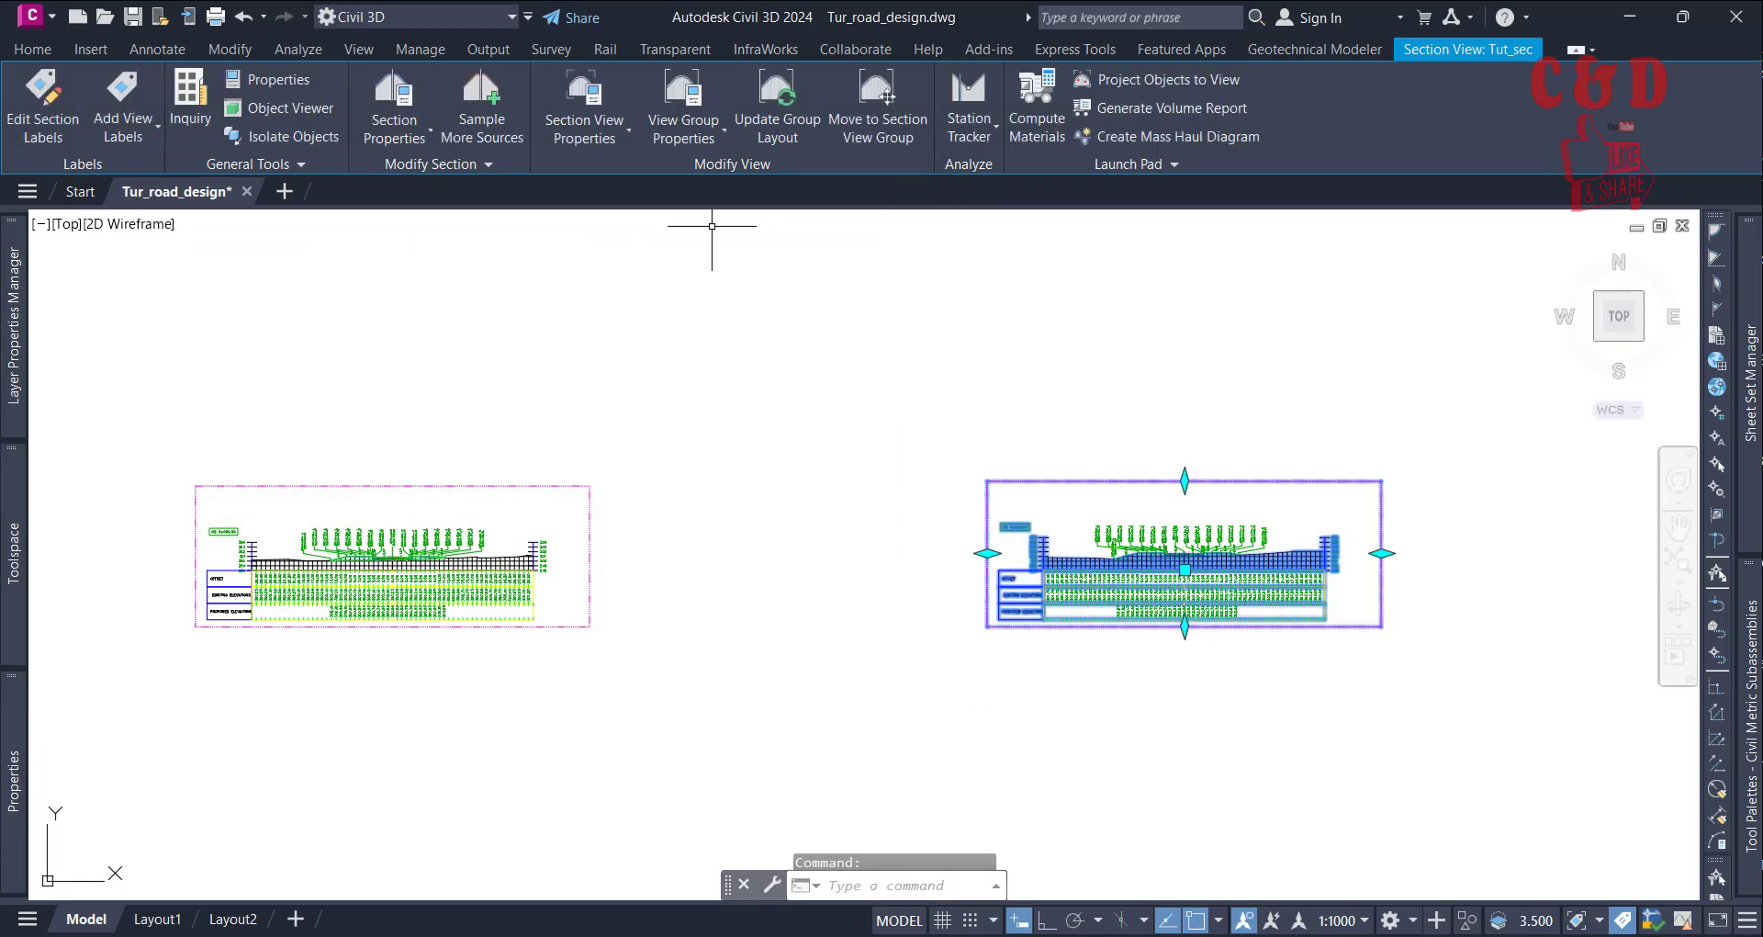
key("Escape")
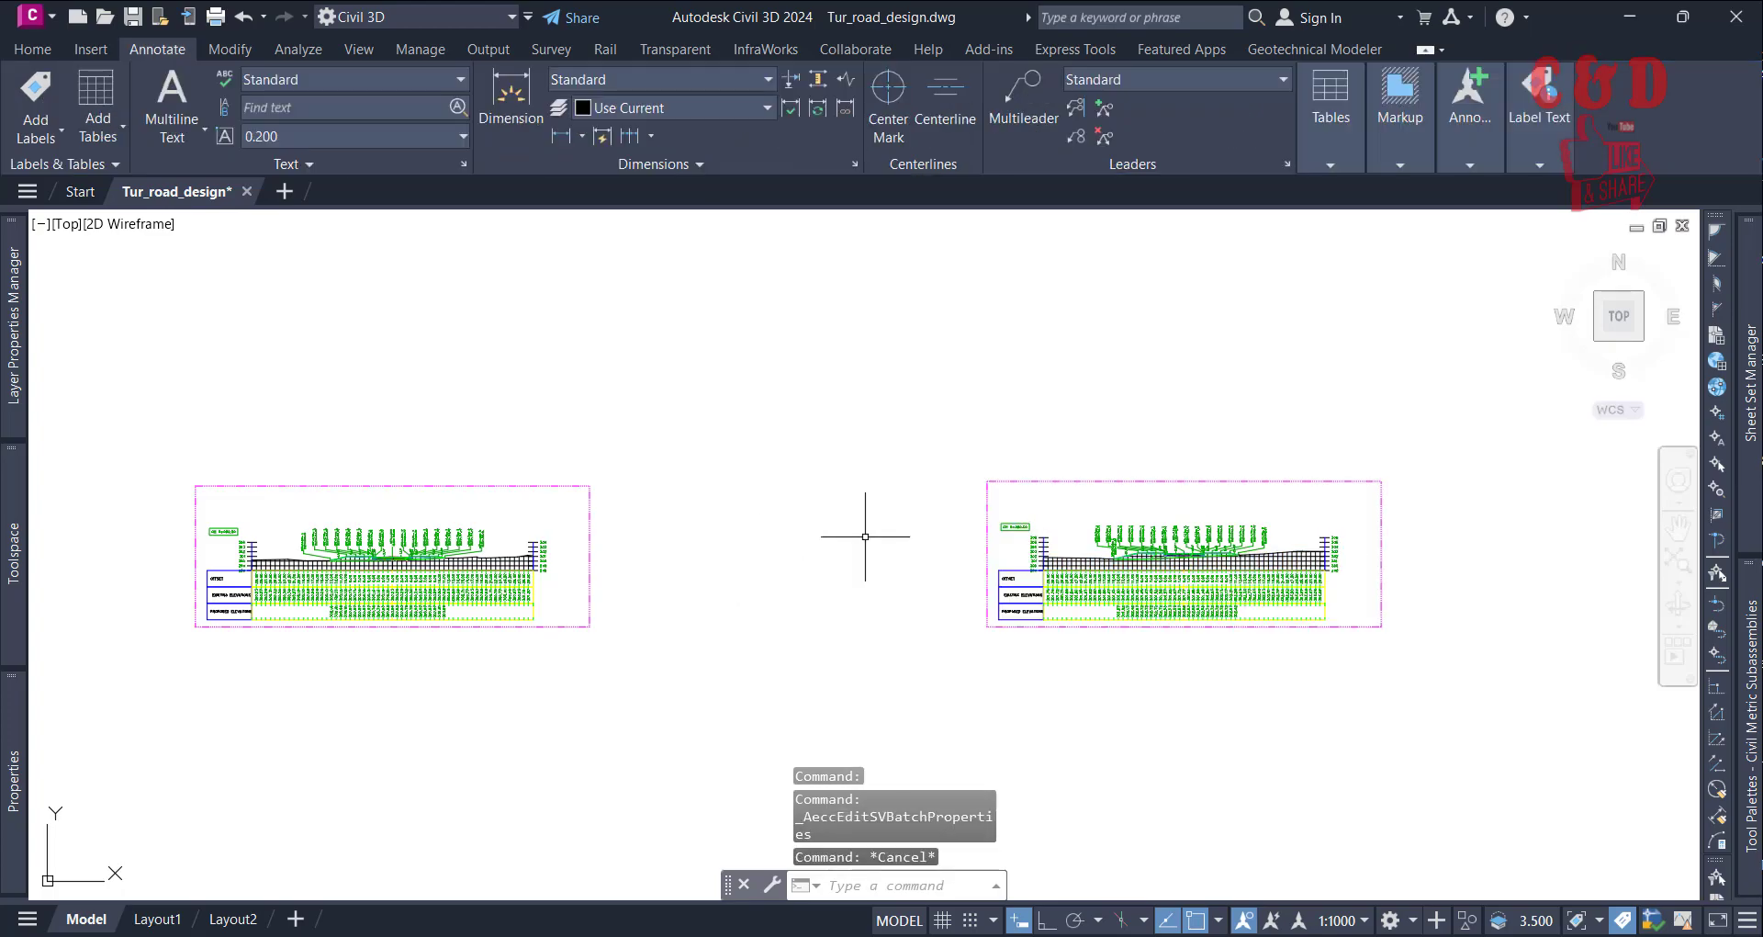
Examine the offset, elevation and grade labels on the section views across the sheets
scroll(864, 556, "up", 5)
scroll(863, 556, "down", 4)
scroll(728, 413, "down", 4)
scroll(889, 676, "up", 6)
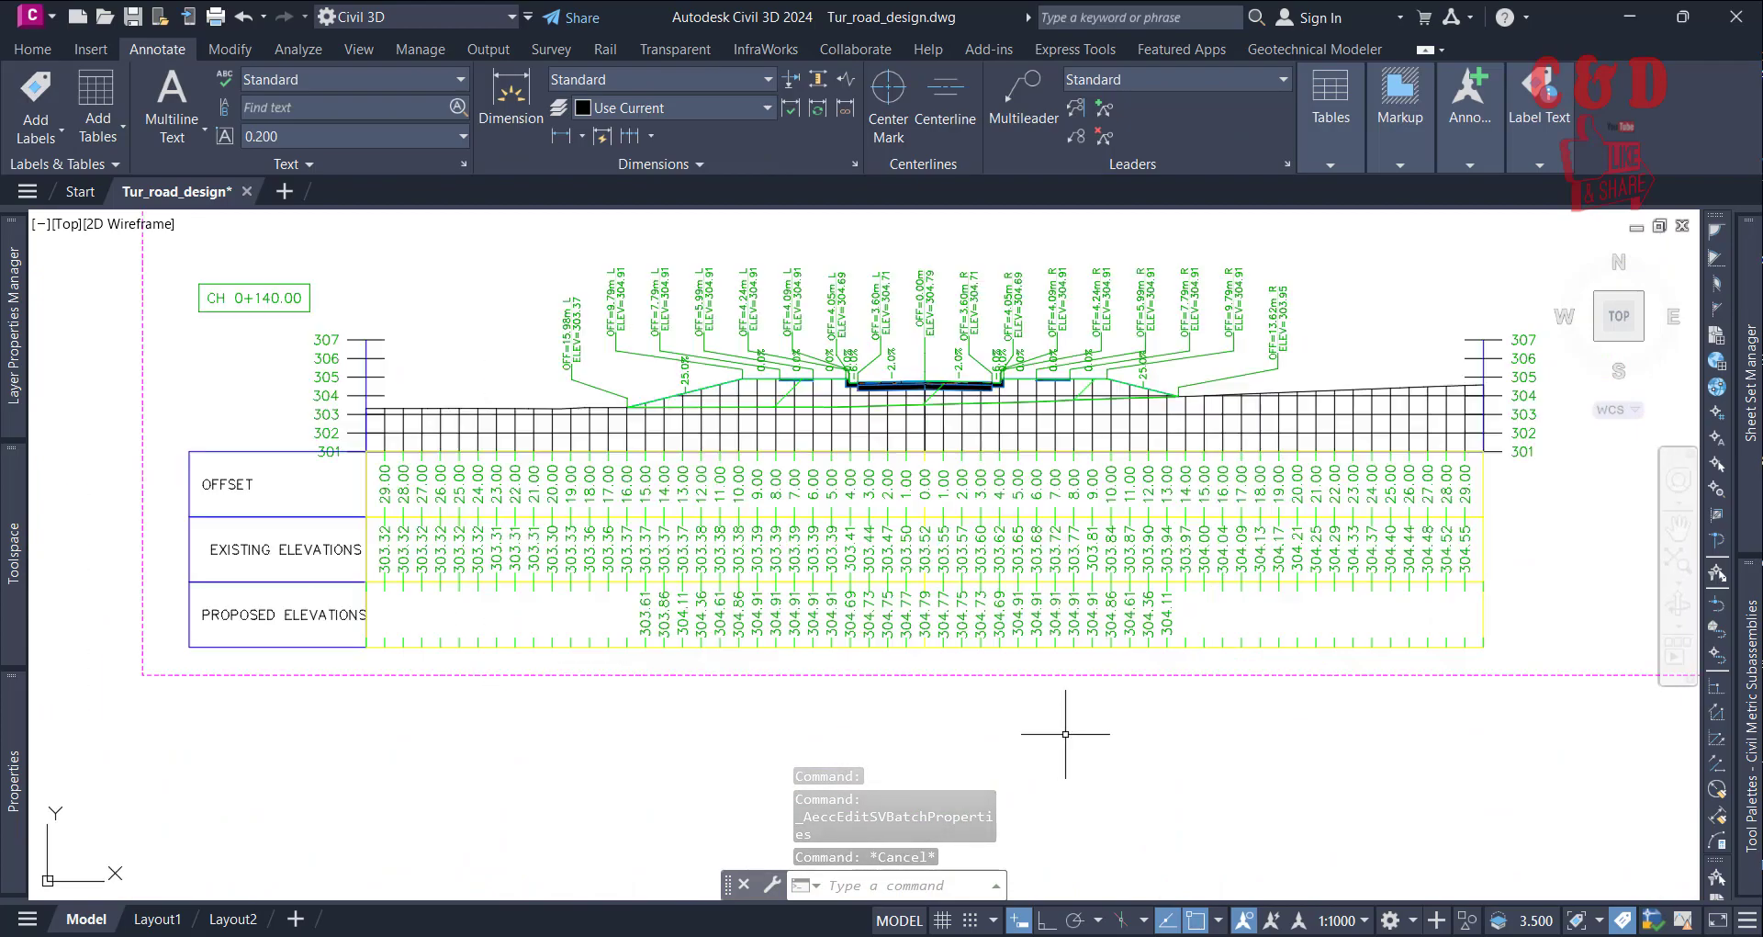
scroll(987, 381, "down", 6)
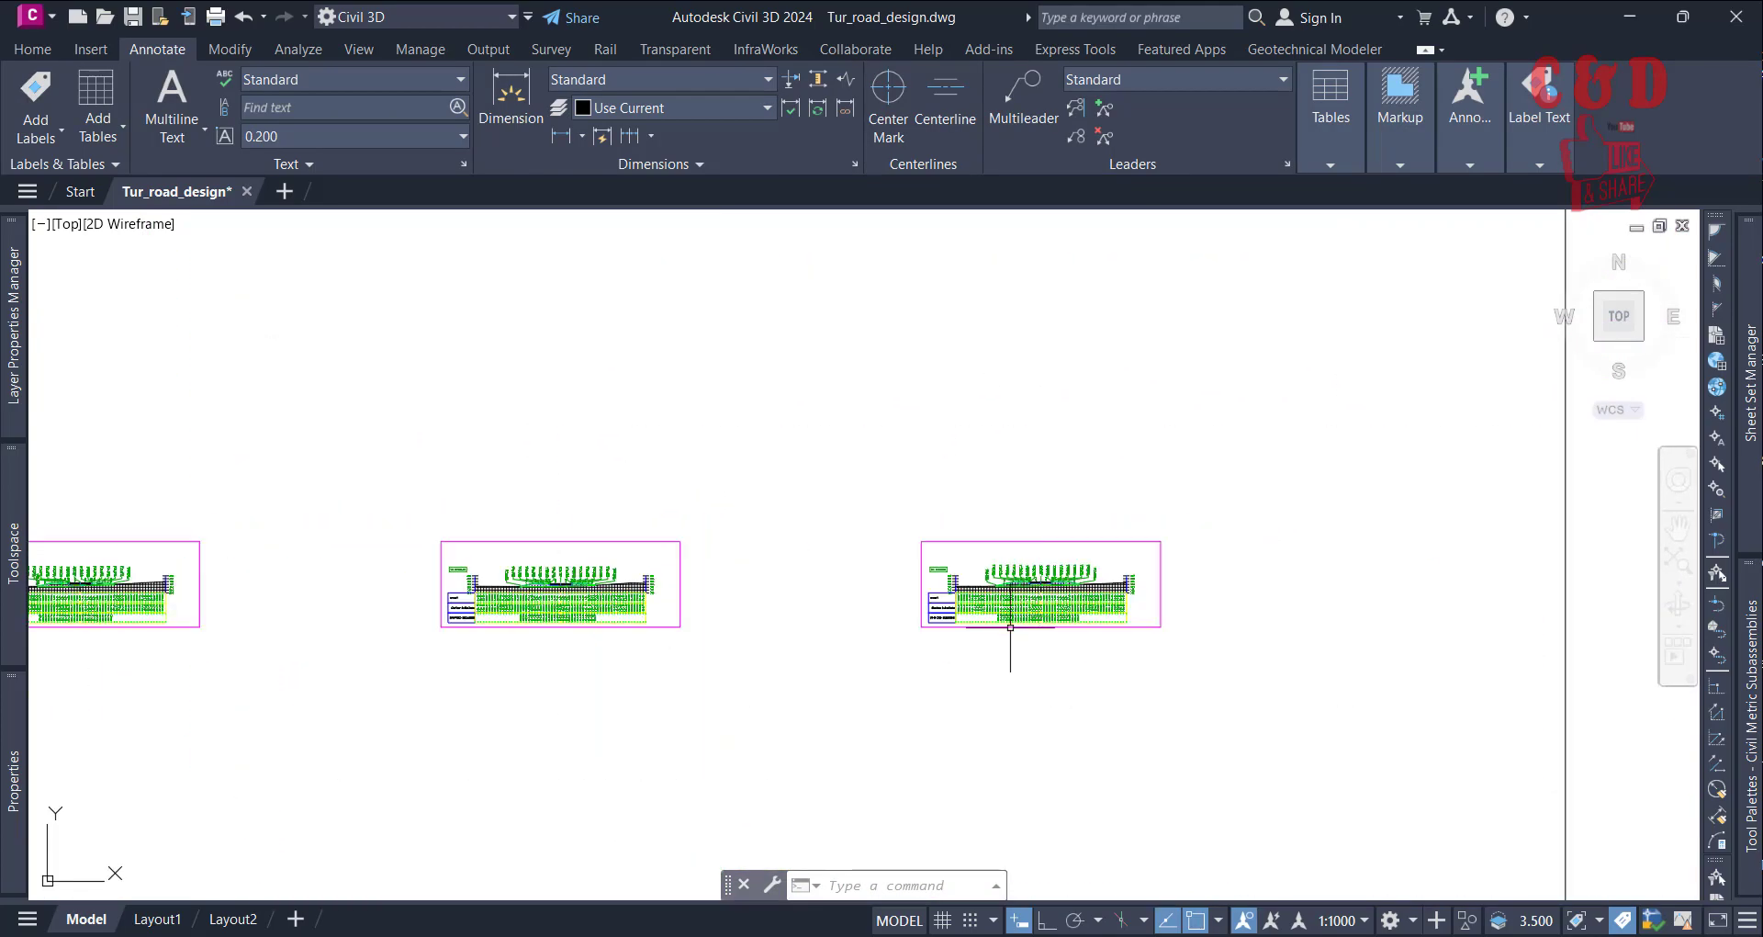
scroll(863, 515, "down", 5)
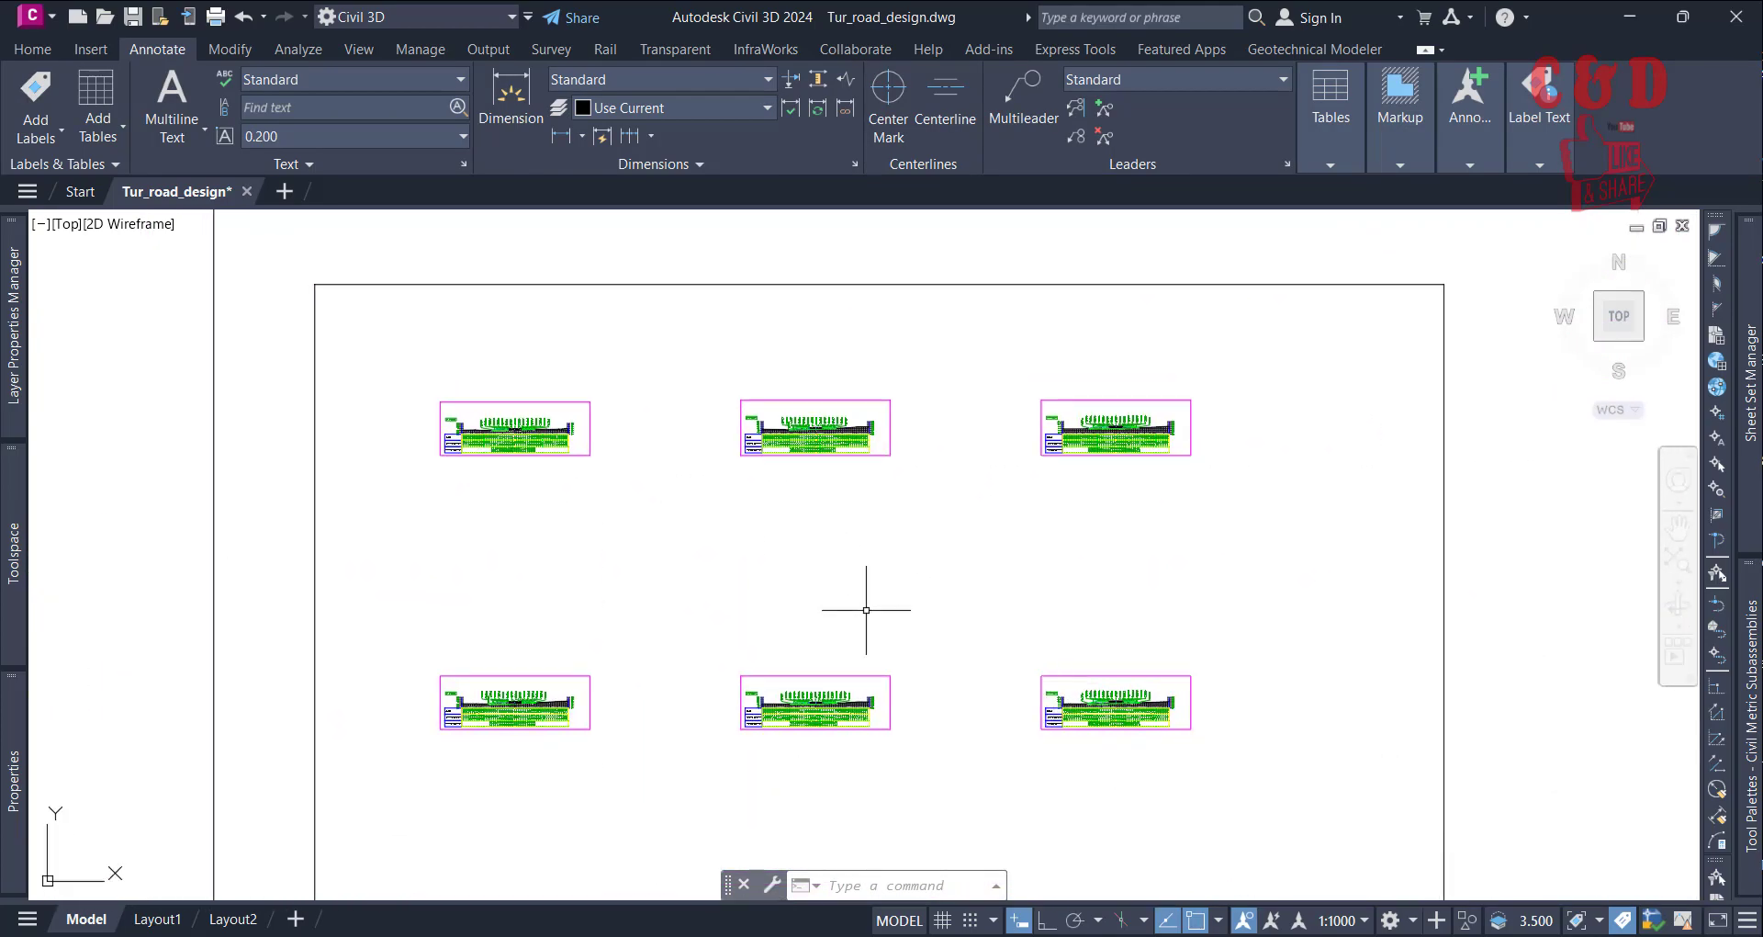
scroll(728, 444, "up", 5)
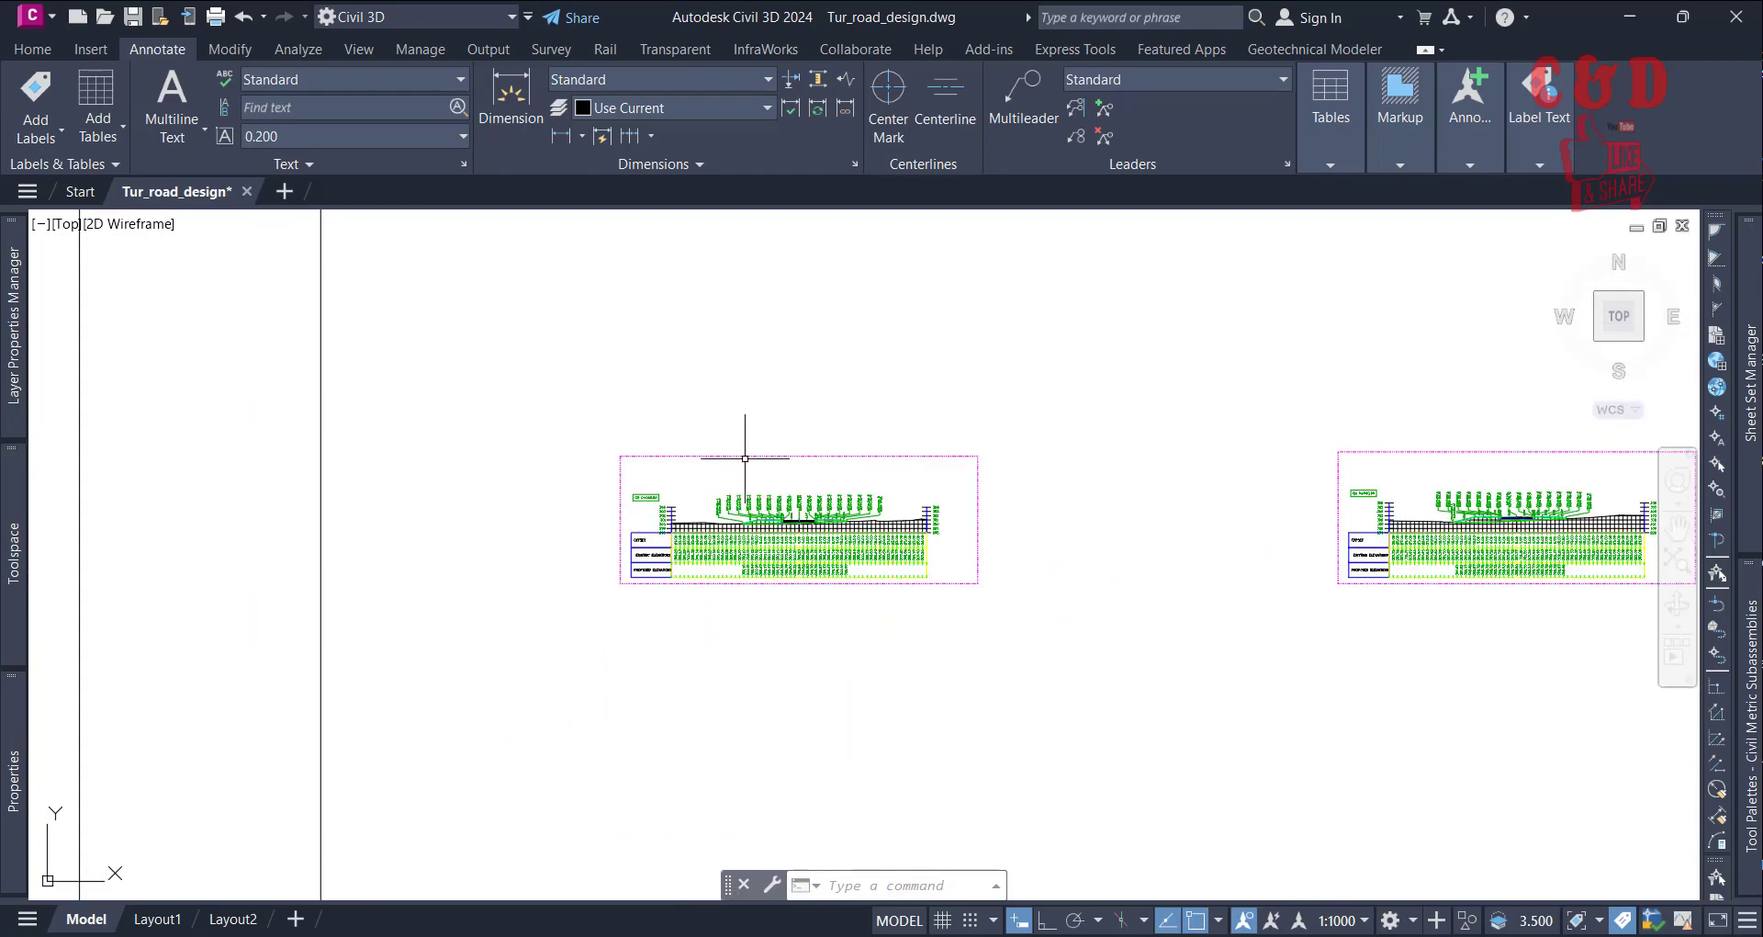
scroll(665, 558, "down", 4)
scroll(834, 590, "up", 3)
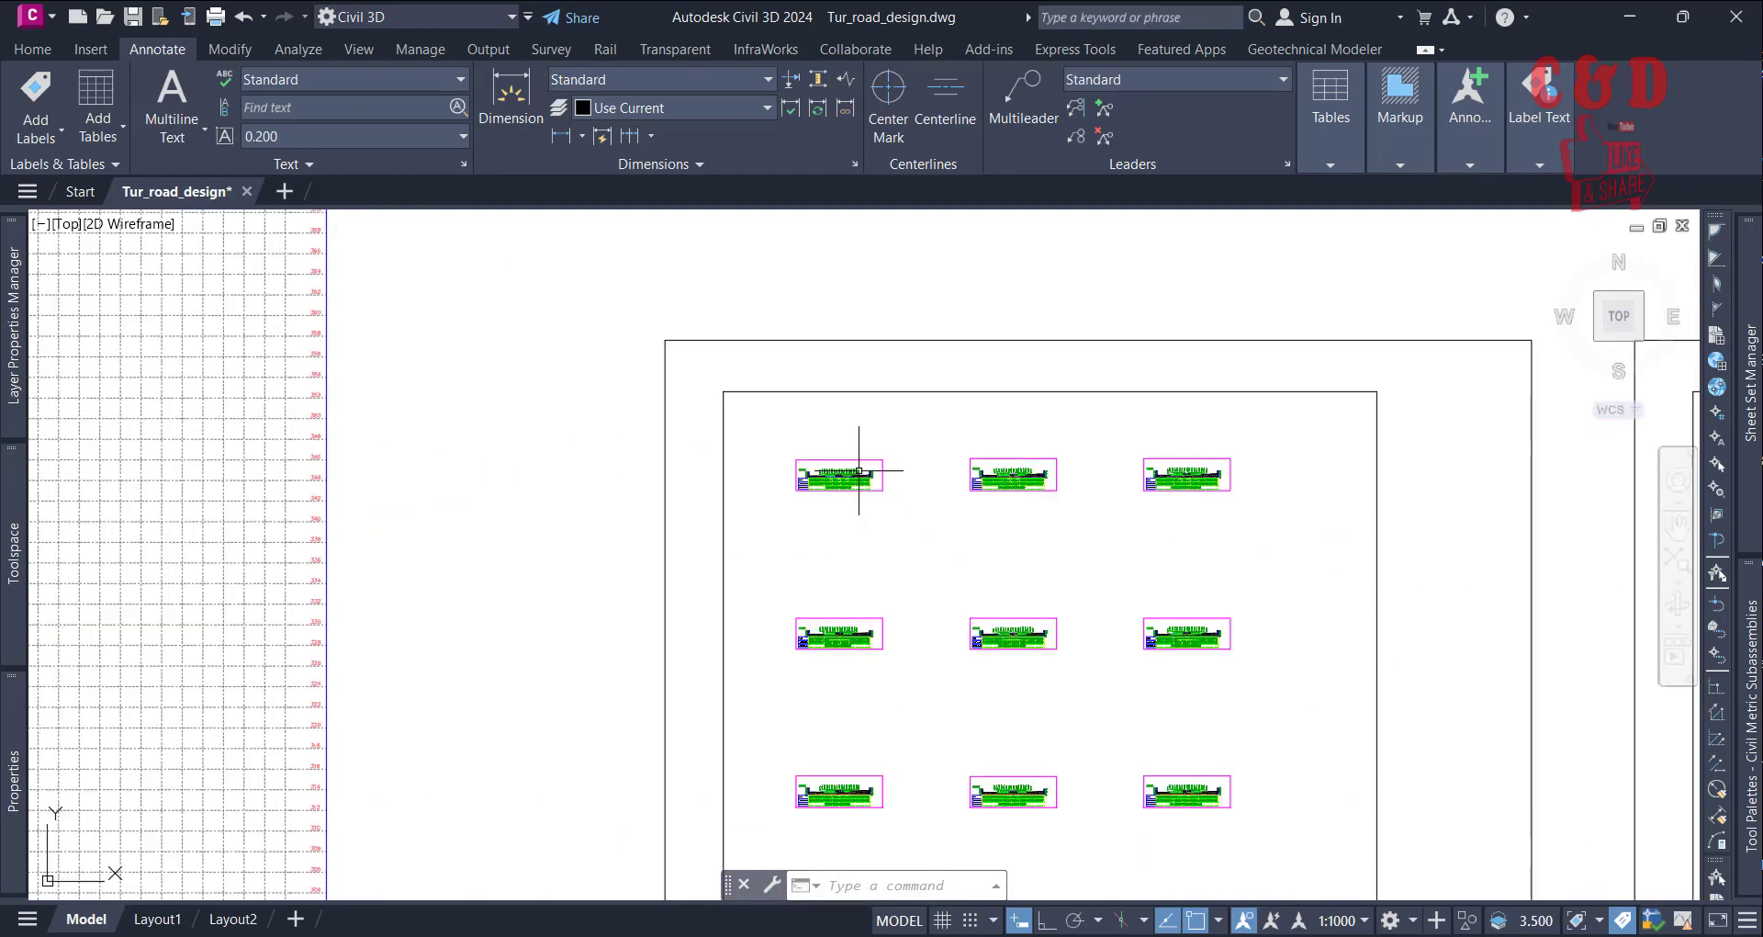
Examine the road assembly's carriageway, kerbs, footpaths and cut and fill slopes, and compare them with the labelled section view at CH 0+040.00
middle_click_drag(732, 621, 818, 418)
scroll(630, 610, "up", 4)
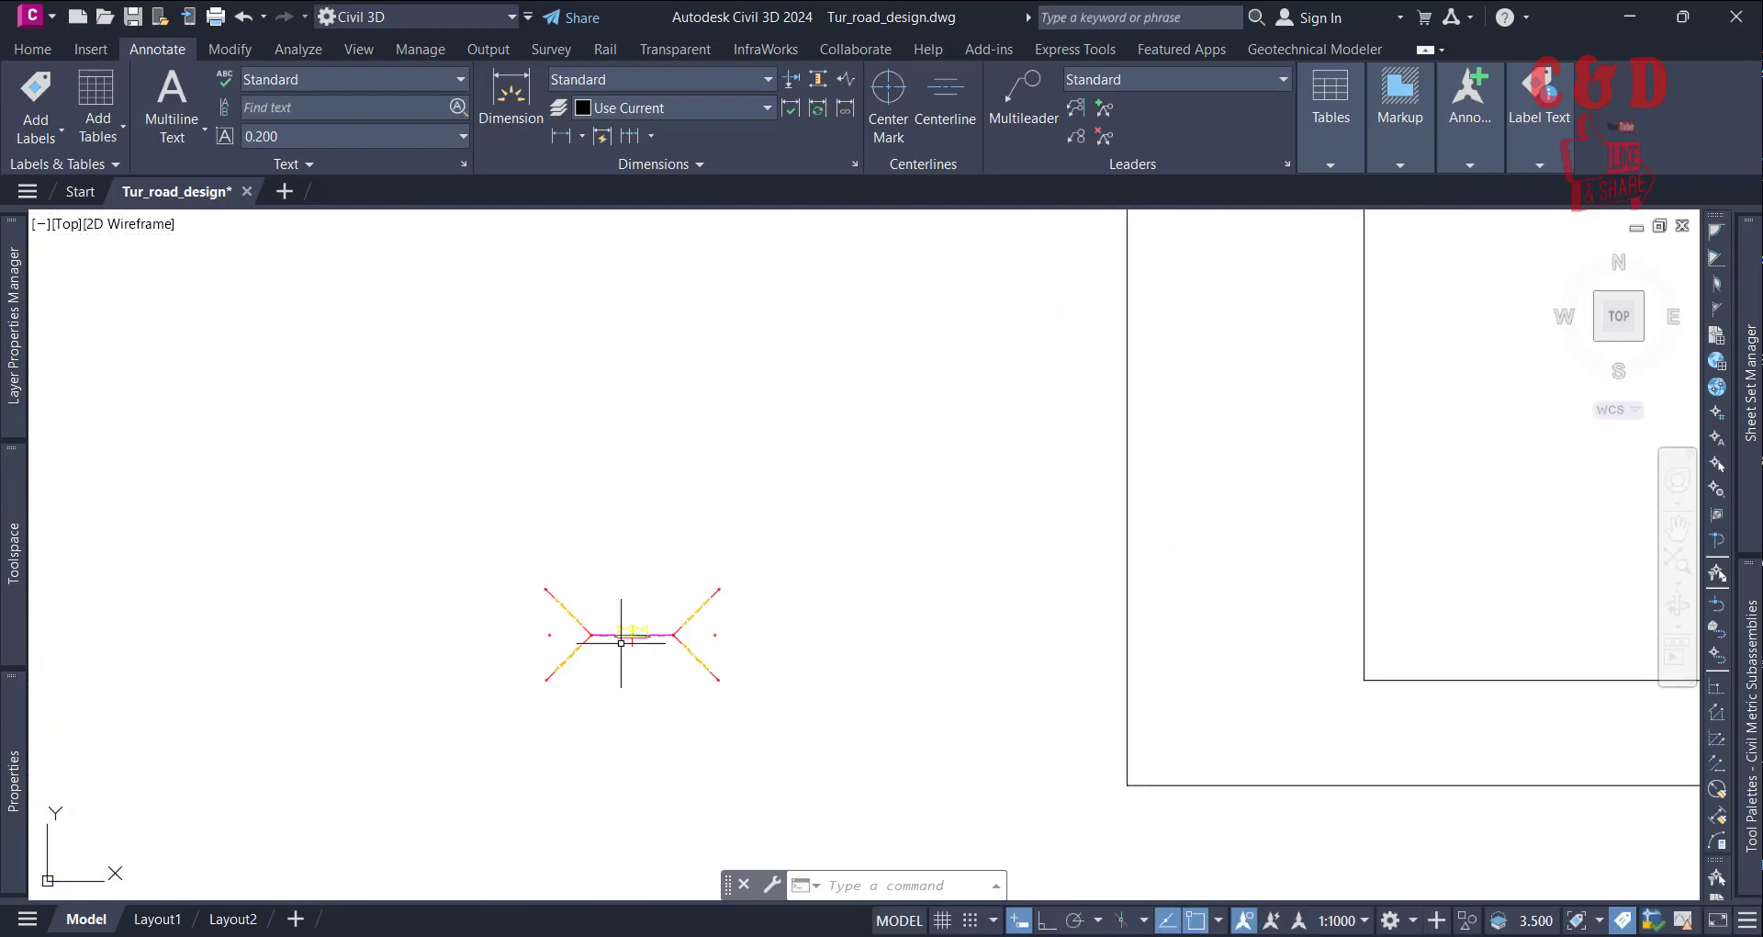
scroll(610, 649, "up", 3)
scroll(621, 618, "up", 2)
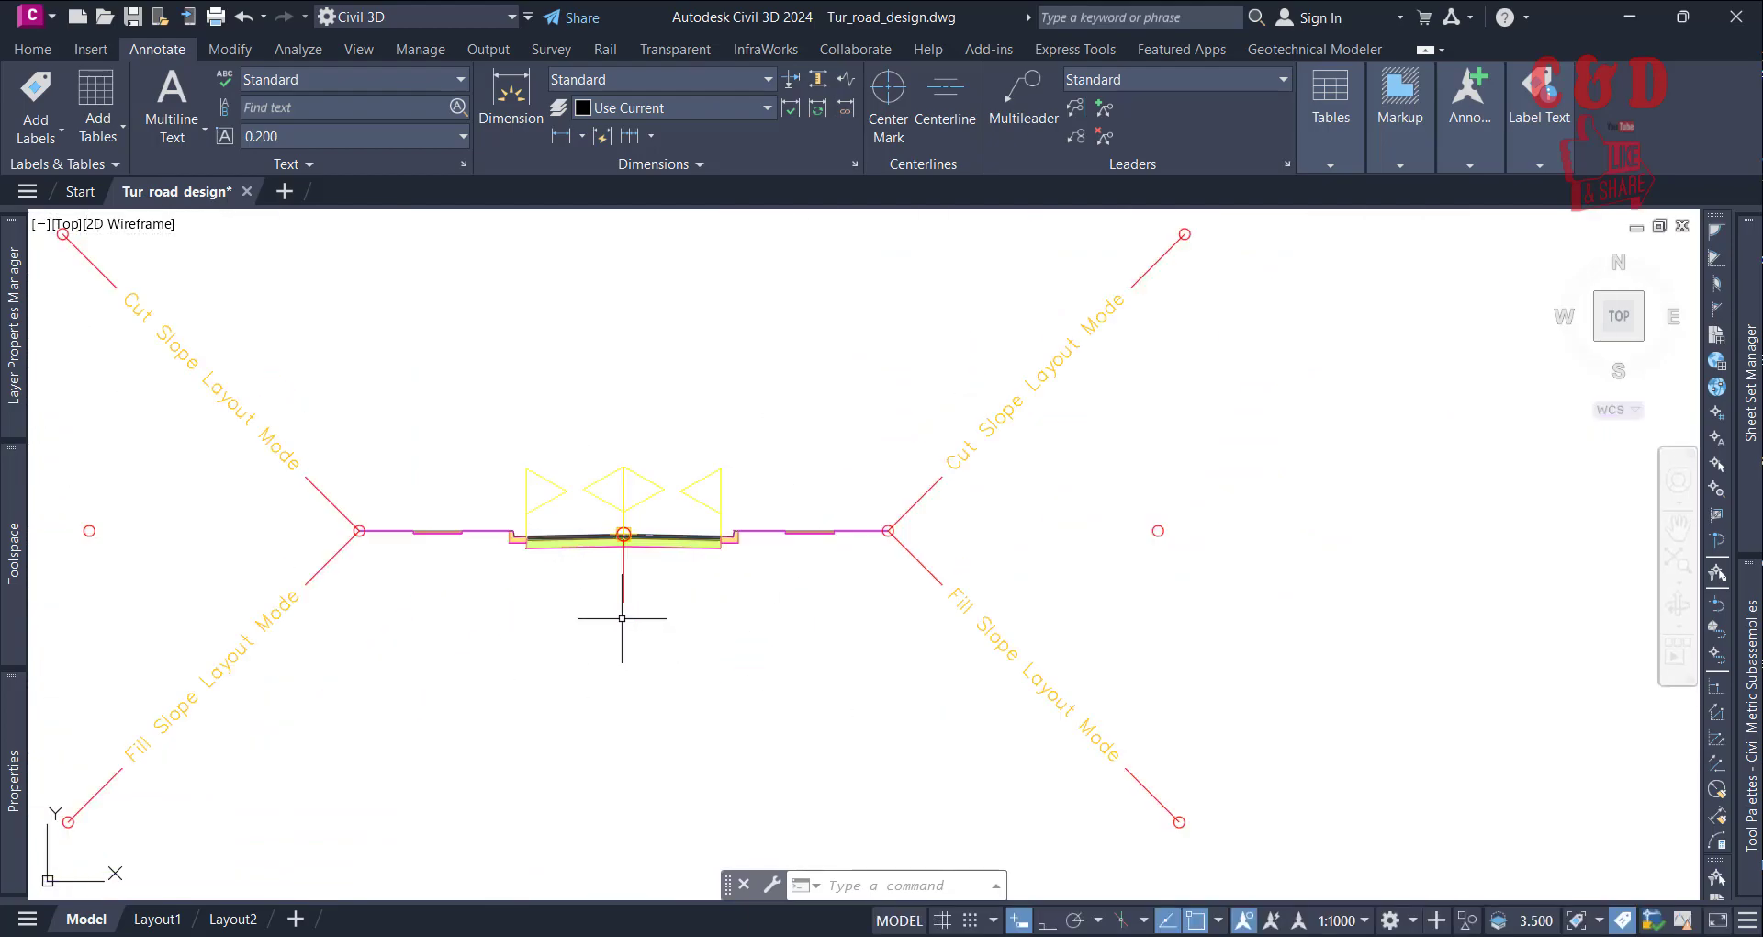
middle_click_drag(621, 641, 814, 760)
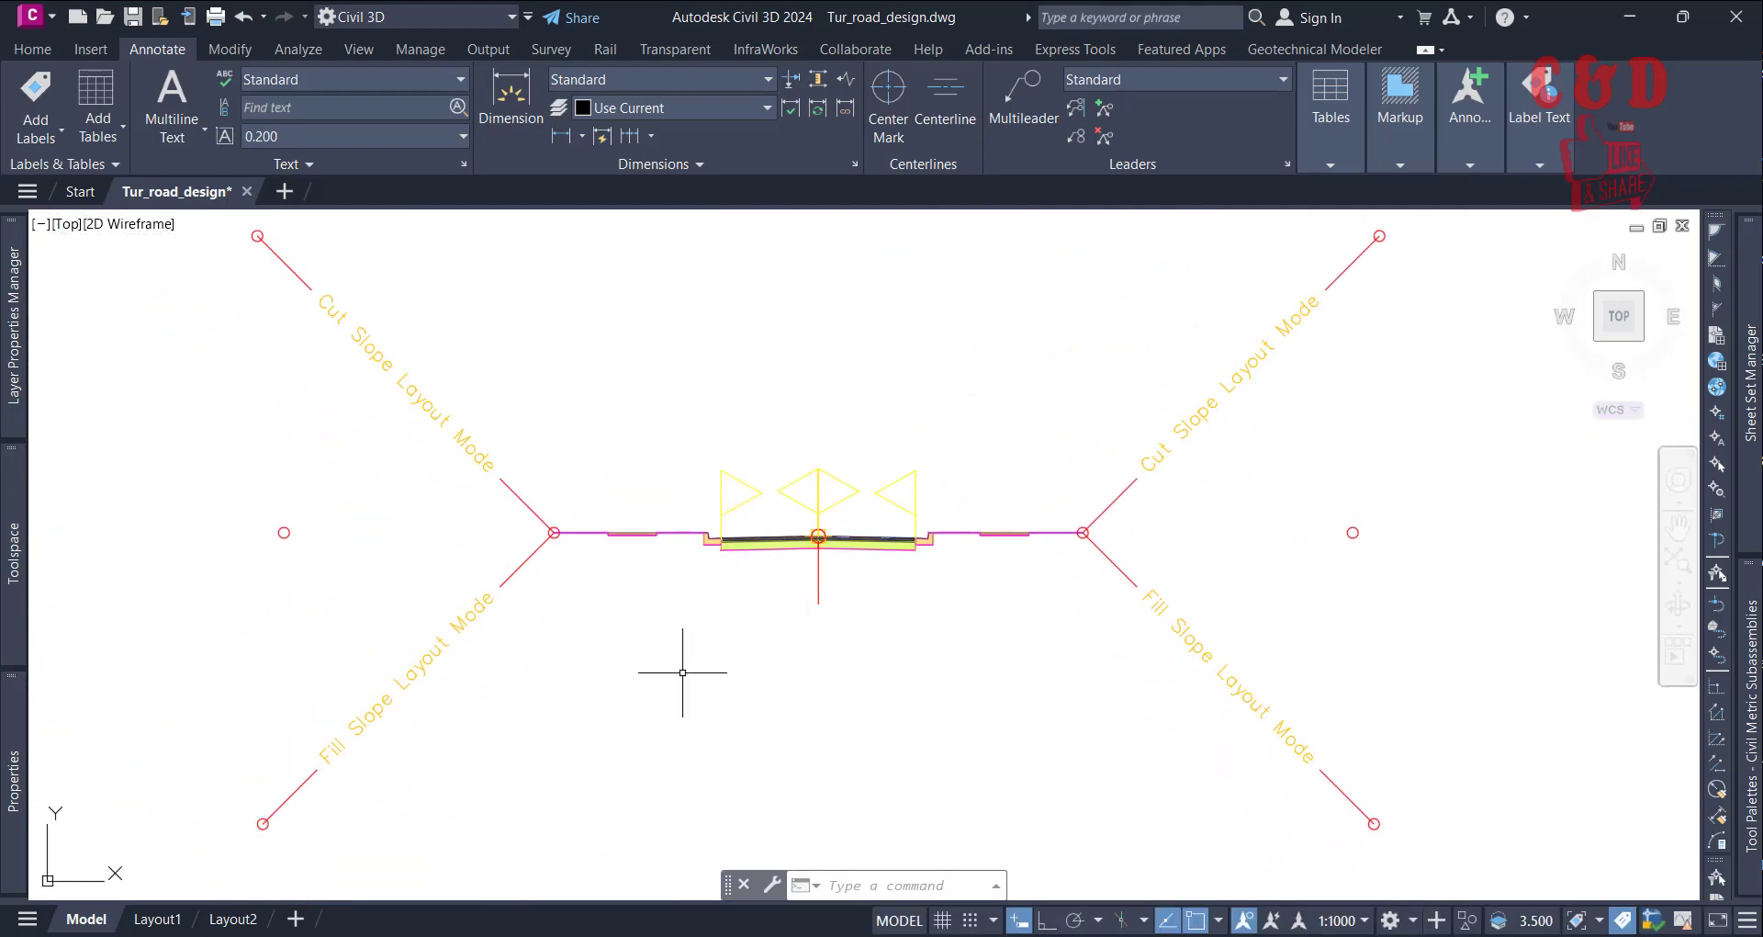
scroll(612, 686, "down", 5)
scroll(613, 686, "down", 4)
scroll(792, 487, "up", 6)
scroll(812, 385, "up", 3)
scroll(824, 327, "down", 8)
mouse_move(708, 728)
middle_mouse_down()
mouse_move(632, 565)
mouse_move(688, 688)
mouse_move(732, 664)
middle_mouse_up()
scroll(632, 565, "up", 10)
scroll(641, 673, "down", 10)
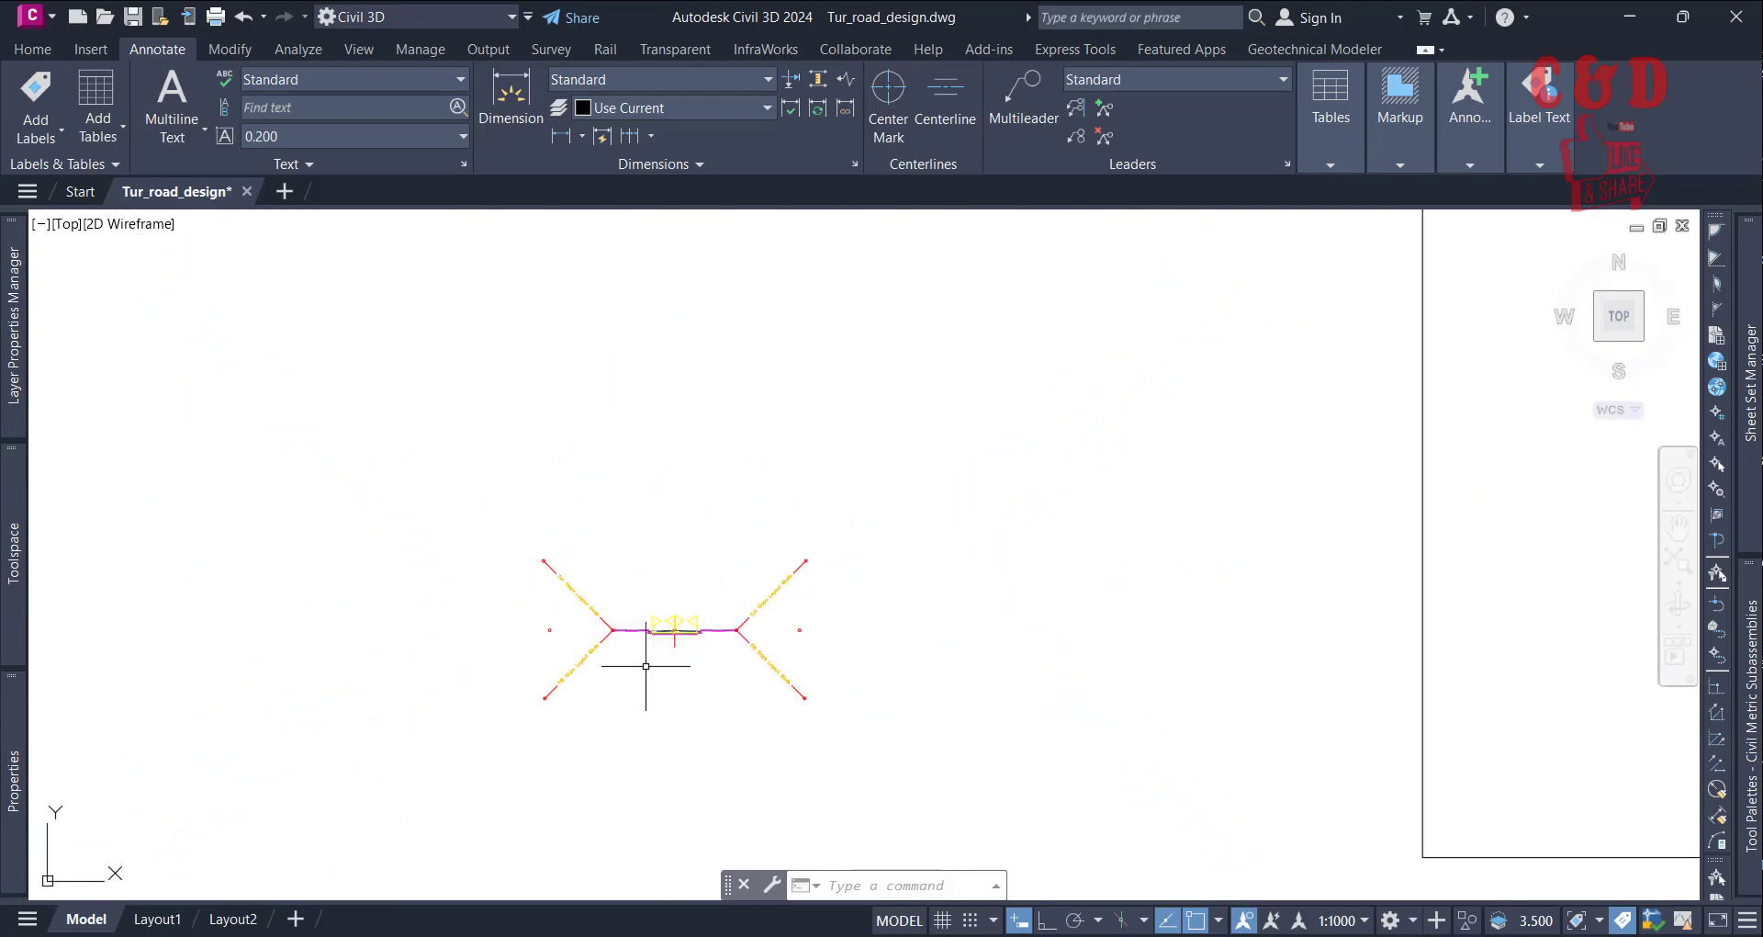
scroll(924, 555, "up", 12)
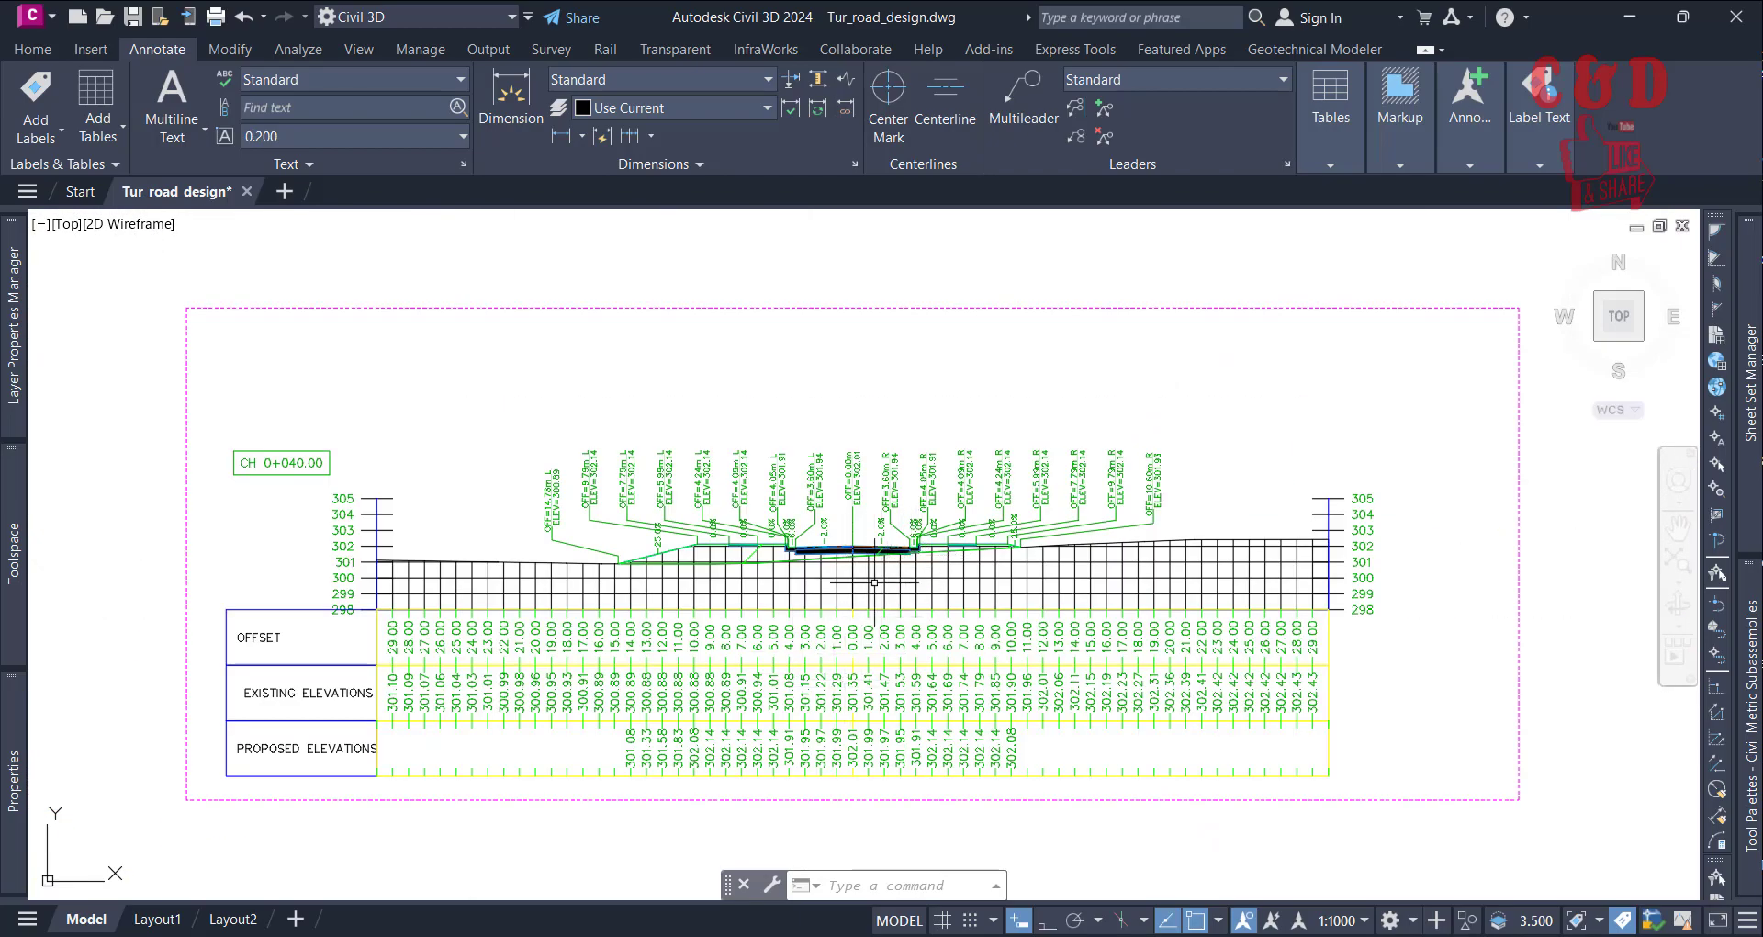
scroll(1019, 565, "down", 8)
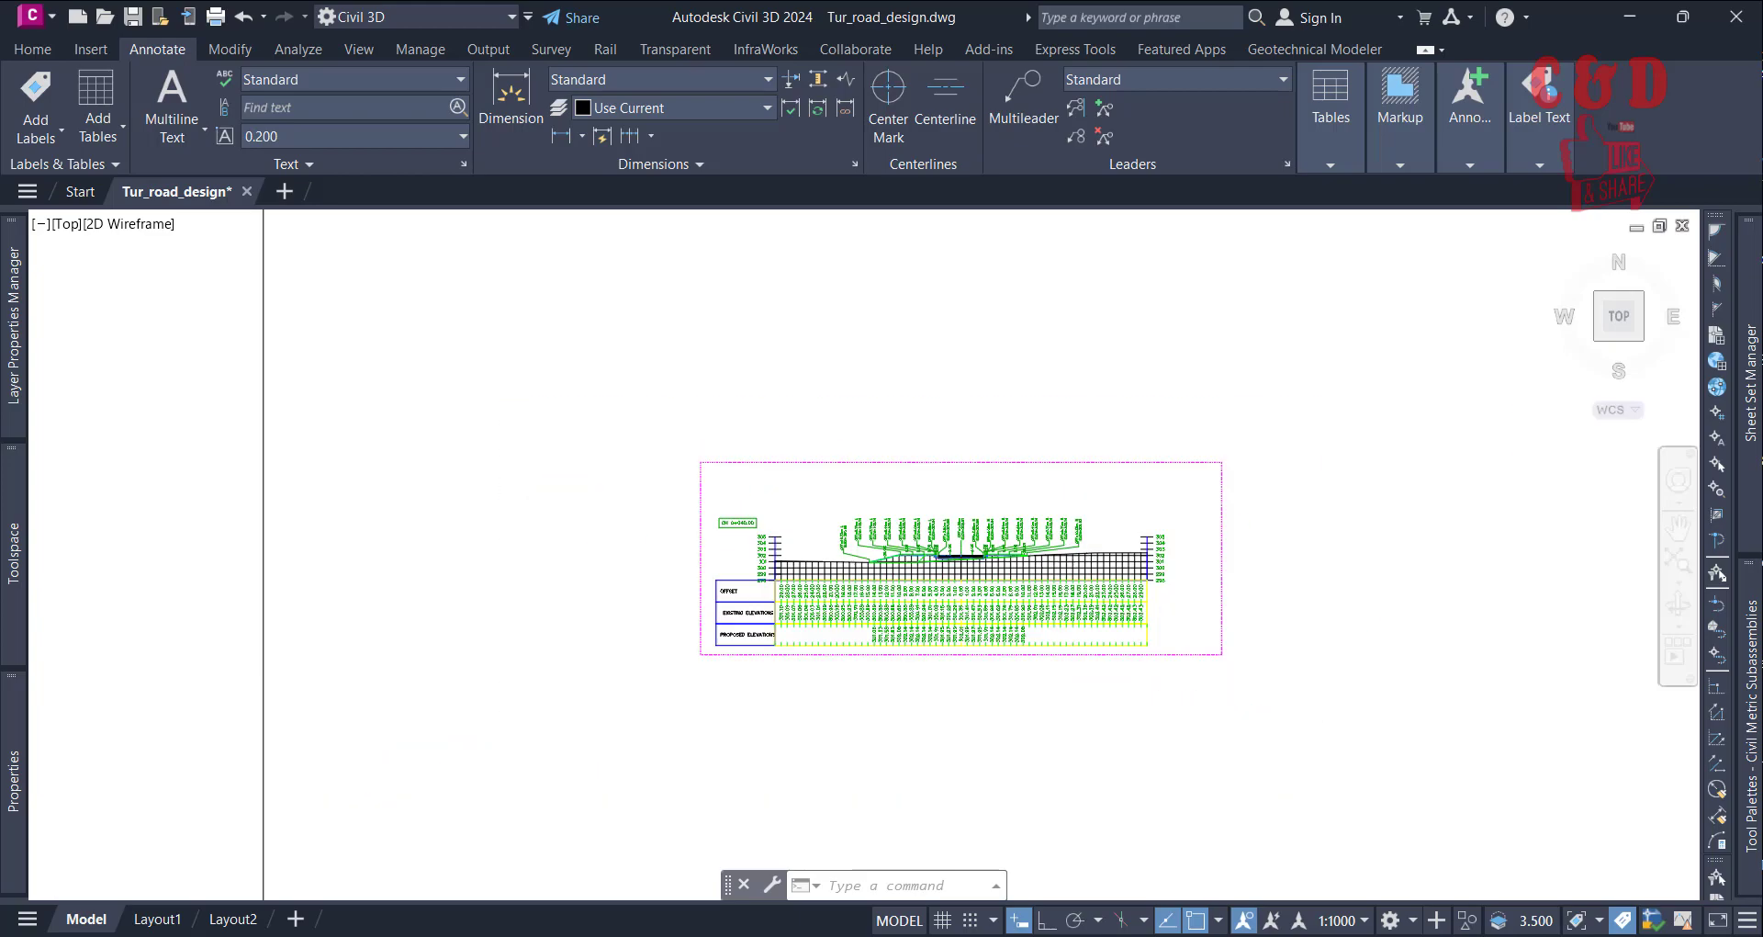
scroll(575, 745, "up", 8)
scroll(598, 701, "up", 2)
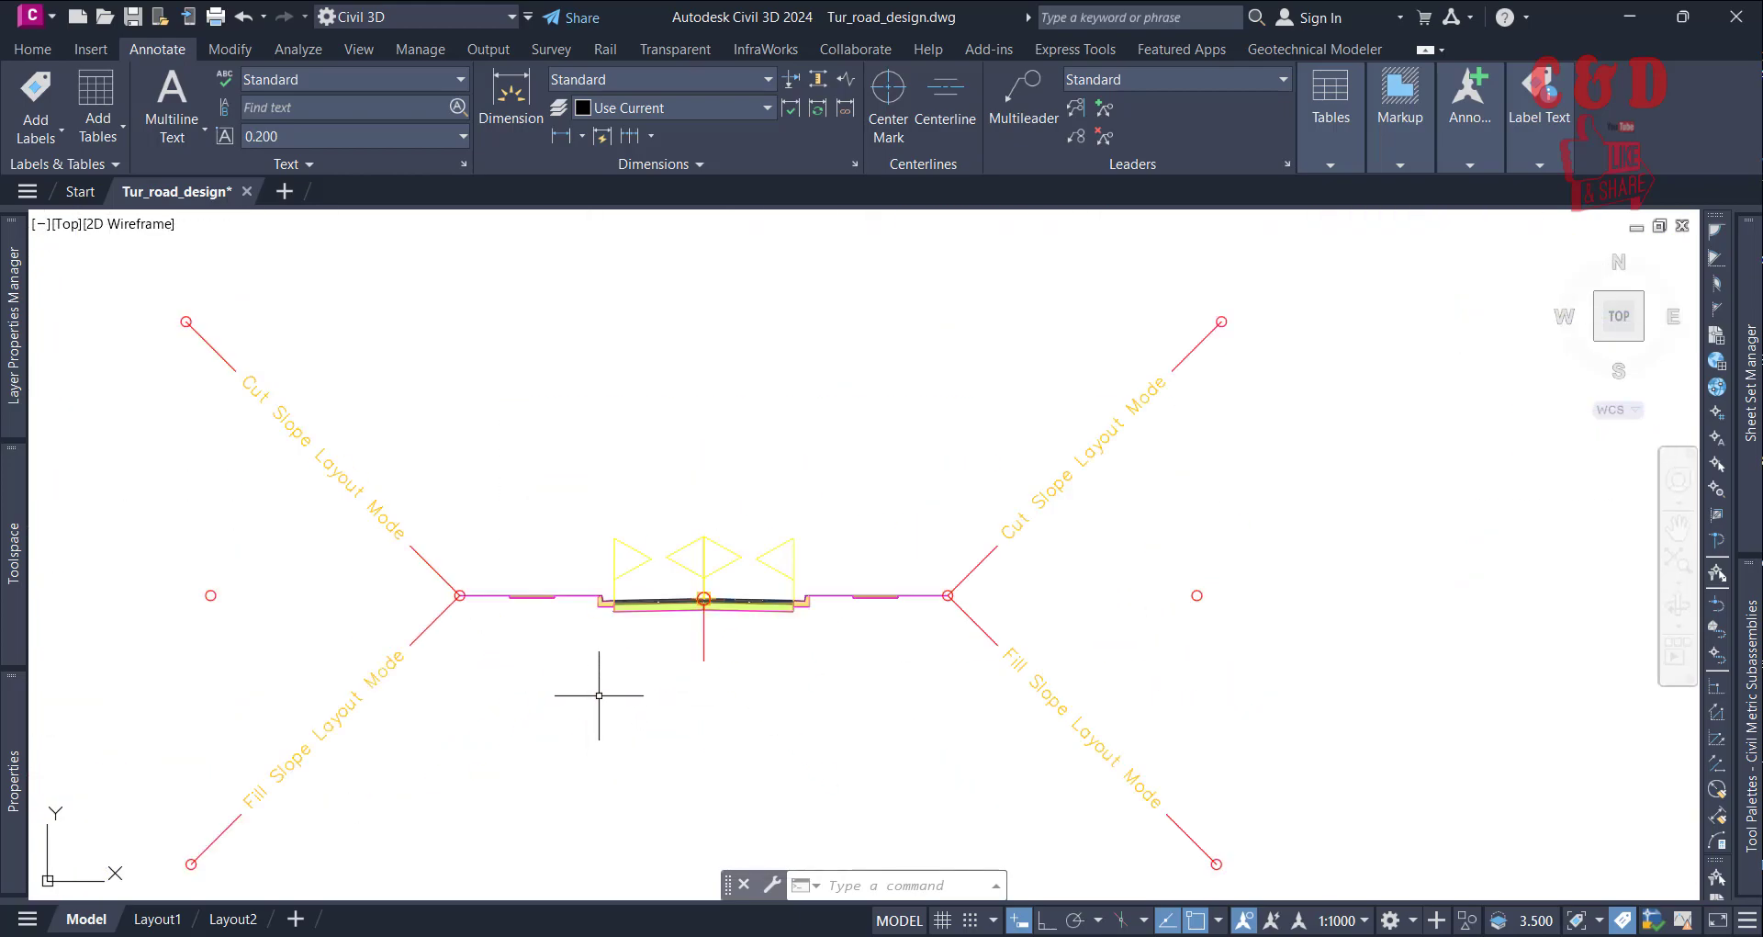
middle_click_drag(655, 697, 727, 613)
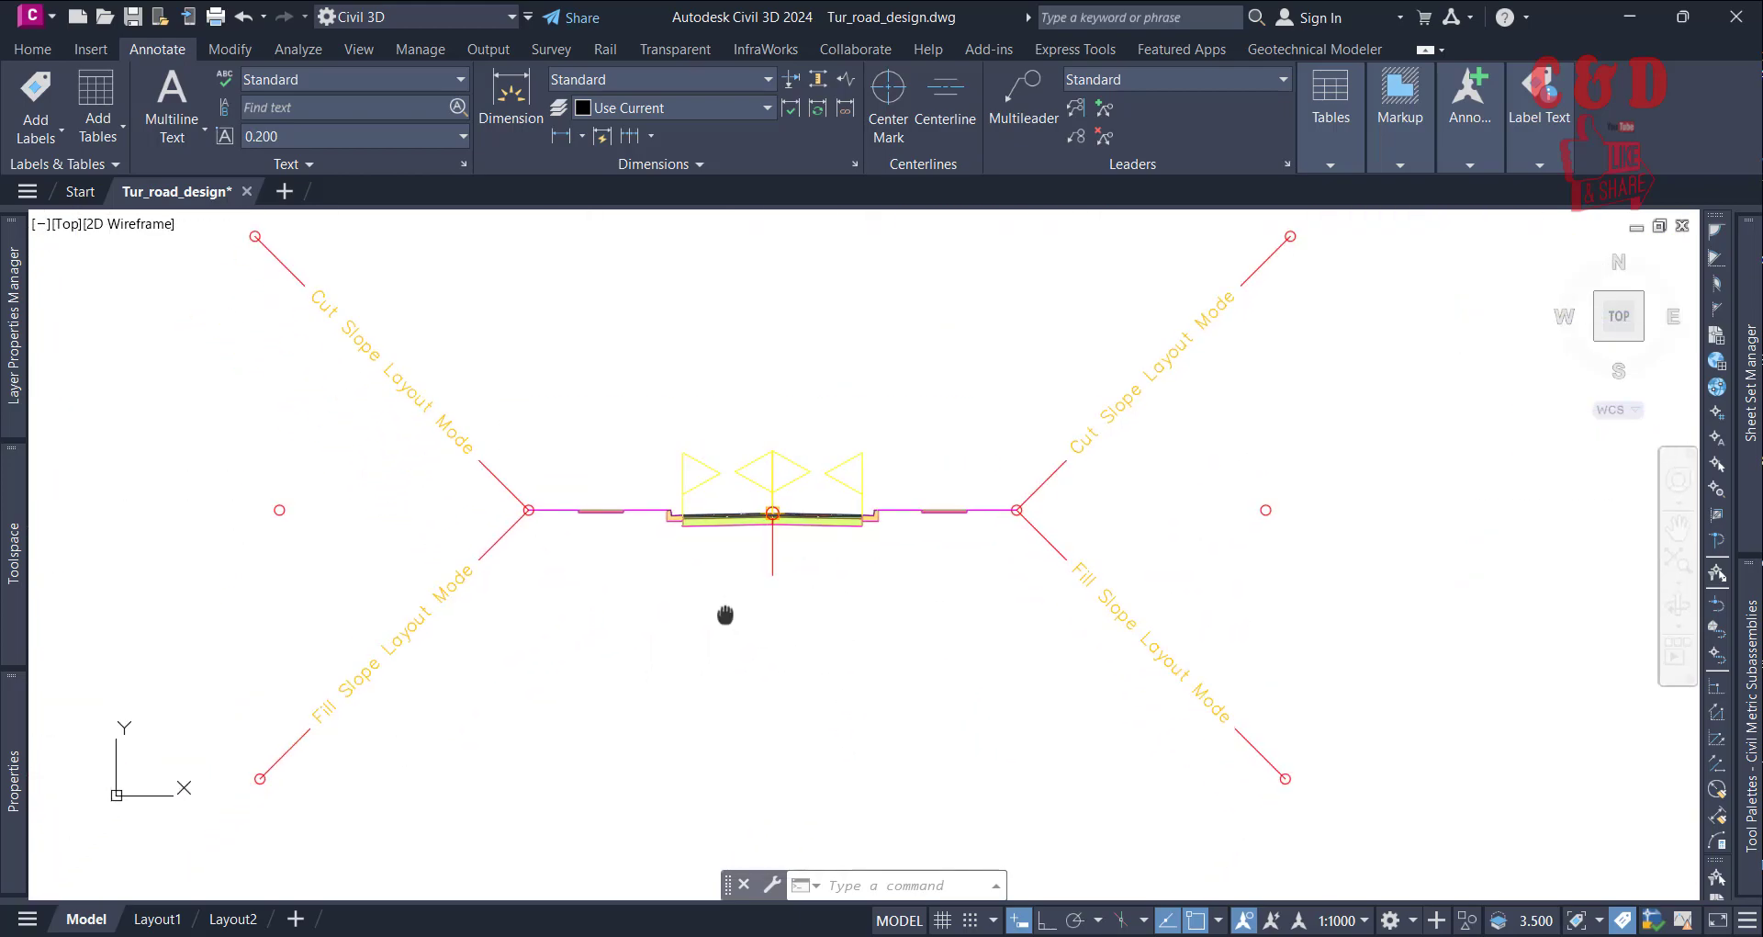